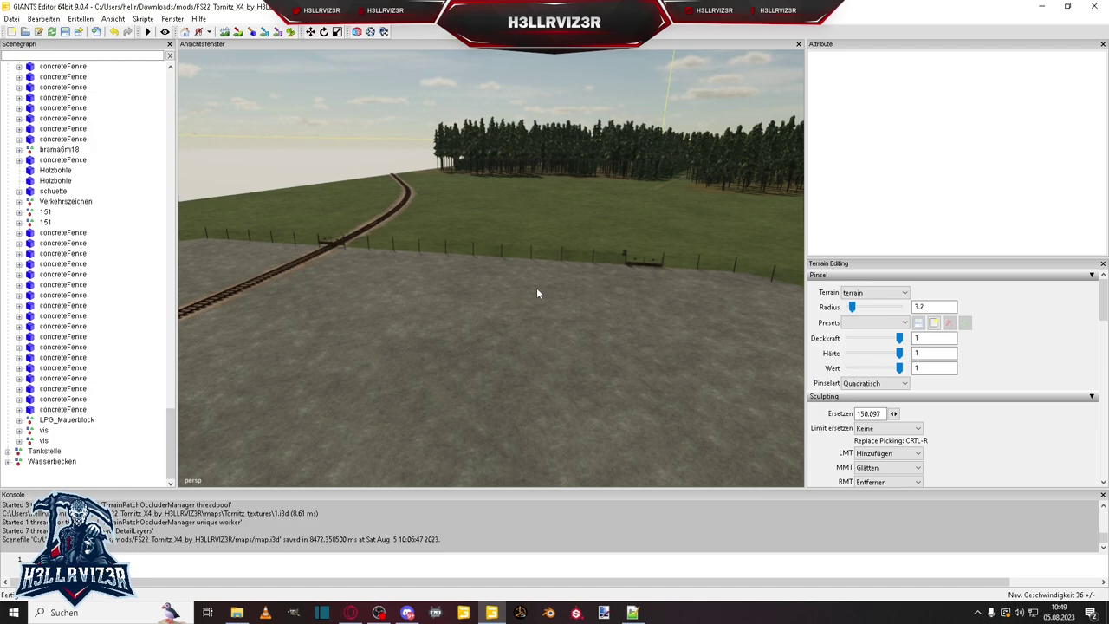
middle_click_drag(601, 275, 509, 282)
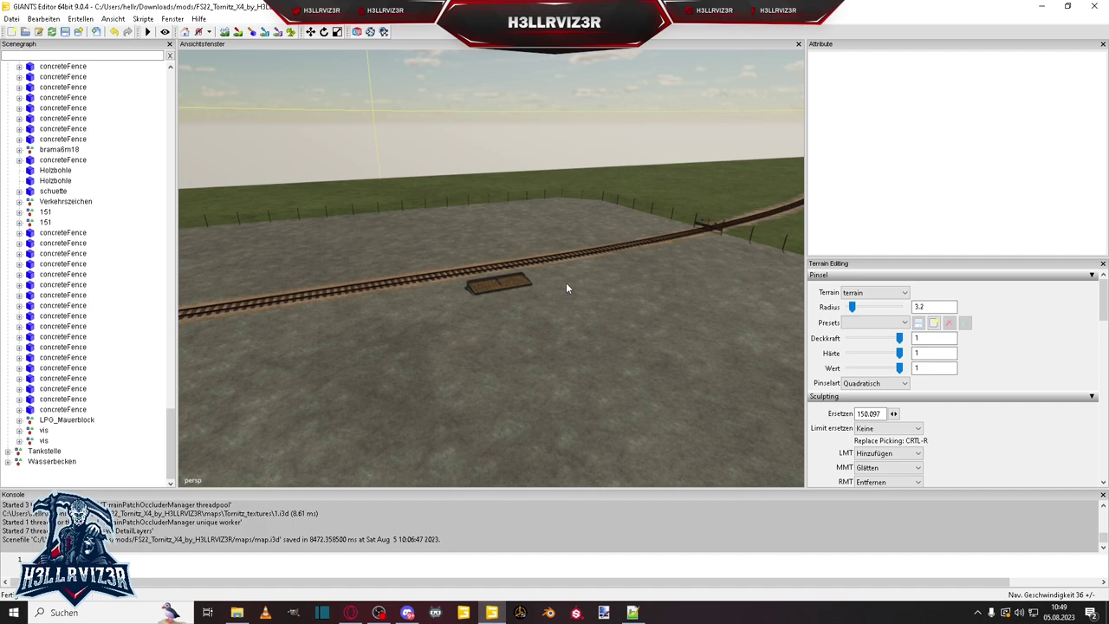
middle_click_drag(570, 316, 482, 319)
scroll(482, 319, "up", 3)
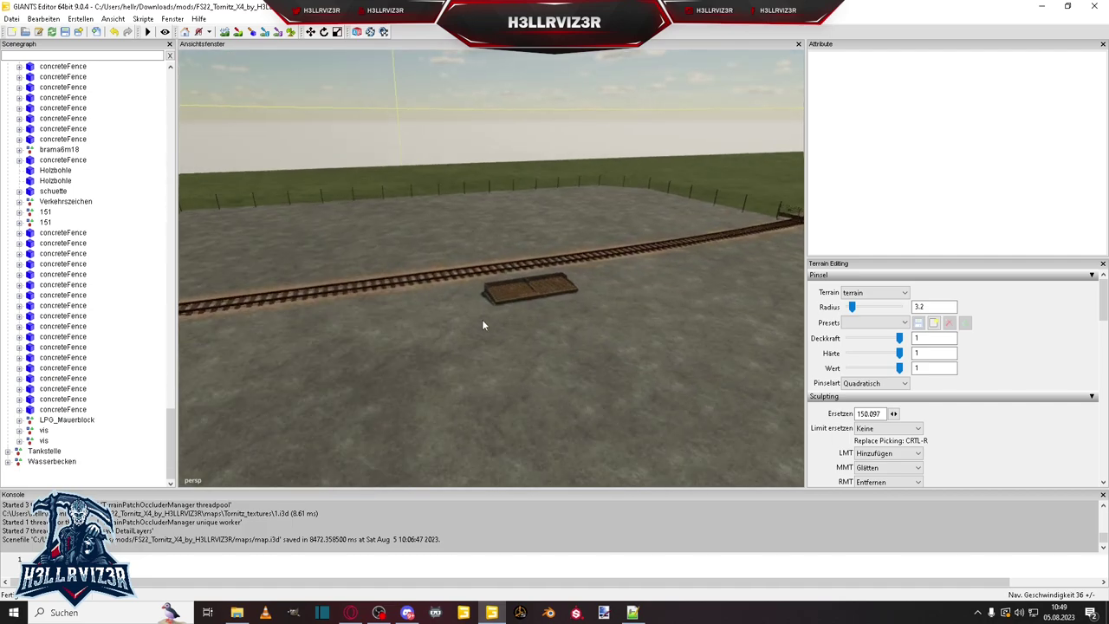
scroll(482, 317, "up", 6)
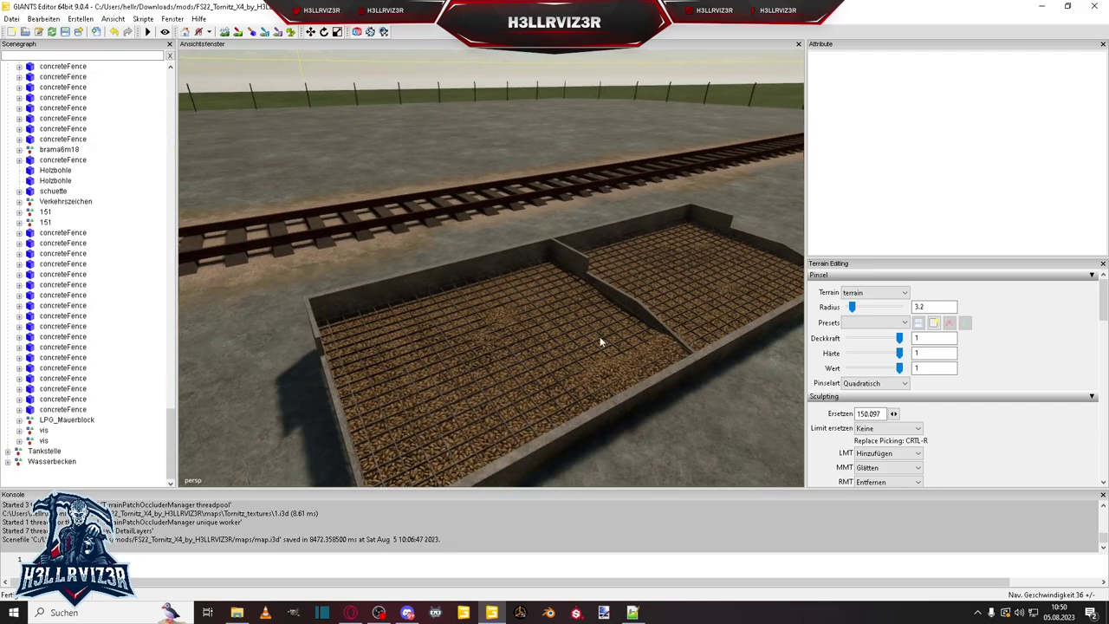
scroll(664, 279, "down", 10)
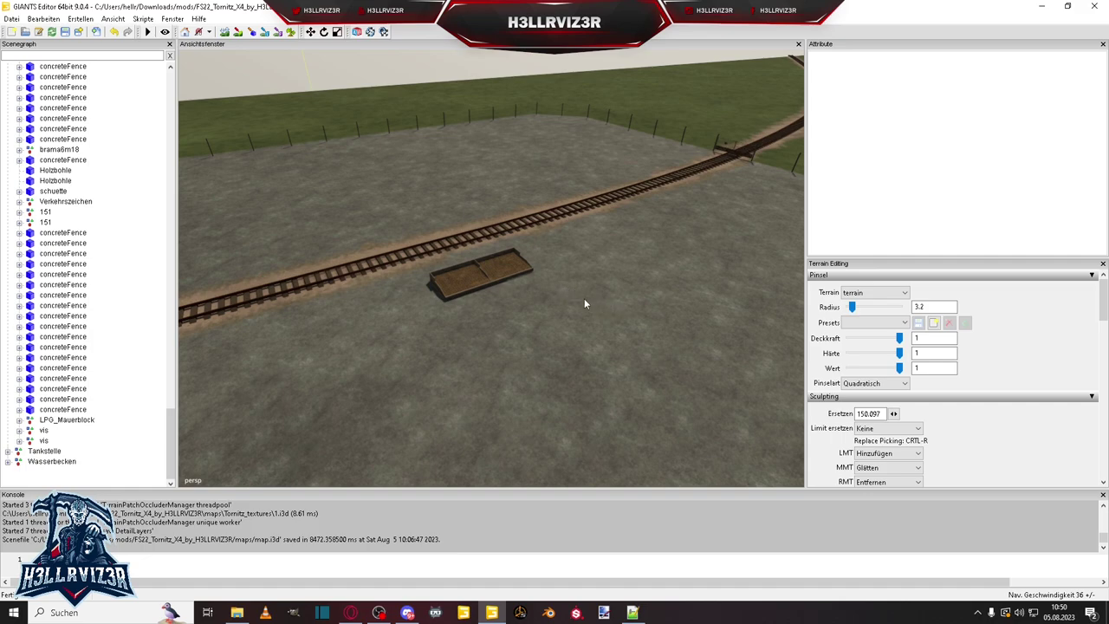
Switch to Notepad++ and examine the bigbarn placeable entry under the Modhub comment in placeables.xml, including its mod name and file path
left_click(633, 613)
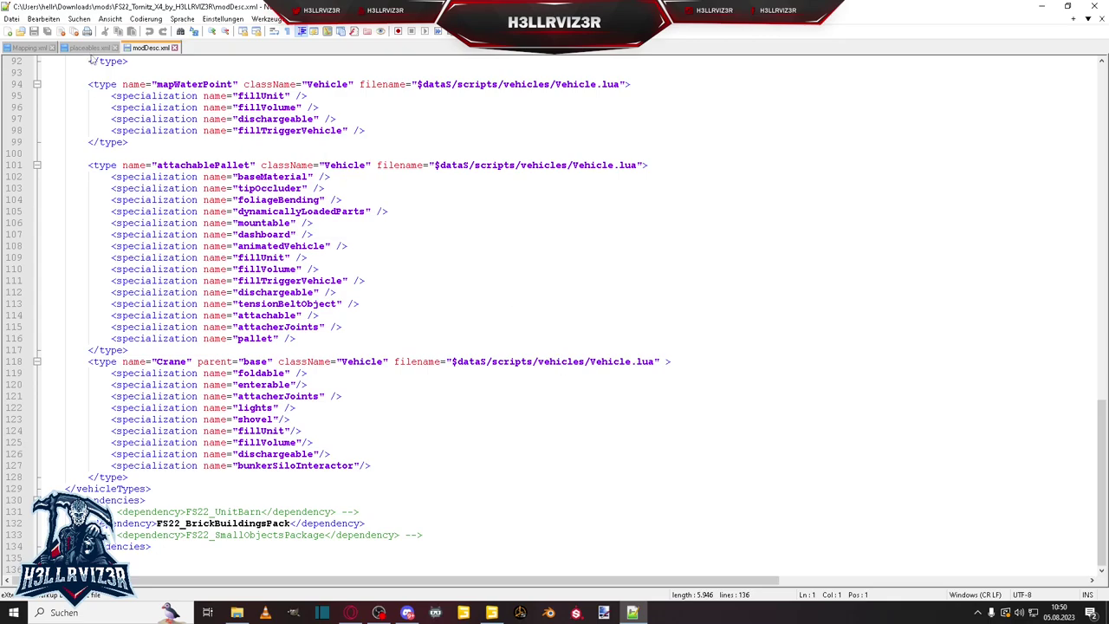
left_click(89, 48)
scroll(369, 314, "down", 15)
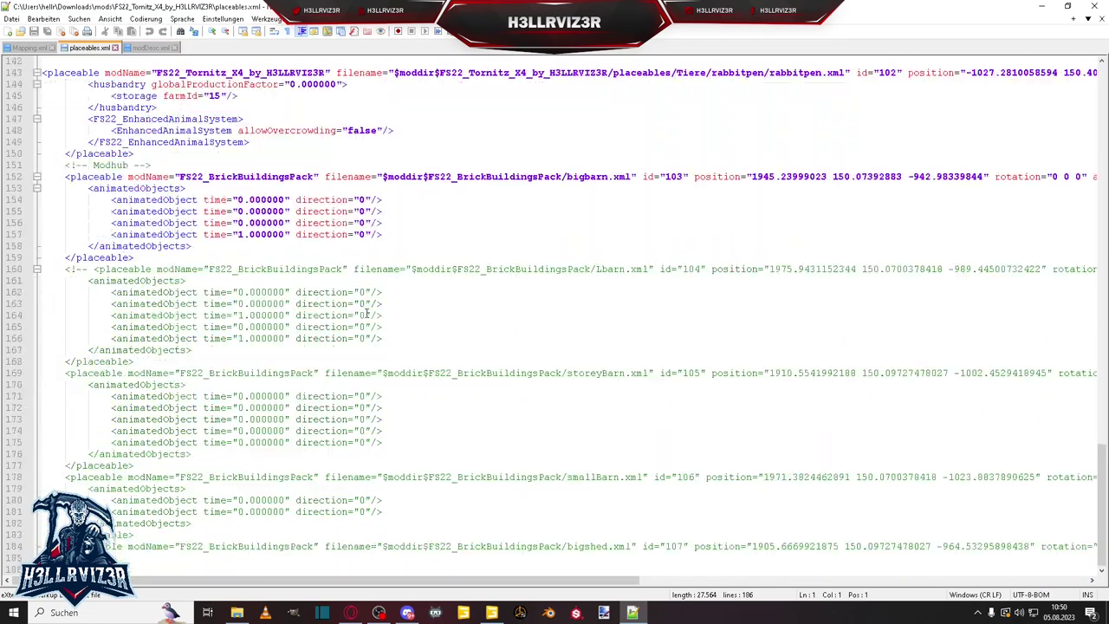
left_click(101, 177)
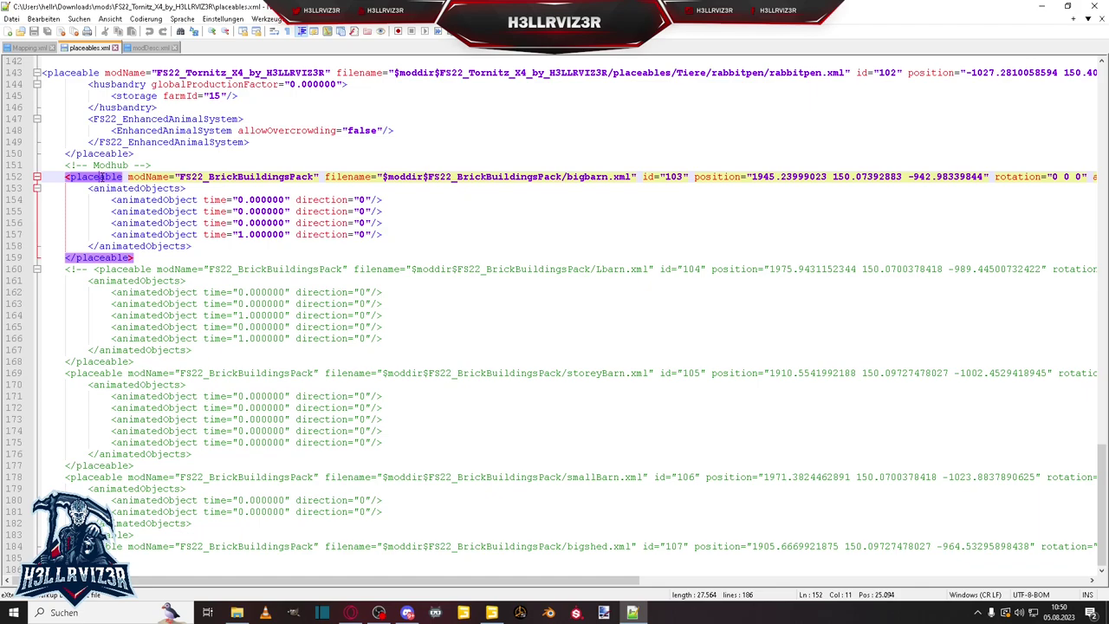
left_click(104, 165)
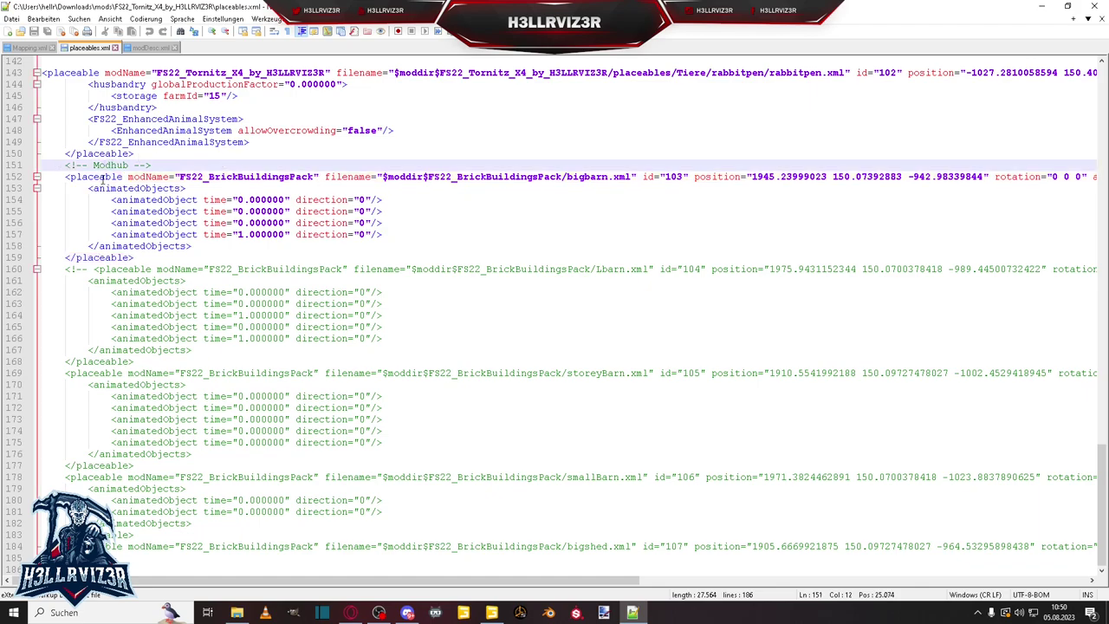
left_click(100, 178)
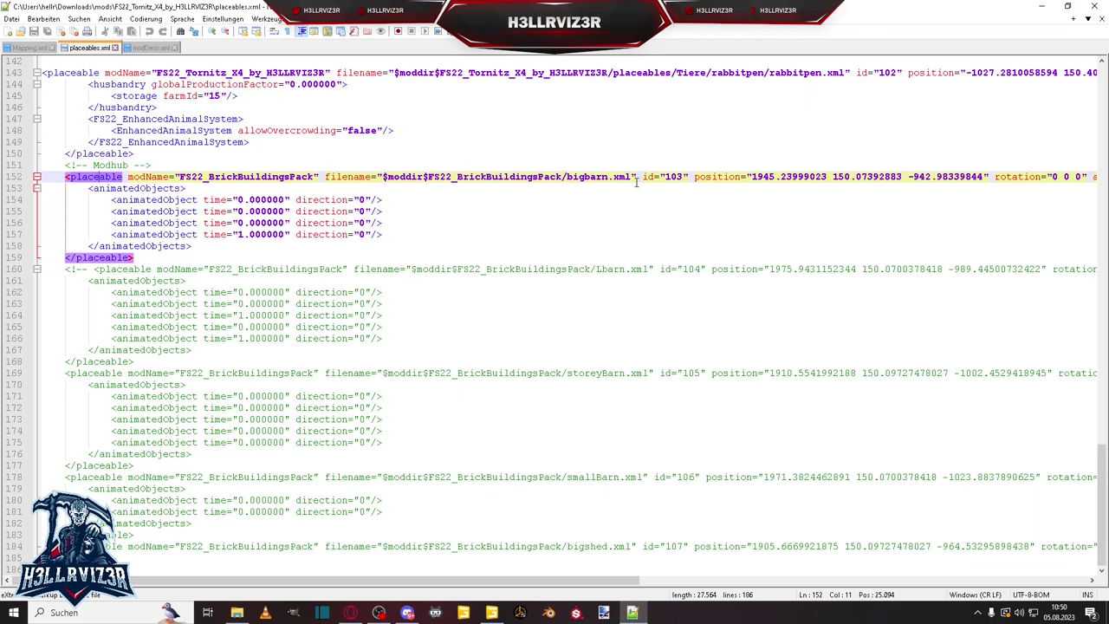
left_click(402, 177)
left_click(534, 176)
double_click(534, 176)
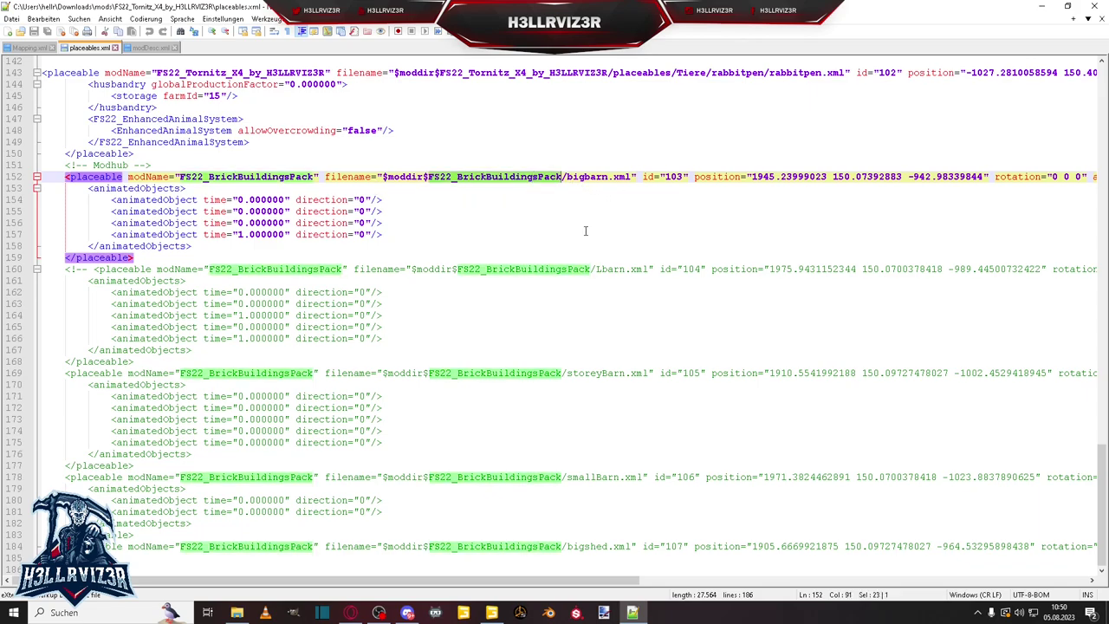
double_click(594, 178)
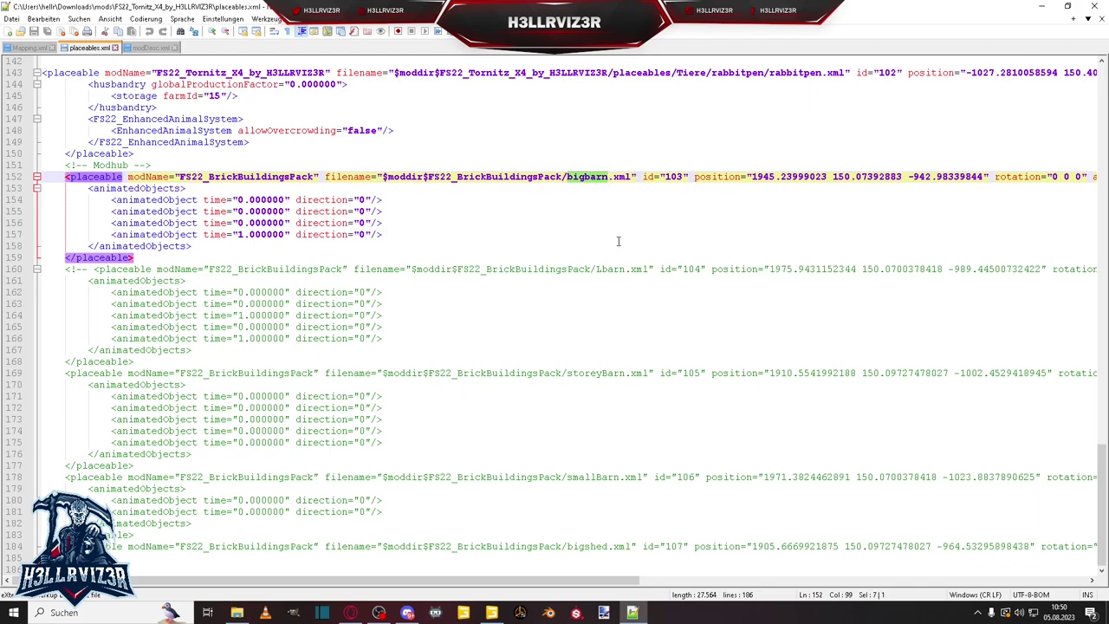
Switch to File Explorer and view the contents of the FS22_BrickBuildingsPack folder inside mods
left_click(238, 613)
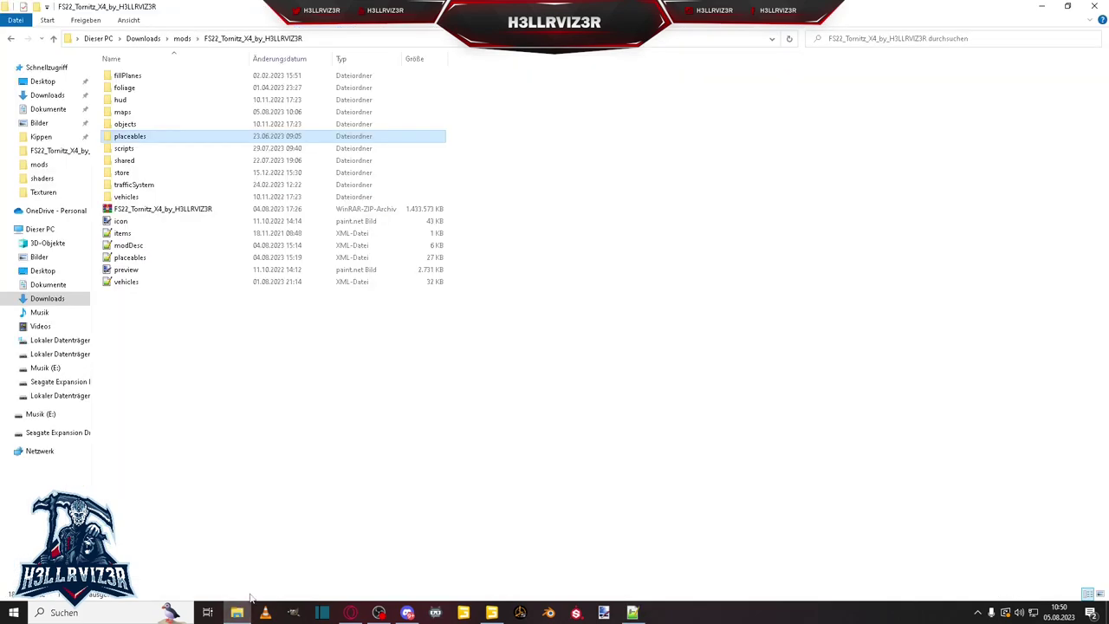
left_click(183, 39)
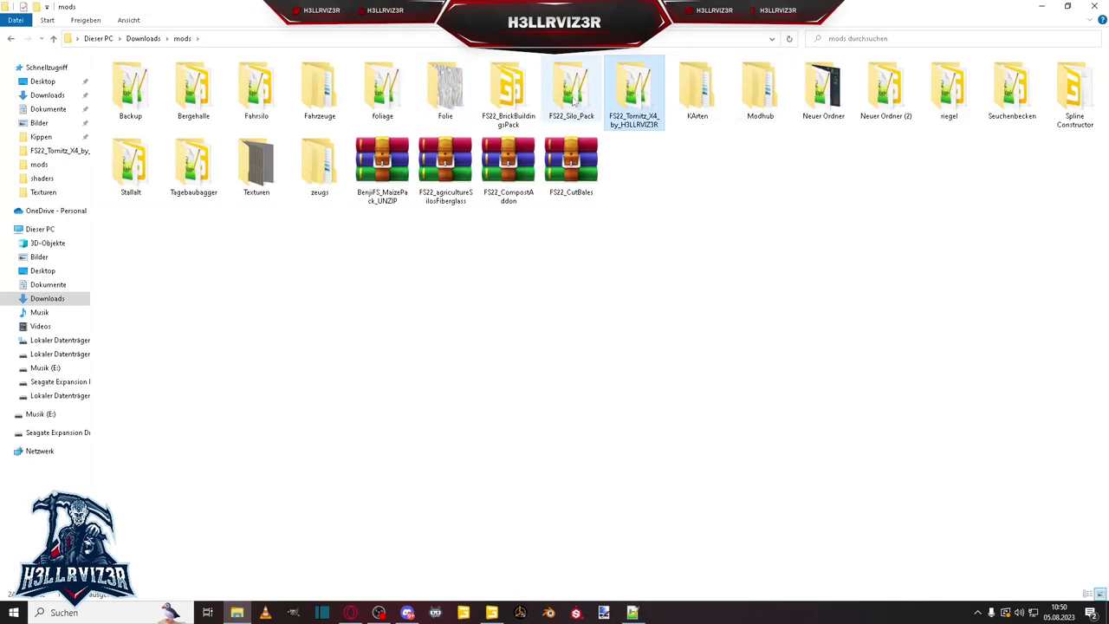
double_click(520, 97)
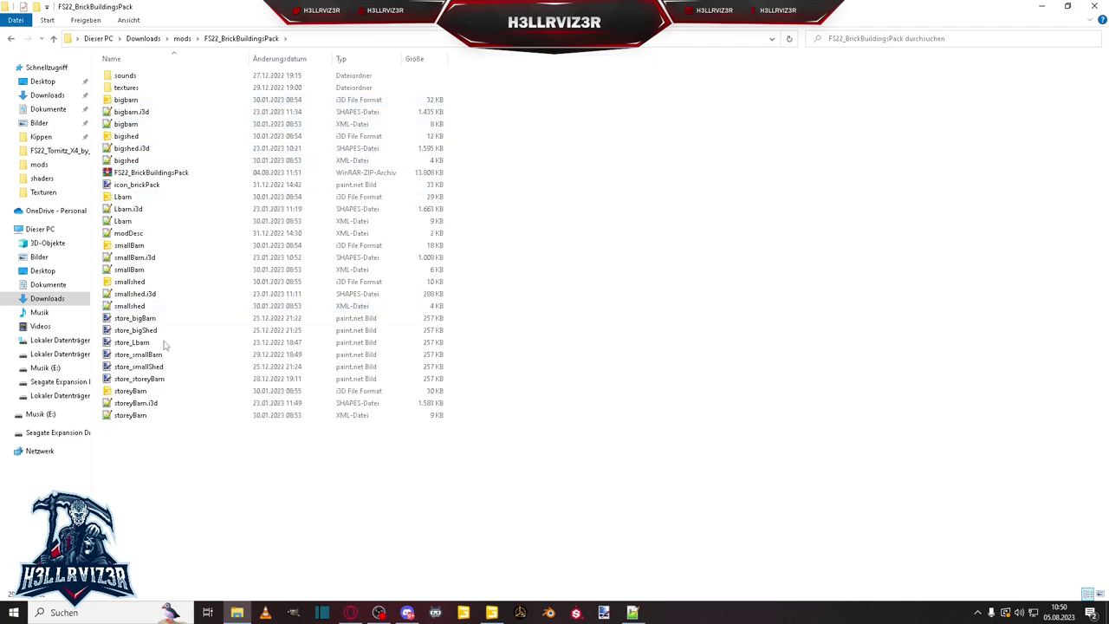
Switch to GIANTS Editor and import the bigbarn i3D file from the mods folder FS22_BrickBuildingsPack into the map
left_click(491, 612)
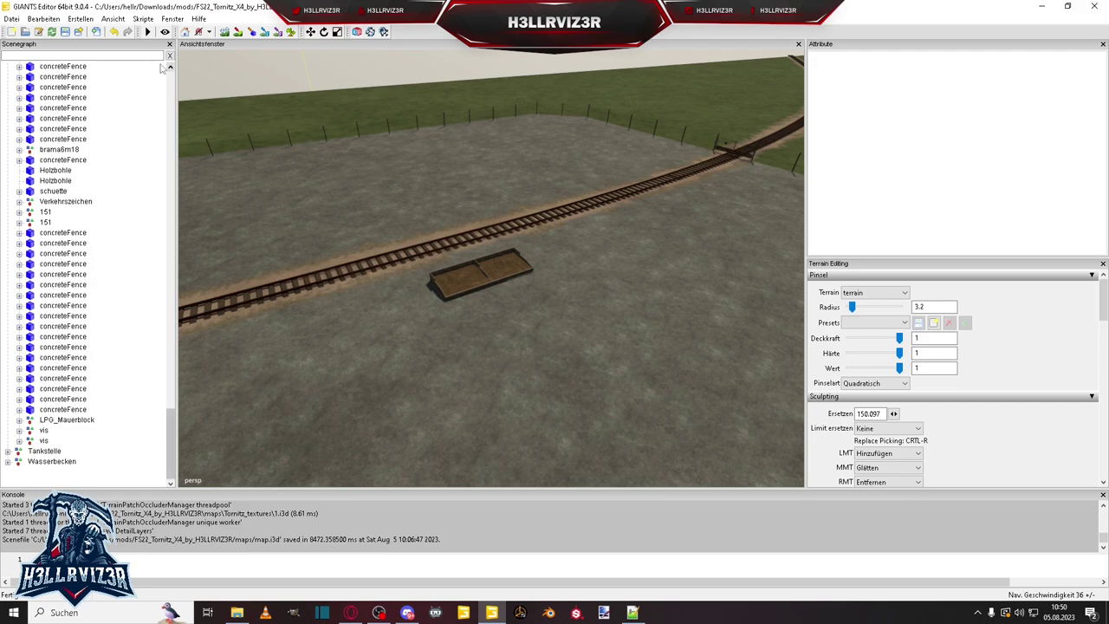
left_click(96, 31)
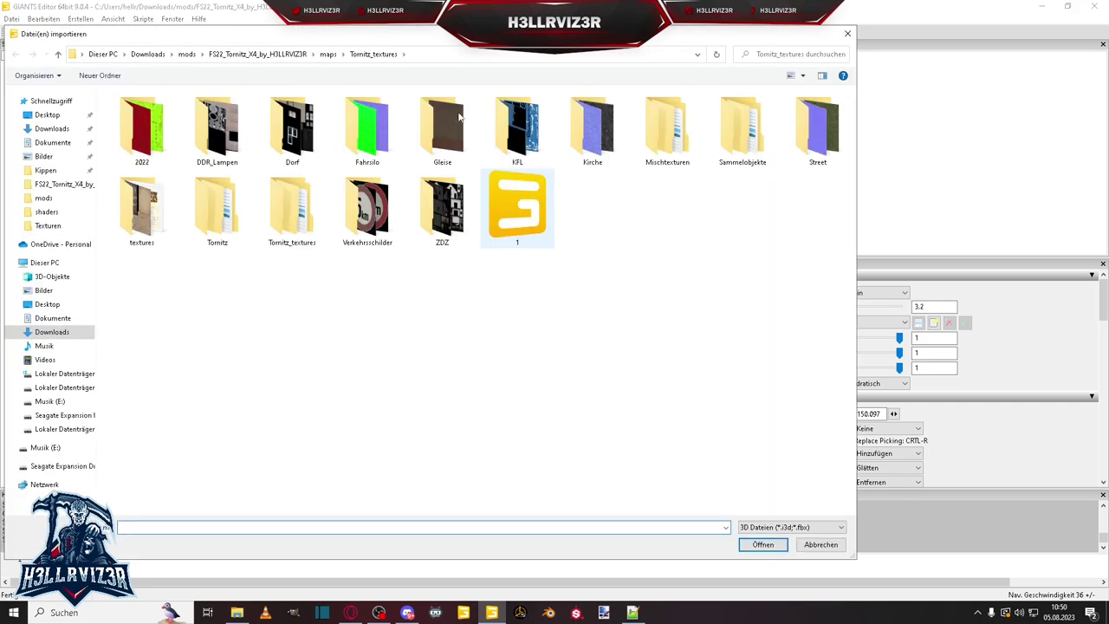
left_click(327, 54)
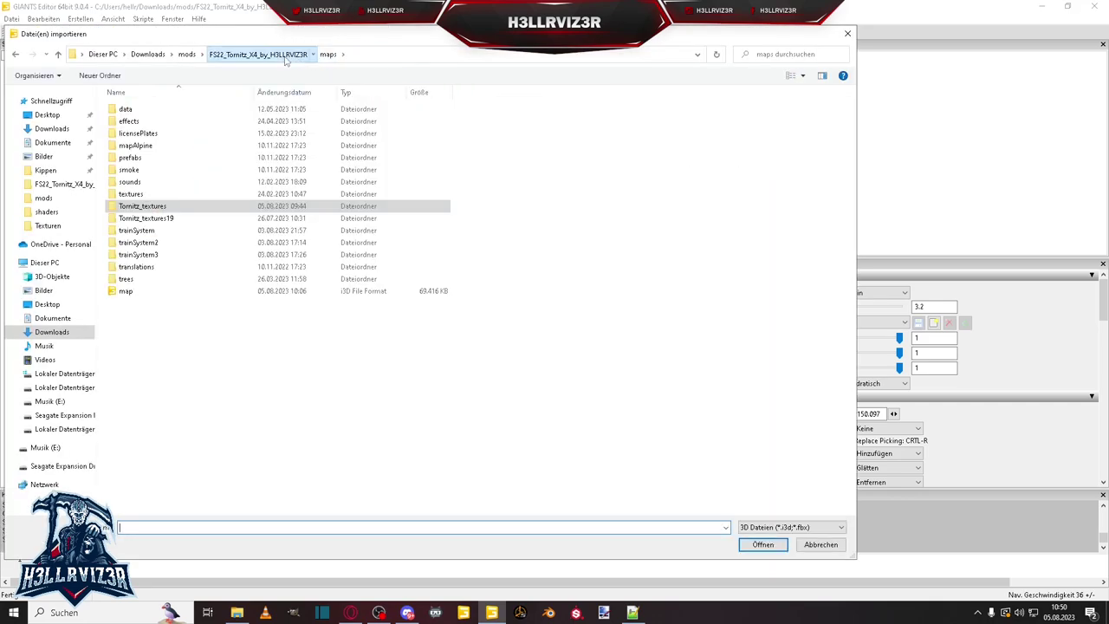
left_click(286, 55)
left_click(189, 54)
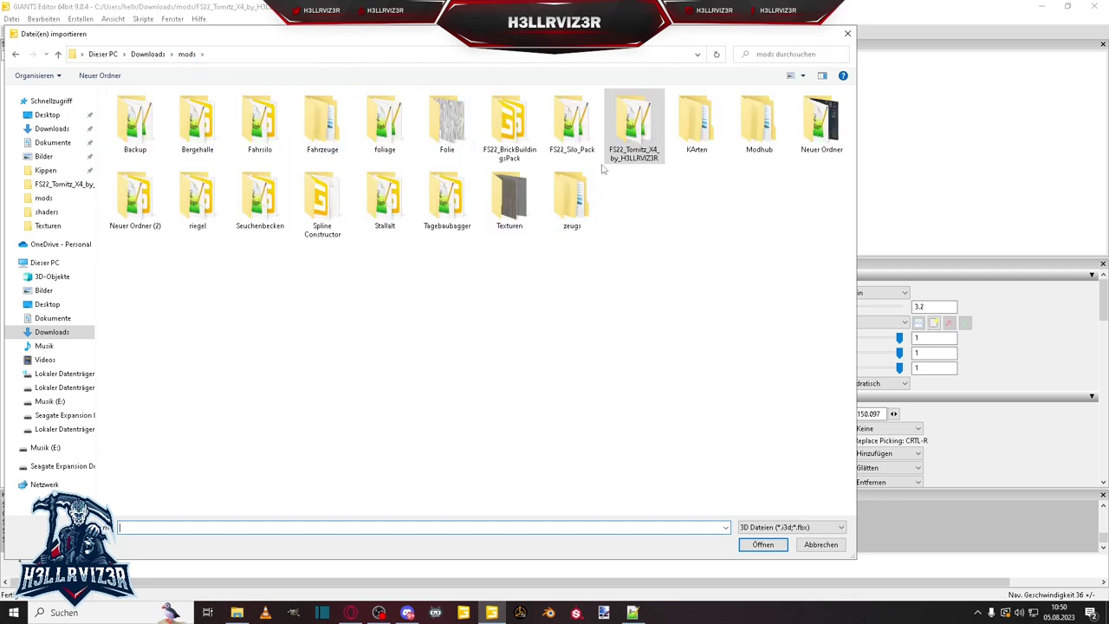
double_click(510, 121)
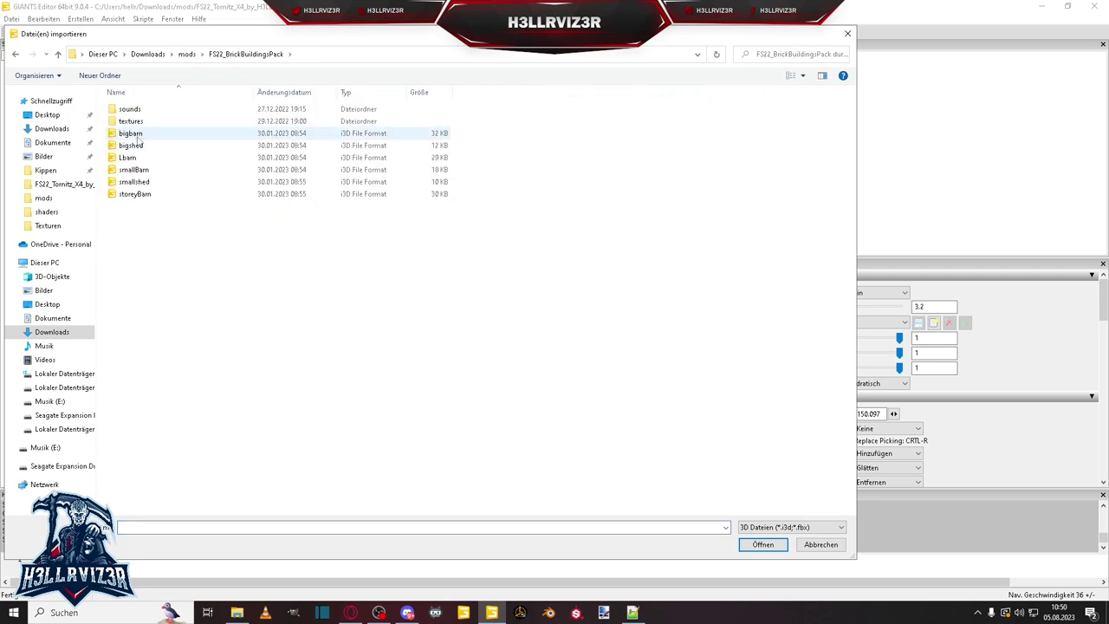
left_click(134, 135)
left_click(762, 544)
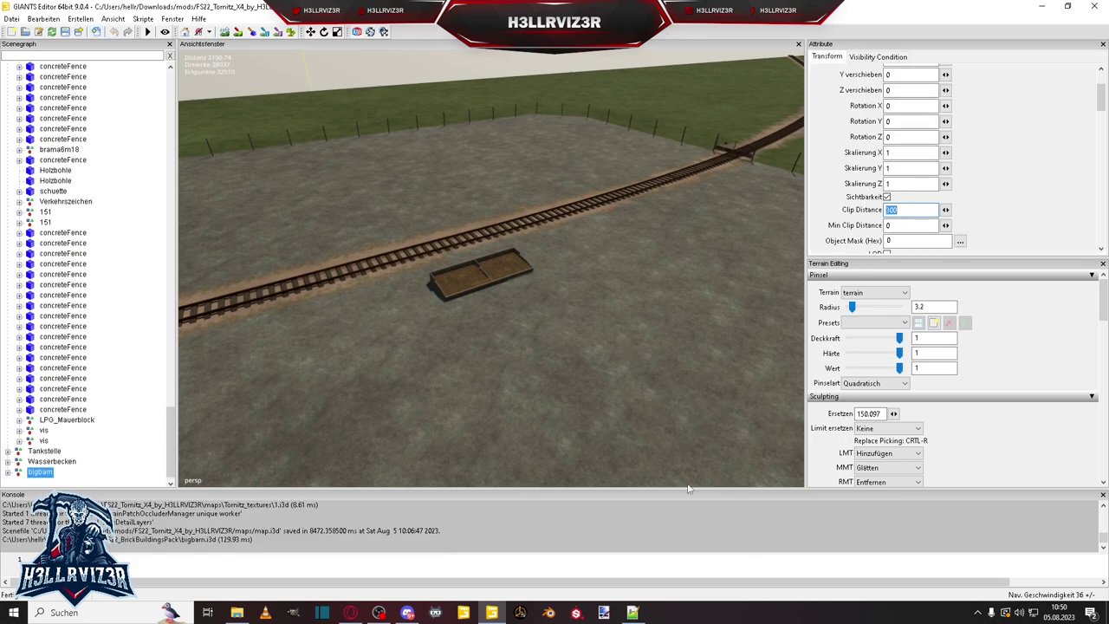
Copy the bigbarn position from placeables.xml in Notepad++ and apply it to the imported barn in GIANTS Editor as X 1945.24, Y 150.074, Z -942.983
left_click(633, 612)
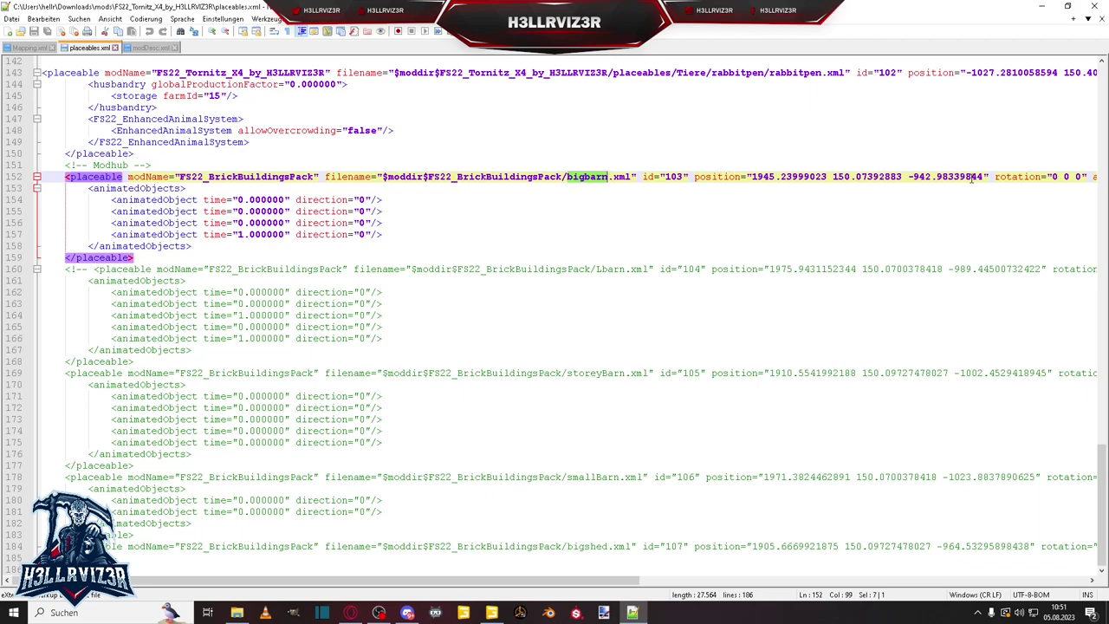
left_click_drag(985, 176, 753, 177)
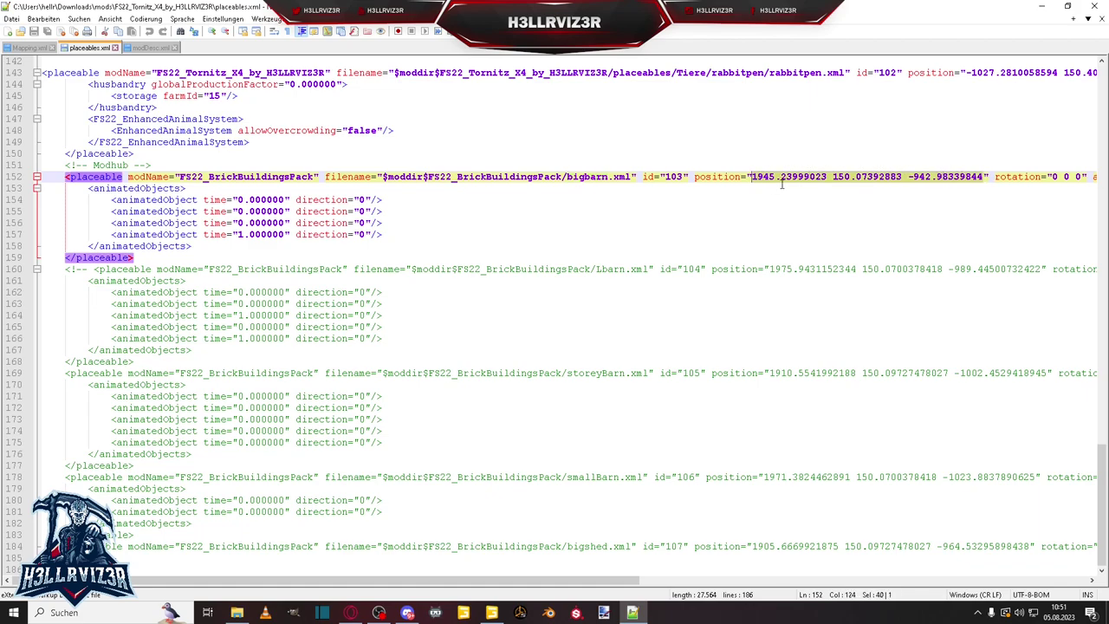
left_click(491, 612)
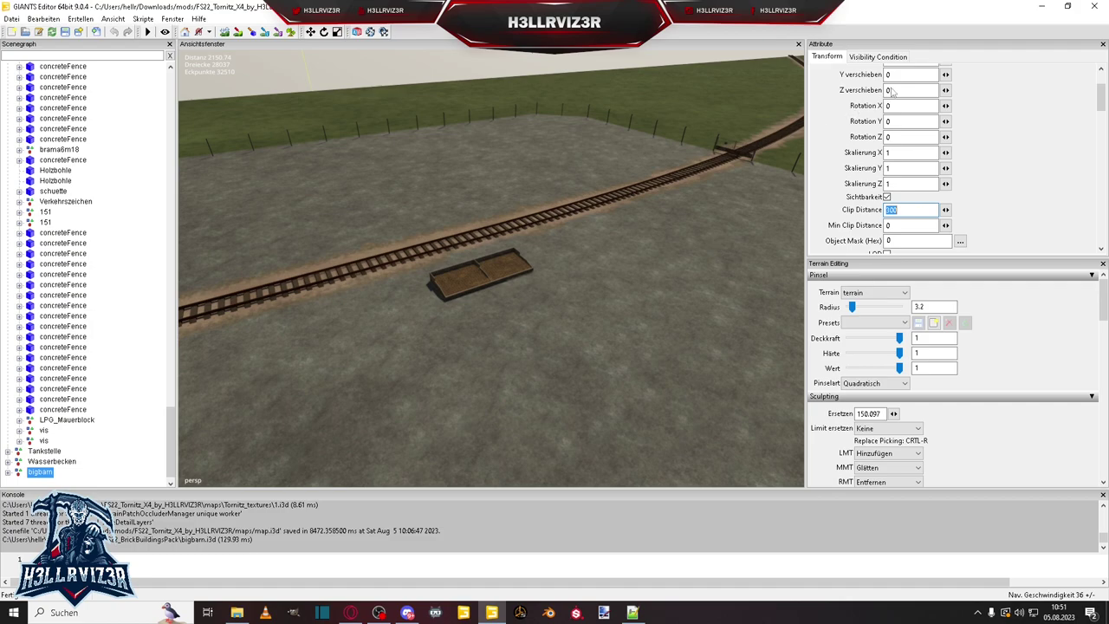
scroll(855, 112, "up", 3)
double_click(898, 129)
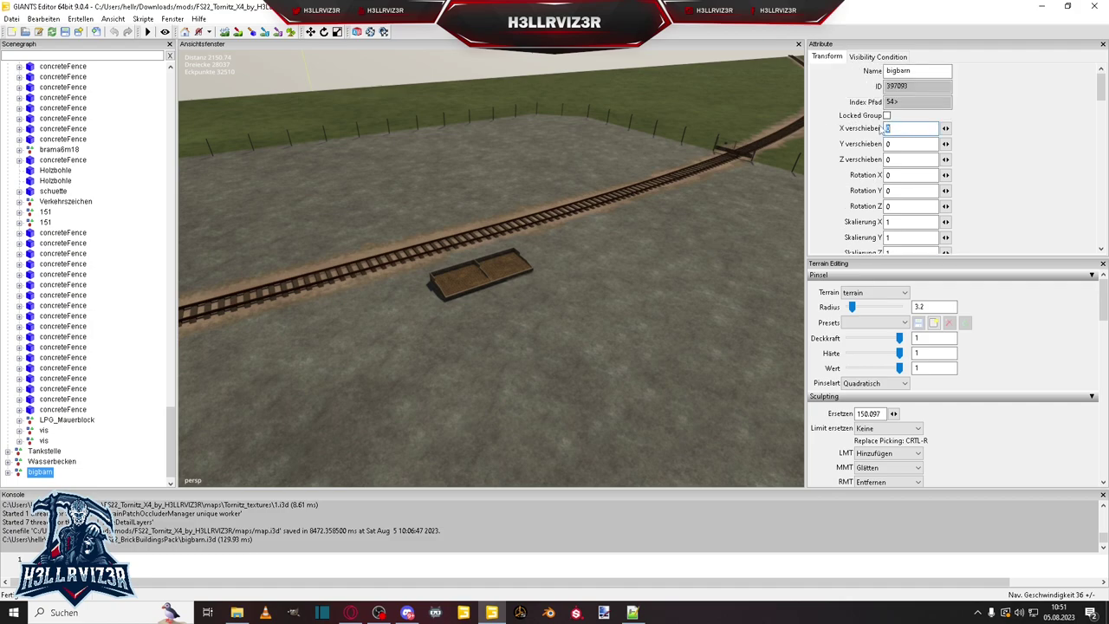
type("1945.24 150.074 -942.983")
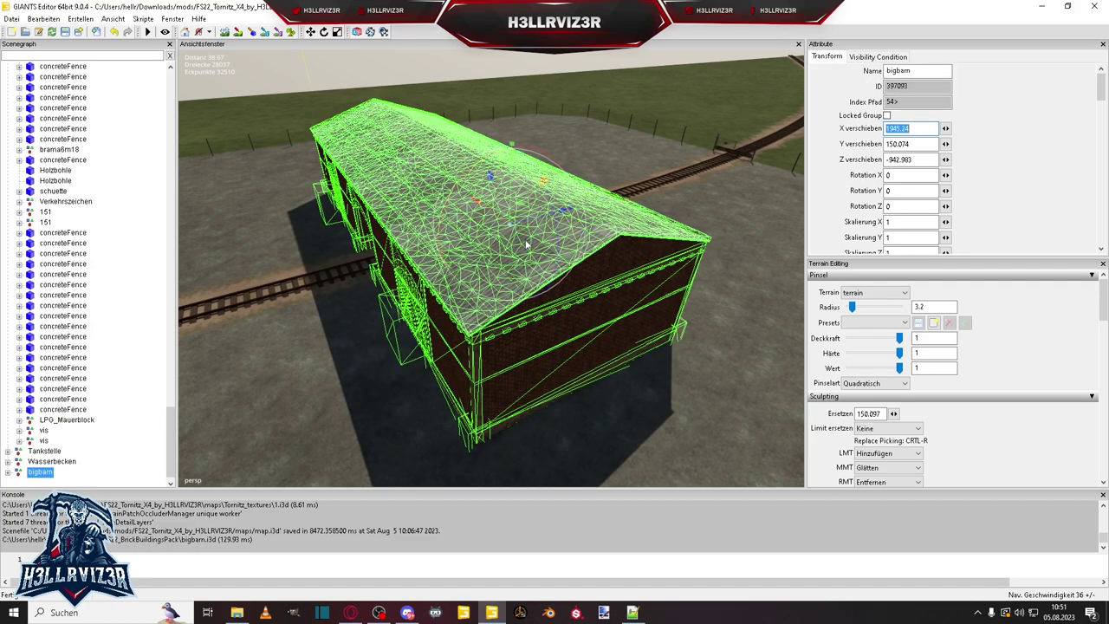
Deselect the barn and inspect its placement over the railway track and its brick walls and gates from several sides
right_click_drag(459, 381, 598, 234)
scroll(598, 234, "down", 5)
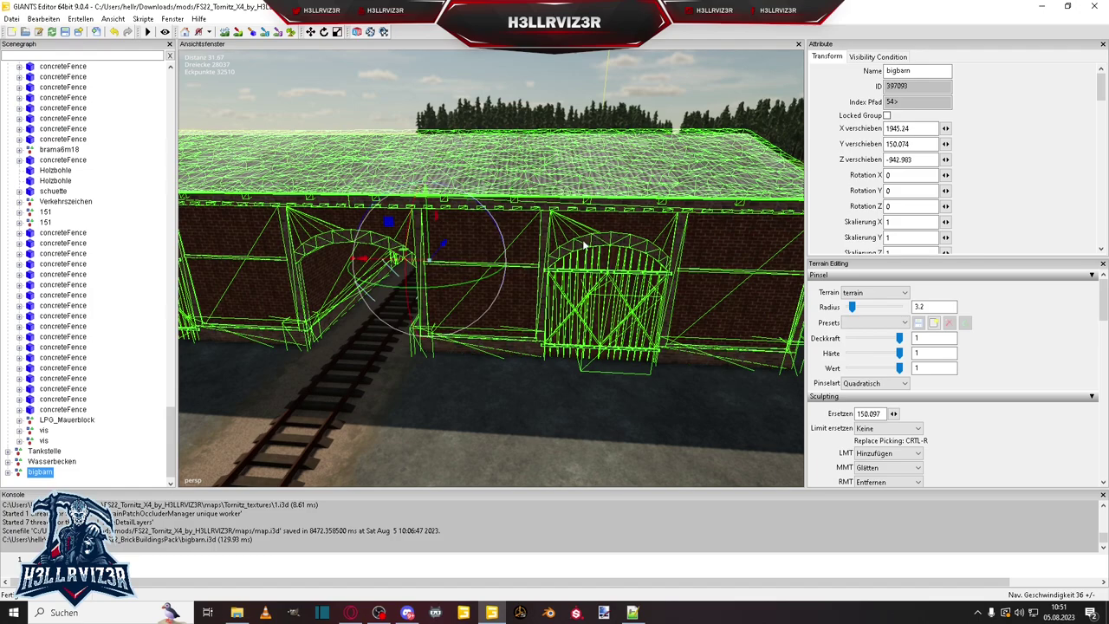
scroll(595, 229, "down", 5)
left_click(198, 302)
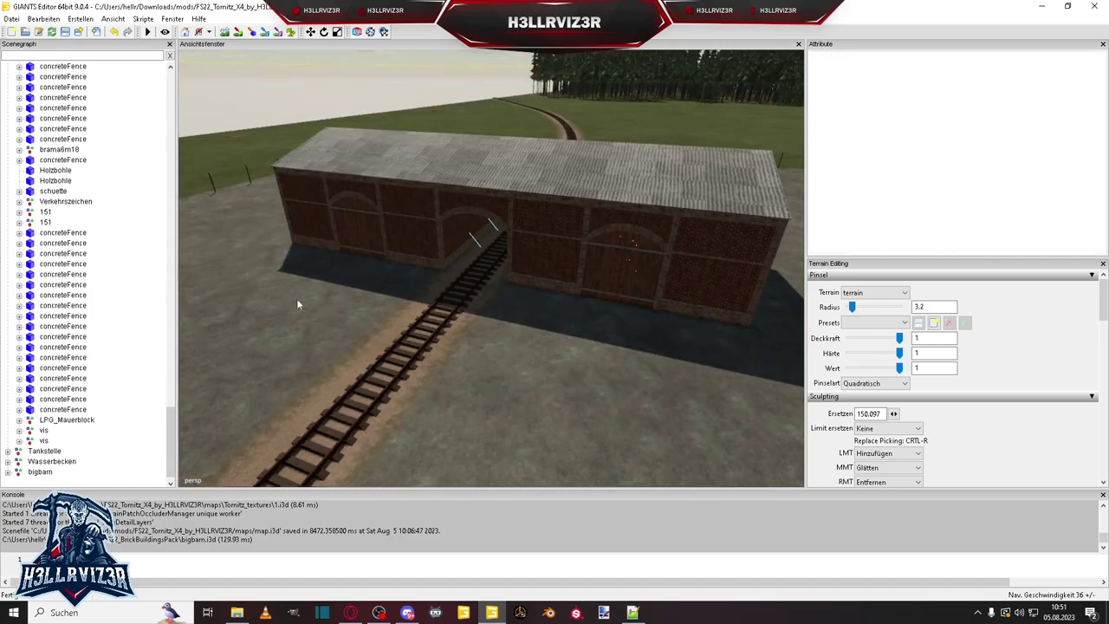
scroll(538, 287, "up", 3)
right_click_drag(537, 288, 558, 336)
scroll(538, 321, "up", 8)
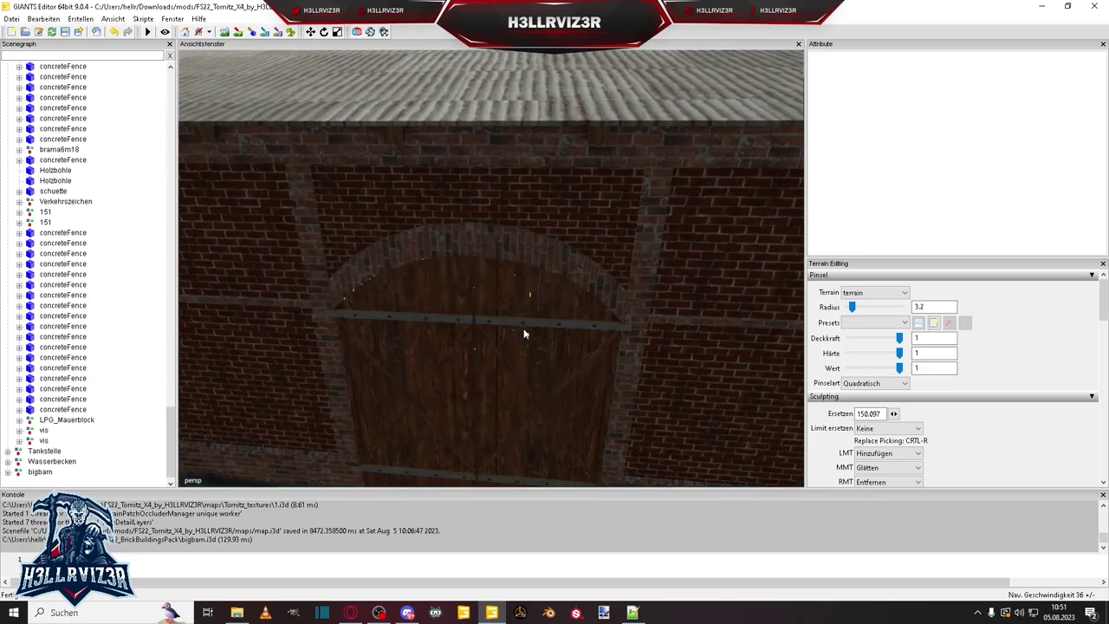
scroll(548, 297, "down", 10)
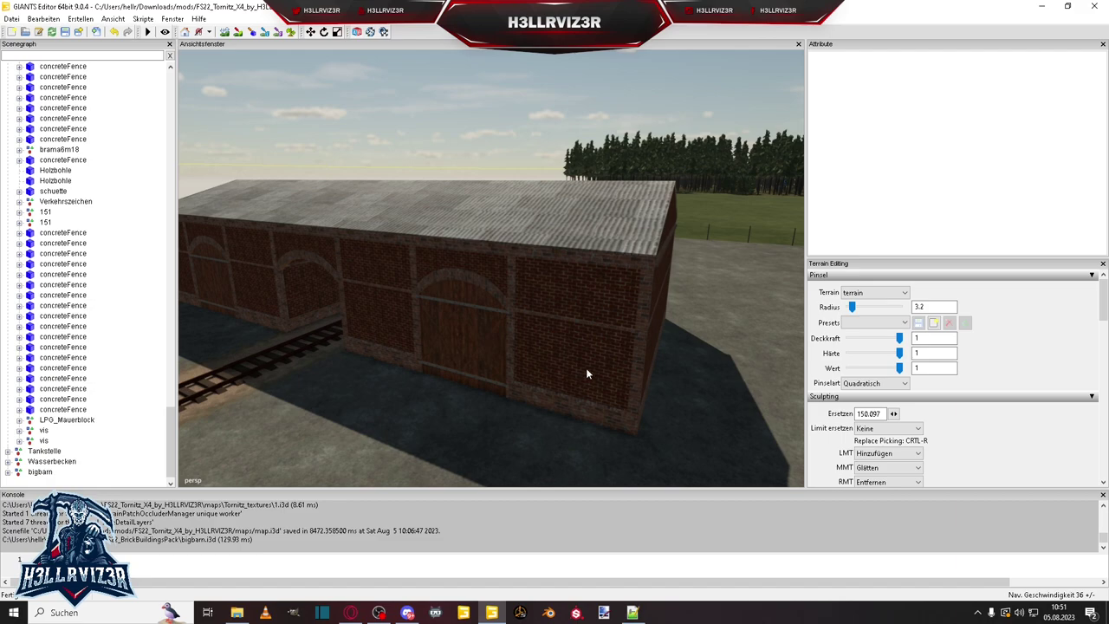
Check the FS22_BrickBuildingsPack dependency in modDesc.xml in Notepad++ against the name of the pack's ZIP archive in File Explorer
left_click(632, 612)
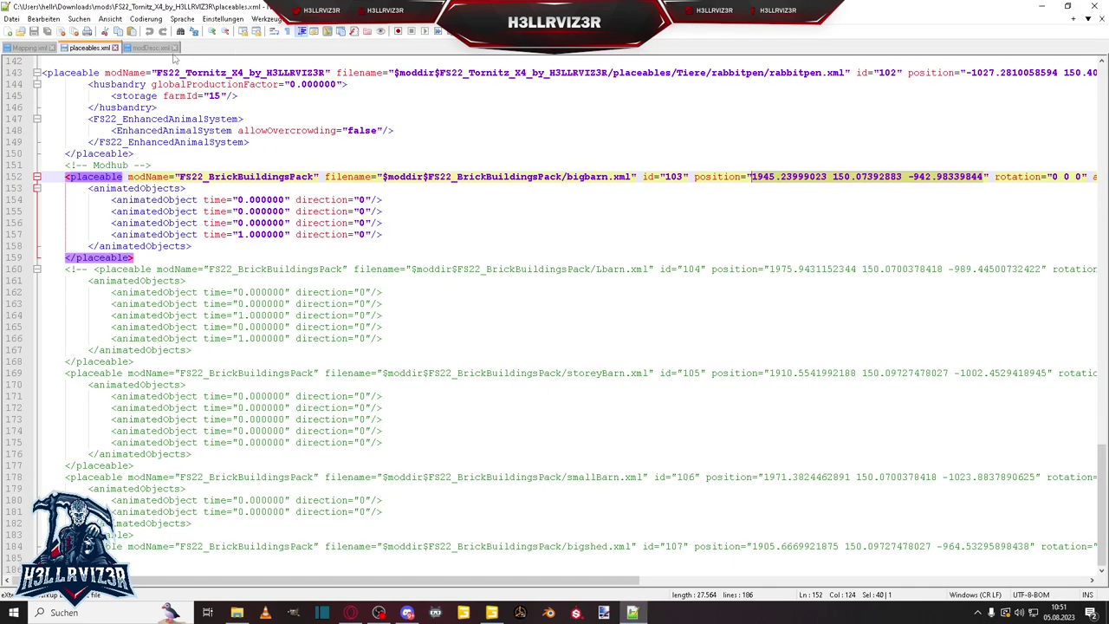
left_click(153, 48)
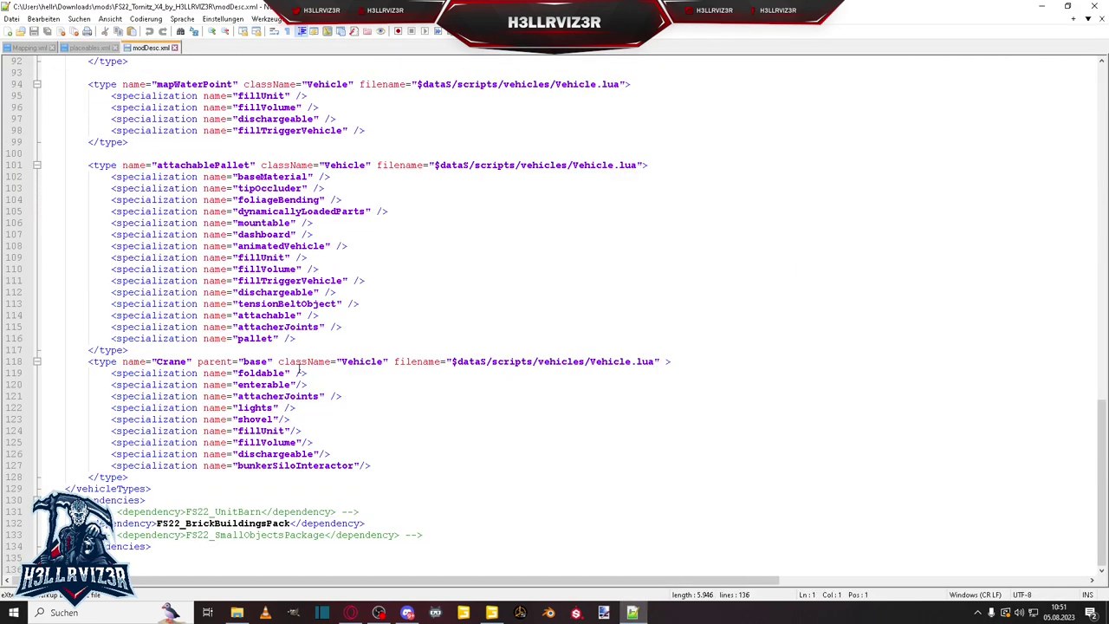
left_click(124, 500)
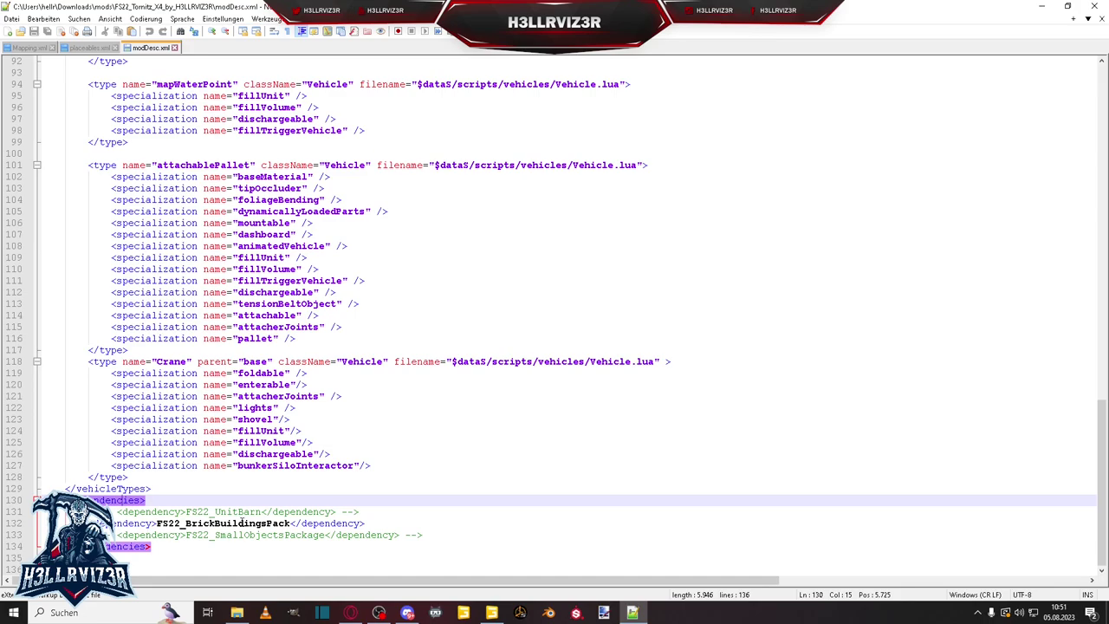
double_click(227, 523)
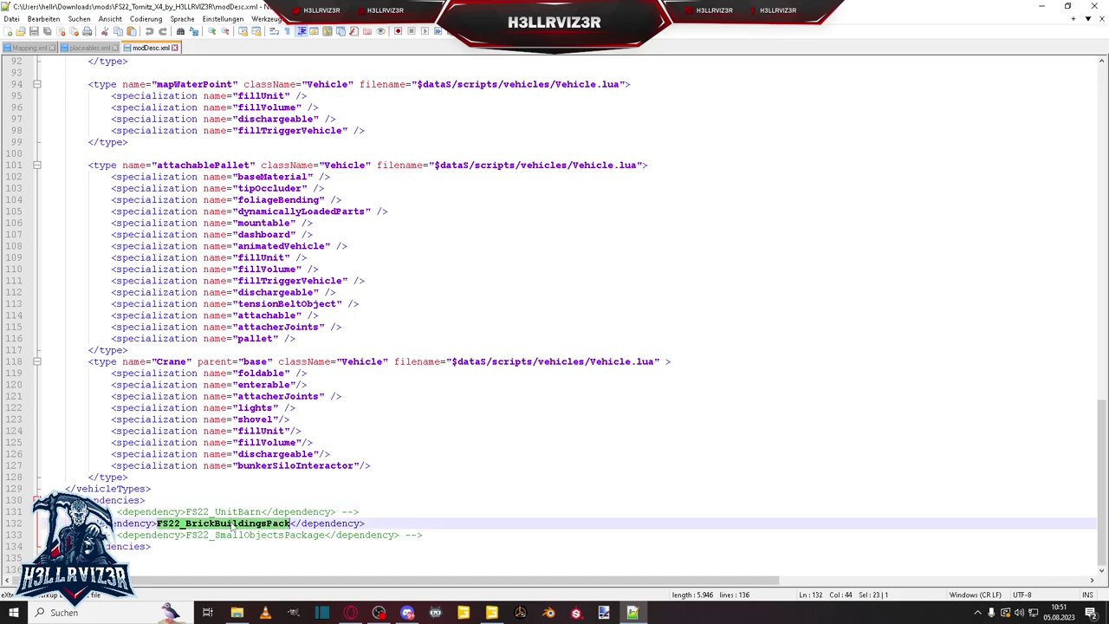
left_click(236, 613)
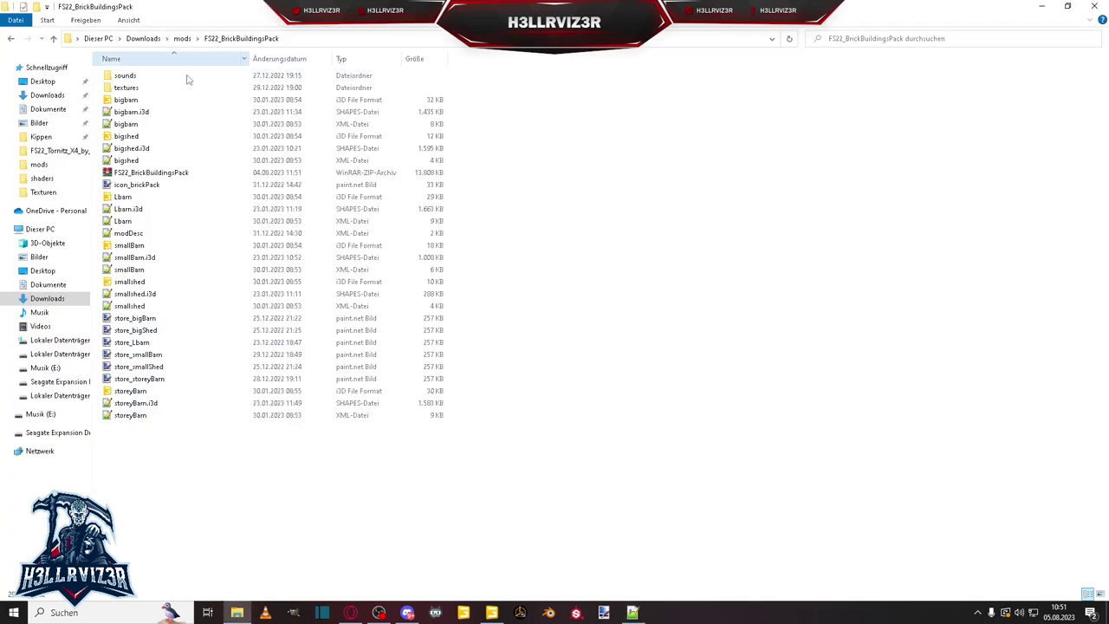
left_click(136, 175)
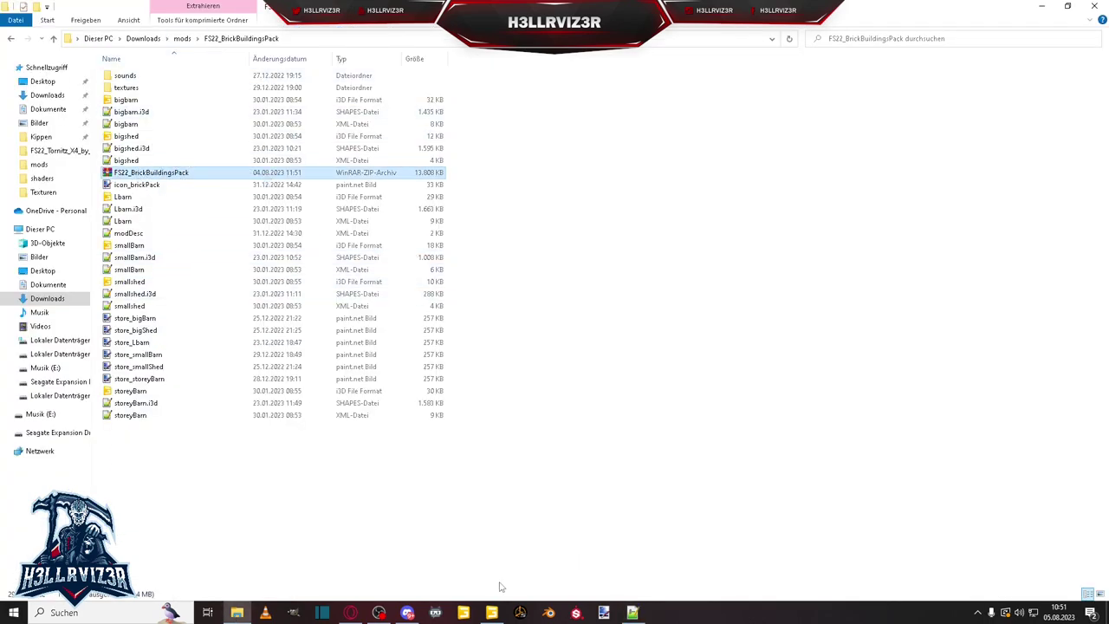
Review the FS22_BrickBuildingsPack dependency line of modDesc.xml in Notepad++, and inspect the selected bigbarn in GIANTS Editor
left_click(634, 613)
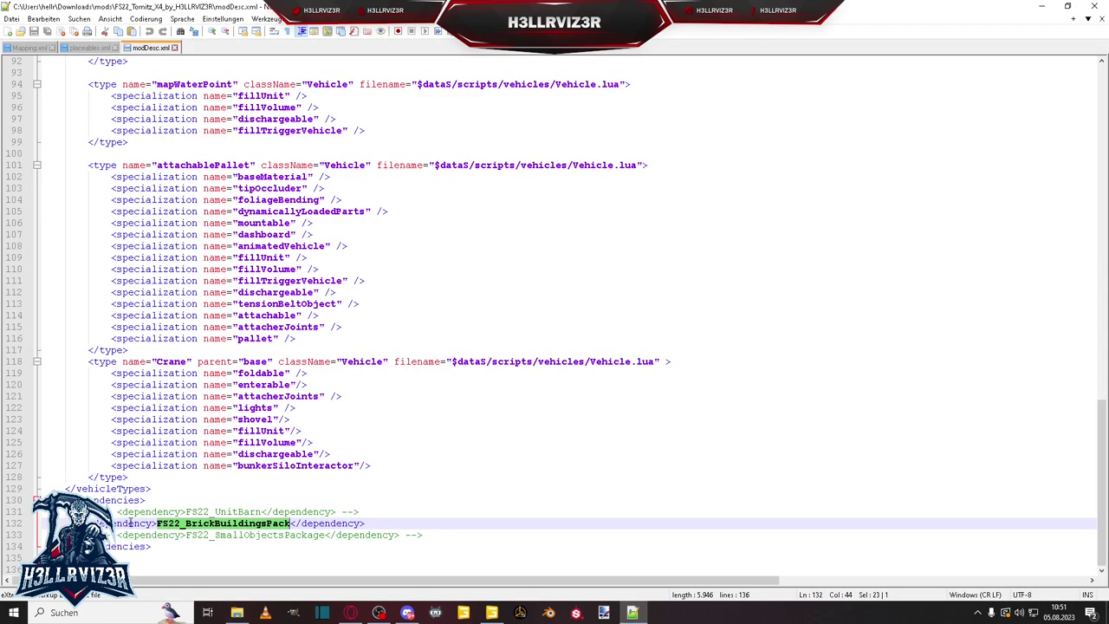
left_click(130, 523)
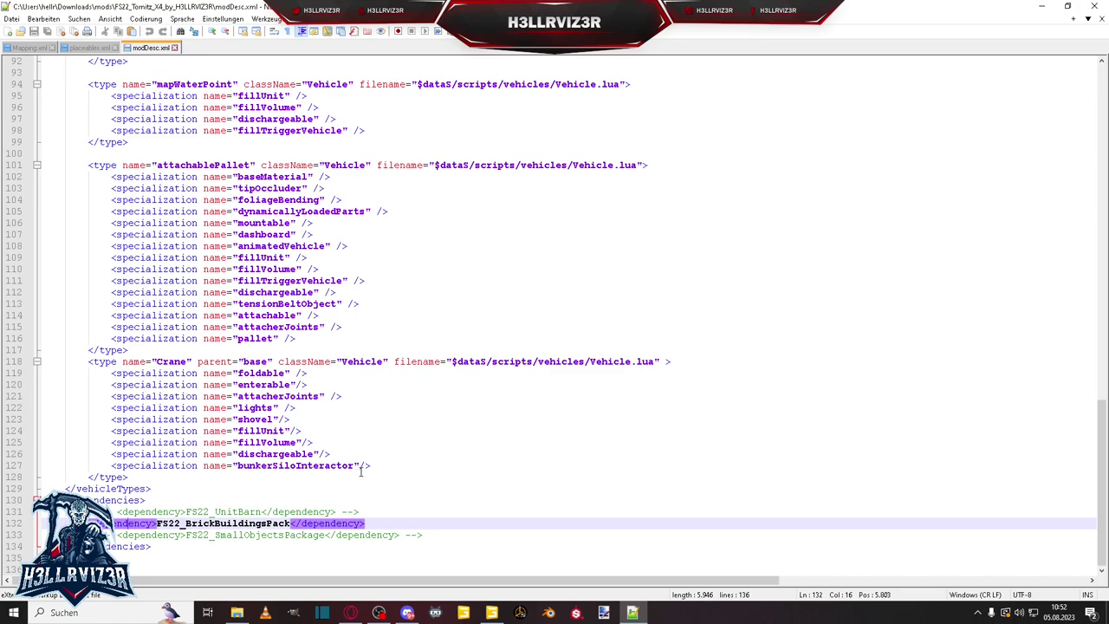
left_click(491, 613)
right_click_drag(381, 300, 529, 327)
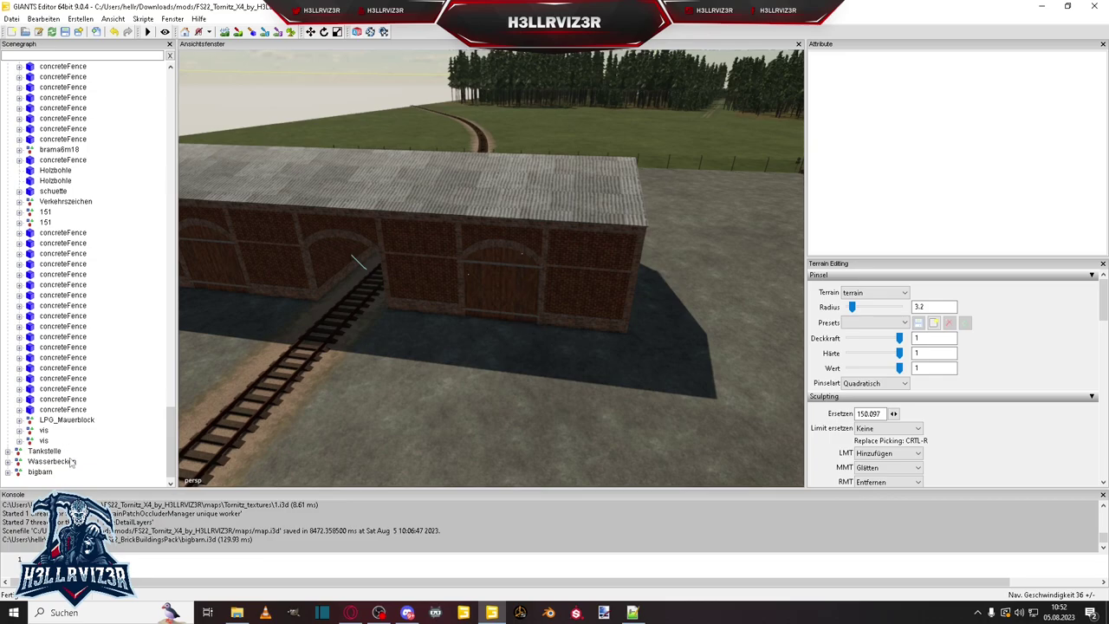
left_click(40, 473)
right_click_drag(393, 330, 457, 304)
scroll(447, 300, "down", 10)
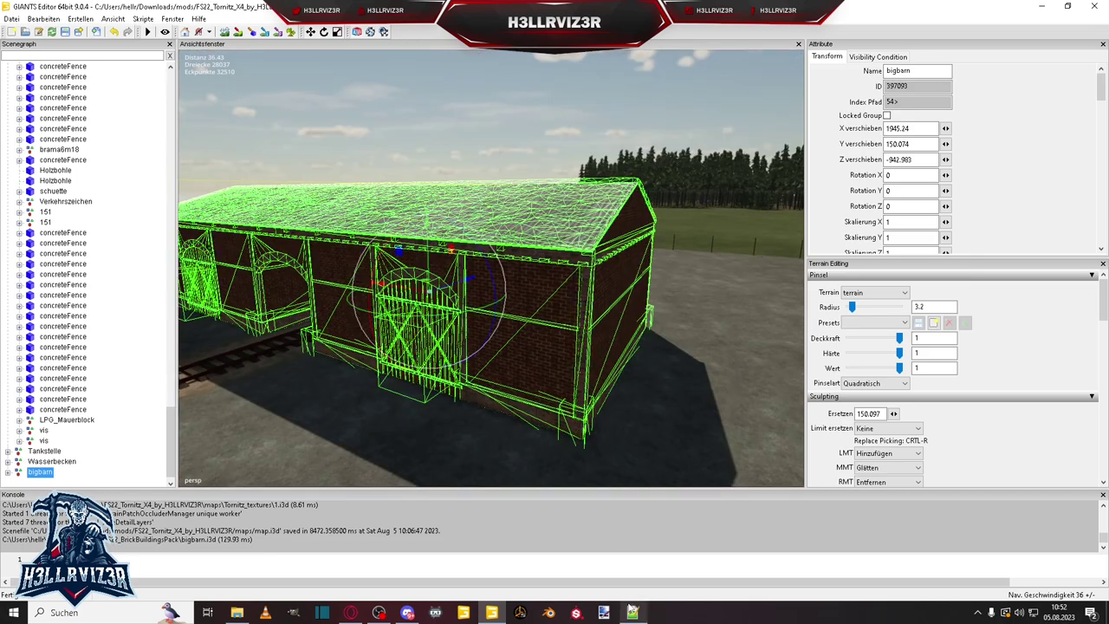
Open the bigbarn XML file from the FS22_BrickBuildingsPack folder in Notepad++
left_click(633, 613)
left_click(237, 612)
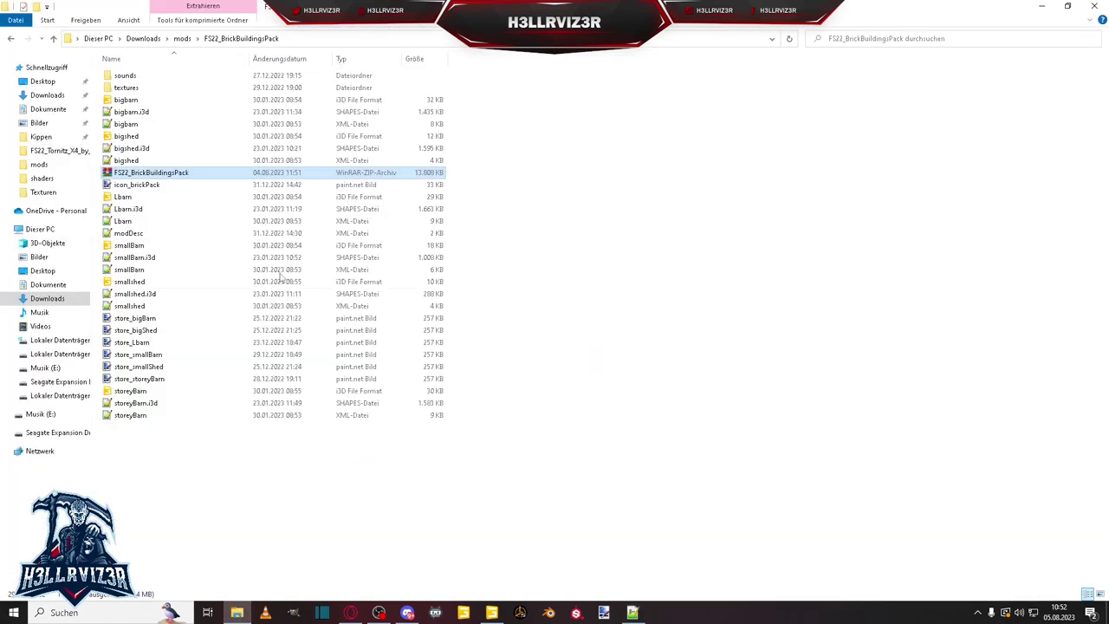
double_click(139, 124)
Examine the placement, clearAreas, leveling, indoorAreas and tipOcclusionUpdateAreas sections of bigbarn.xml
scroll(359, 225, "down", 10)
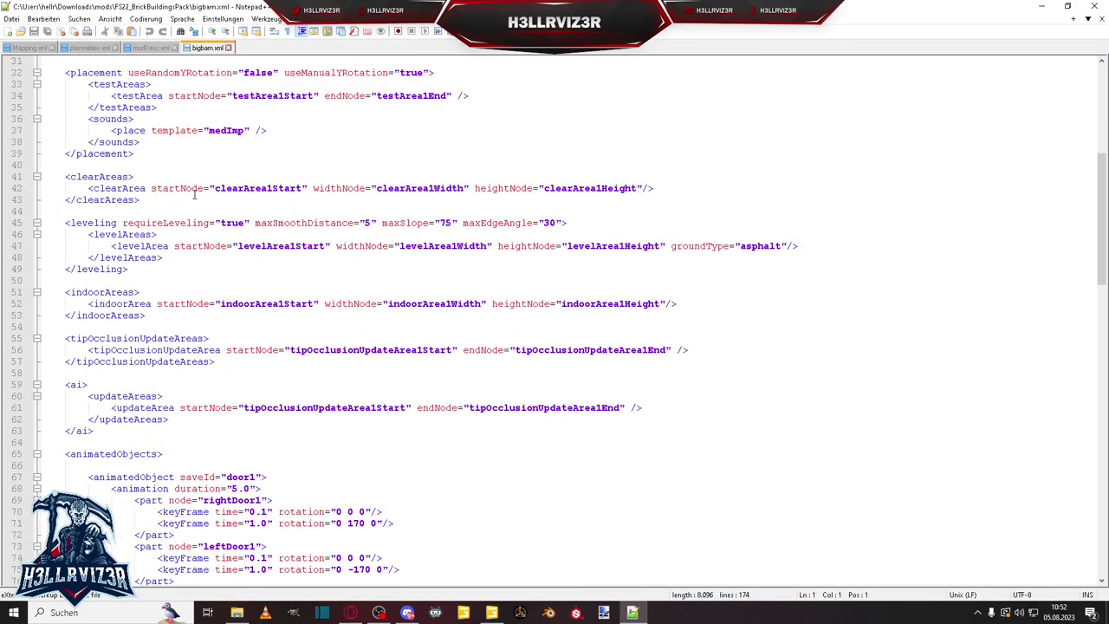
scroll(118, 170, "up", 2)
left_click(100, 141)
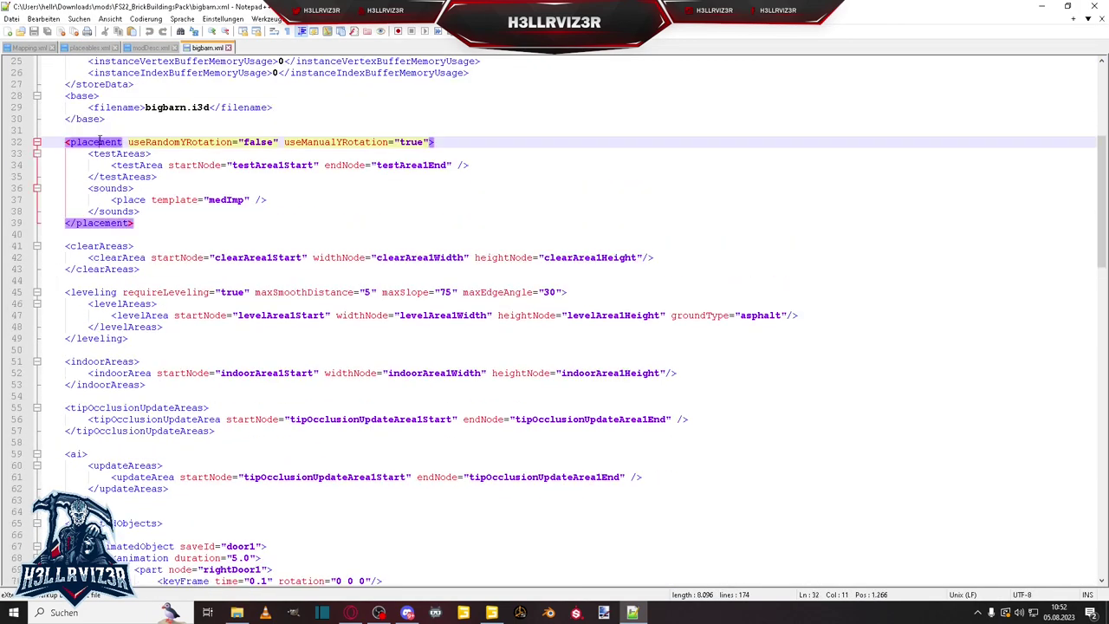
left_click(101, 246)
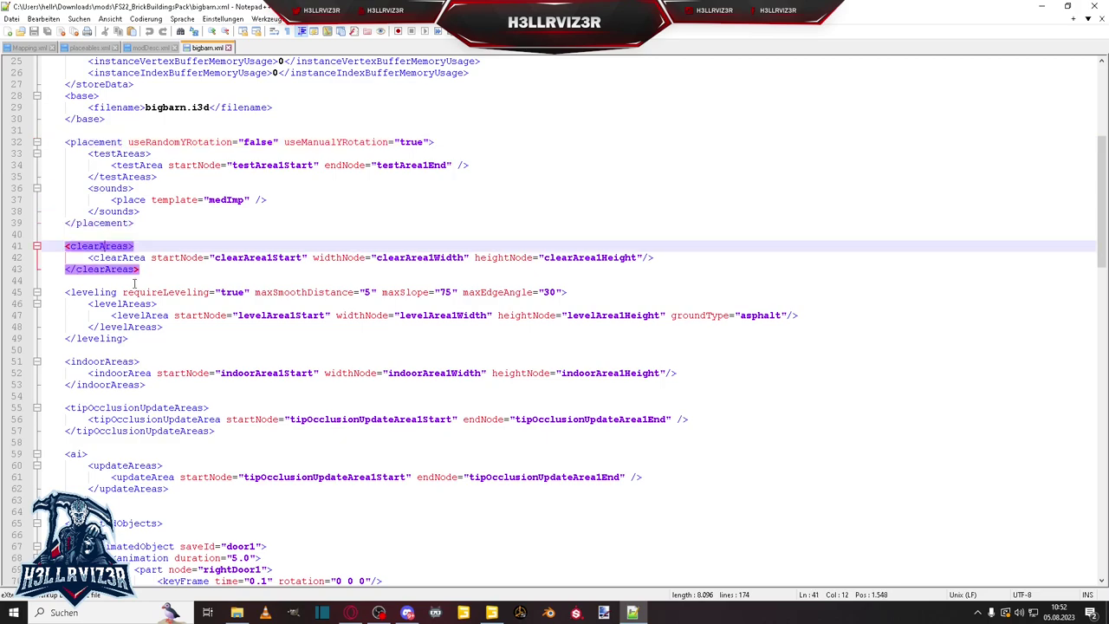
left_click(111, 294)
left_click(113, 362)
left_click(134, 408)
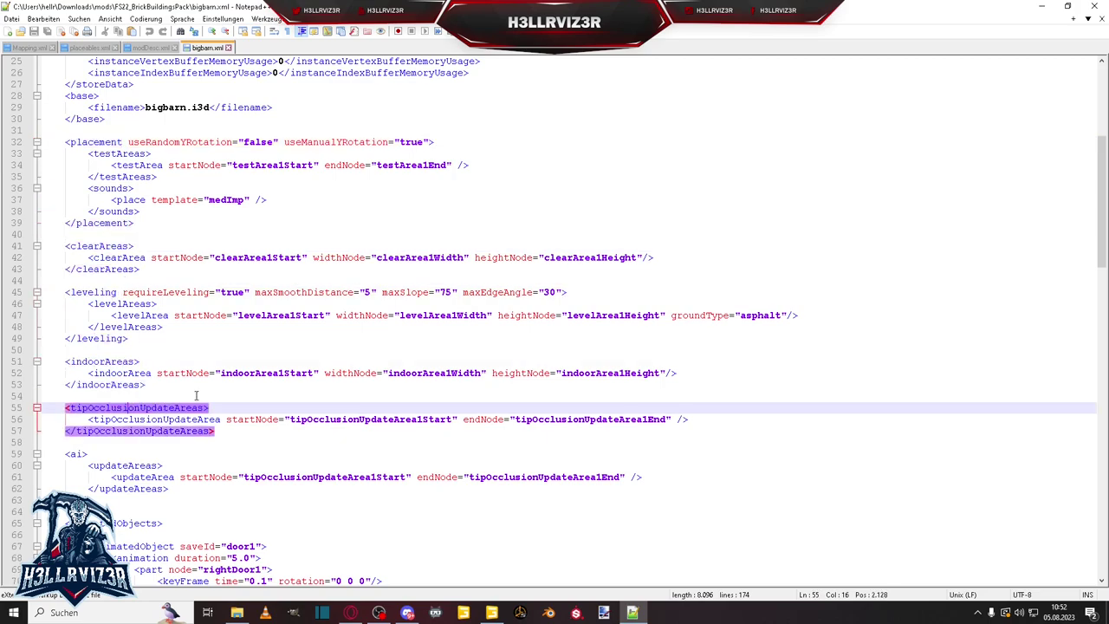
Examine the ai section and the animatedObjects door entries of bigbarn.xml
scroll(271, 365, "down", 3)
left_click(86, 350)
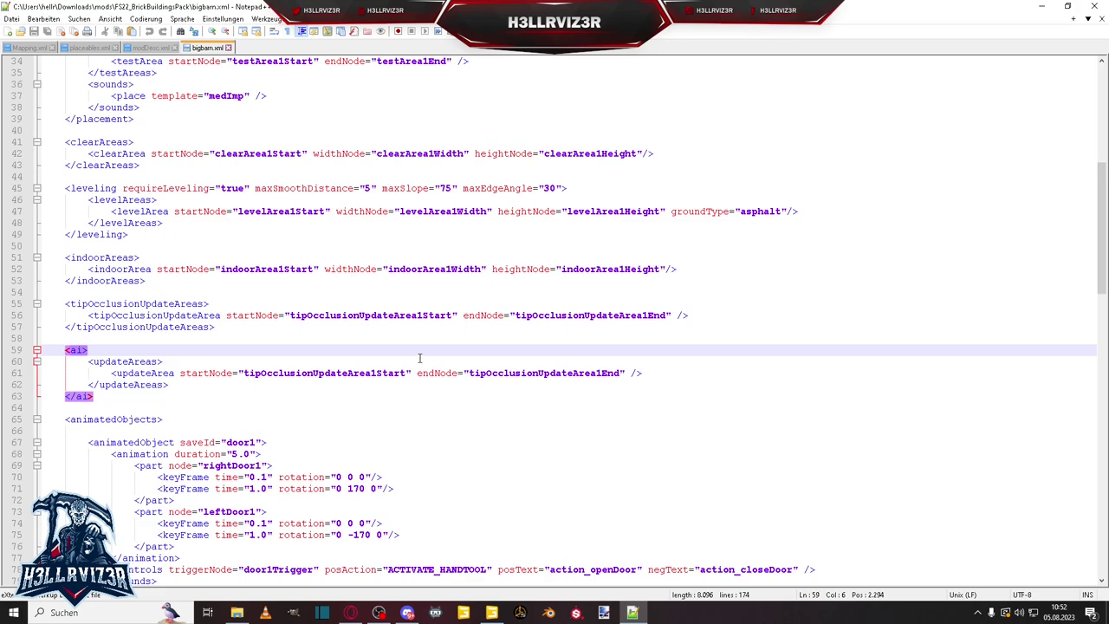
scroll(431, 355, "down", 5)
left_click(126, 246)
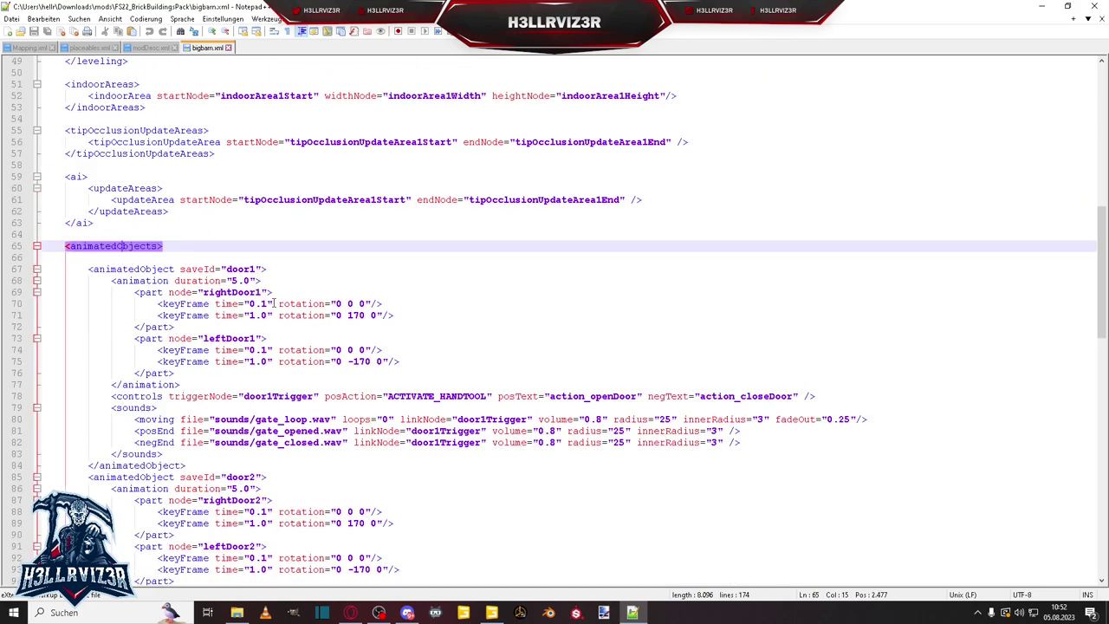
scroll(260, 329, "down", 10)
scroll(368, 307, "up", 15)
scroll(369, 306, "up", 3)
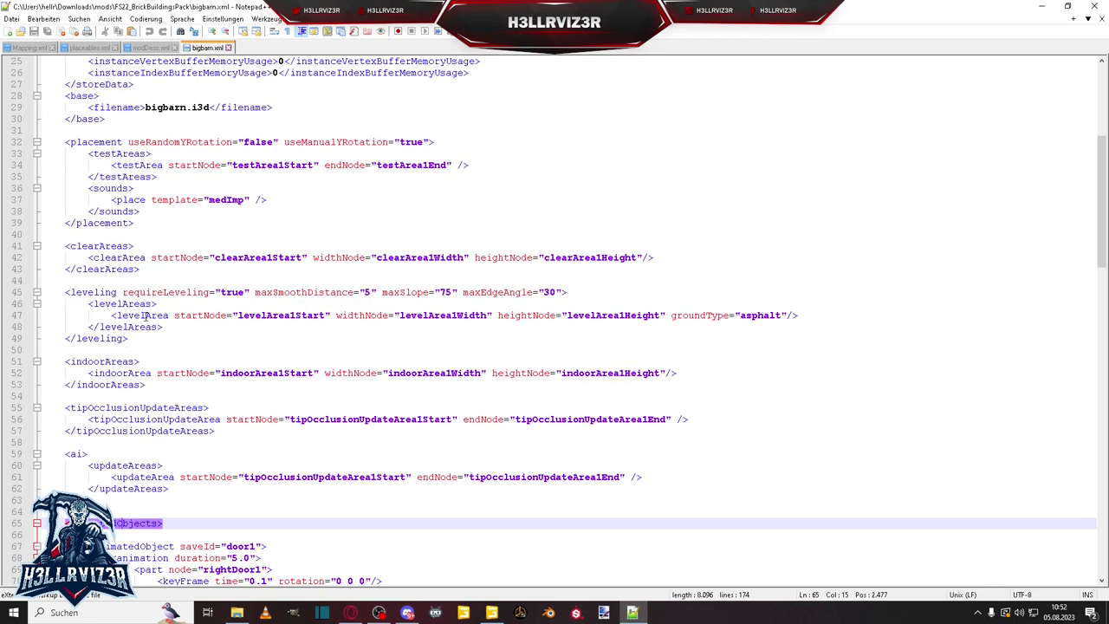
Revisit the leveling and indoorAreas sections of bigbarn.xml and close the file
left_click(84, 292)
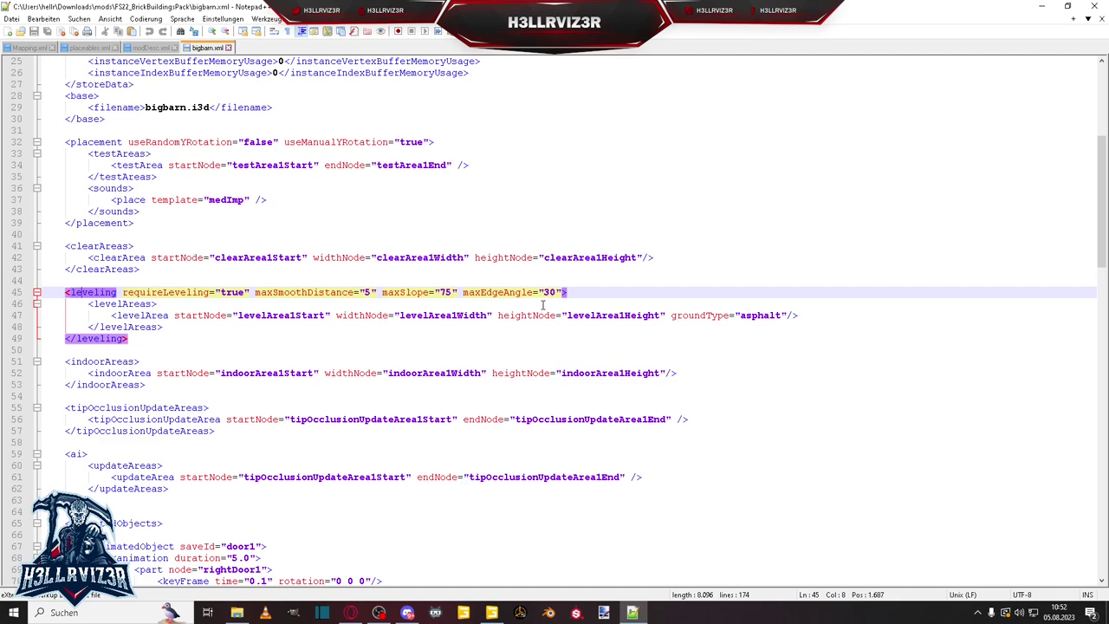
left_click(105, 361)
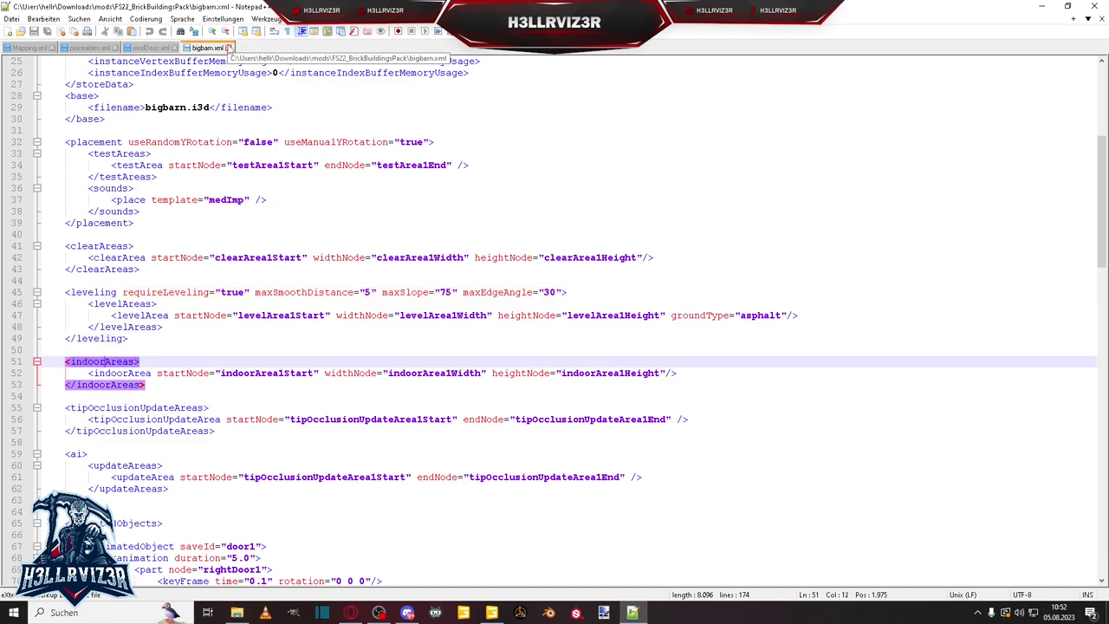
left_click(229, 47)
Switch to File Explorer and open the Farming Simulator 22 placeables folder through the data shortcut in Downloads
left_click(237, 613)
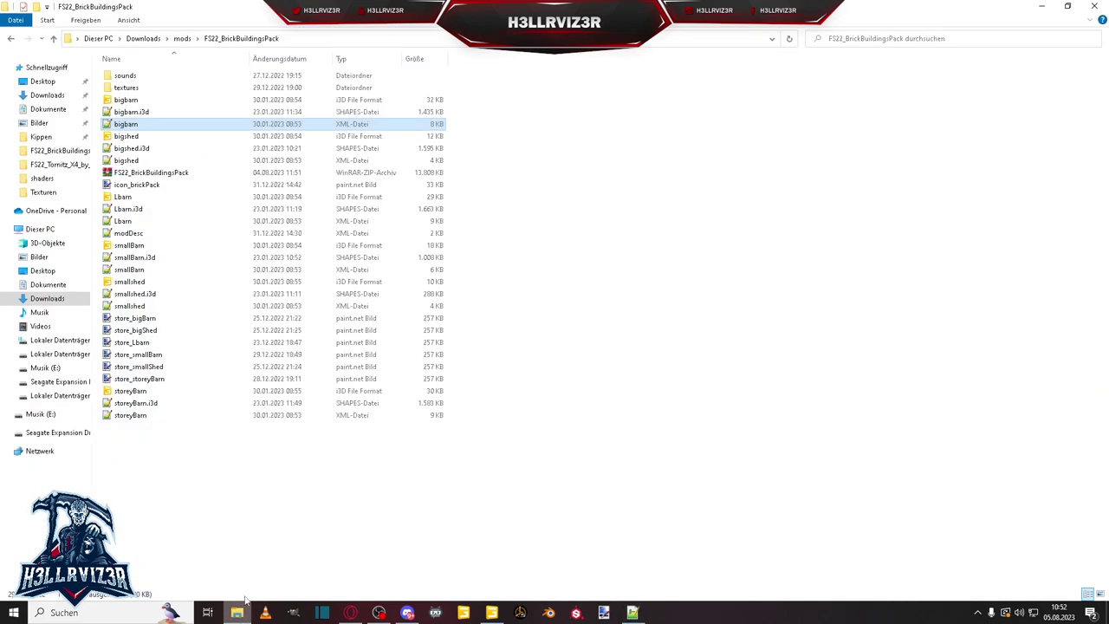
left_click(47, 95)
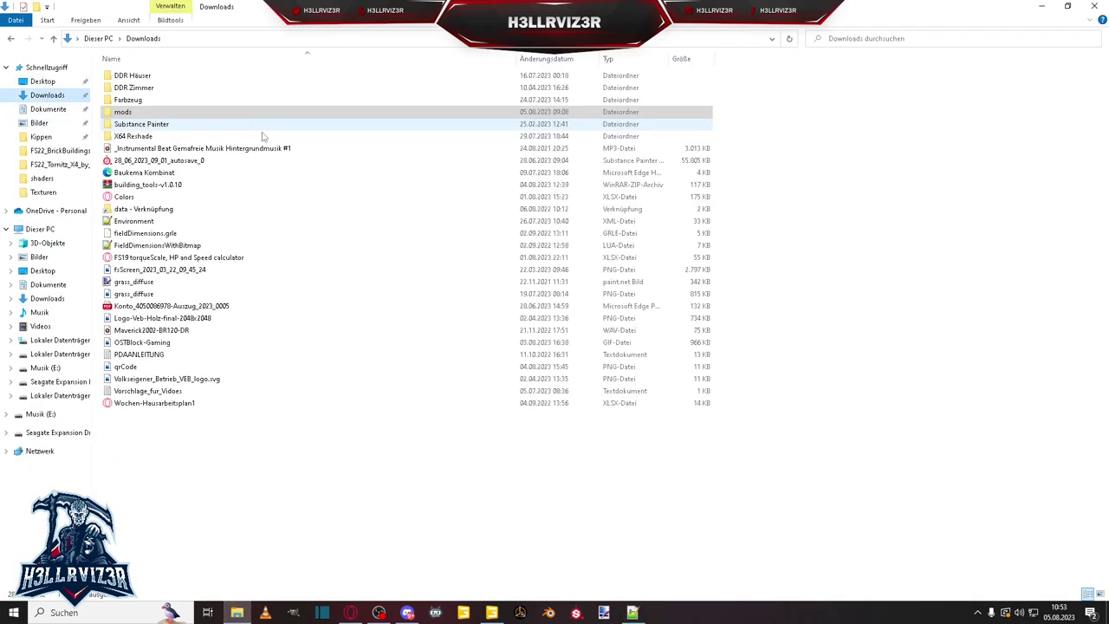
double_click(167, 211)
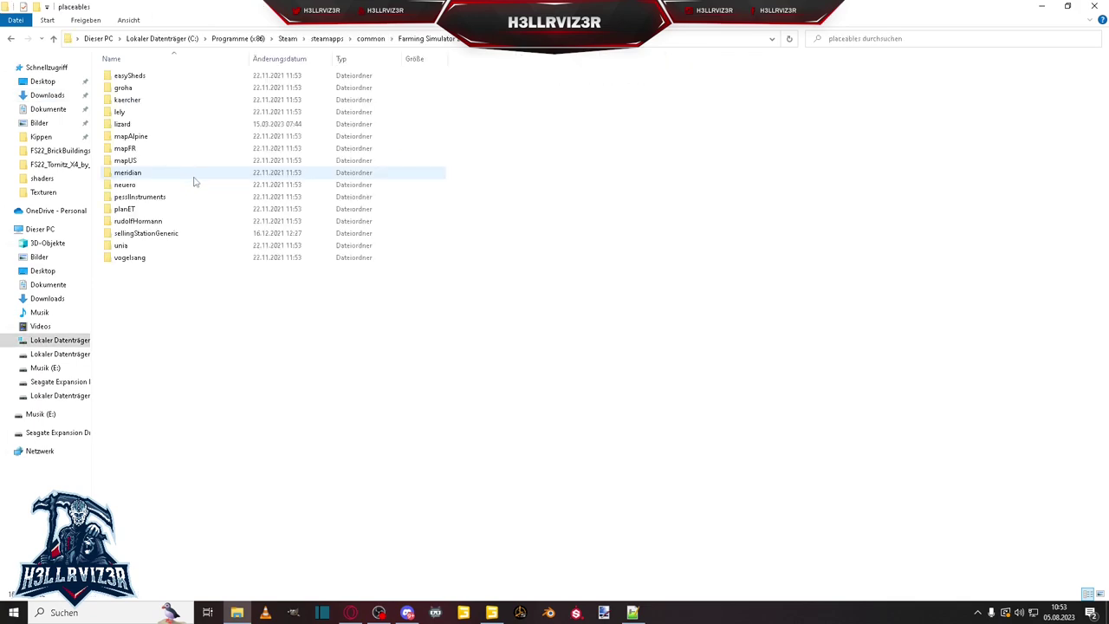
Browse the lizard folder and its sellingPoints subfolder, and return to the placeables folder
left_click(154, 126)
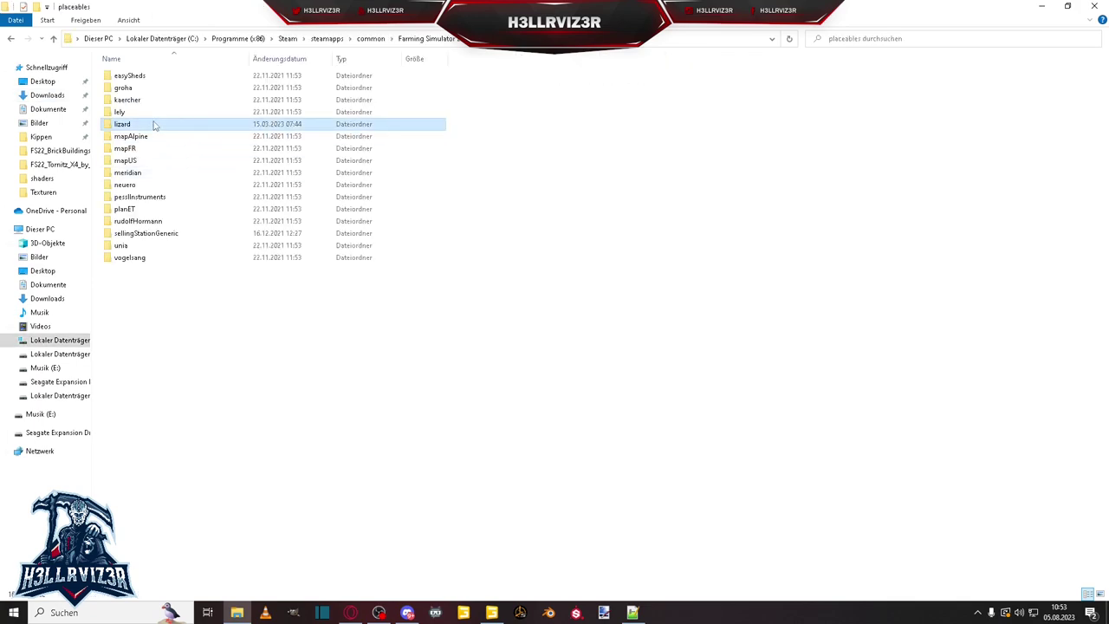
double_click(155, 126)
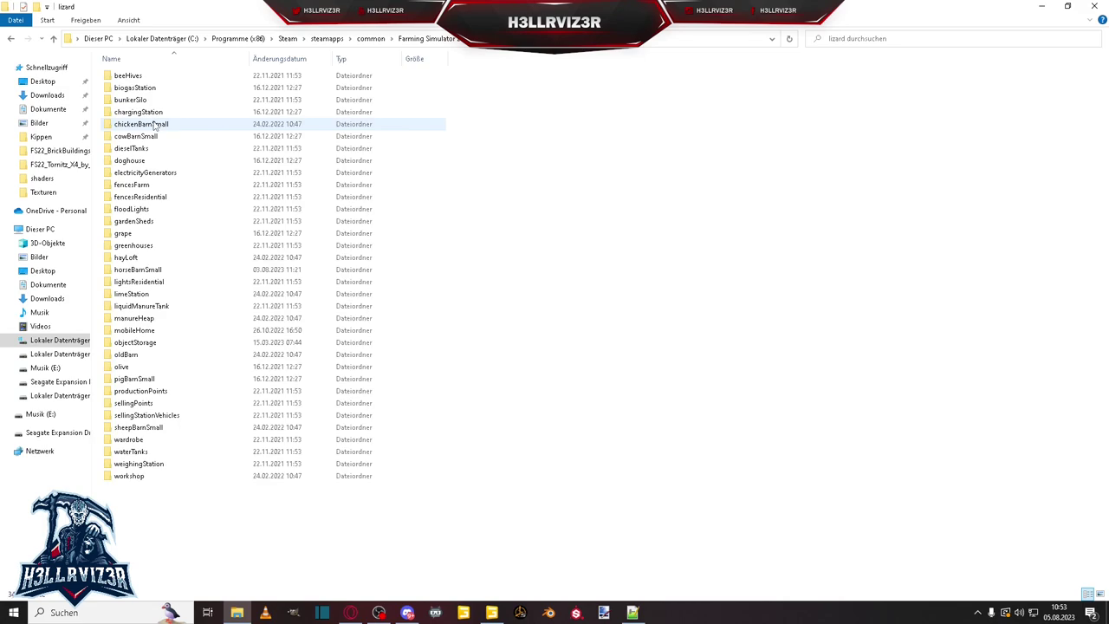
left_click(167, 406)
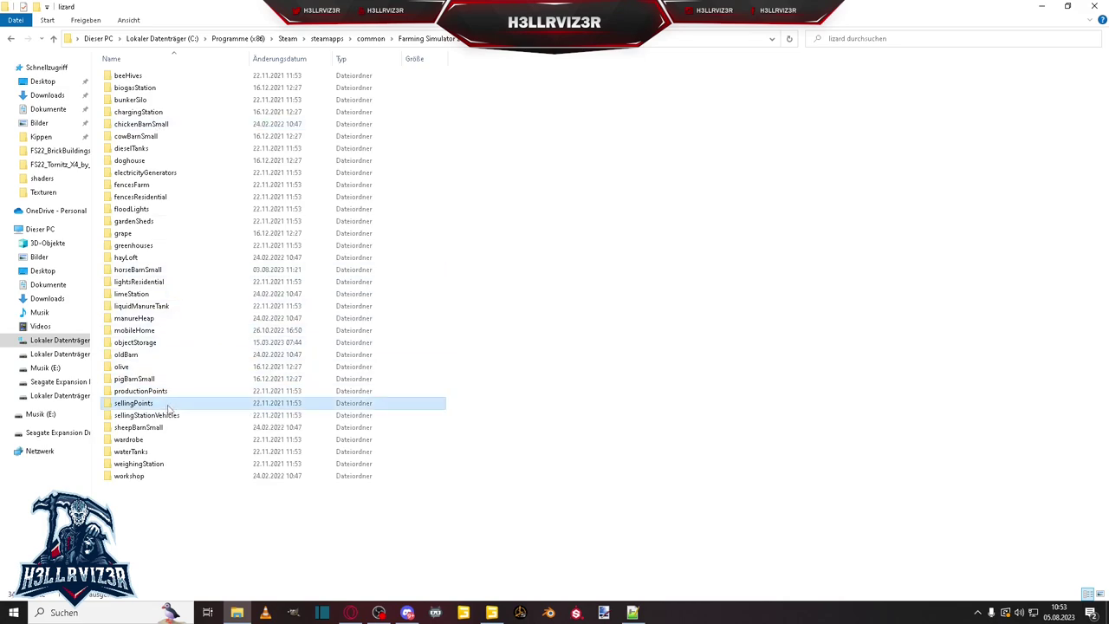
double_click(152, 406)
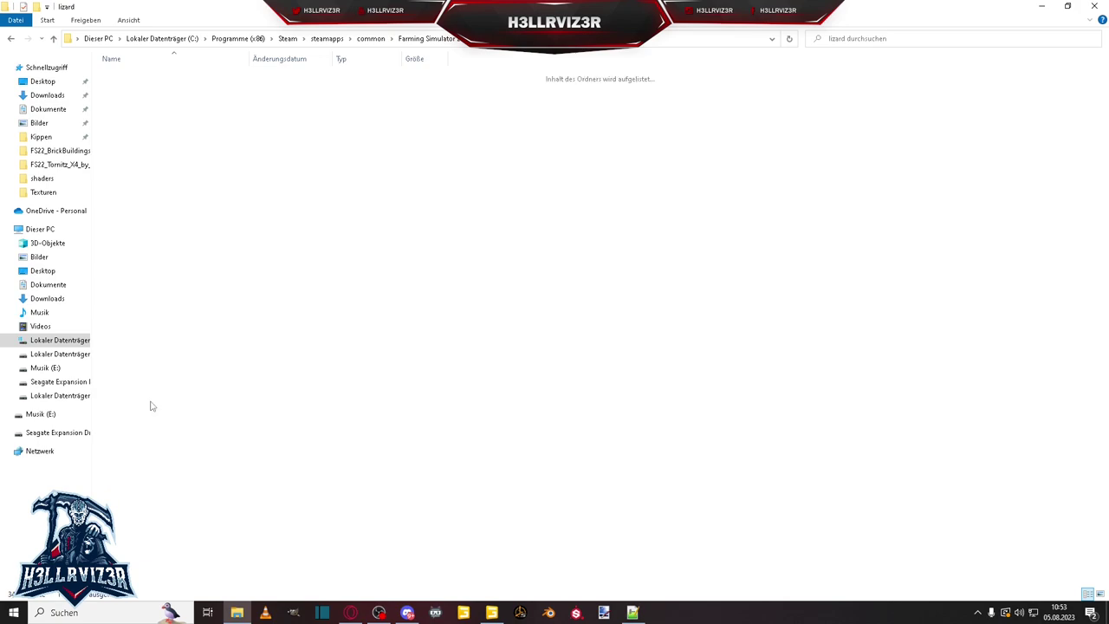
key("alt+Left")
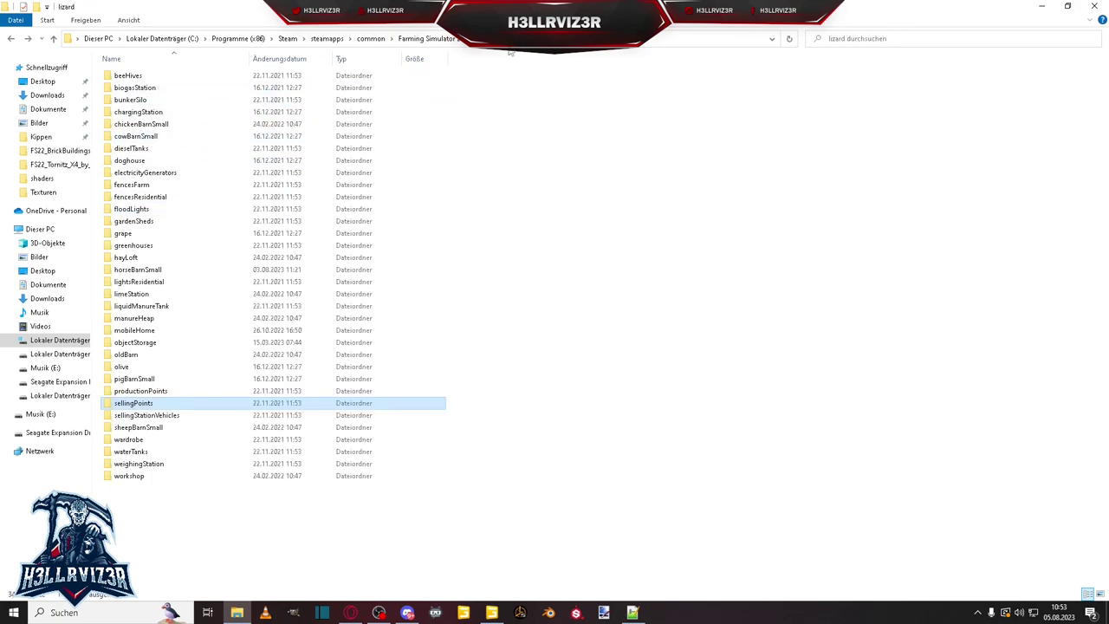
key("alt+Left")
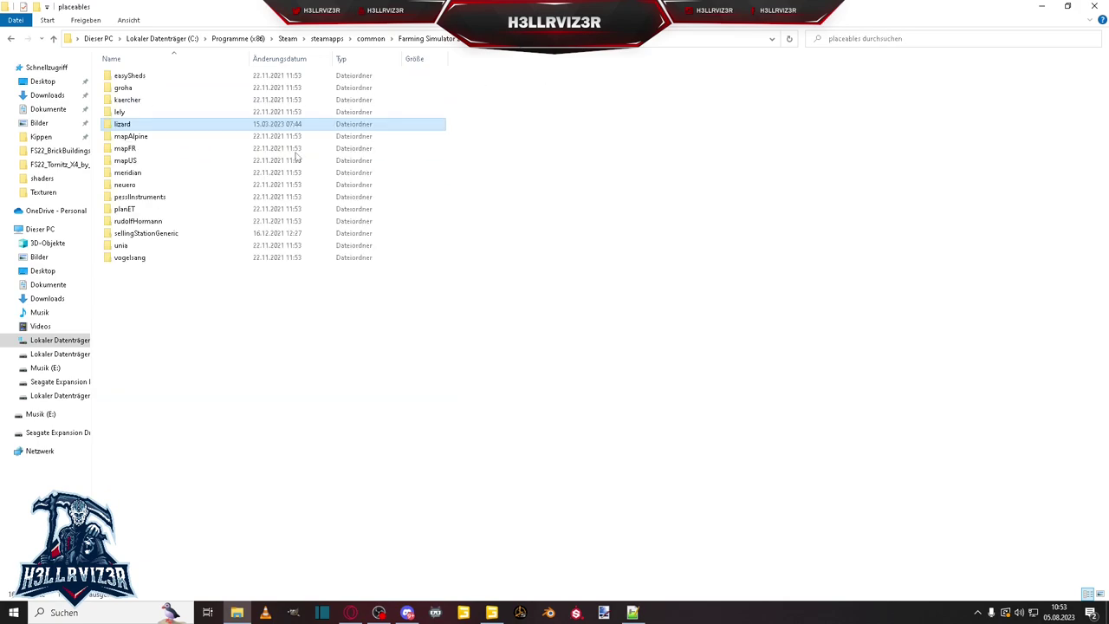
Open the sellingStationGeneric i3D file from the sellingStationGeneric folder in GIANTS Editor
double_click(192, 236)
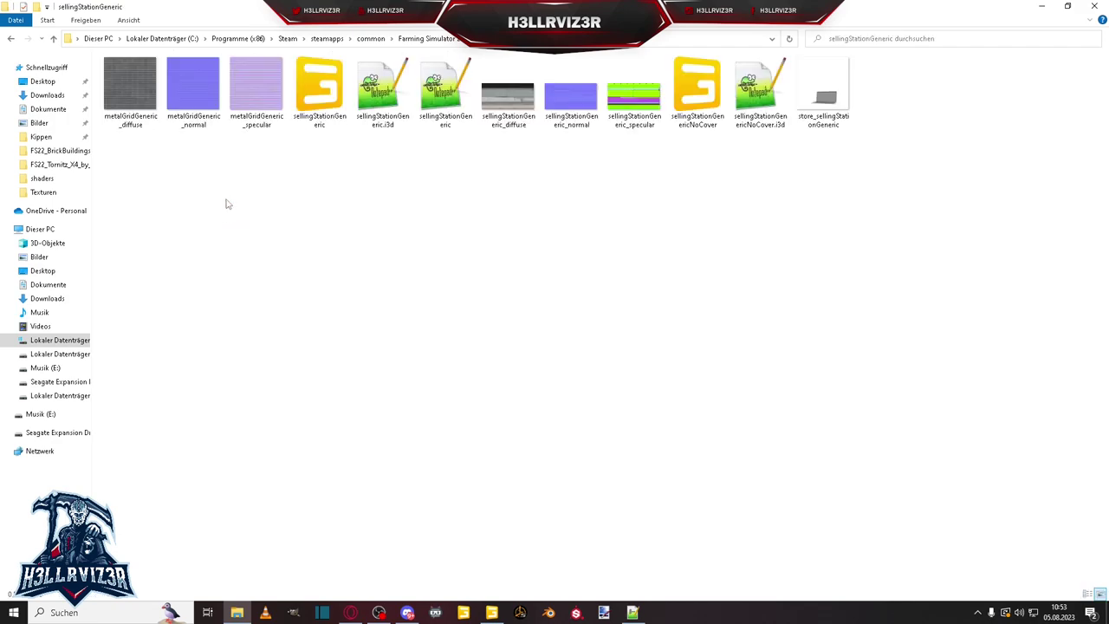
double_click(324, 102)
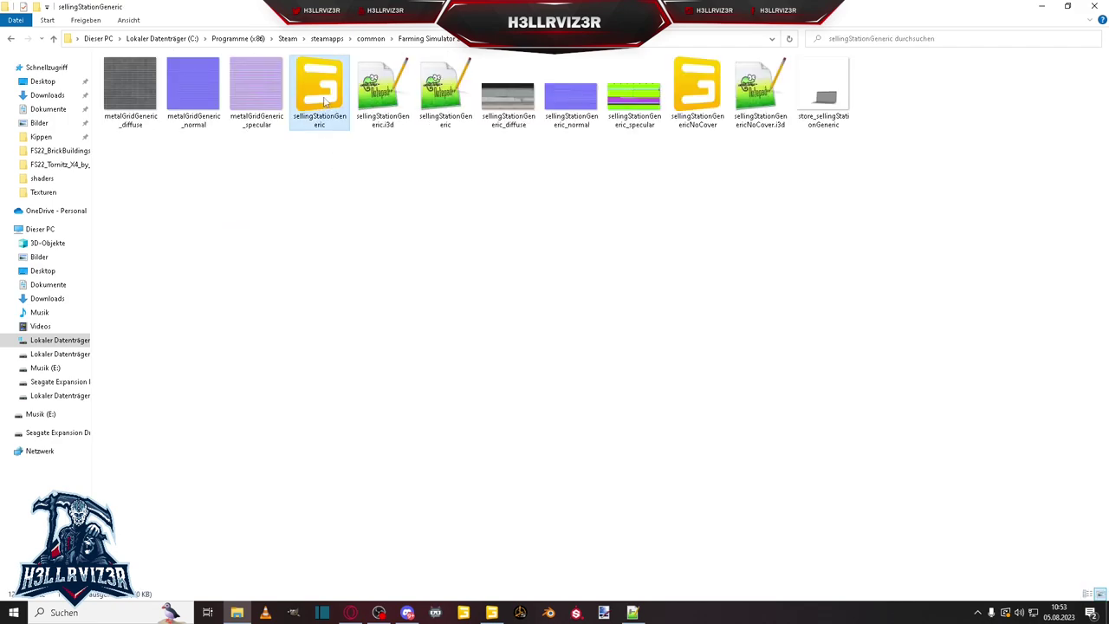
left_click(502, 380)
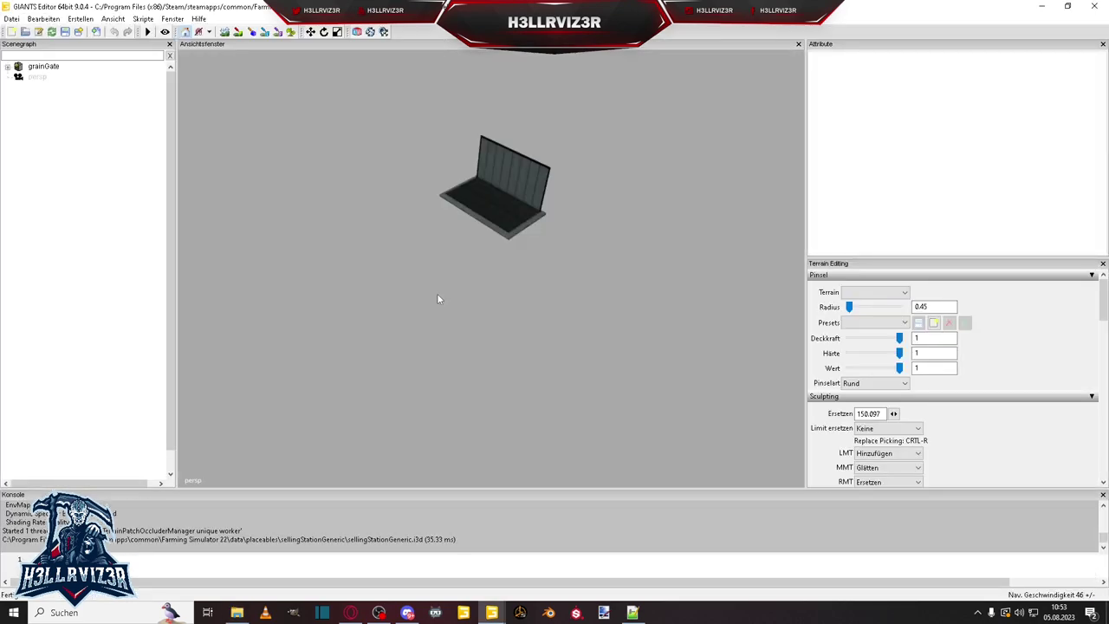
Expand grainGate and tipOcclusionUpdateArea1Start in the scenegraph, and inspect the tip occlusion area, playerTrigger, seedPlane and cap nodes
left_click(40, 68)
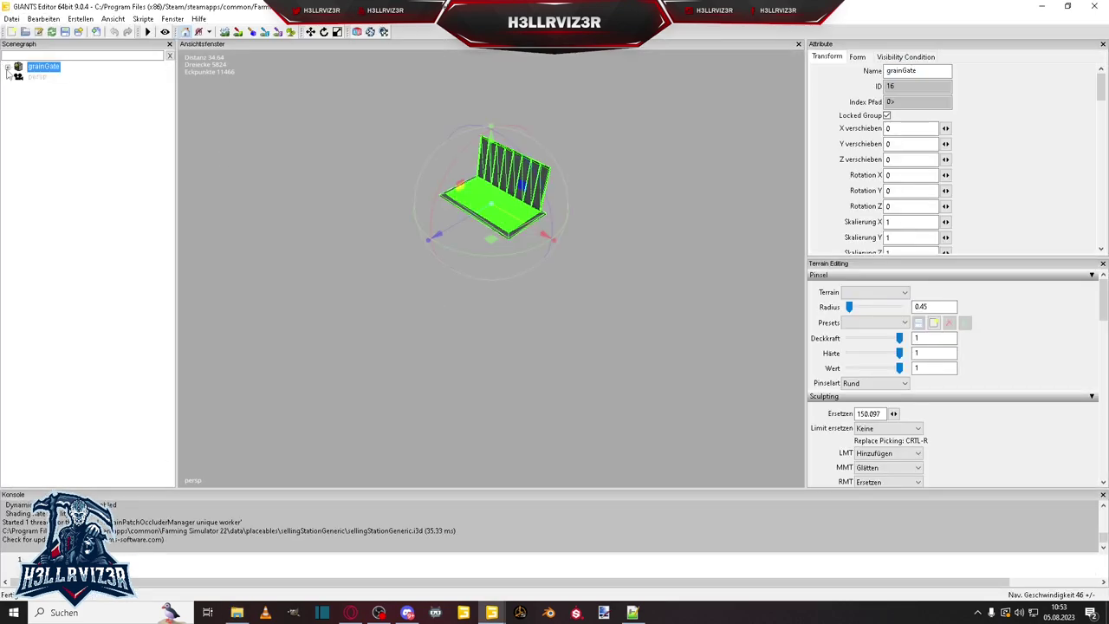
left_click(7, 66)
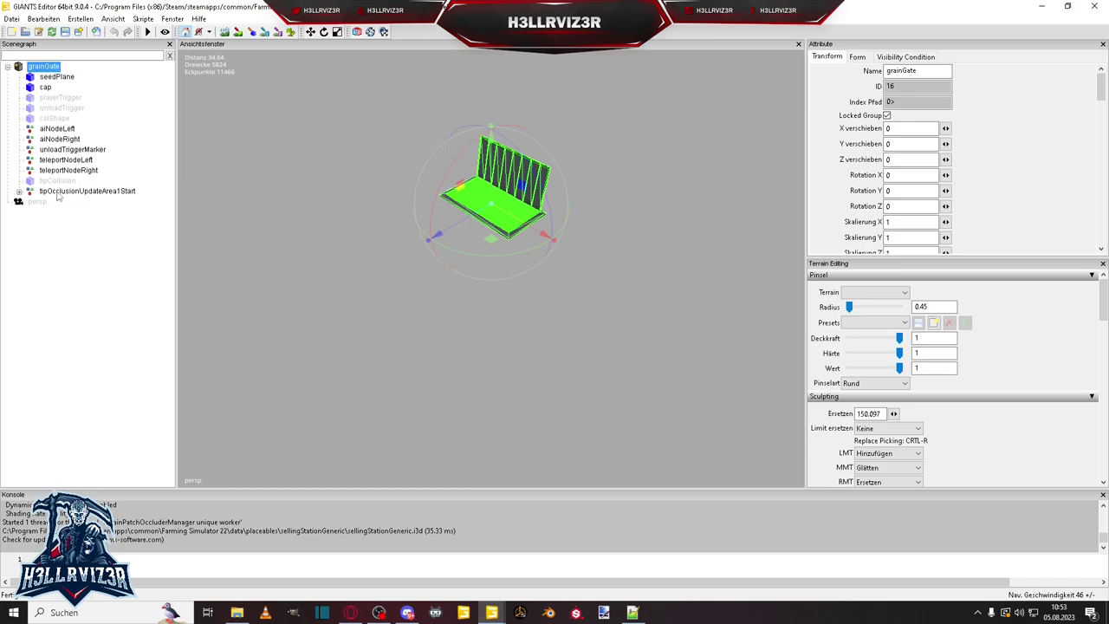
left_click(19, 191)
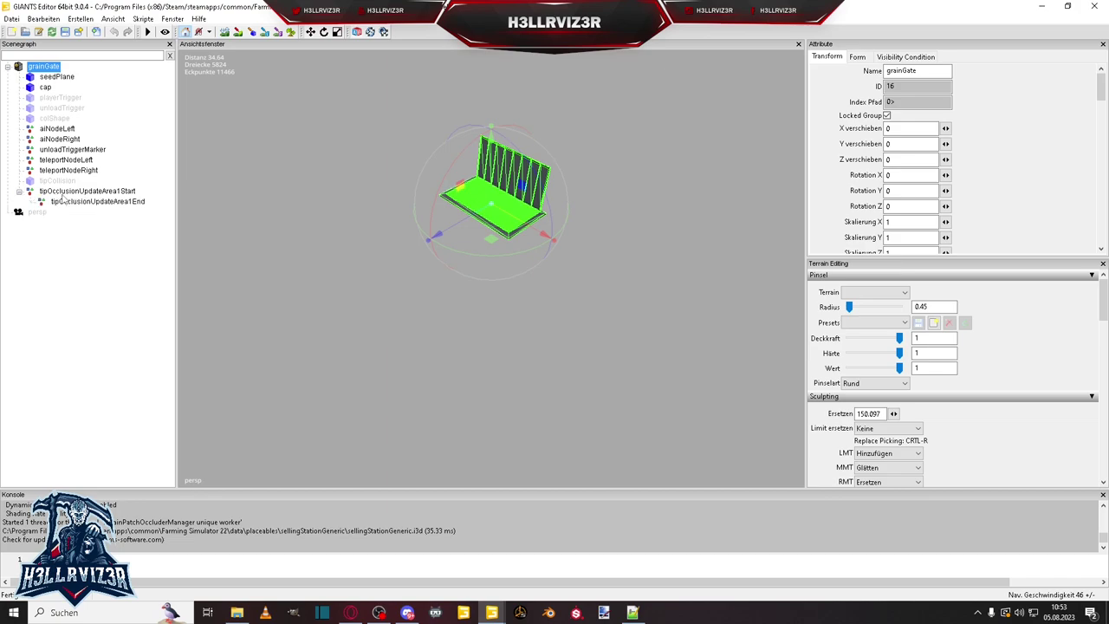
left_click(63, 192)
left_click(63, 98)
left_click(57, 77)
left_click(46, 88)
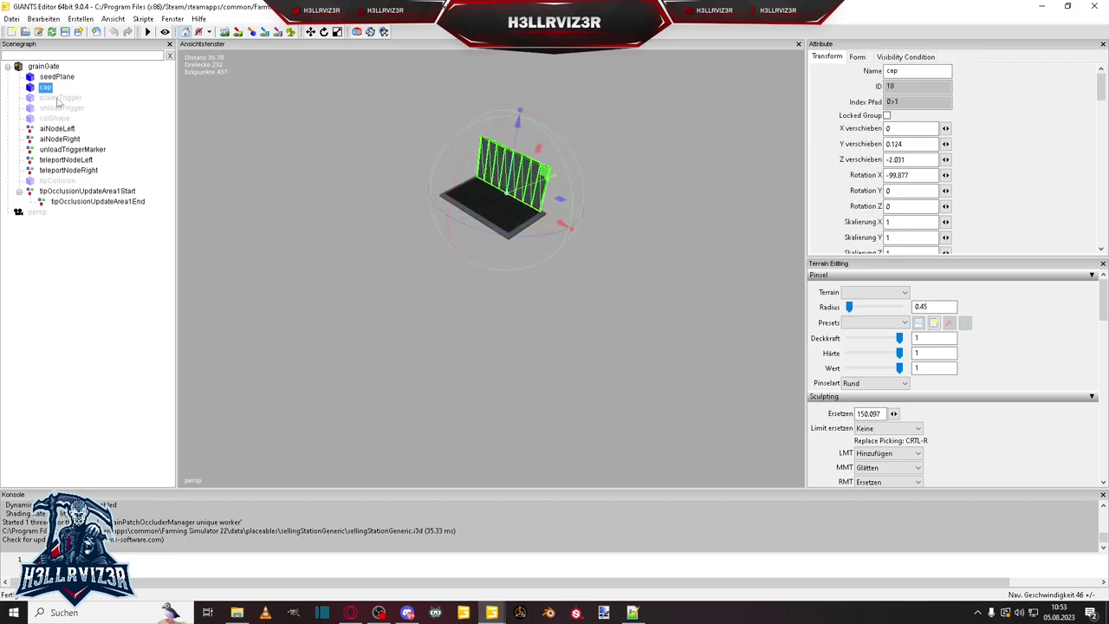
Inspect the unloadTrigger, aiNodeLeft, aiNodeRight and unloadTriggerMarker nodes of grainGate, and close the selling station scene
left_click(61, 108)
left_click(65, 130)
left_click(64, 140)
left_click(62, 150)
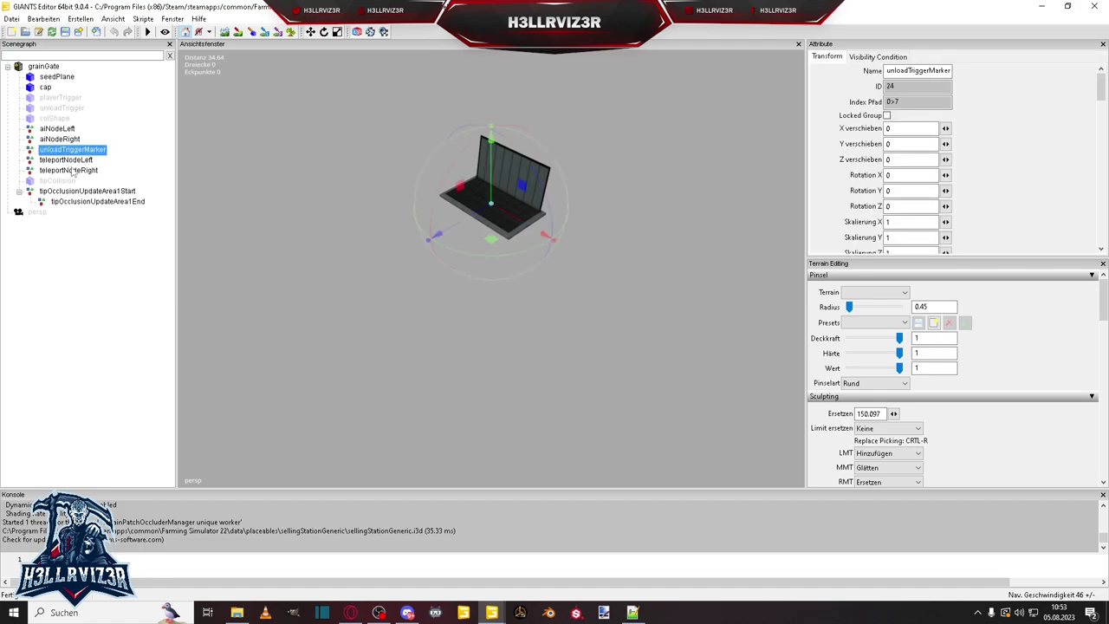
left_click(70, 110)
left_click(45, 67)
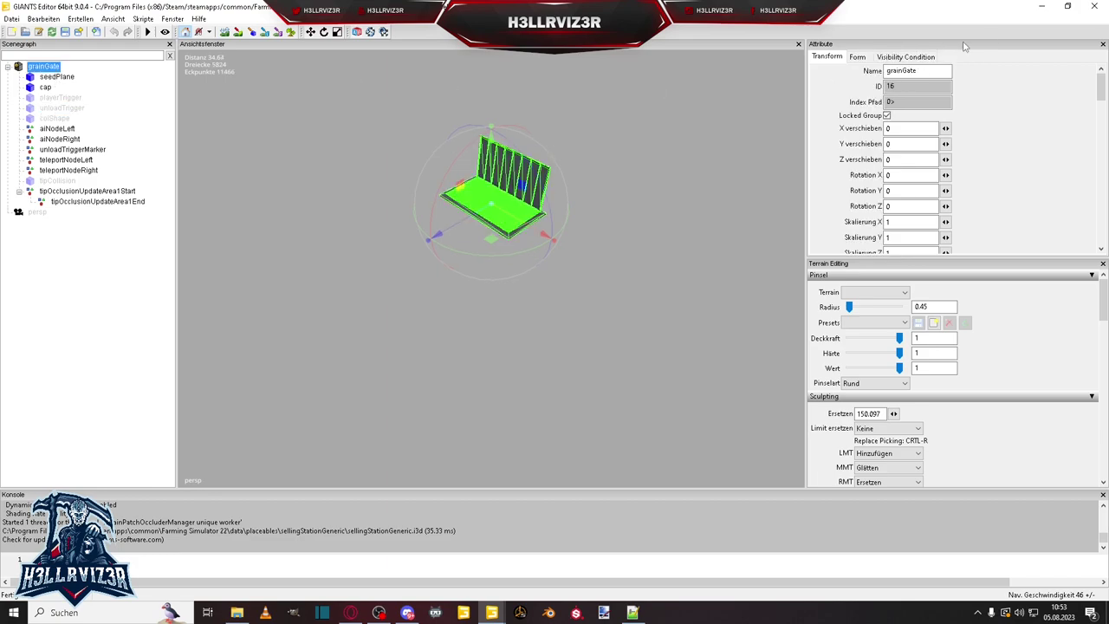
left_click(1088, 13)
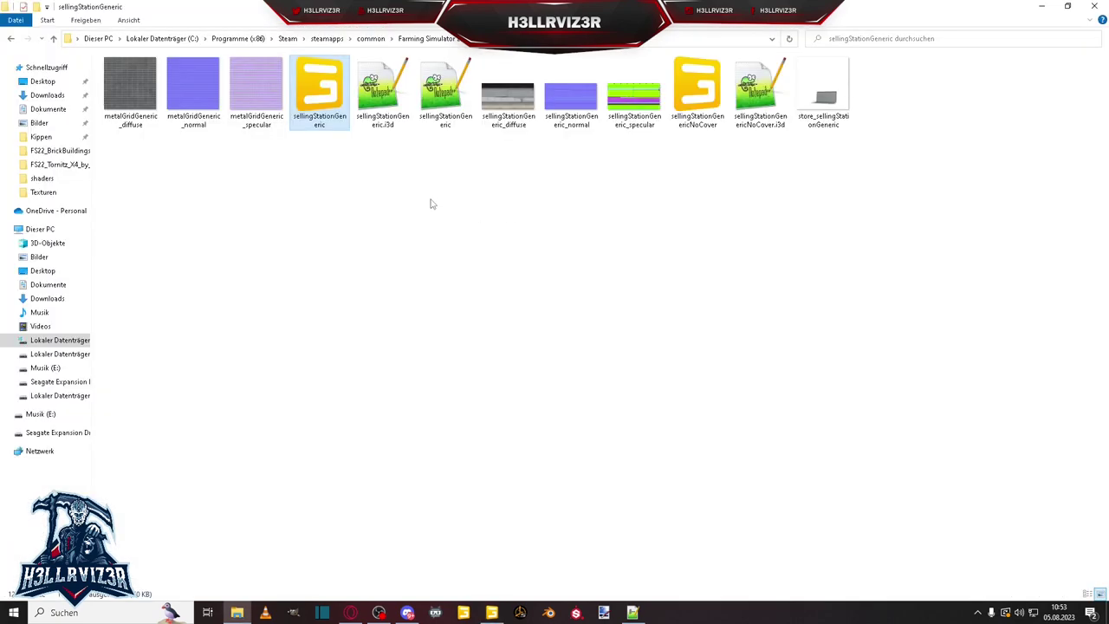
Copy the sellingStationGeneric i3D, i3d.shapes and XML files into the placeables folder of FS22_Tornitz_X4_by_H3LLRVIZ3R
left_click_drag(456, 185, 334, 107)
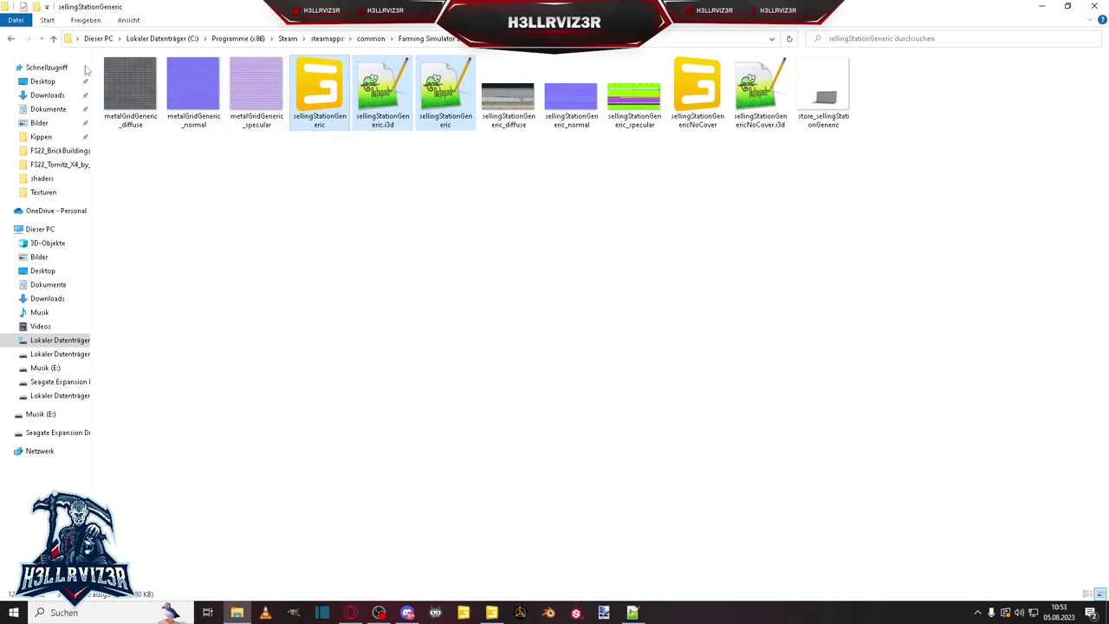
left_click(58, 166)
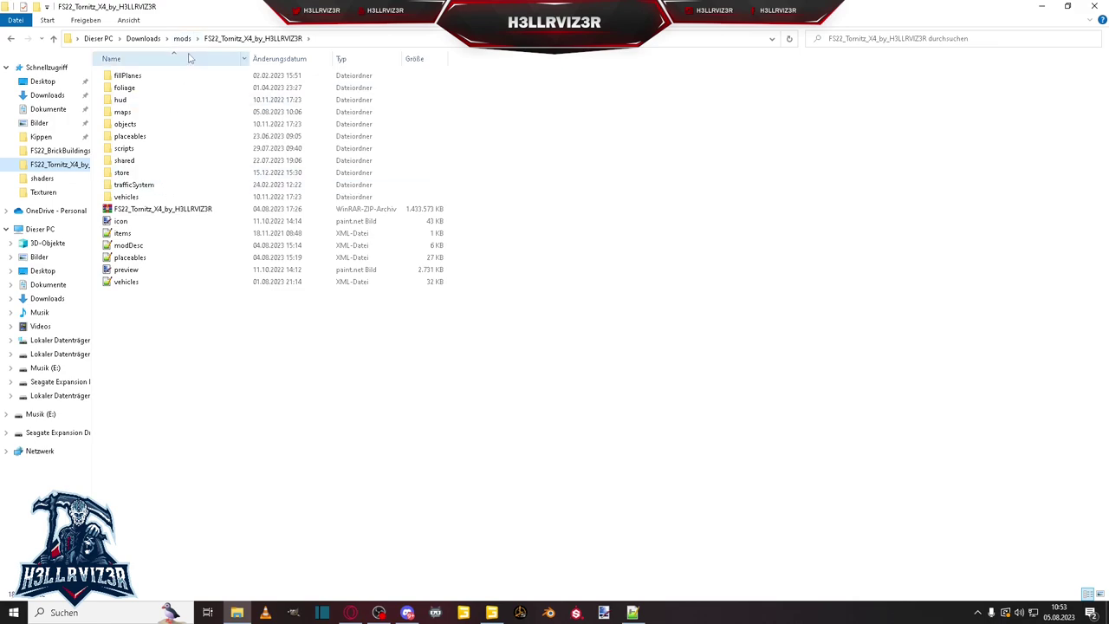
double_click(162, 138)
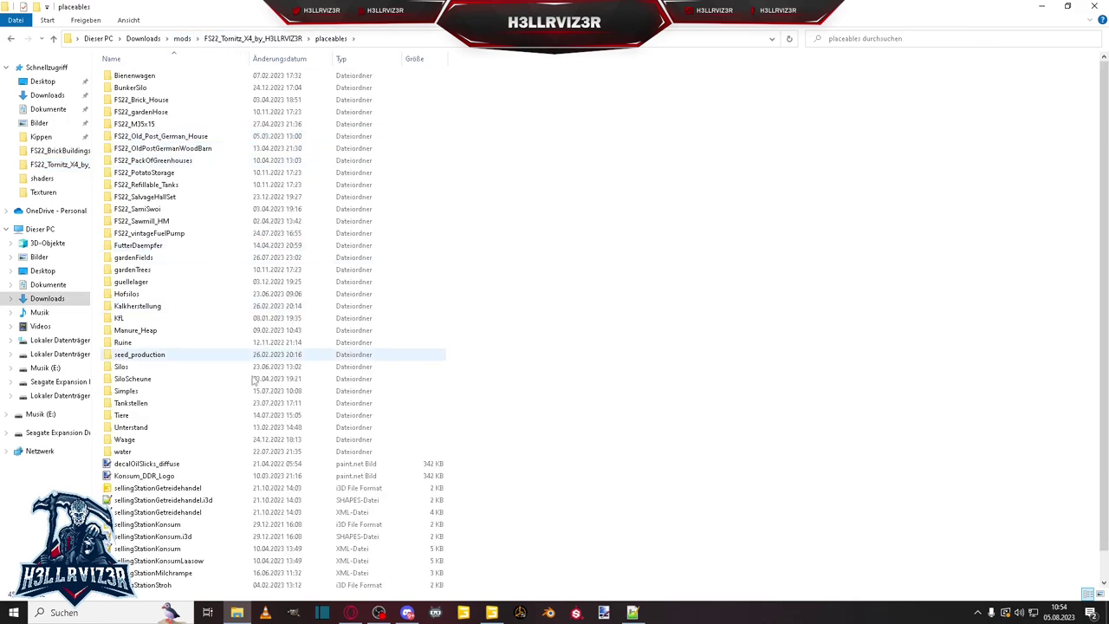
scroll(230, 339, "down", 2)
key("ctrl+v")
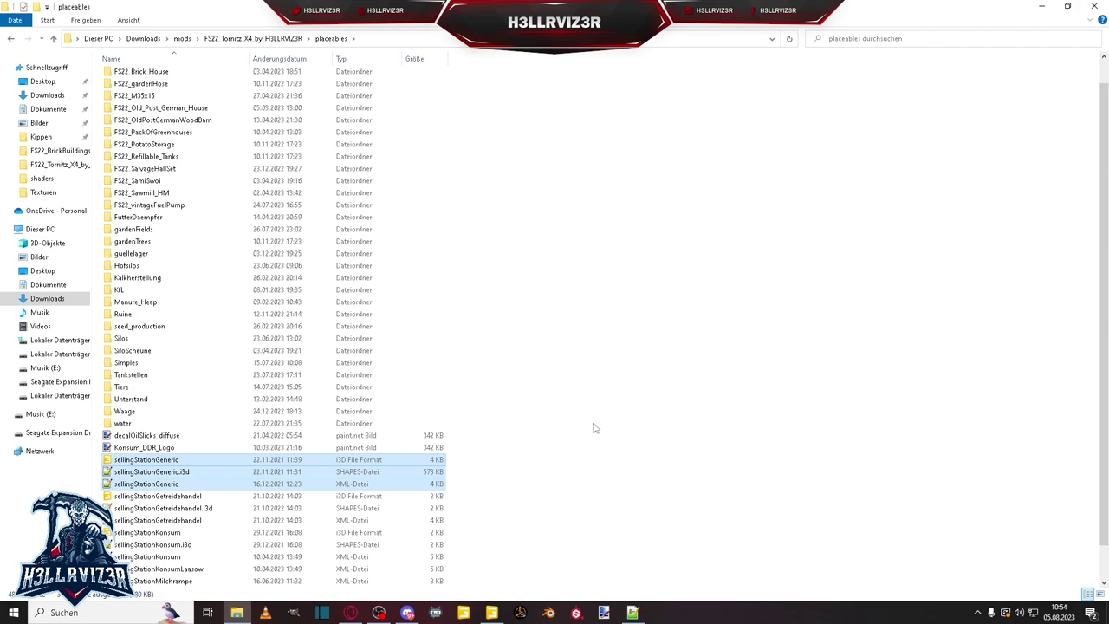
scroll(613, 416, "down", 1)
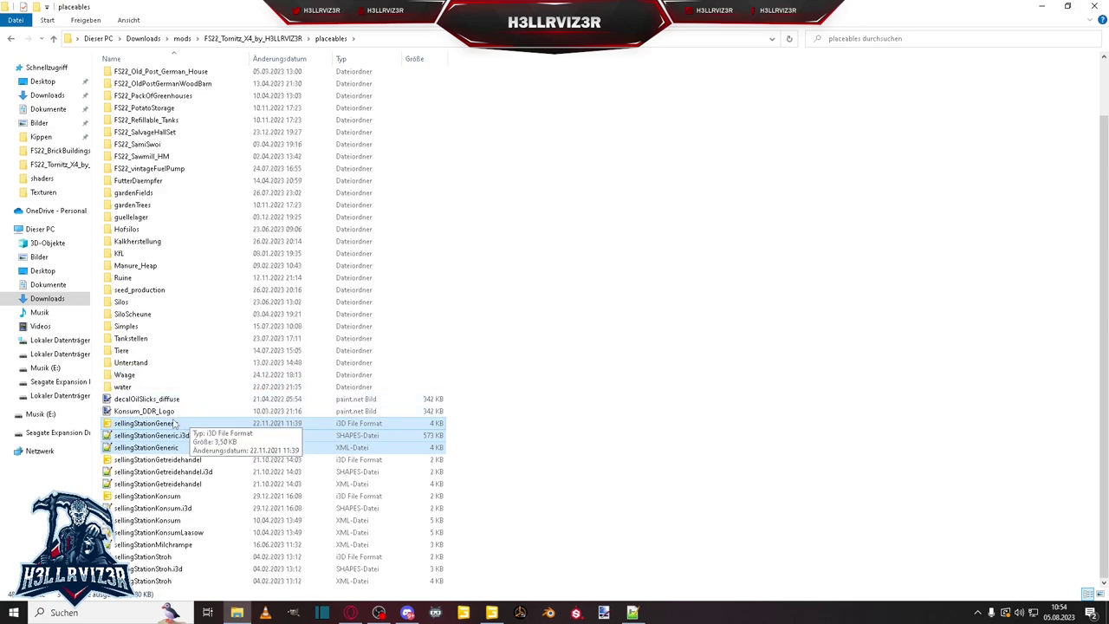
left_click(172, 423)
Switch to the map in GIANTS Editor and import sellingStationGeneric.i3d from the map mod's placeables folder
left_click(491, 613)
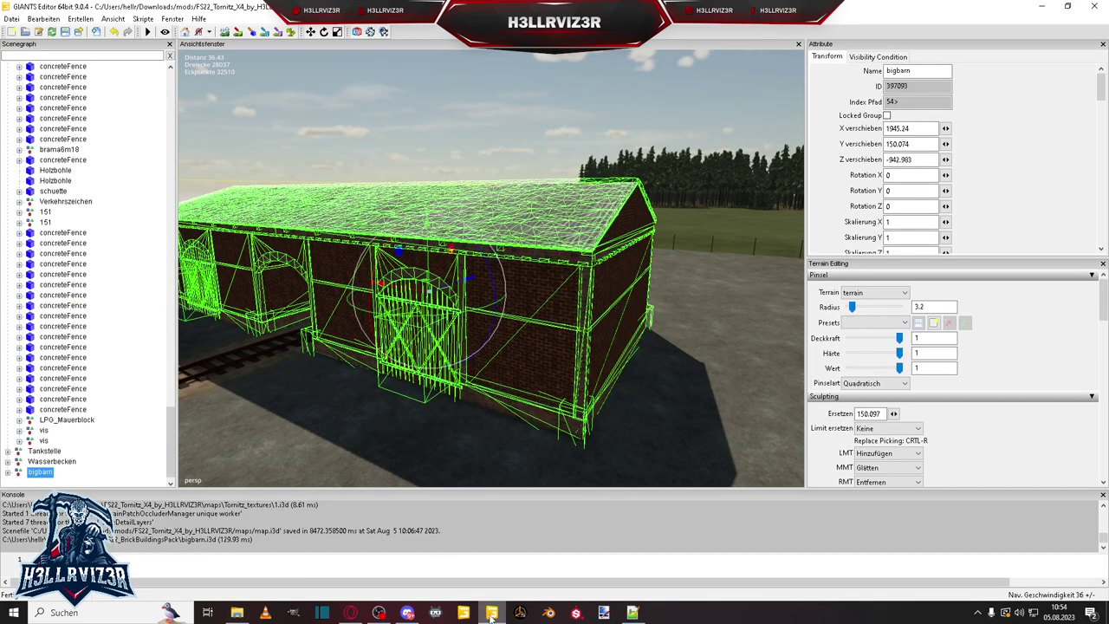
left_click(96, 31)
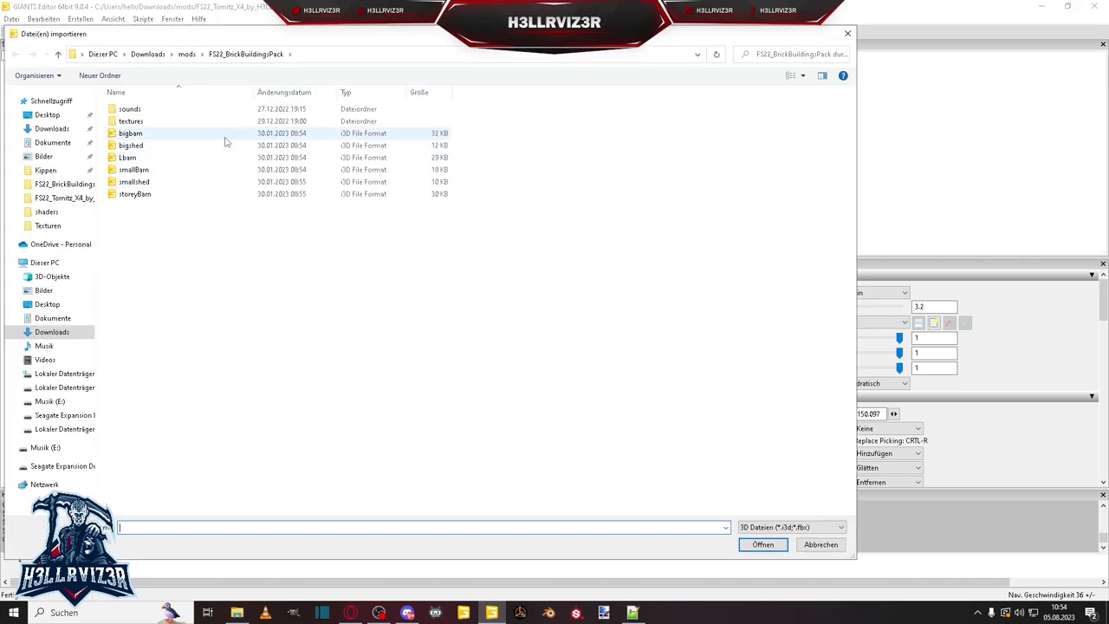
left_click(187, 54)
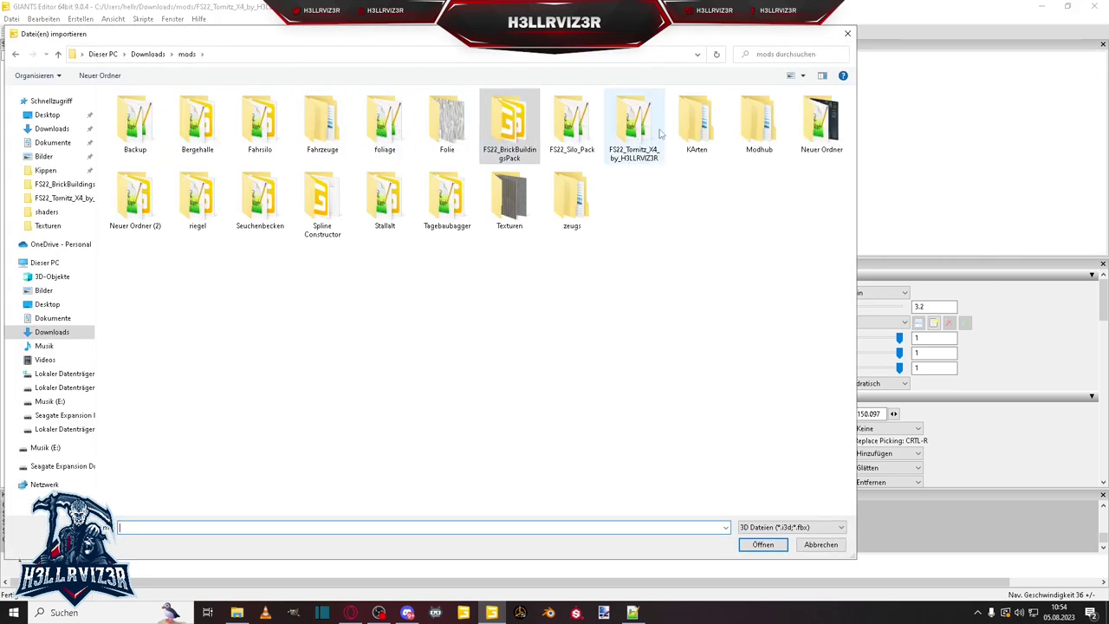
double_click(634, 126)
double_click(134, 170)
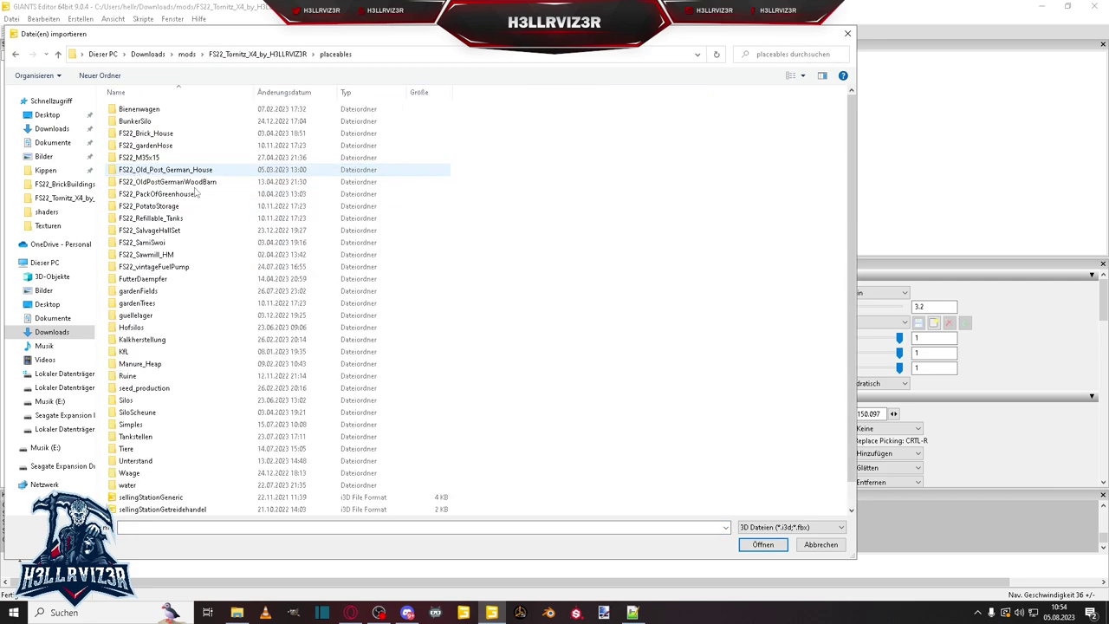
scroll(239, 319, "down", 1)
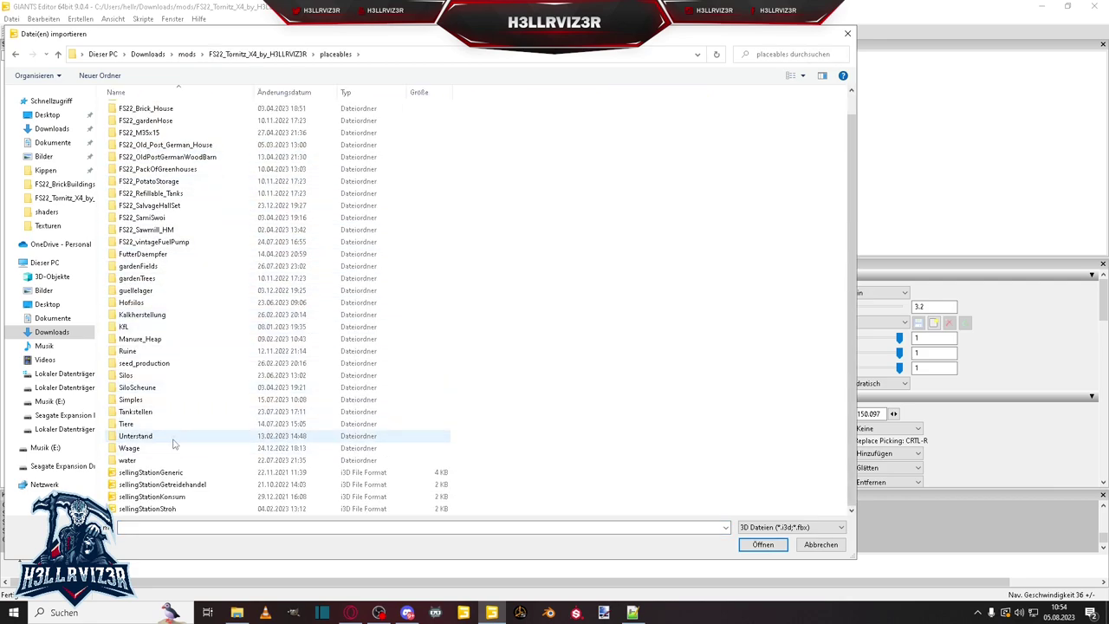
left_click(183, 475)
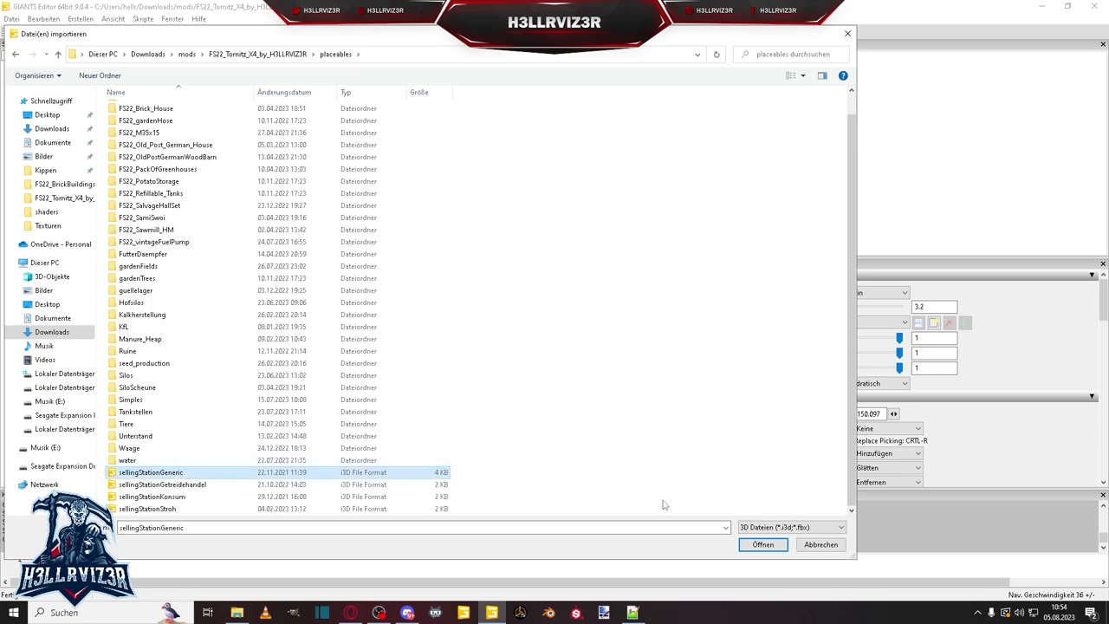
left_click(762, 544)
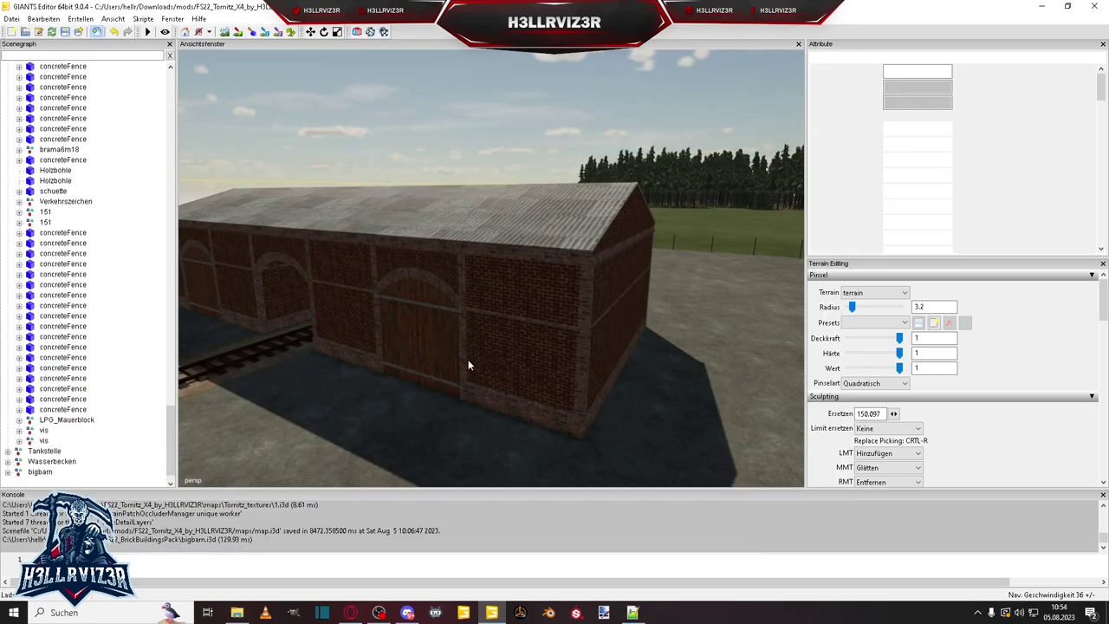
Place the imported grainGate on the floor inside the brick barn, near the existing grain grates
scroll(466, 359, "up", 5)
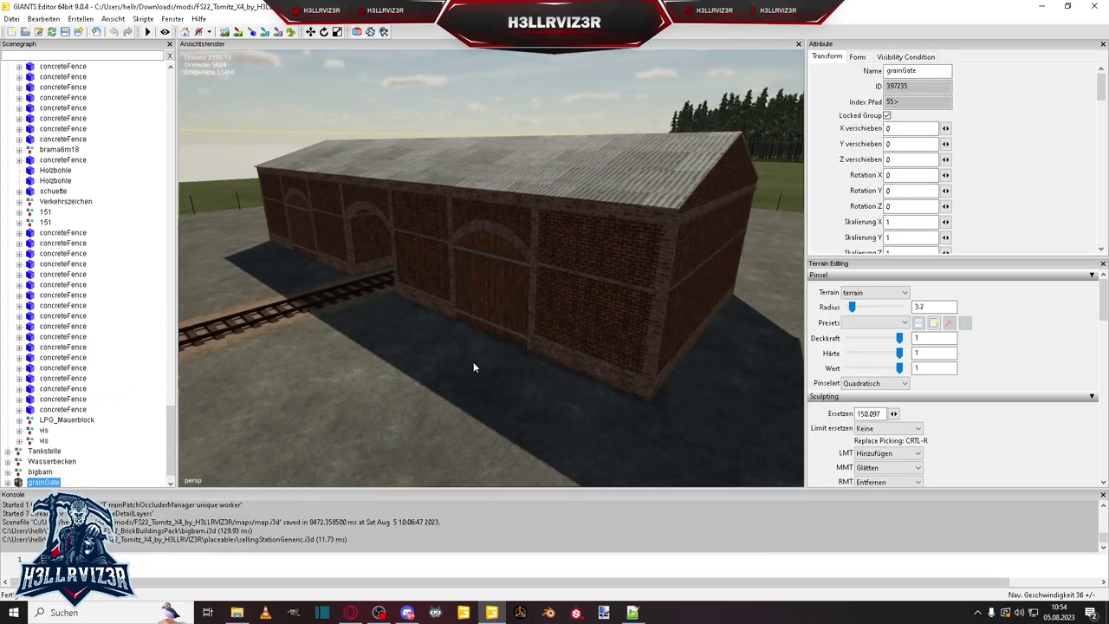
scroll(466, 369, "up", 8)
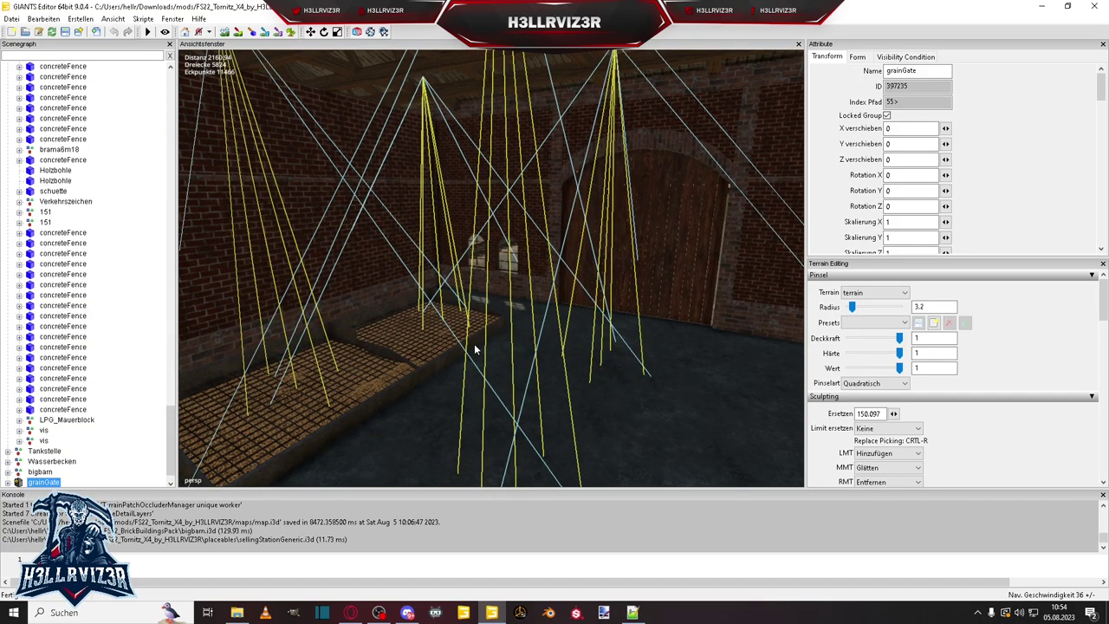
scroll(503, 354, "down", 5)
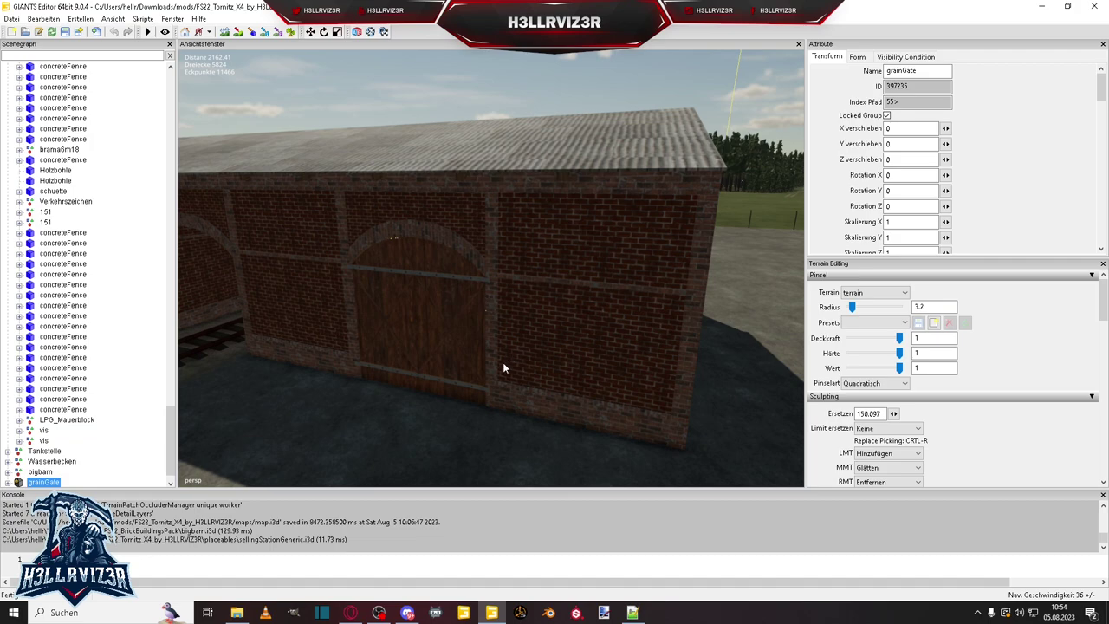
scroll(472, 347, "up", 5)
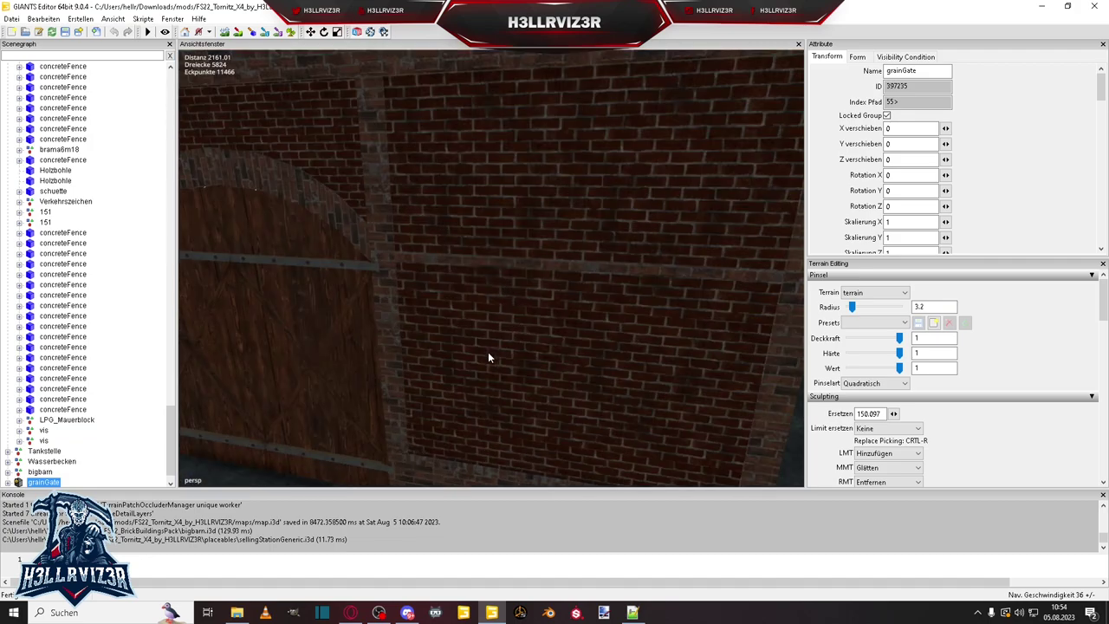
scroll(475, 351, "up", 4)
right_click_drag(407, 331, 422, 355)
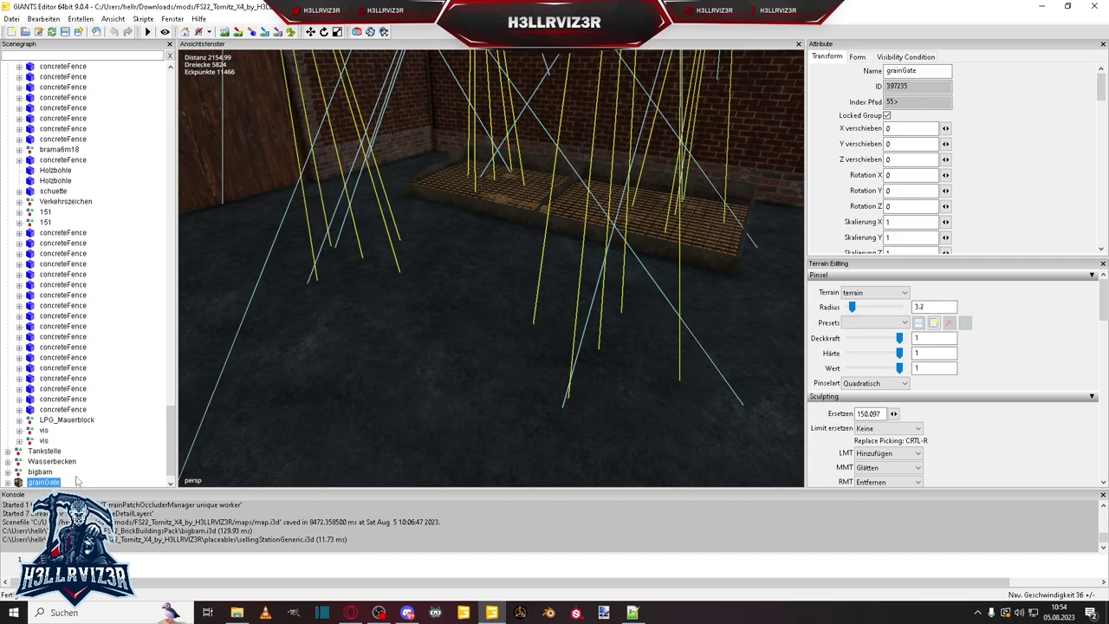
key("space")
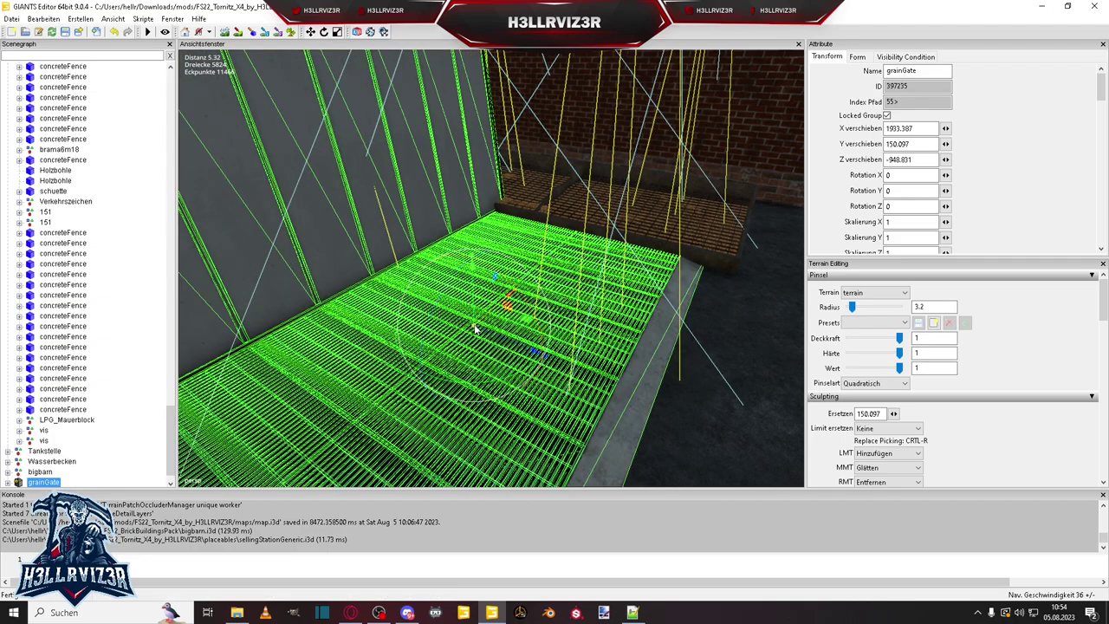
Set the grainGate's Y rotation to 90
right_click_drag(477, 334, 487, 413)
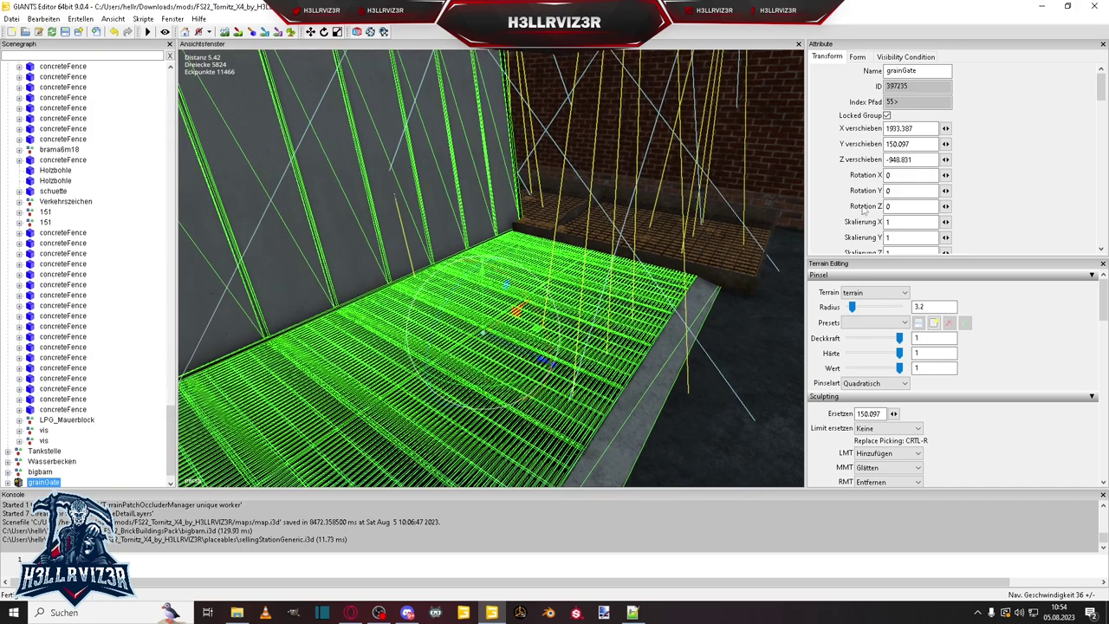
double_click(898, 190)
type("90")
right_click_drag(522, 219, 600, 249)
key("f")
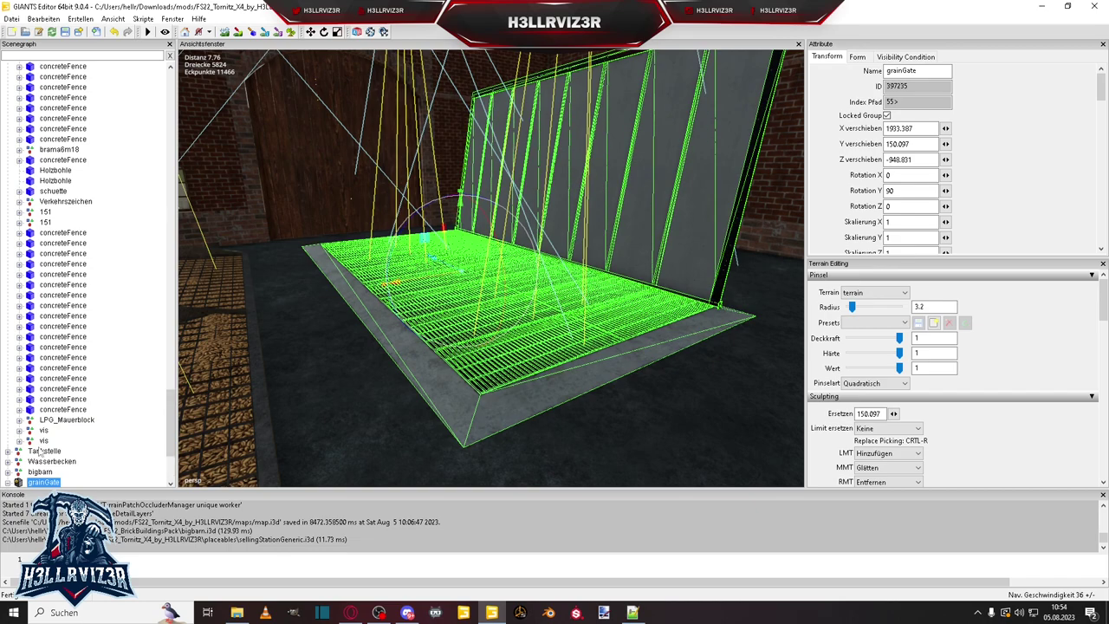
Expand grainGate in the scenegraph and turn on visibility for its unloadTrigger
scroll(130, 425, "down", 3)
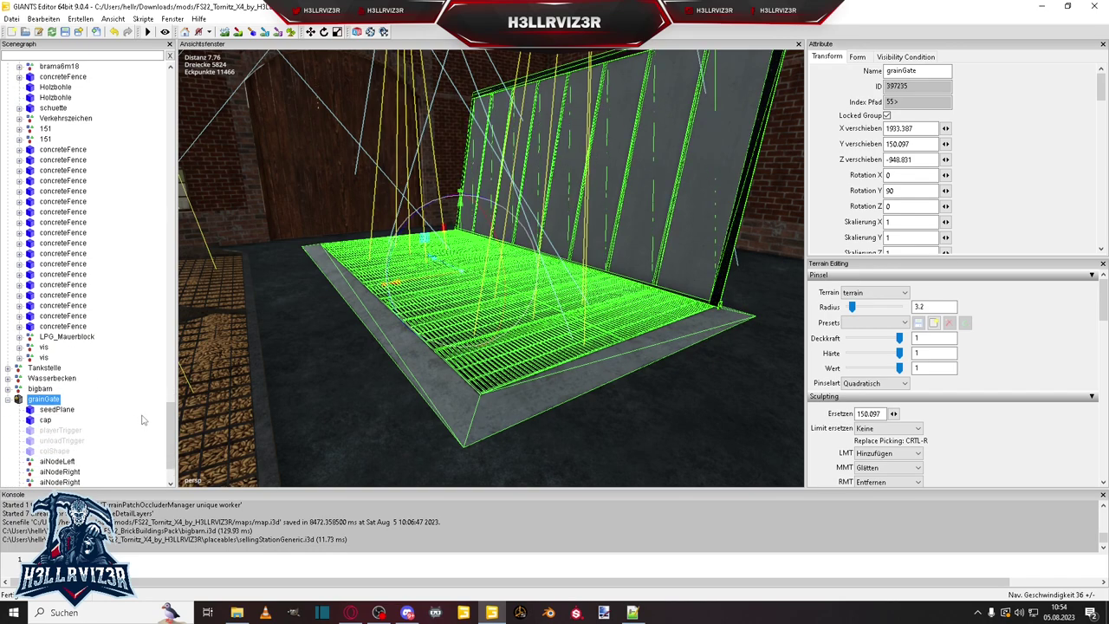
left_click(62, 431)
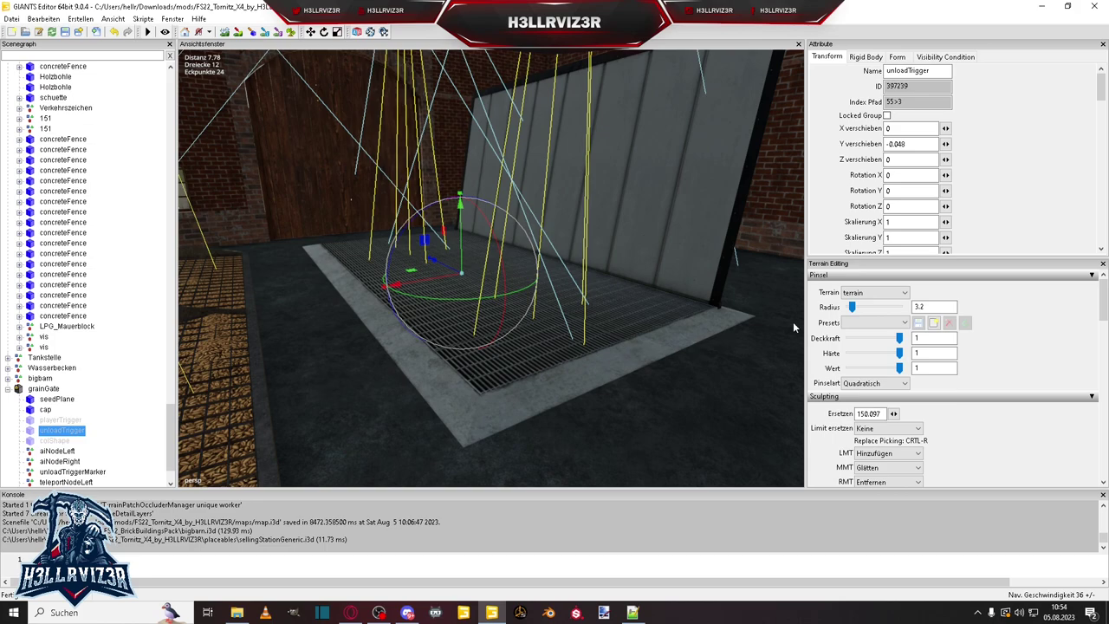
scroll(838, 211, "down", 3)
left_click(886, 127)
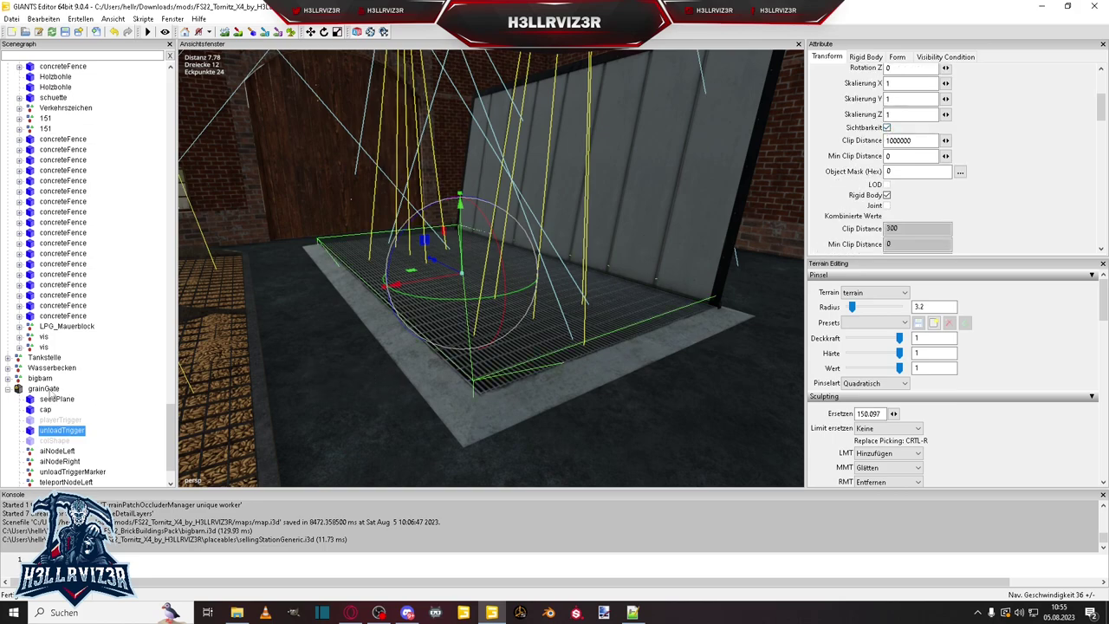
Move the grainGate directly beside the barn's existing grain grate, to about X 1936.039 and Z -949.598
left_click(43, 389)
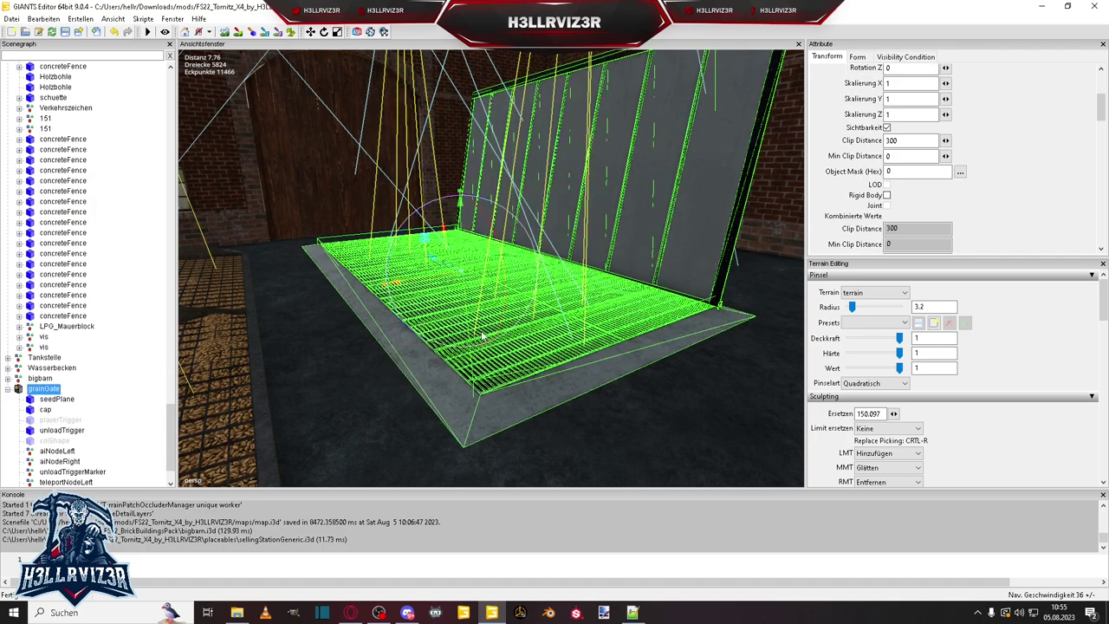
key("f")
scroll(514, 293, "up", 3)
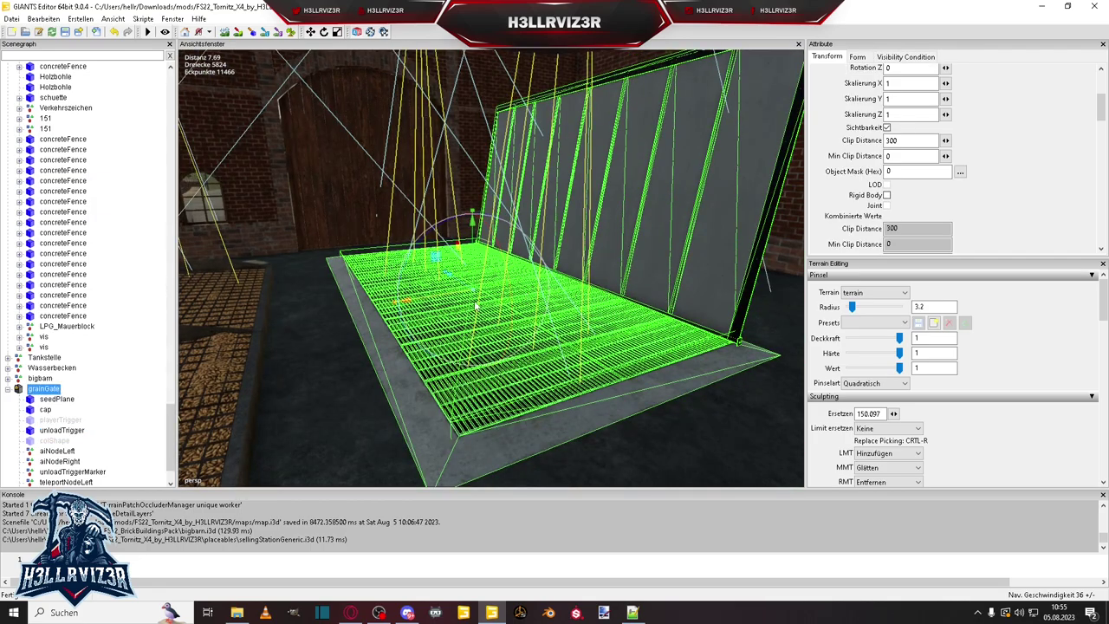
middle_click_drag(422, 307, 329, 398)
scroll(294, 368, "up", 3)
scroll(435, 340, "up", 1)
scroll(513, 375, "up", 1)
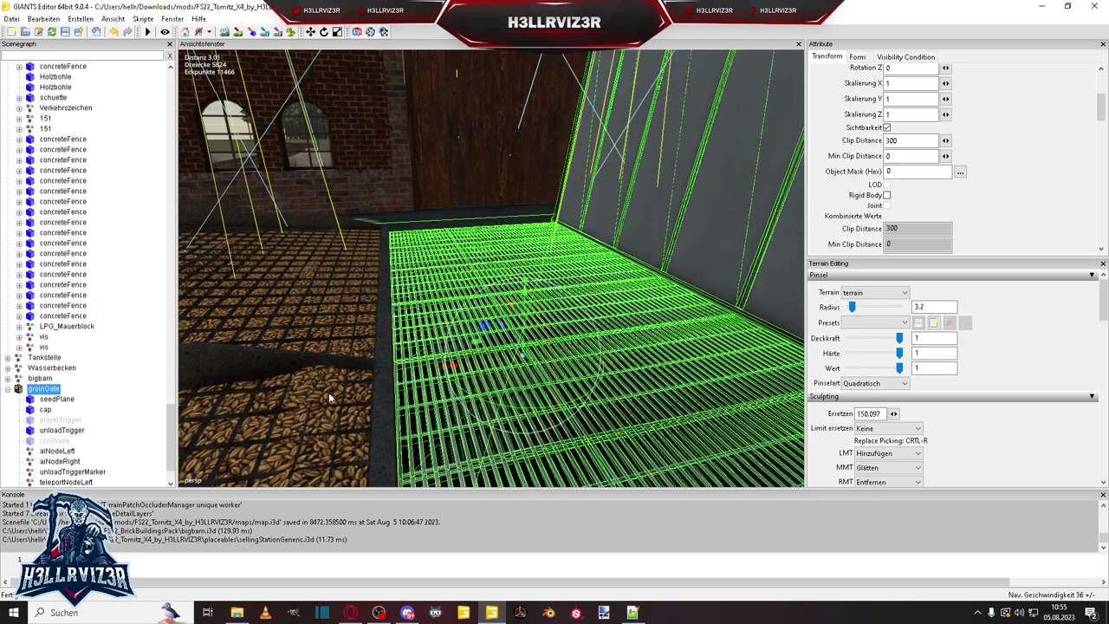
Examine how the unloadTrigger, cap and seedPlane nodes of grainGate sit relative to the grate
left_click(62, 430)
scroll(841, 147, "up", 3)
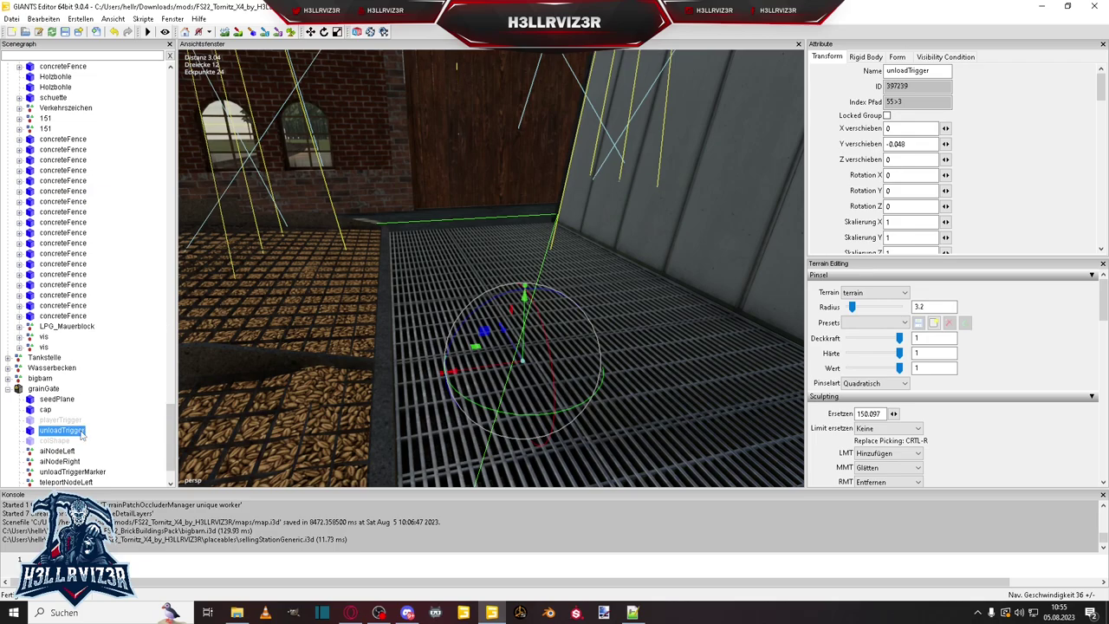
middle_click_drag(329, 312, 440, 287)
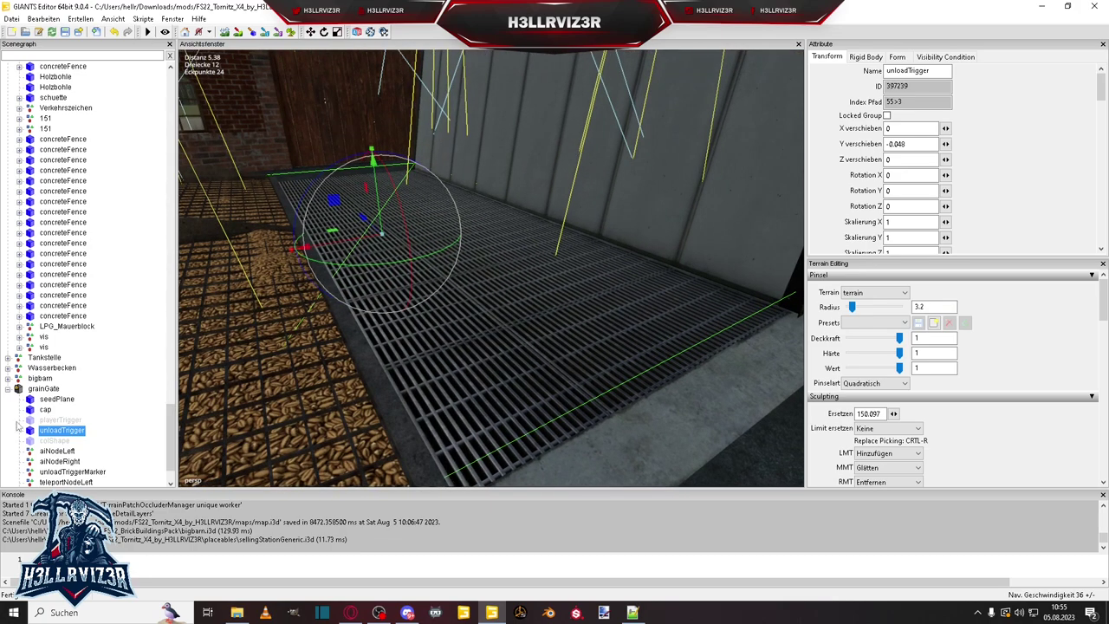
scroll(121, 401, "down", 2)
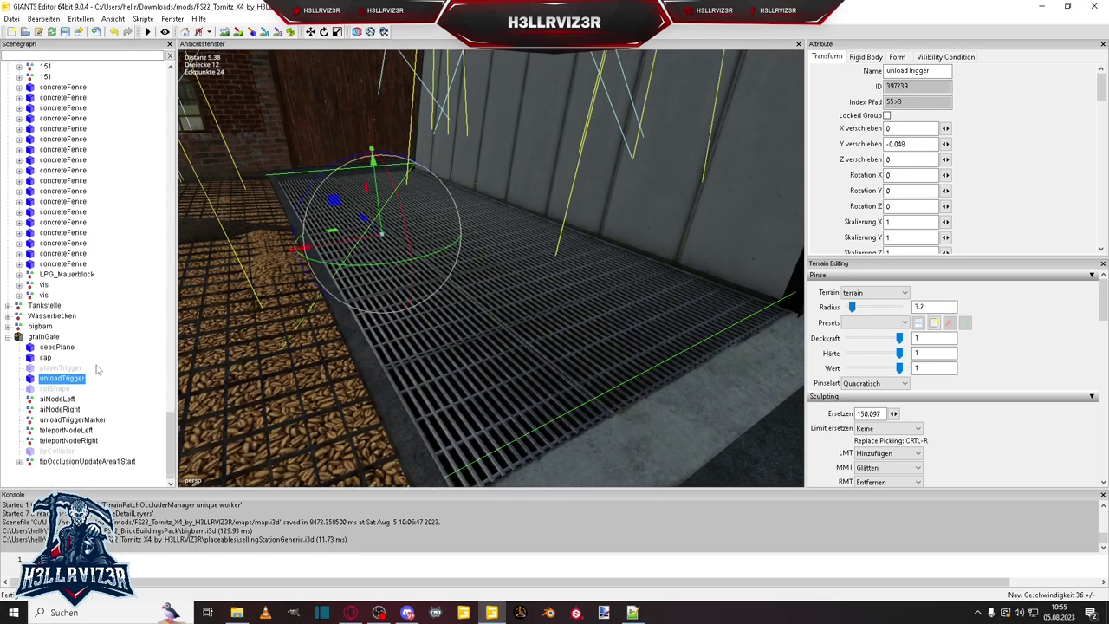
left_click(46, 358)
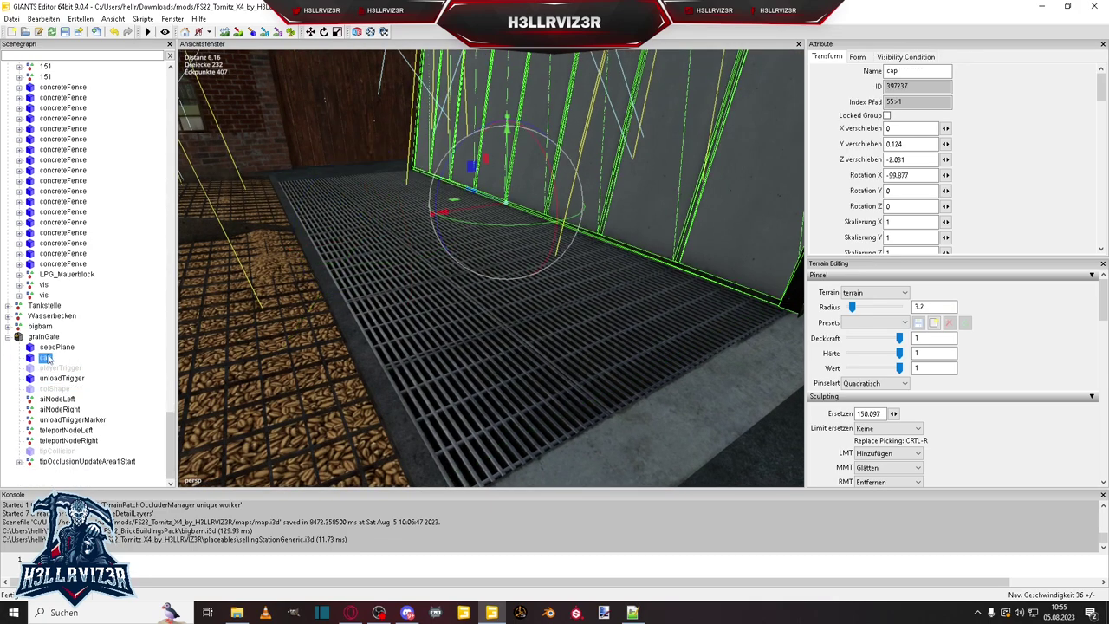
left_click(55, 349)
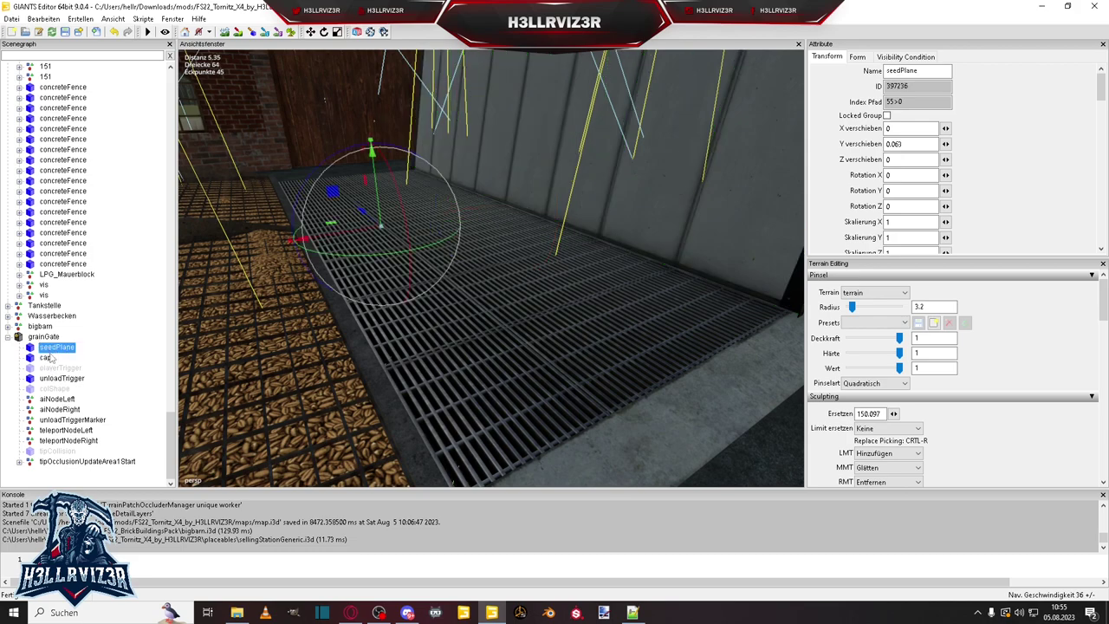
left_click(46, 358)
left_click(57, 379)
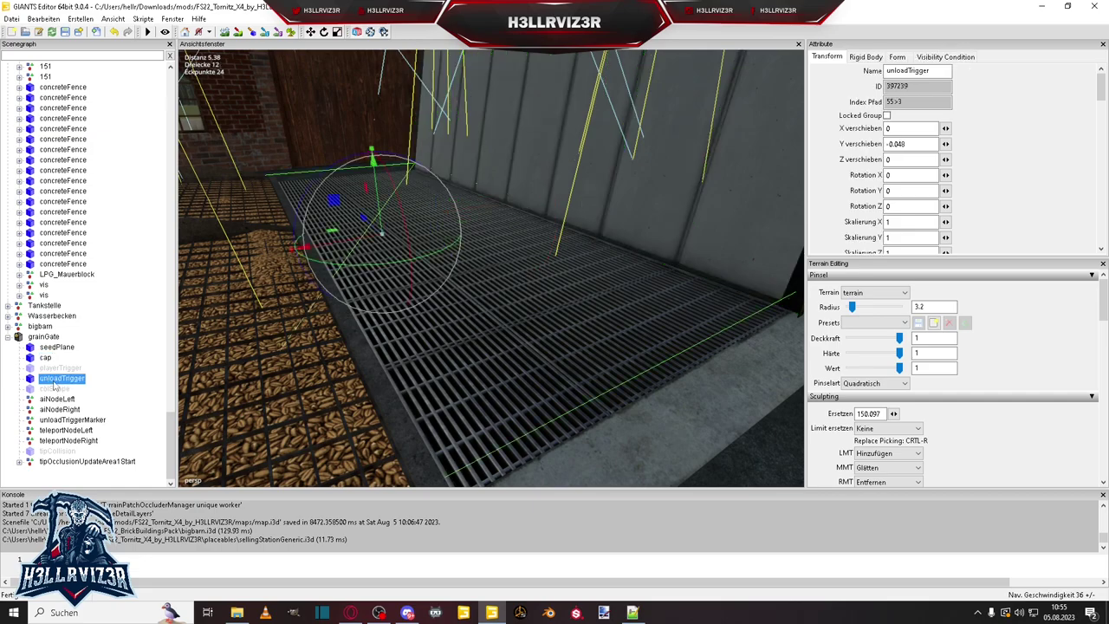
Compare the unloadTrigger's vertical position and extent with the transform of its parent grainGate
mouse_move(429, 357)
right_mouse_down()
mouse_move(343, 342)
mouse_move(422, 340)
right_mouse_up()
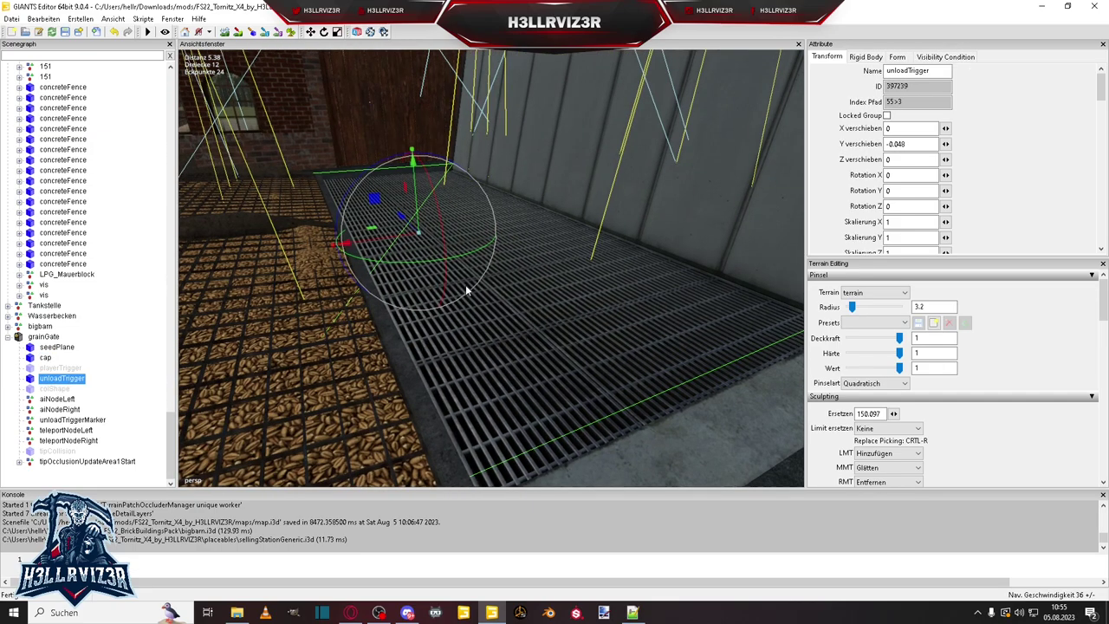
double_click(919, 145)
left_click(49, 337)
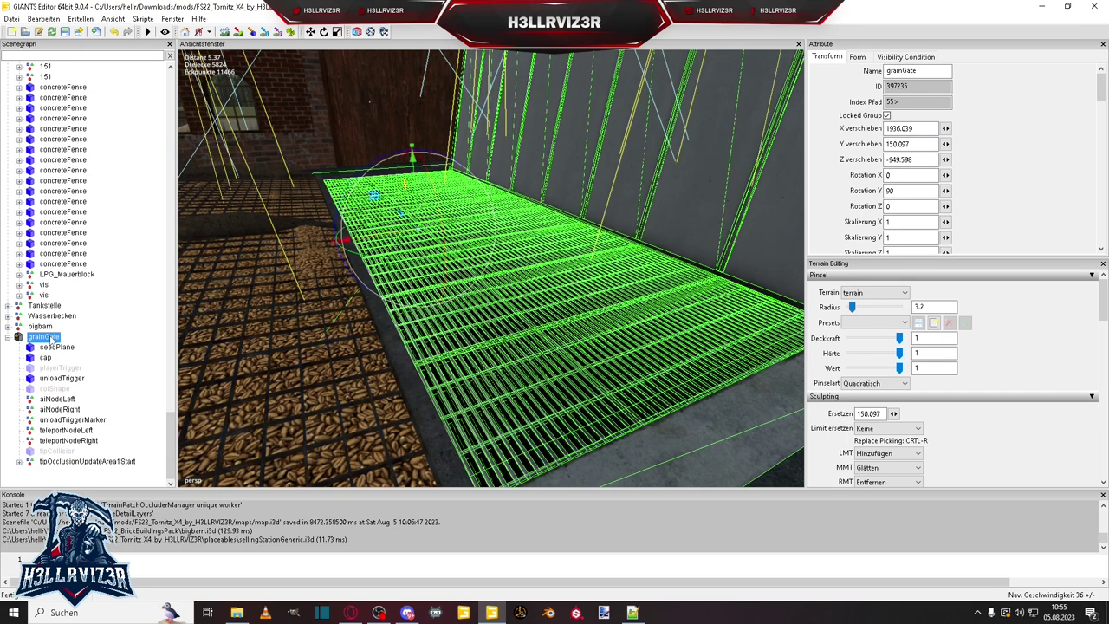
left_click(66, 380)
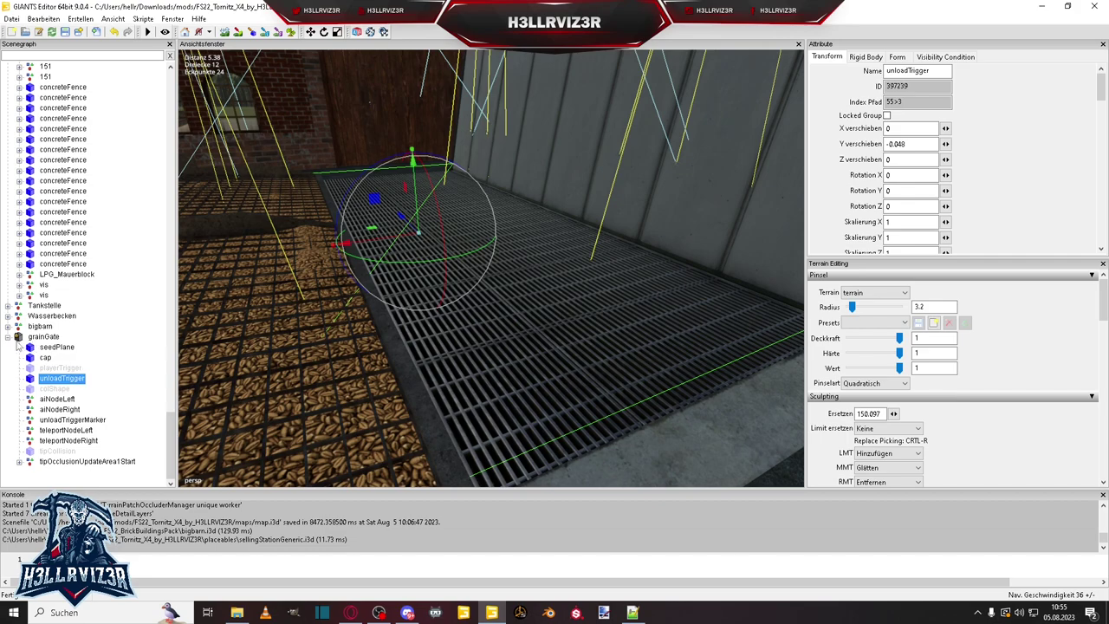
Move the unloadTrigger node out of grainGate to the top level of the scenegraph
key("Delete")
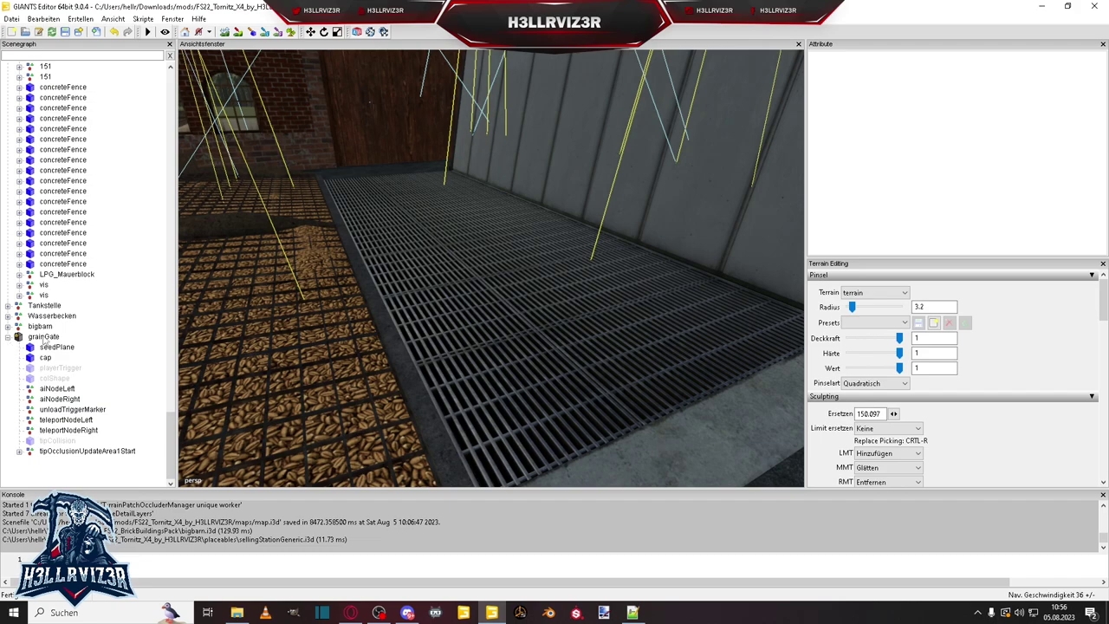
left_click(46, 338)
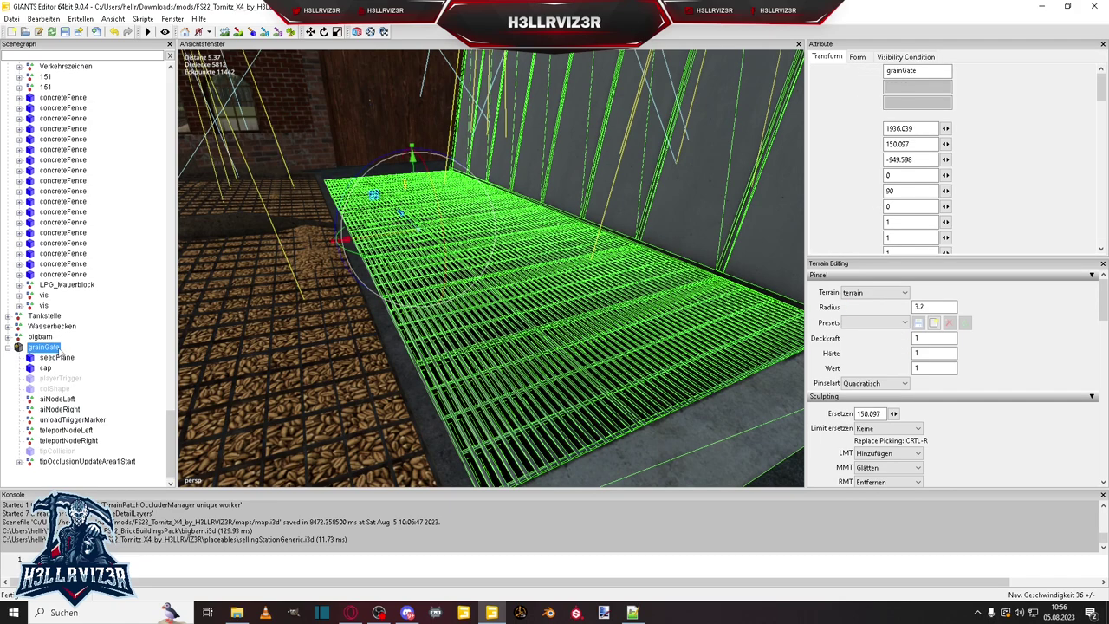
key("ctrl+v")
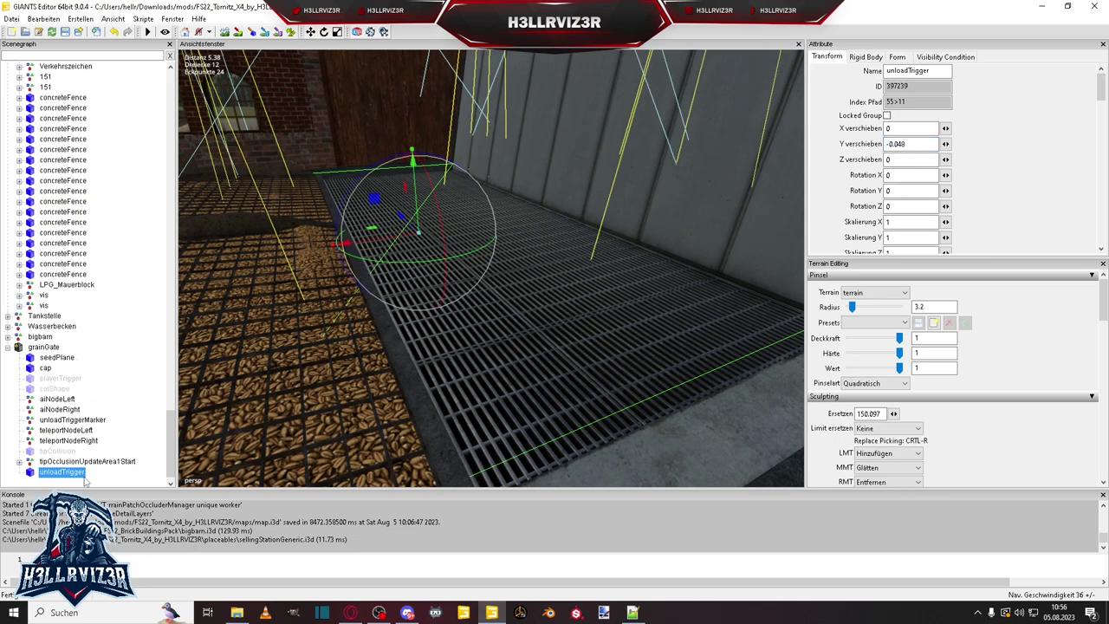
key("Delete")
left_click(7, 347)
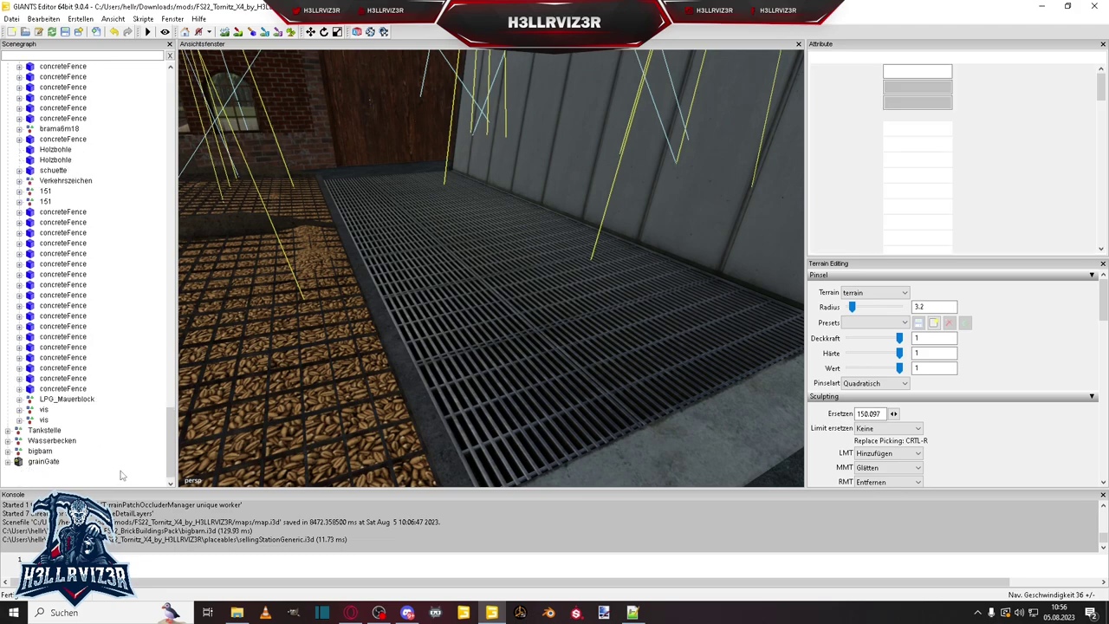
key("ctrl+z")
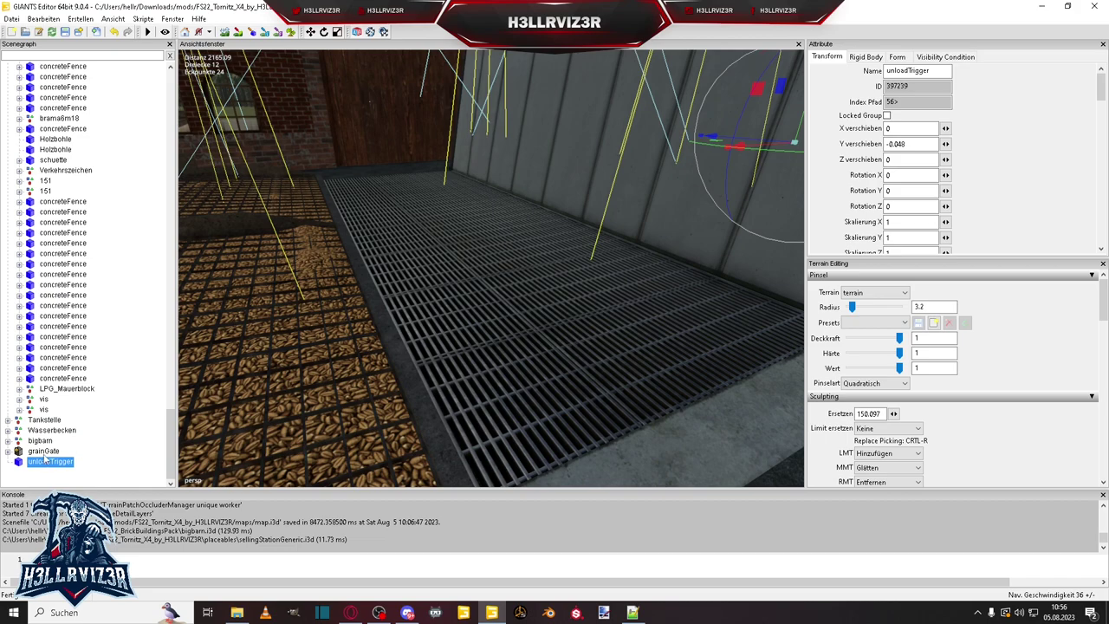
Give unloadTrigger the same transform as grainGate: X 1936.039, Y 150.097, Z -949.598 and Rotation Y 90
left_click(44, 451)
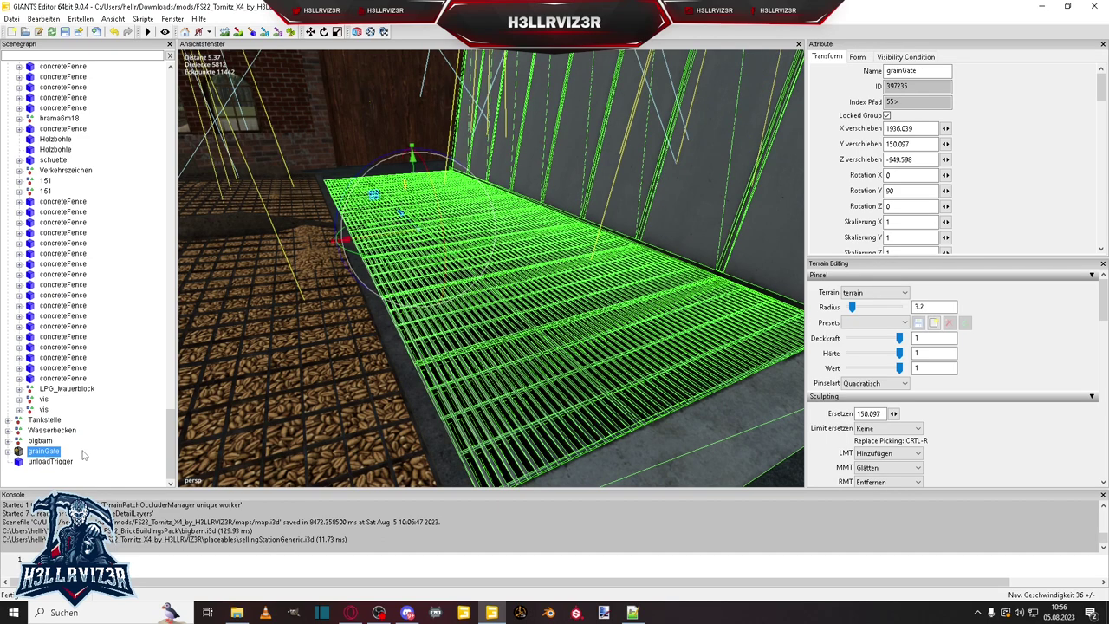
key("Tab")
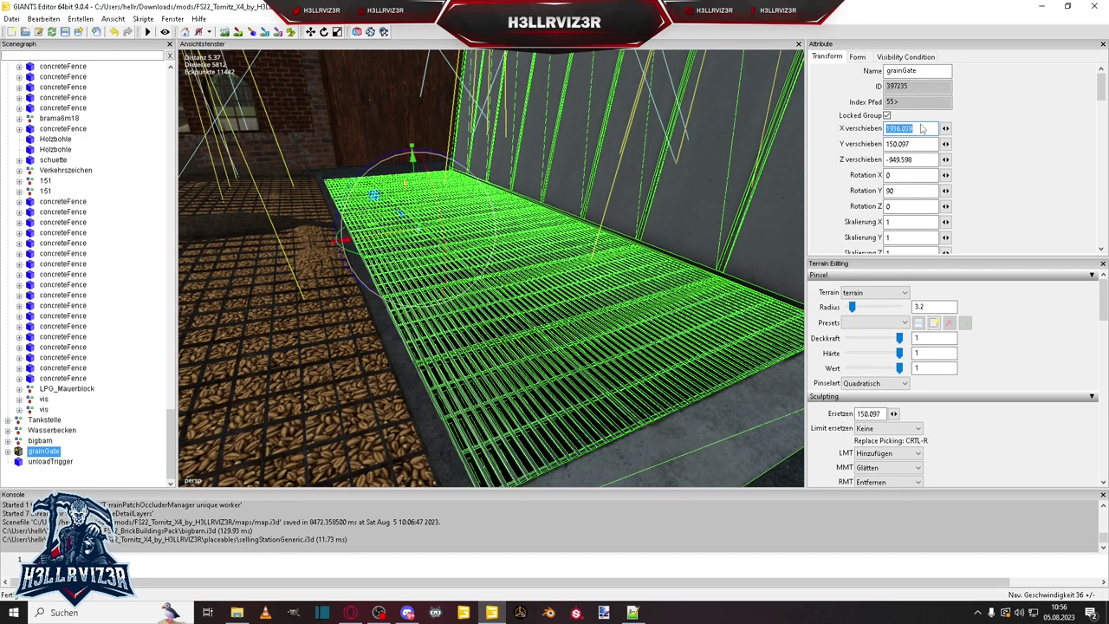
left_click(62, 464)
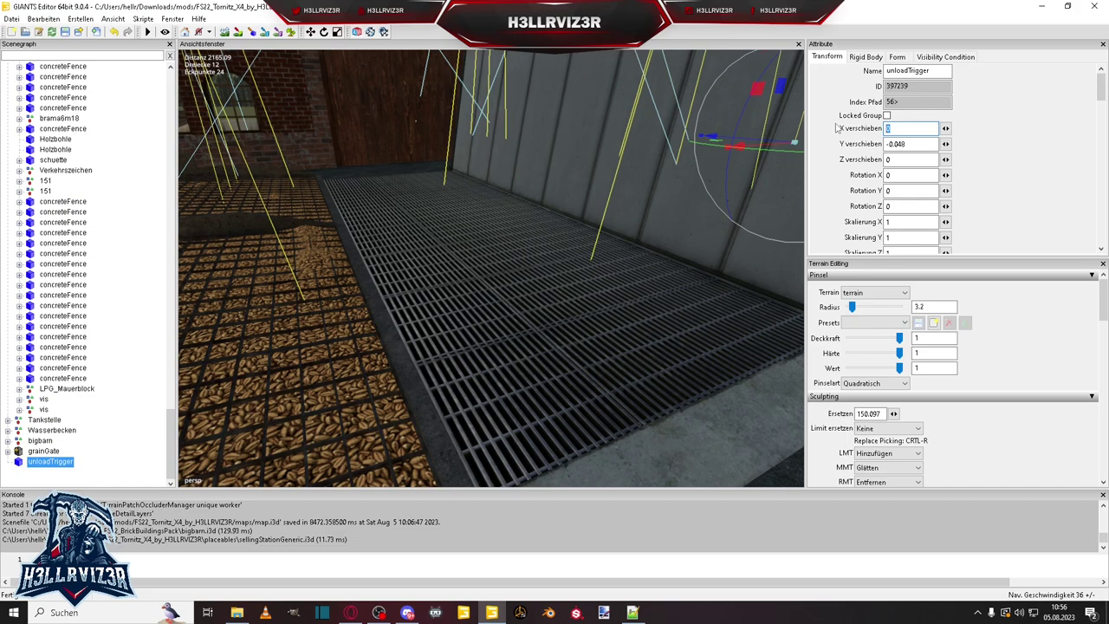
type("1936.039 150.097 -949.598")
left_click(897, 191)
type("90")
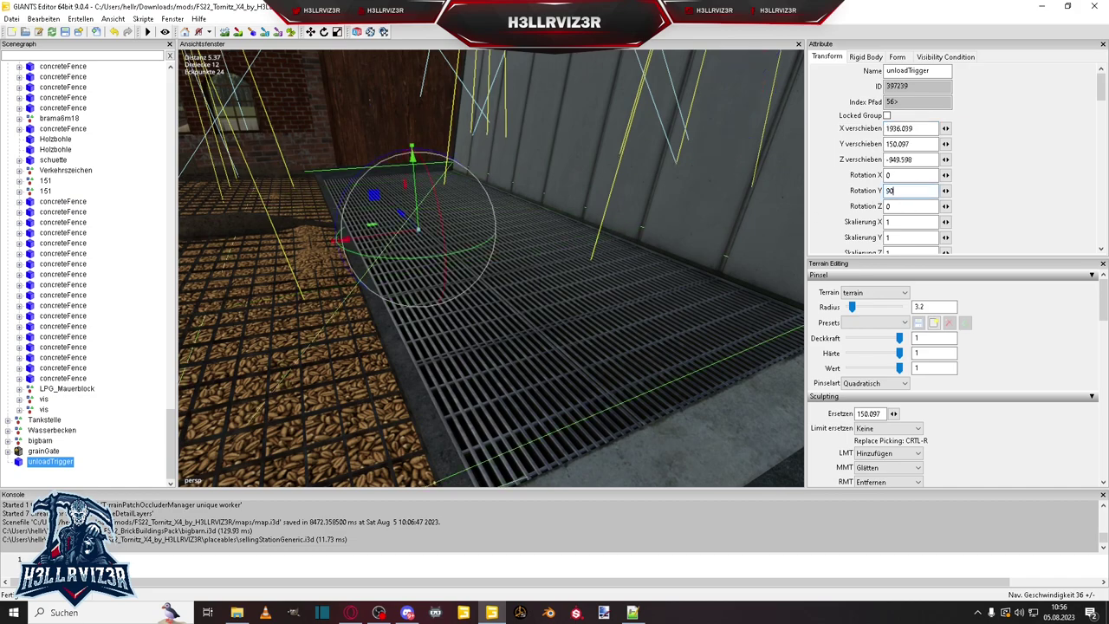
Shift unloadTrigger slightly along the Z axis over the grate, to about Z -949.797
scroll(558, 307, "down", 5)
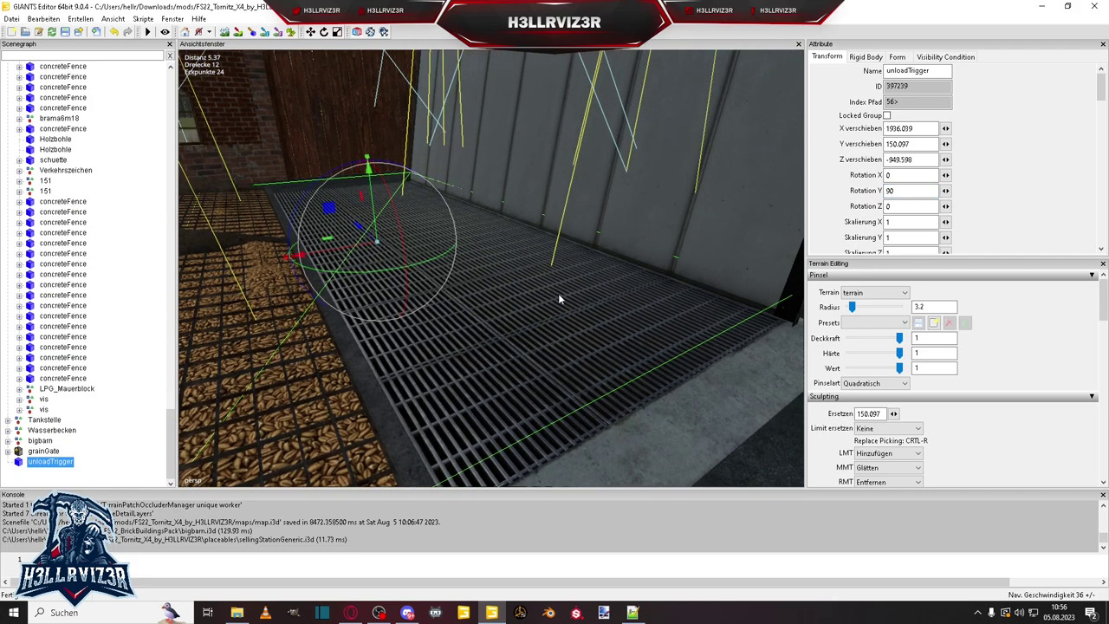
right_click_drag(538, 289, 470, 254)
left_click_drag(435, 247, 446, 257)
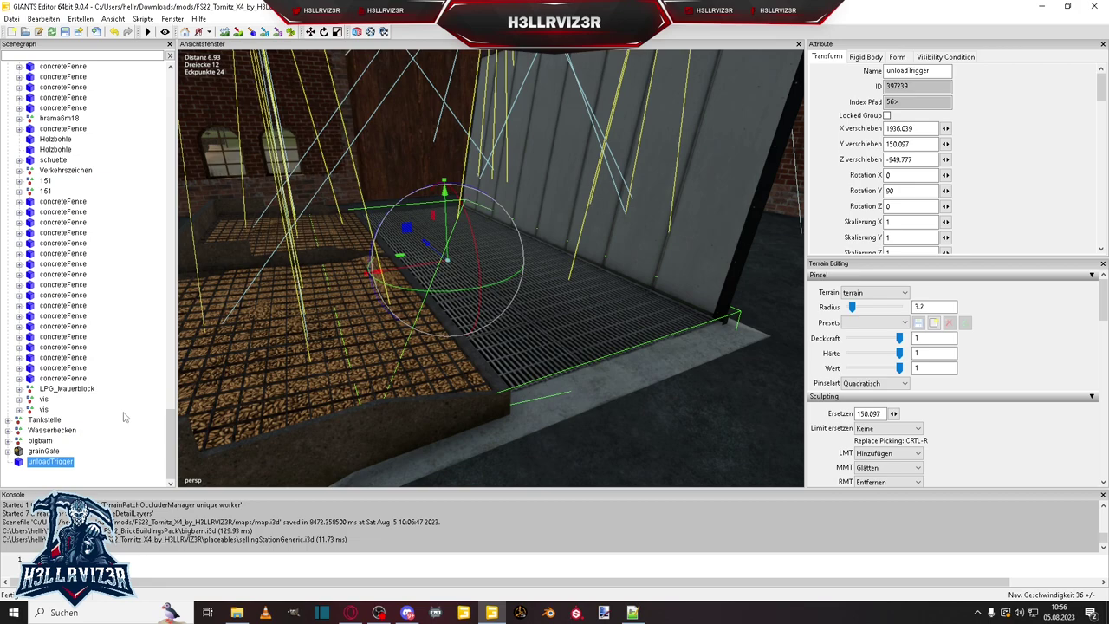
Delete the grainGate group from the scenegraph and select the remaining unloadTrigger in the barn
left_click(54, 452)
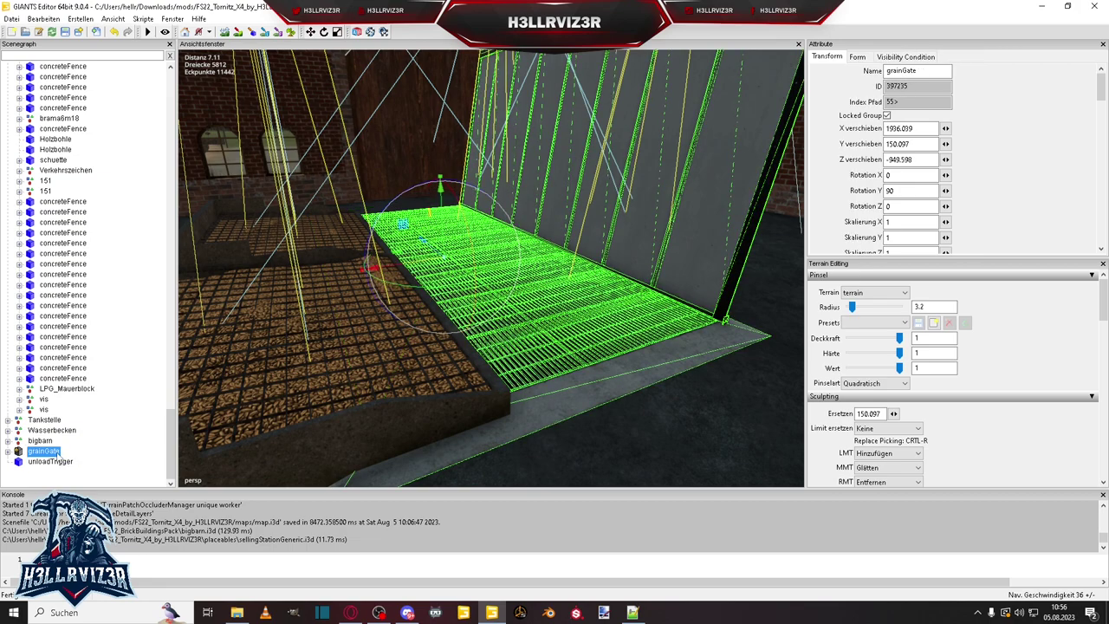
key("Delete")
left_click(51, 461)
right_click_drag(469, 377, 649, 291)
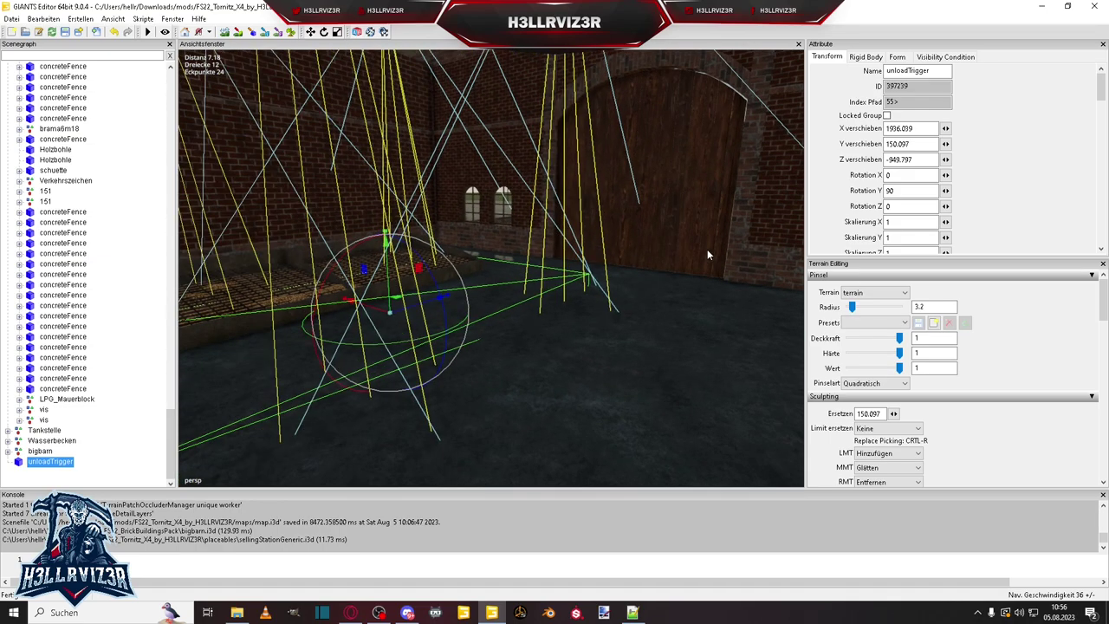
Switch to Notepad++ and duplicate the sellingStationKonsumLaasow placeable entry directly below itself in the Verkauf section of placeables.xml
left_click(632, 612)
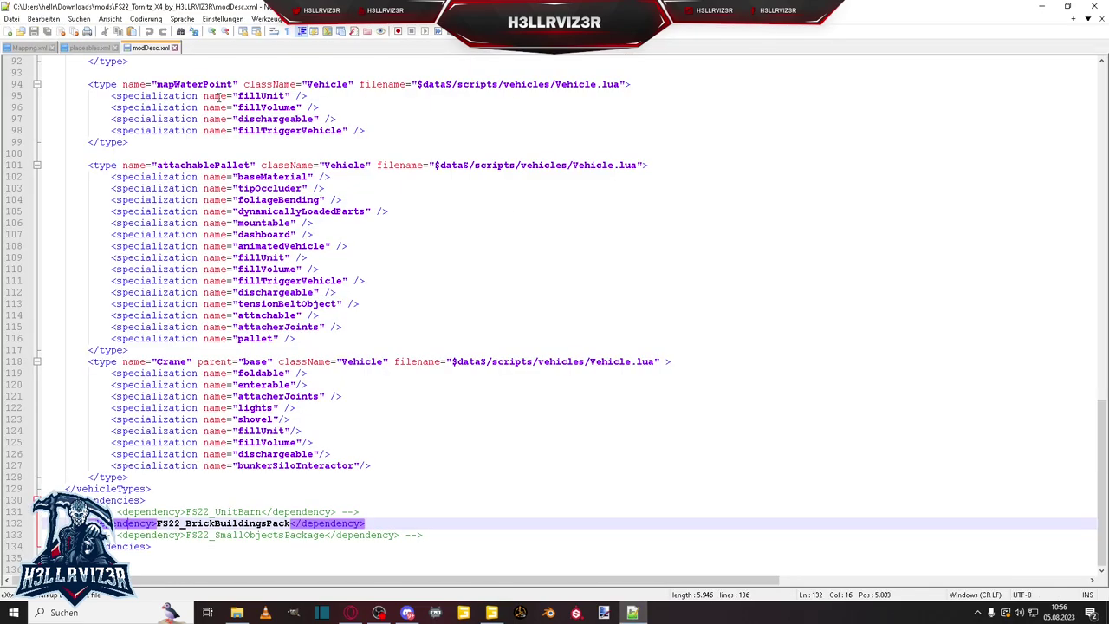
left_click(85, 49)
scroll(427, 241, "up", 5)
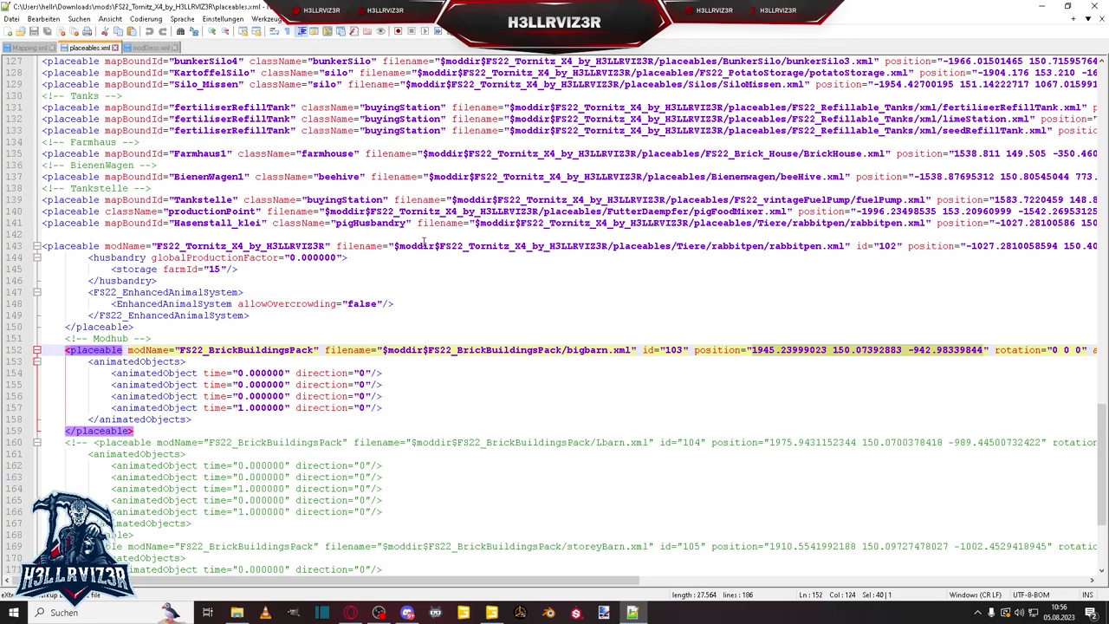
scroll(513, 276, "up", 12)
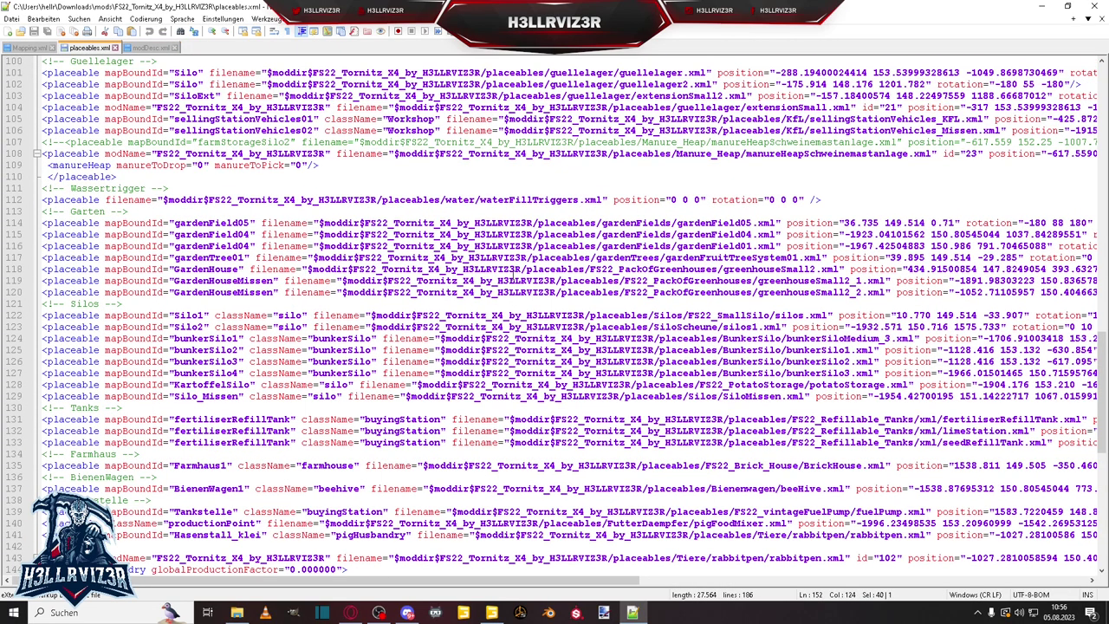
scroll(512, 276, "up", 15)
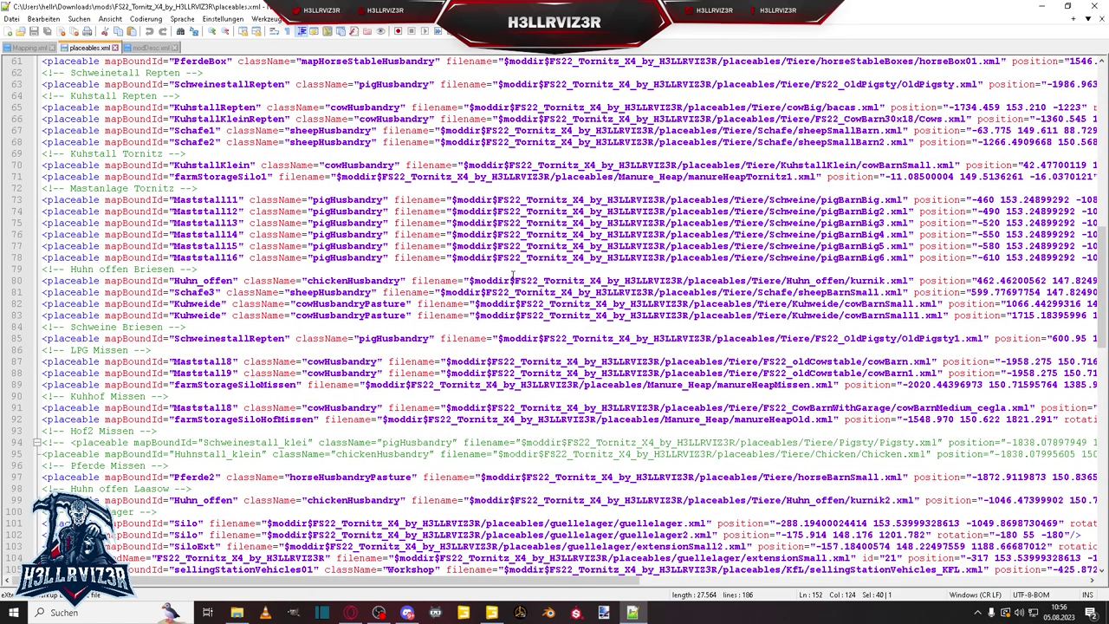
scroll(515, 276, "up", 15)
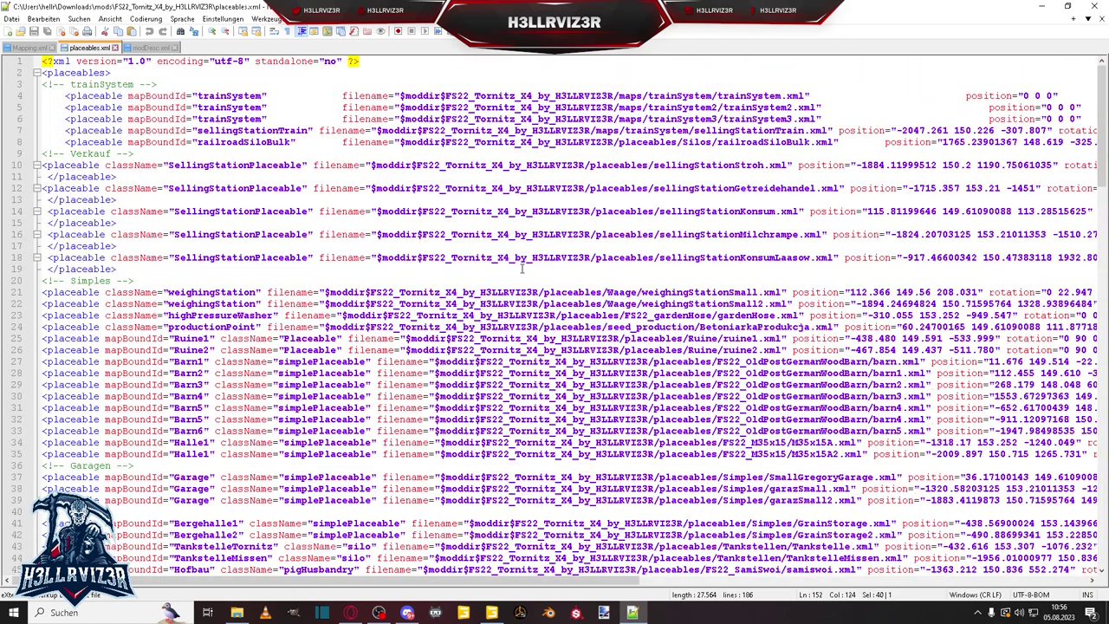
left_click(65, 165)
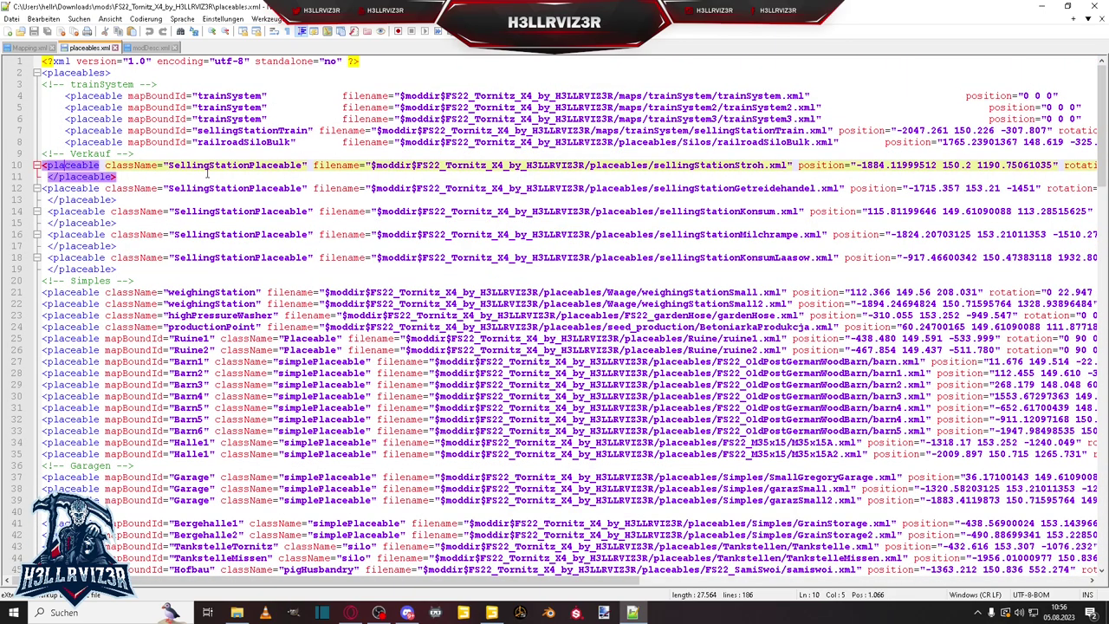
left_click_drag(48, 257, 130, 267)
key("ctrl+c")
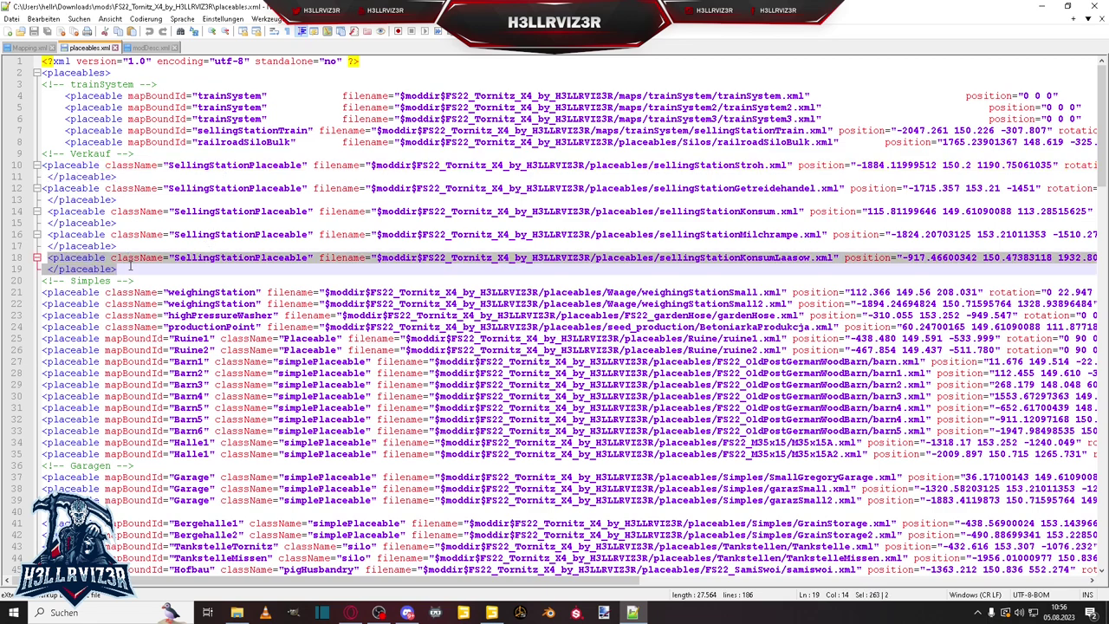
left_click(130, 267)
key("Return")
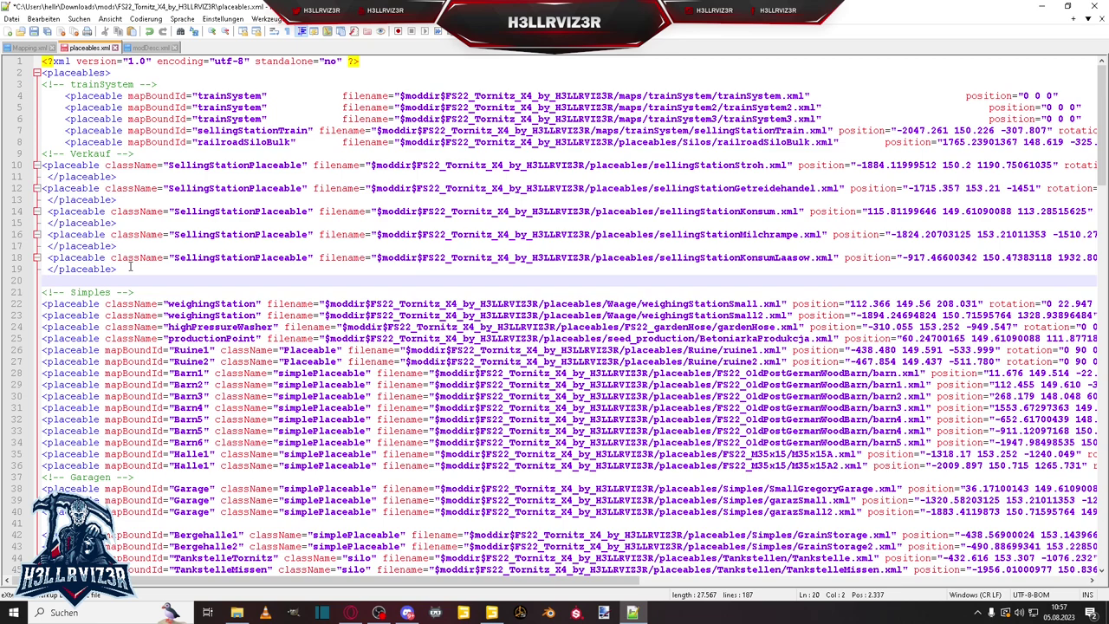
key("ctrl+v")
Change the file name in the duplicated placeable entry to sellingStationEichow.xml
left_click(787, 281)
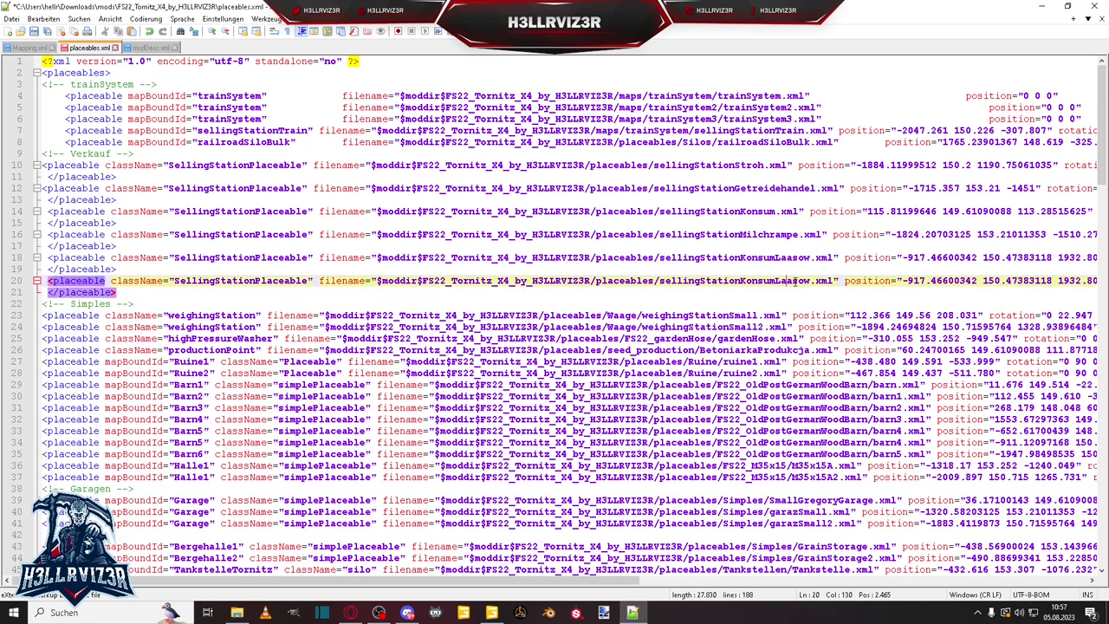
left_click_drag(812, 284, 741, 286)
type("Eichow")
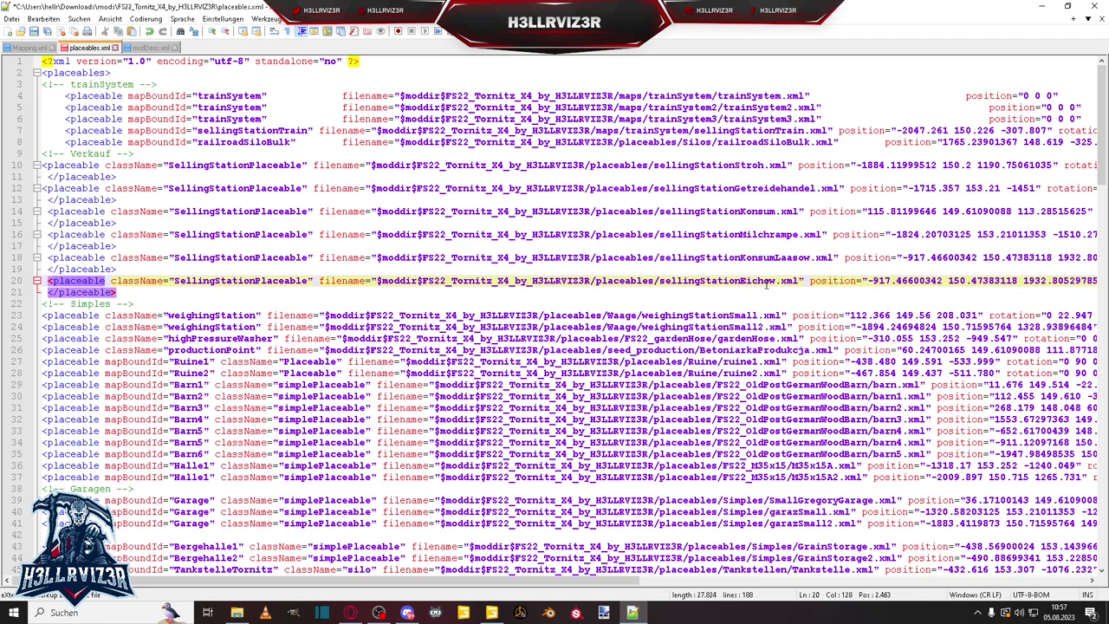
Transfer unloadTrigger's position from GIANTS Editor into the sellingStationEichow entry: 1936.03894043 150.09700012 -949.79663086
left_click(491, 612)
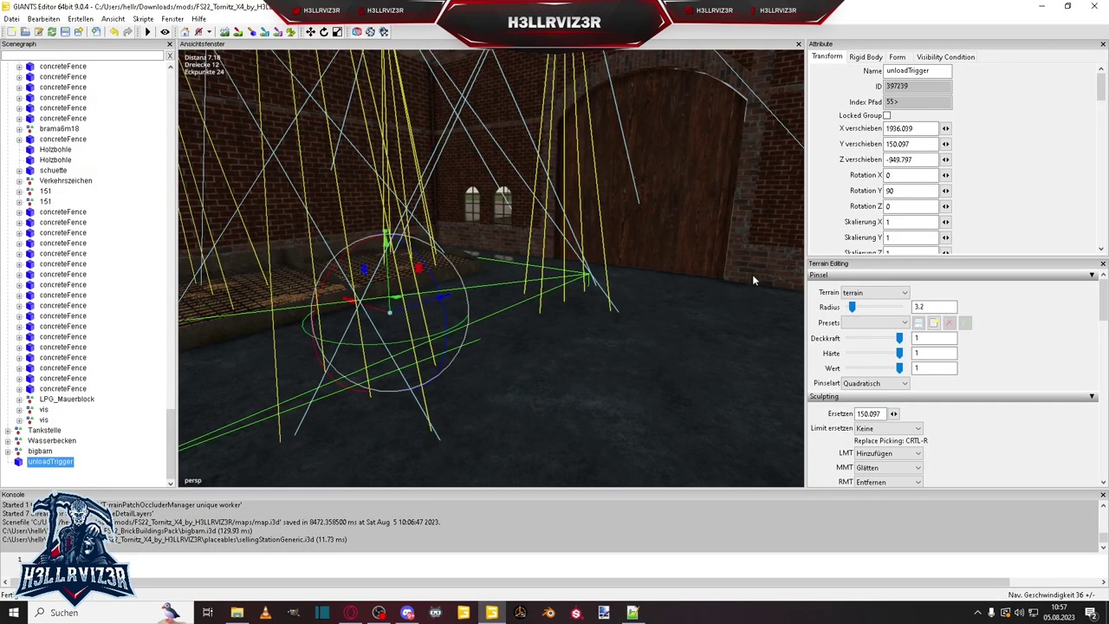
left_click_drag(924, 129, 881, 130)
left_click(633, 612)
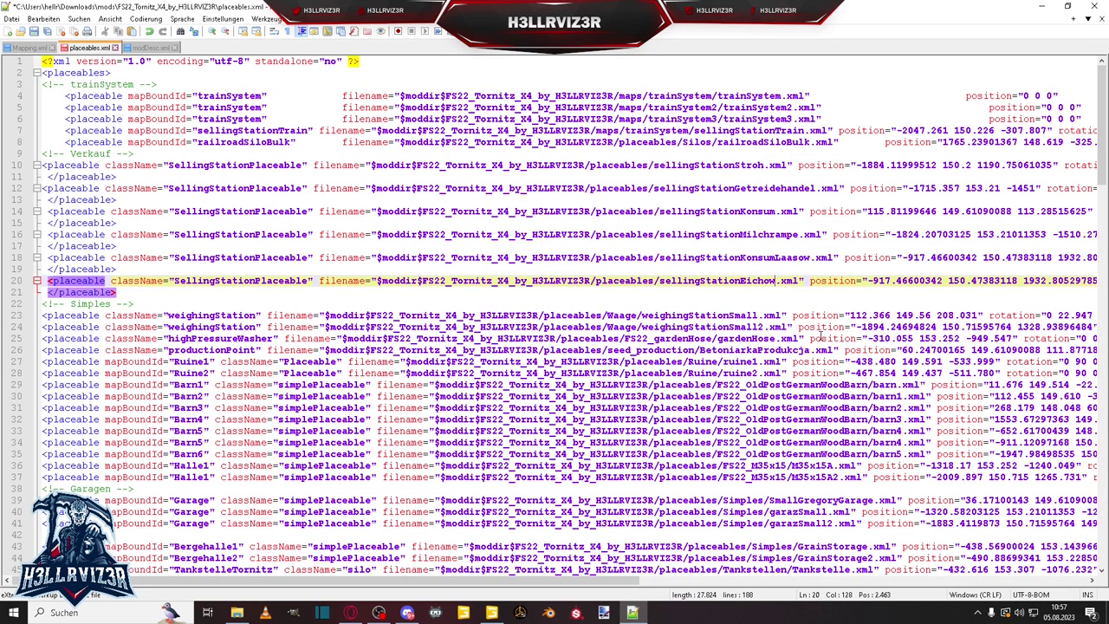
left_click_drag(605, 577, 686, 577)
left_click_drag(929, 278, 700, 286)
type("1936.03894043 150.09700012 -949.79663086")
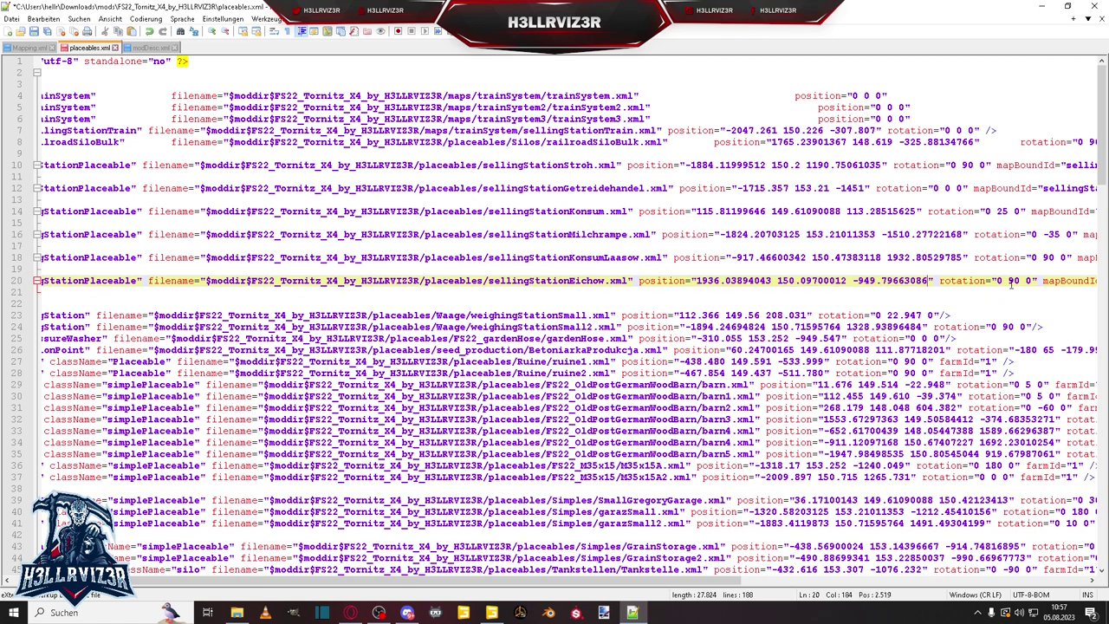
Switch back to GIANTS Editor, view the trigger area inside the barn, and delete unloadTrigger from the scenegraph
left_click(491, 612)
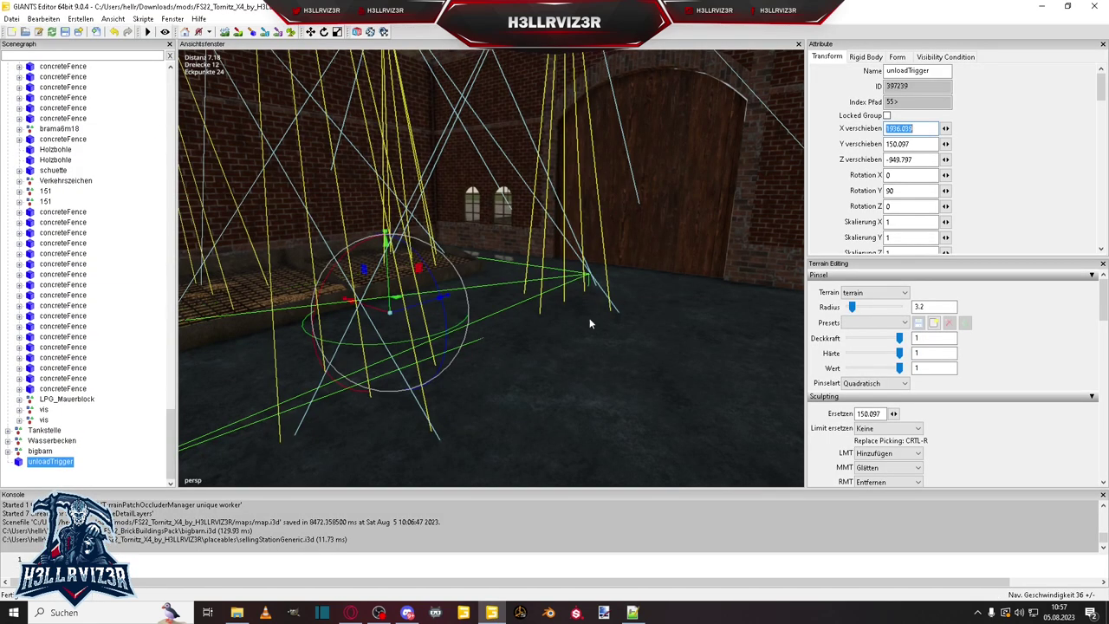
middle_click_drag(495, 351, 529, 308)
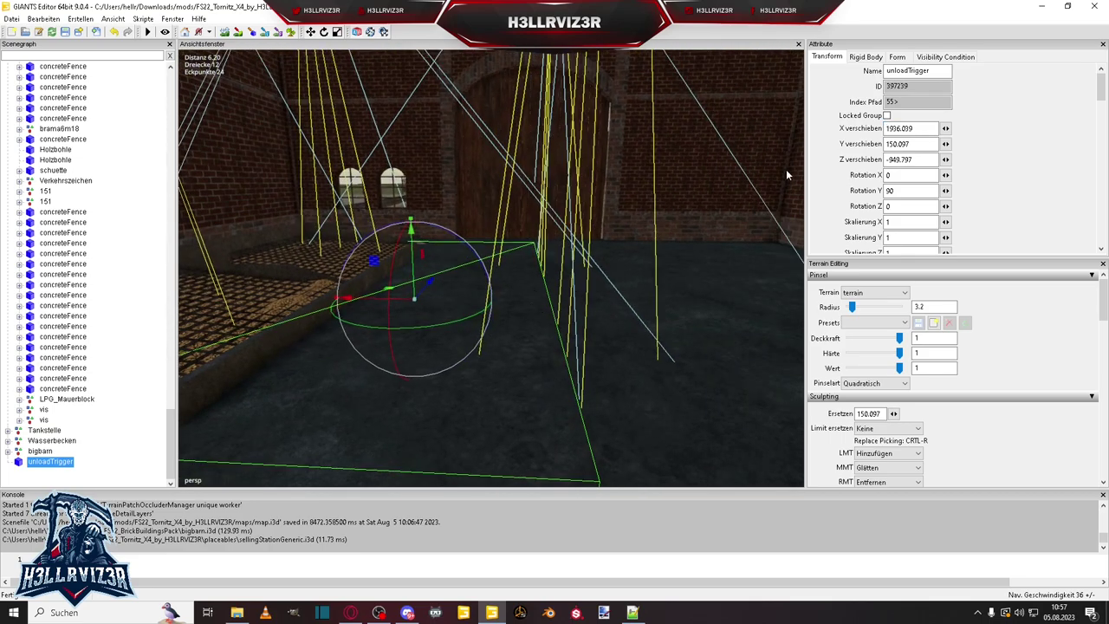
middle_click_drag(690, 219, 608, 225)
middle_click_drag(365, 327, 465, 358)
middle_click_drag(472, 294, 462, 290)
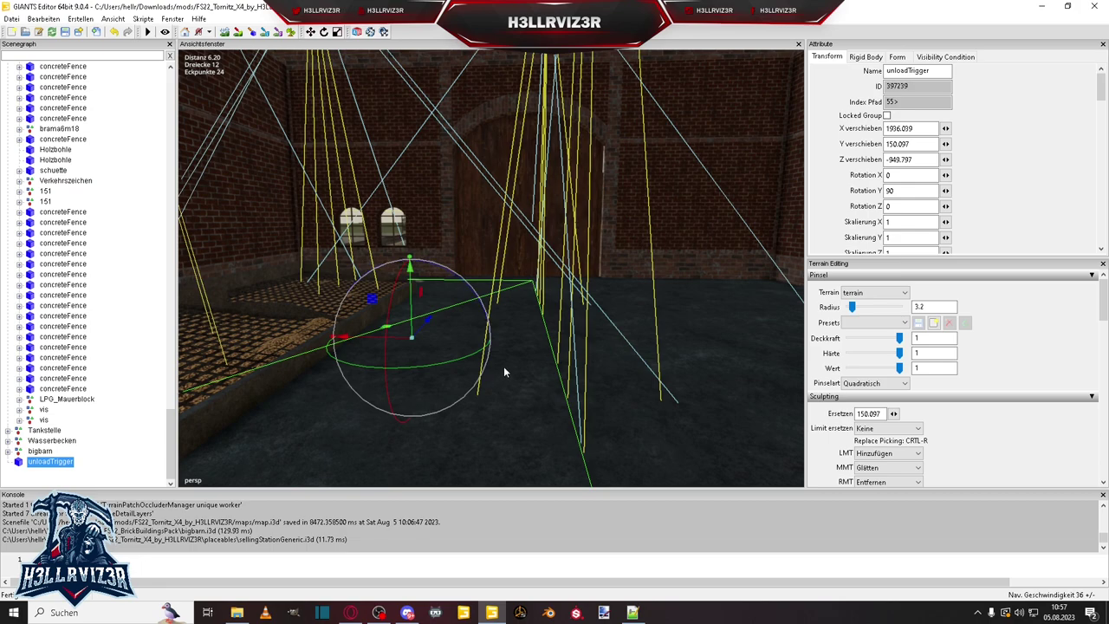
right_click_drag(546, 275, 588, 290)
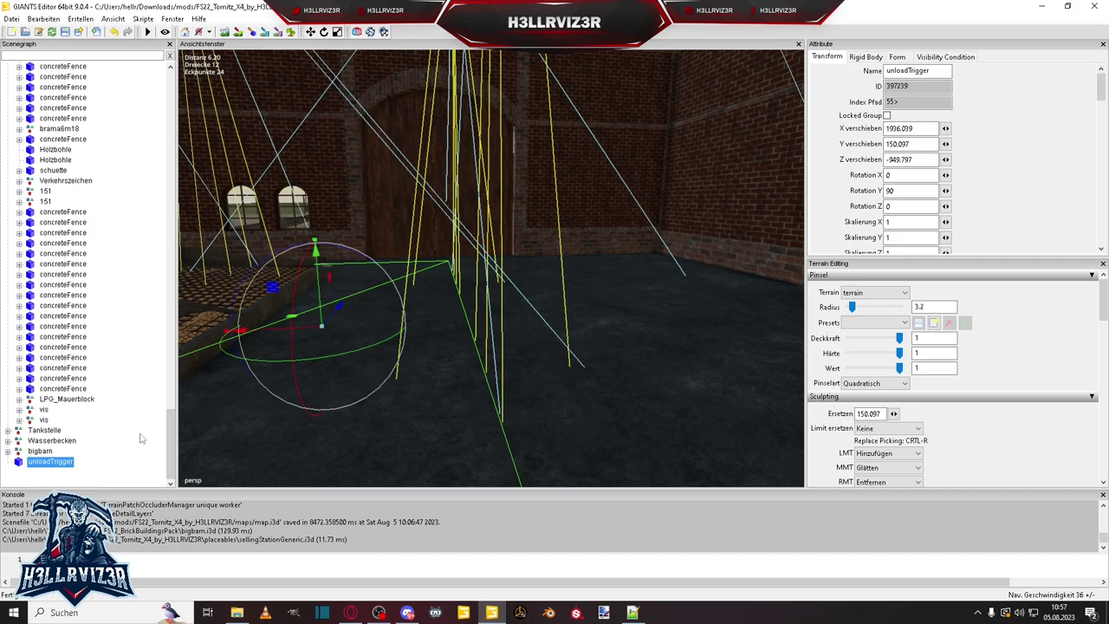
left_click(121, 452)
left_click(64, 463)
key("Delete")
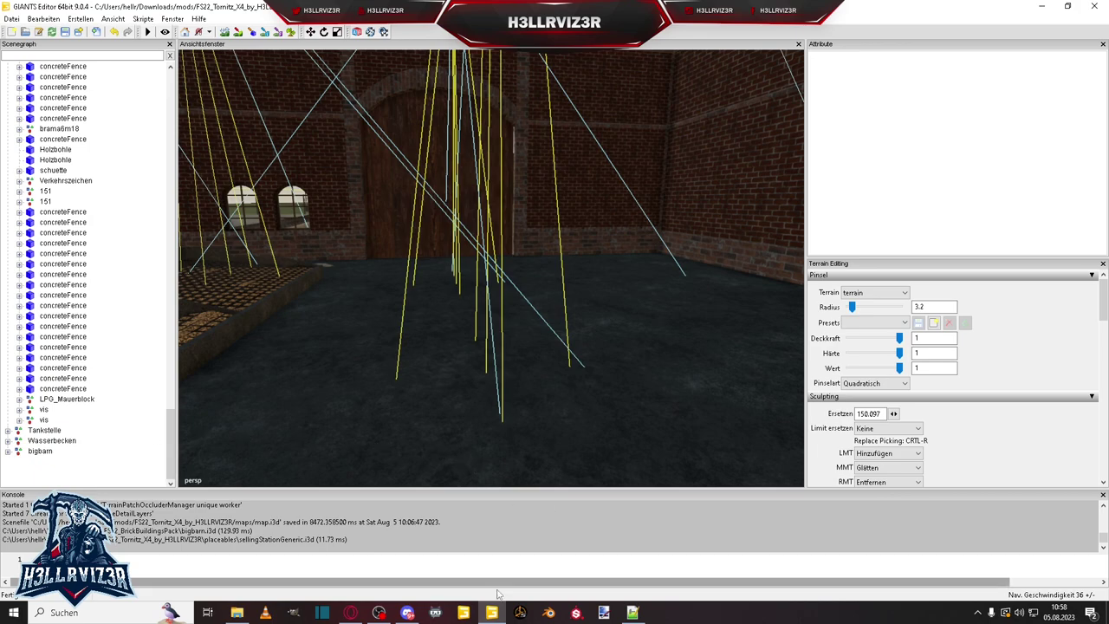
Switch to Notepad++, copy the name sellingStationEichow from placeables.xml, and open storeItems.xml from the map mod's maps folder through File Explorer
left_click(633, 613)
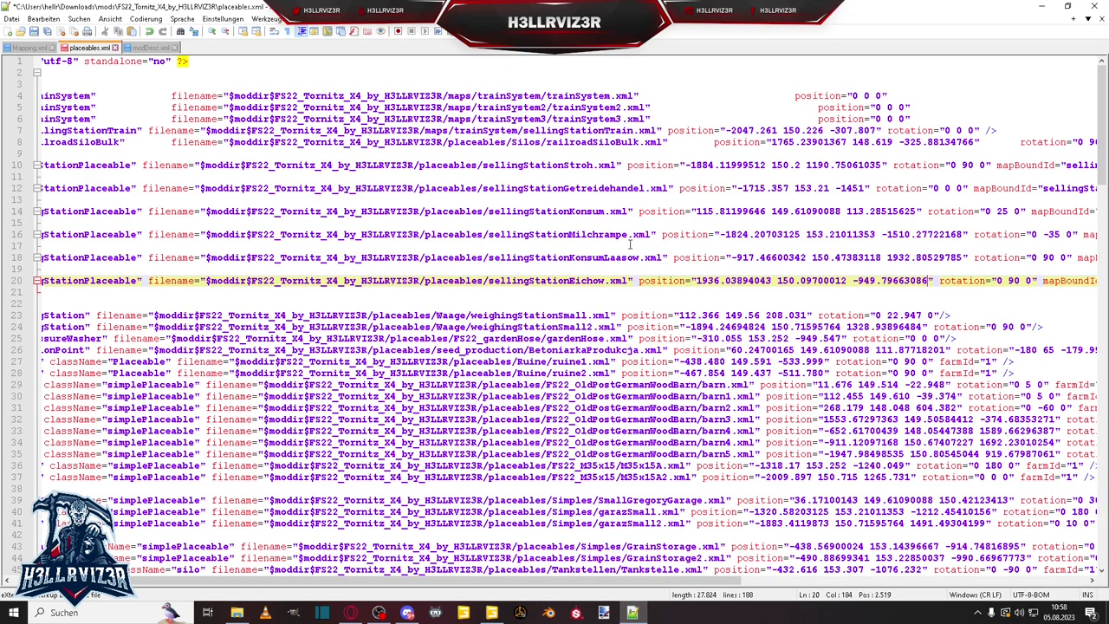
double_click(561, 283)
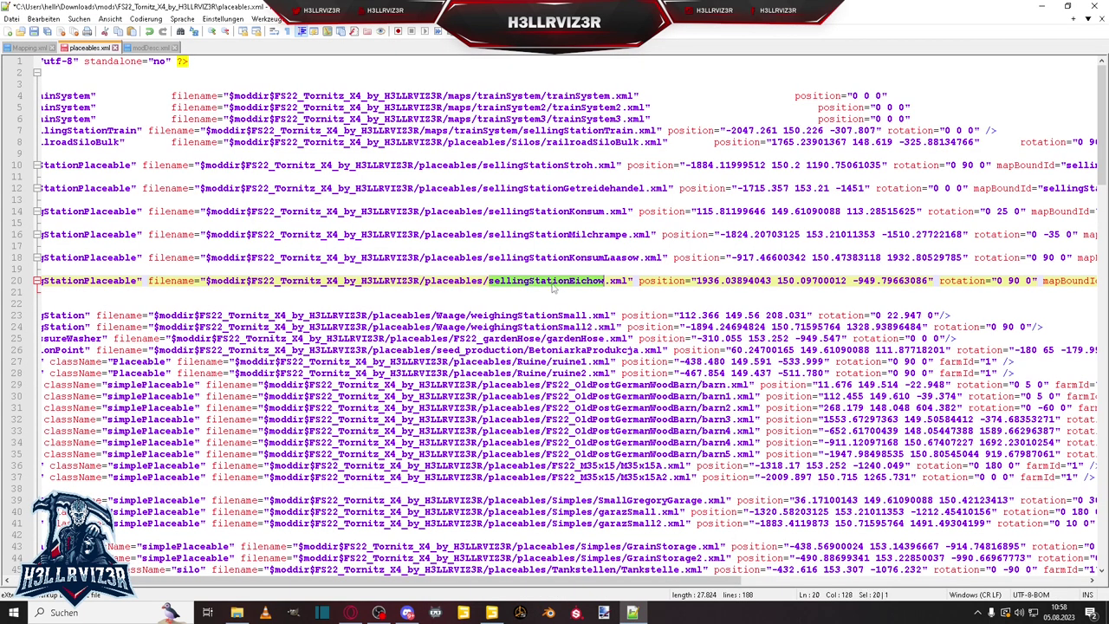
left_click(237, 613)
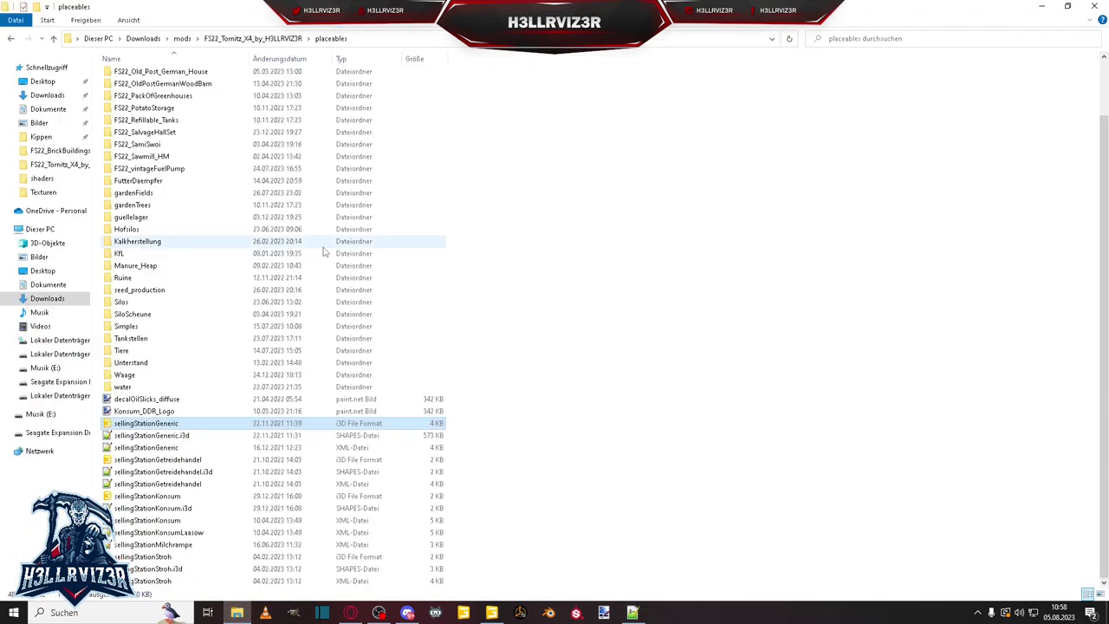
left_click(243, 38)
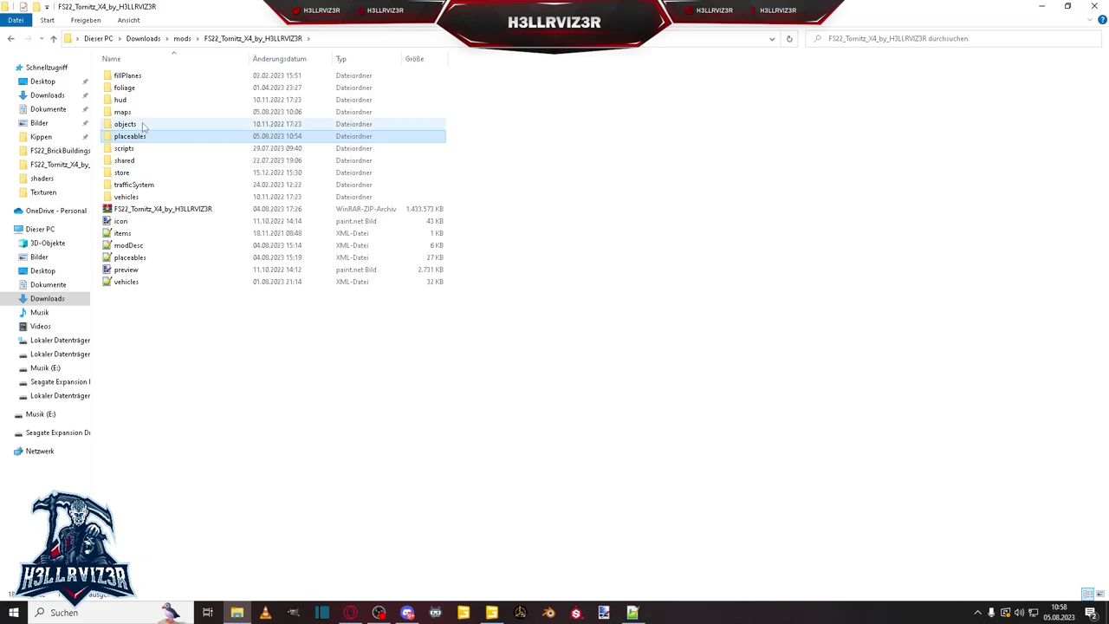
double_click(130, 112)
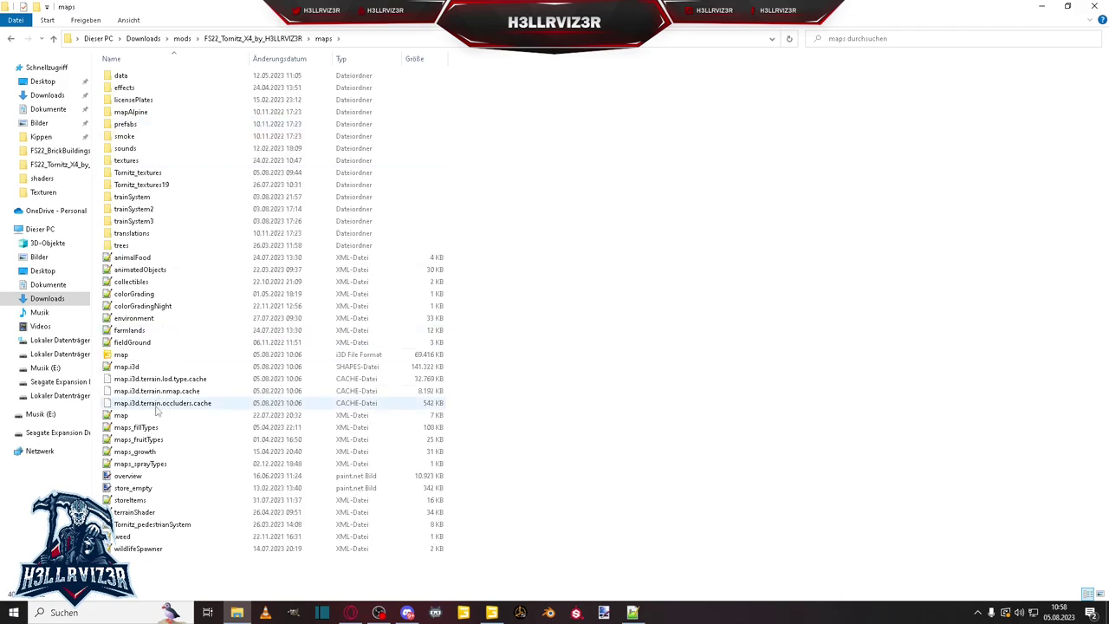
double_click(154, 502)
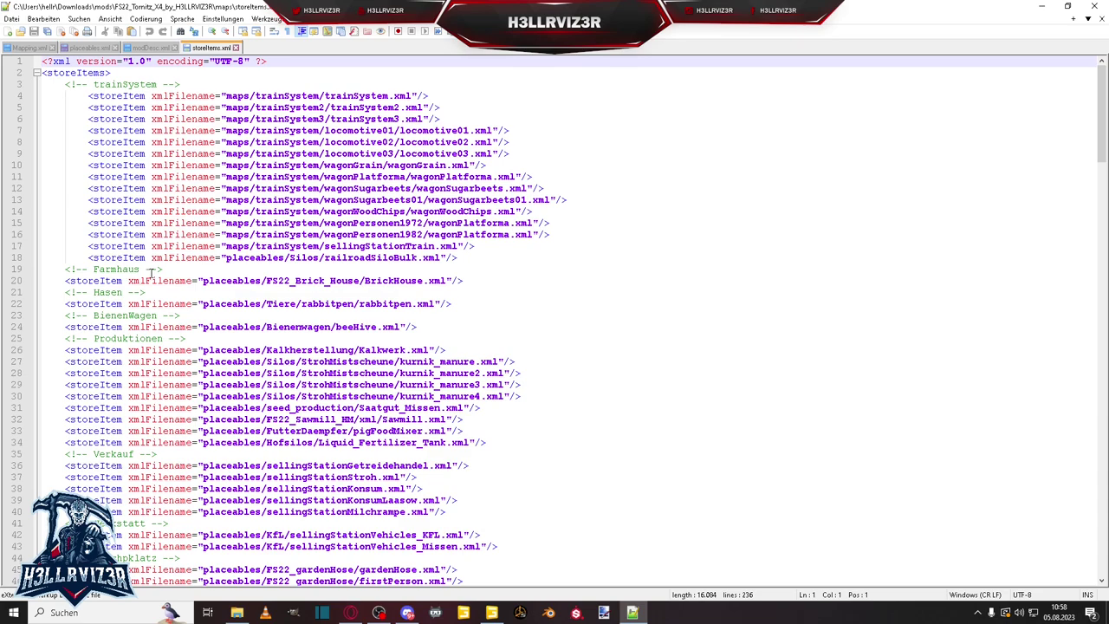
Duplicate the sellingStationMilchrampe storeItem line directly below itself in the Verkauf section of storeItems.xml
scroll(149, 273, "down", 3)
left_click_drag(65, 410, 456, 409)
key("ctrl+c")
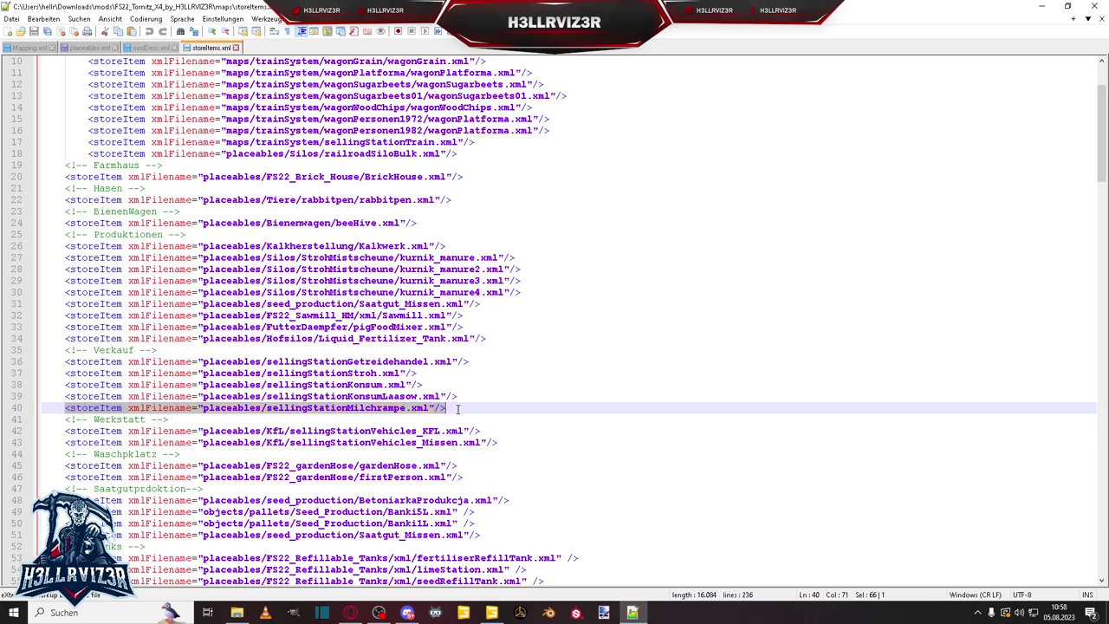
left_click(457, 409)
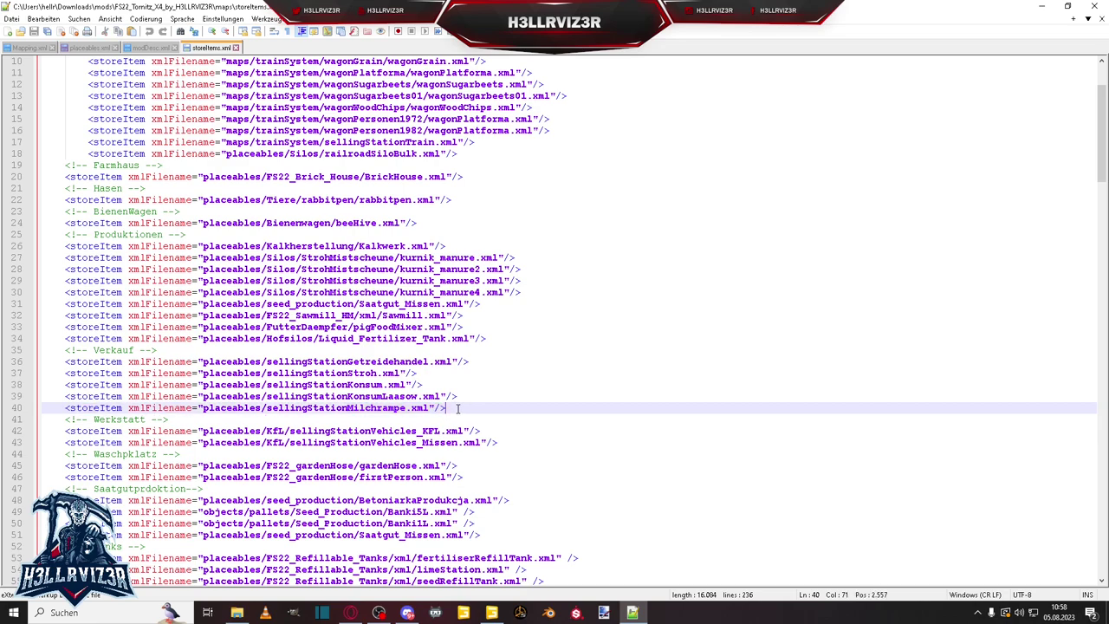
key("Return")
key("ctrl+v")
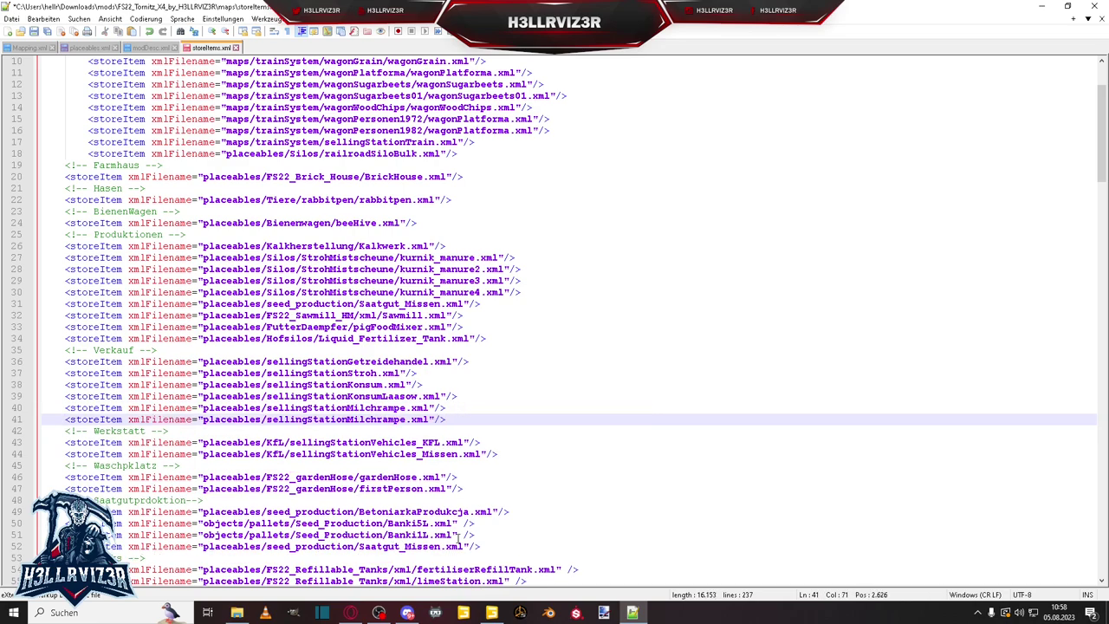
Point the duplicated storeItem to placeables/sellingStationEichow.xml, and save both storeItems.xml and placeables.xml
left_click(93, 48)
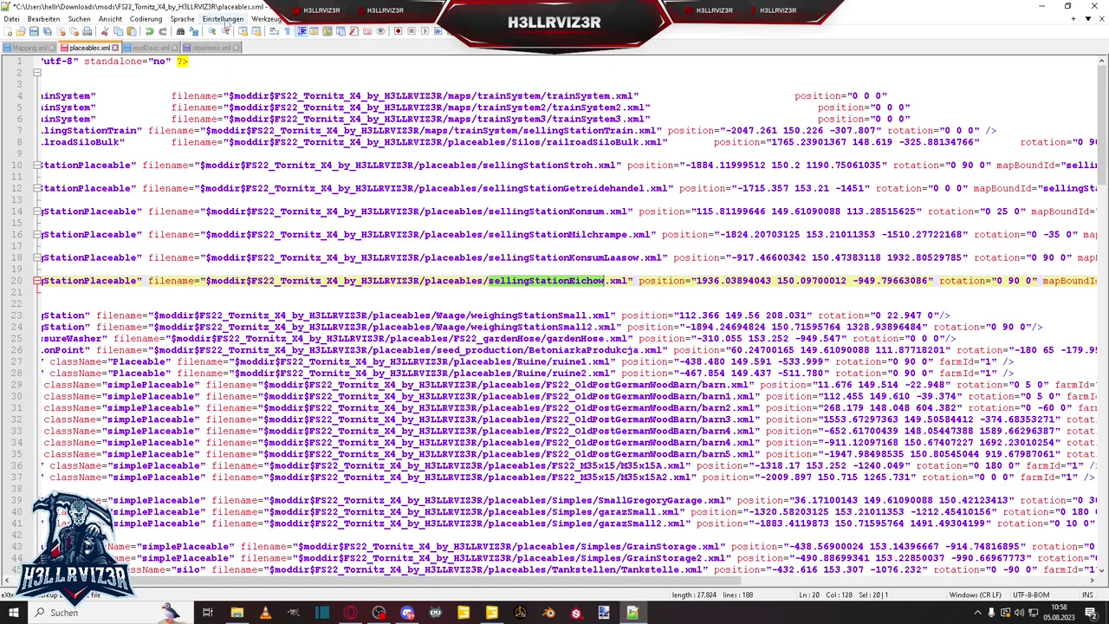
left_click(217, 50)
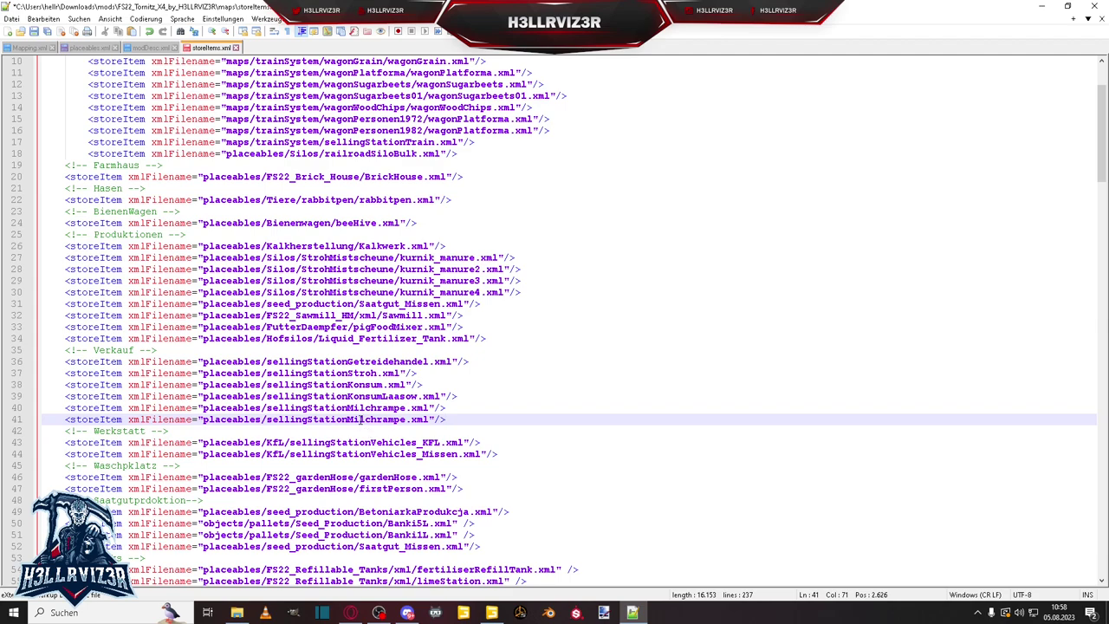
double_click(362, 419)
type("sellingStationEichow")
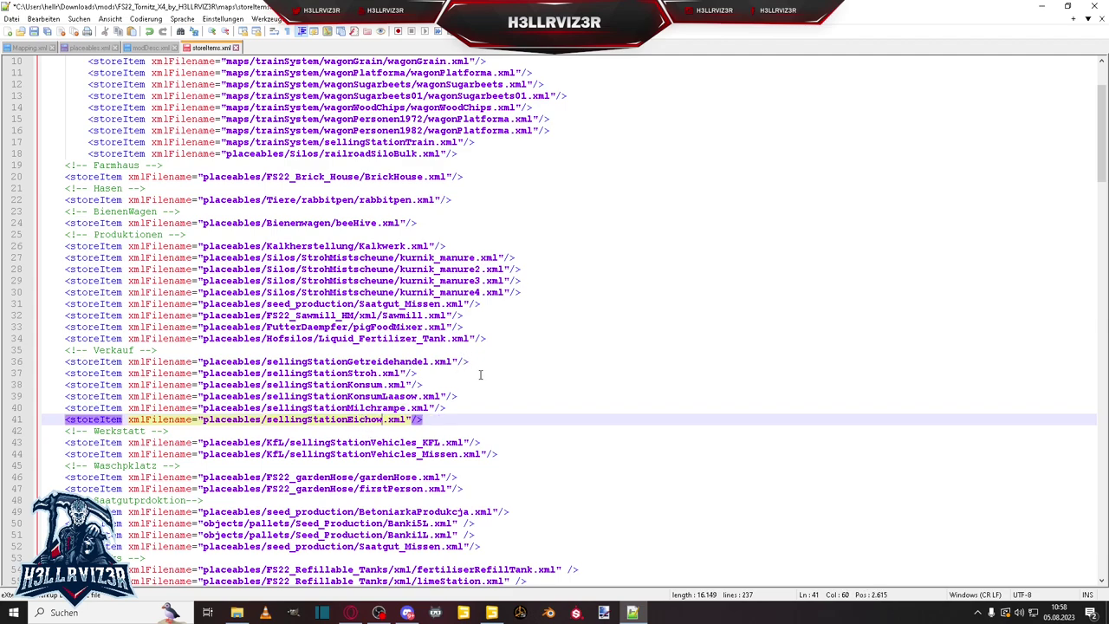
left_click(34, 31)
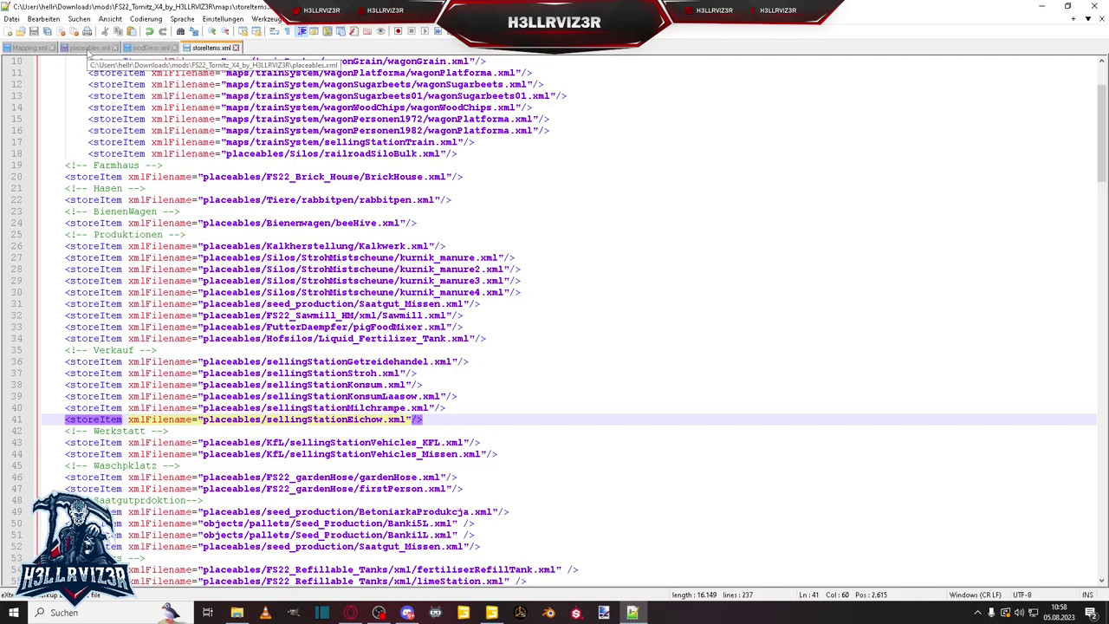
left_click(90, 49)
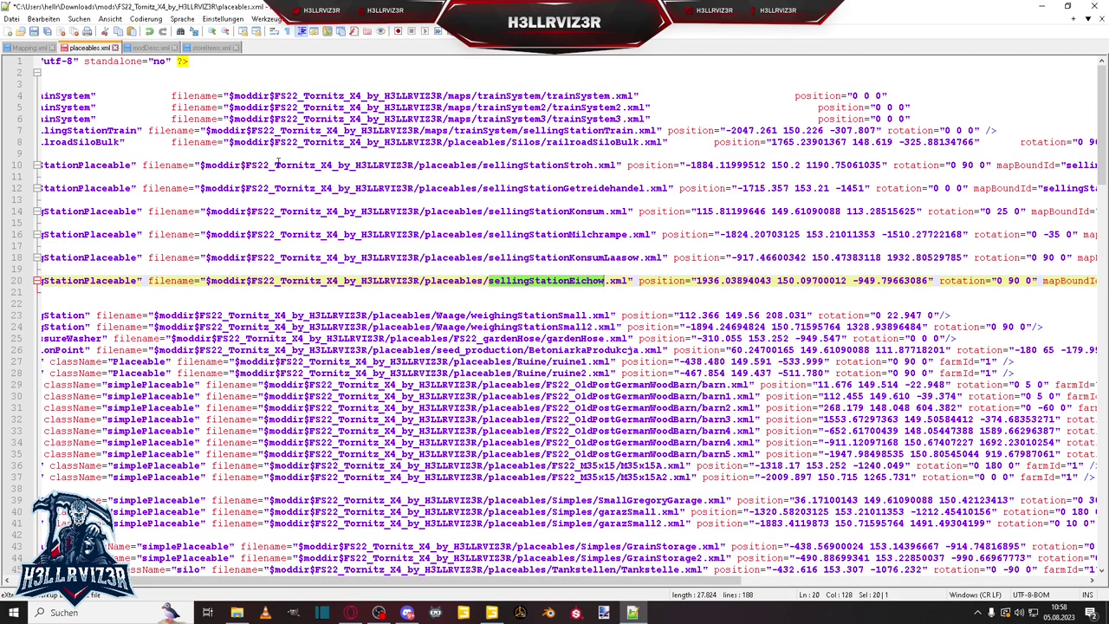
left_click(34, 31)
Switch to File Explorer and rename the sellingStationGeneric XML file in the mod's placeables folder to sellingStationEichow
left_click(237, 612)
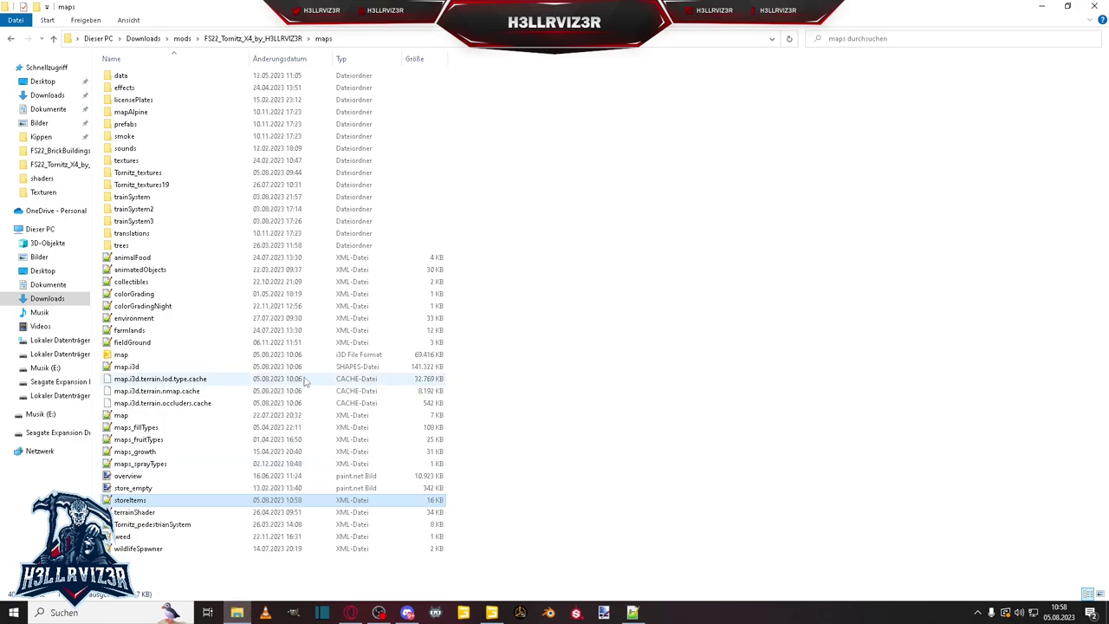
left_click(252, 39)
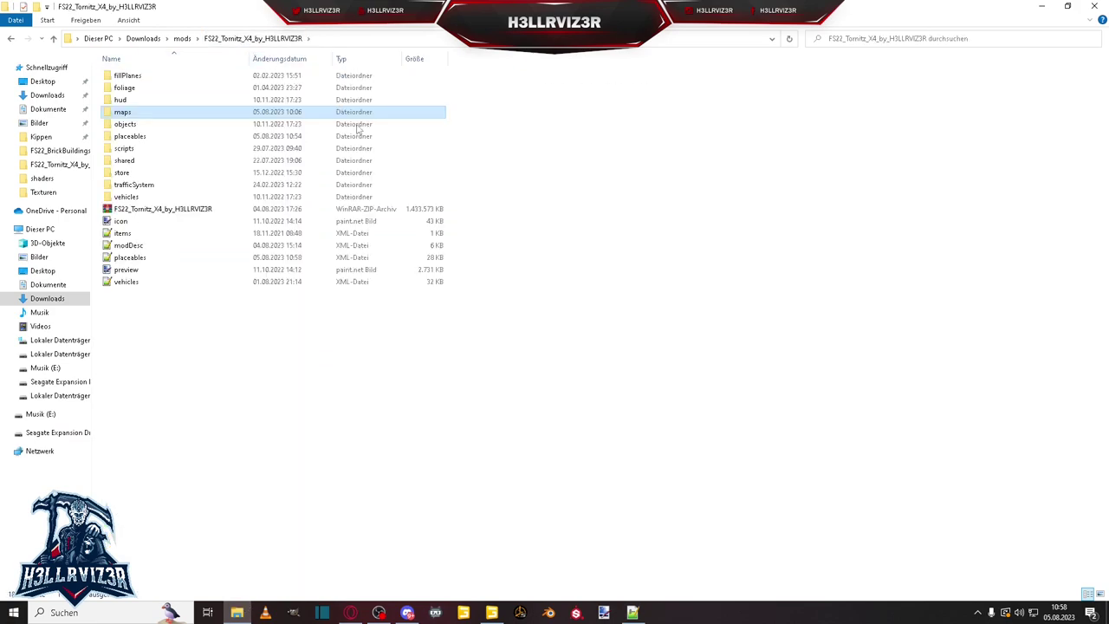
double_click(143, 137)
scroll(159, 152, "down", 2)
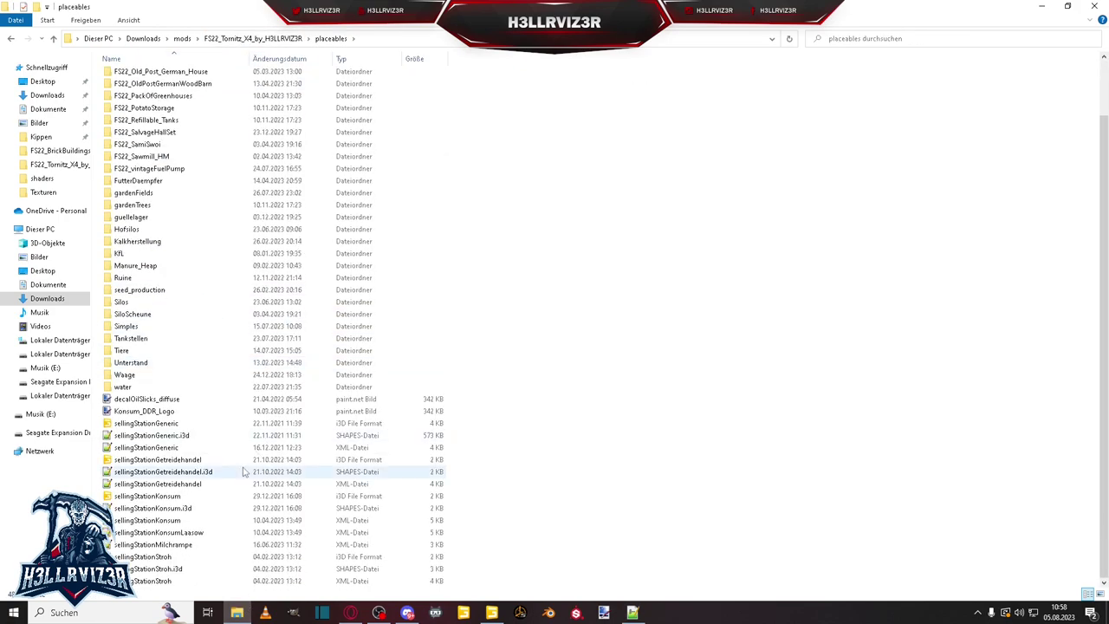
left_click(166, 450)
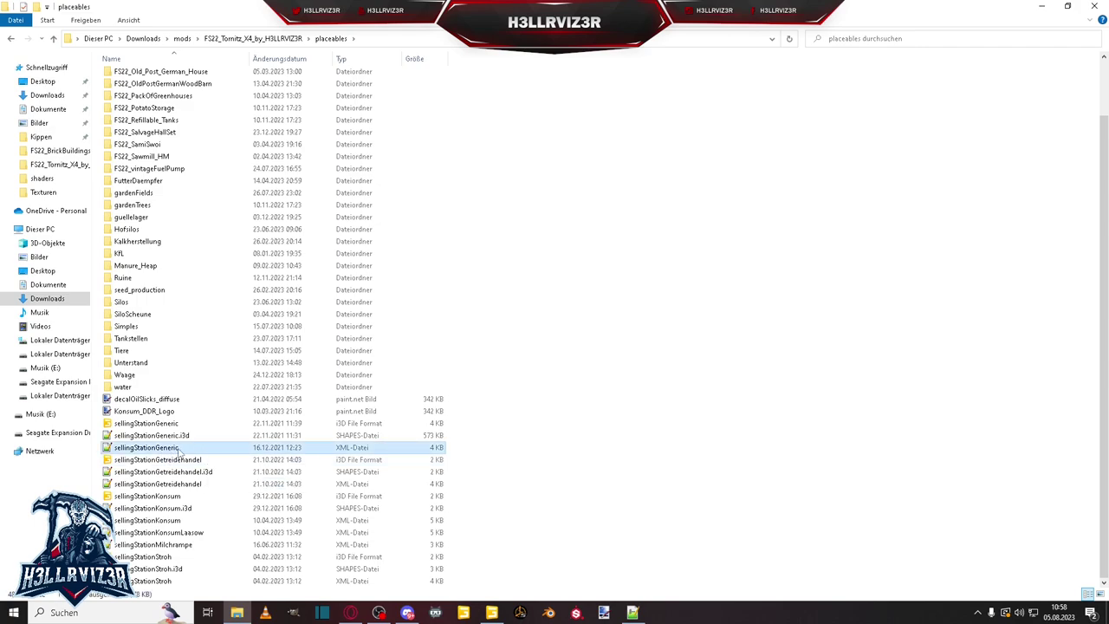
left_click(166, 448)
left_click_drag(180, 448, 111, 449)
type("sellingStationEichow")
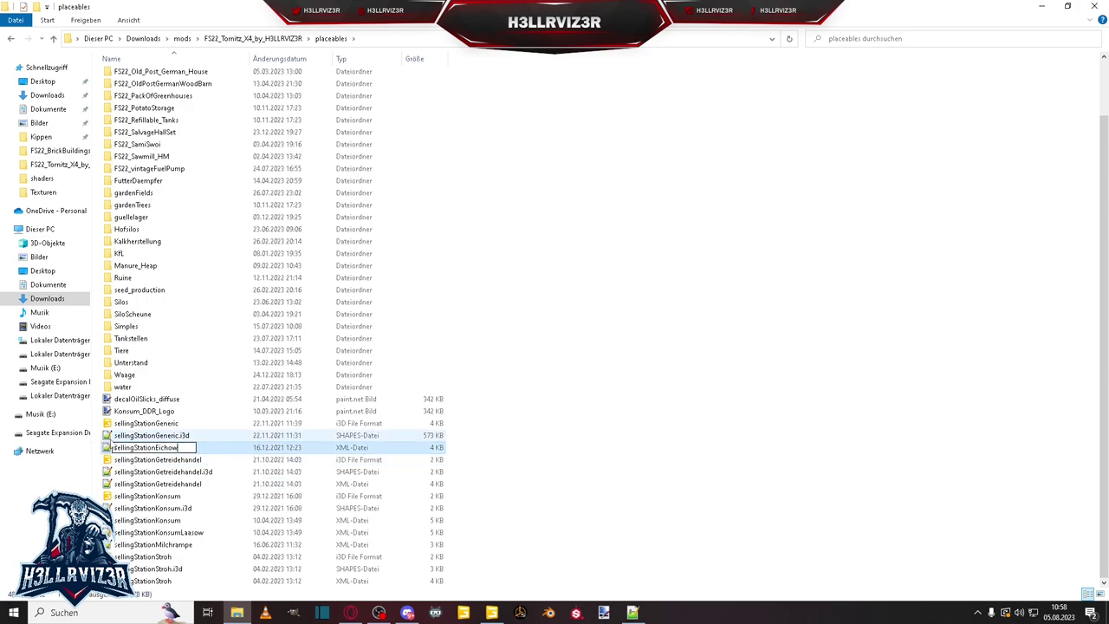
left_click(661, 394)
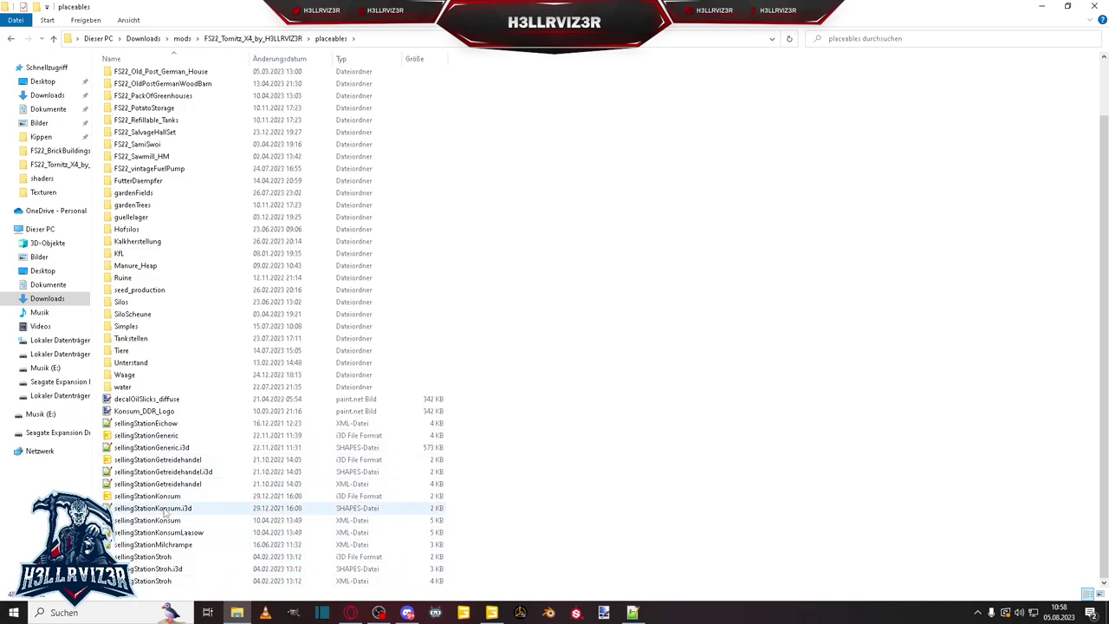
Open sellingStationEichow.xml in Notepad++ and change the base filename path to placeables/sellingStationGeneric.i3d
double_click(145, 423)
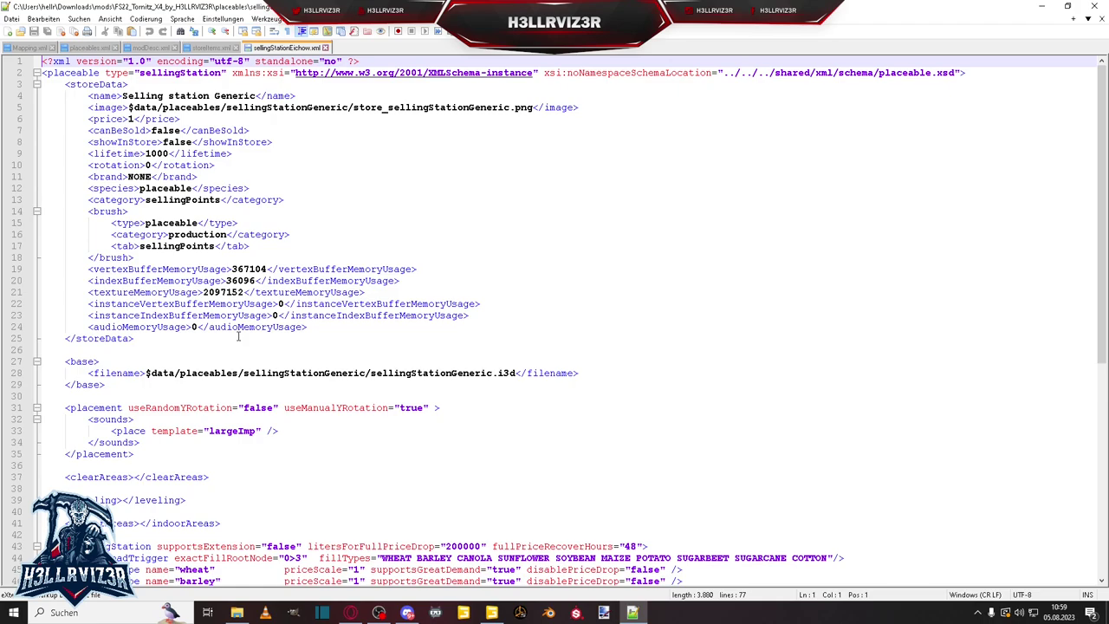
left_click(177, 373)
key("BackSpace")
key("BackSpace")
key("BackSpace")
key("BackSpace")
key("BackSpace")
key("BackSpace")
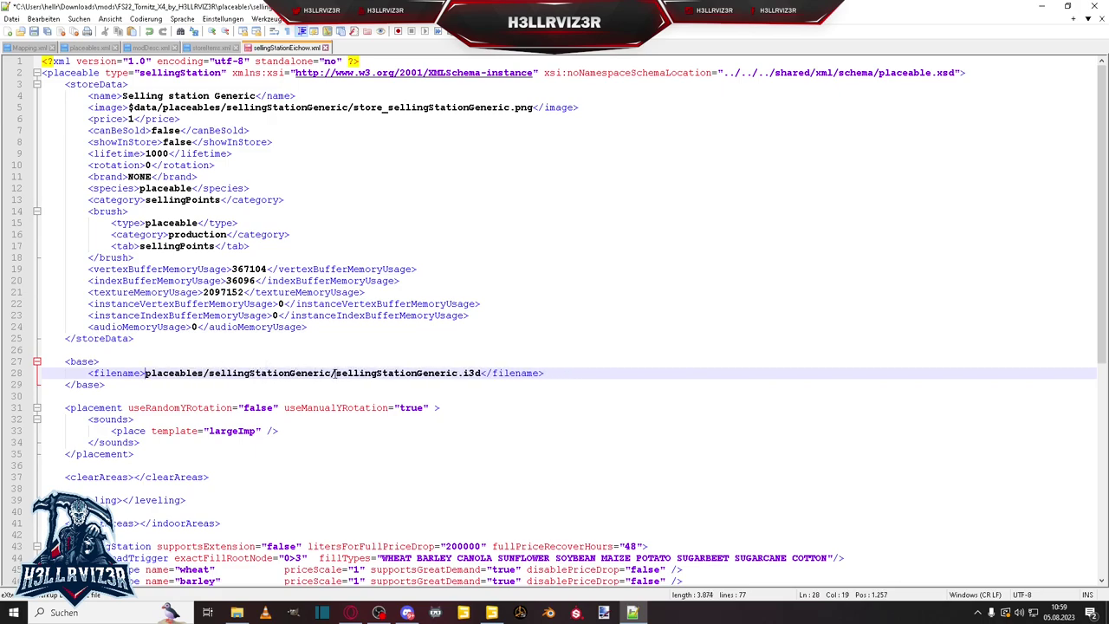
left_click_drag(337, 373, 208, 372)
key("Delete")
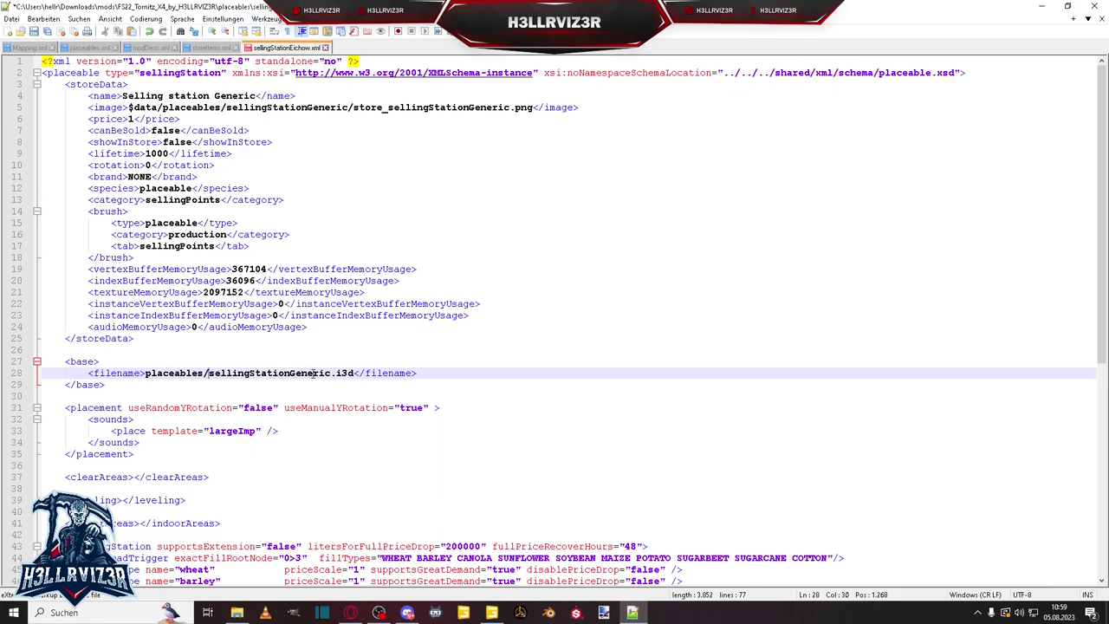
Review the animatedObjects section, and open sellingStationGeneric.i3d in GIANTS Editor to examine the index paths of grainGate's seedPlane and cap
scroll(317, 294, "down", 10)
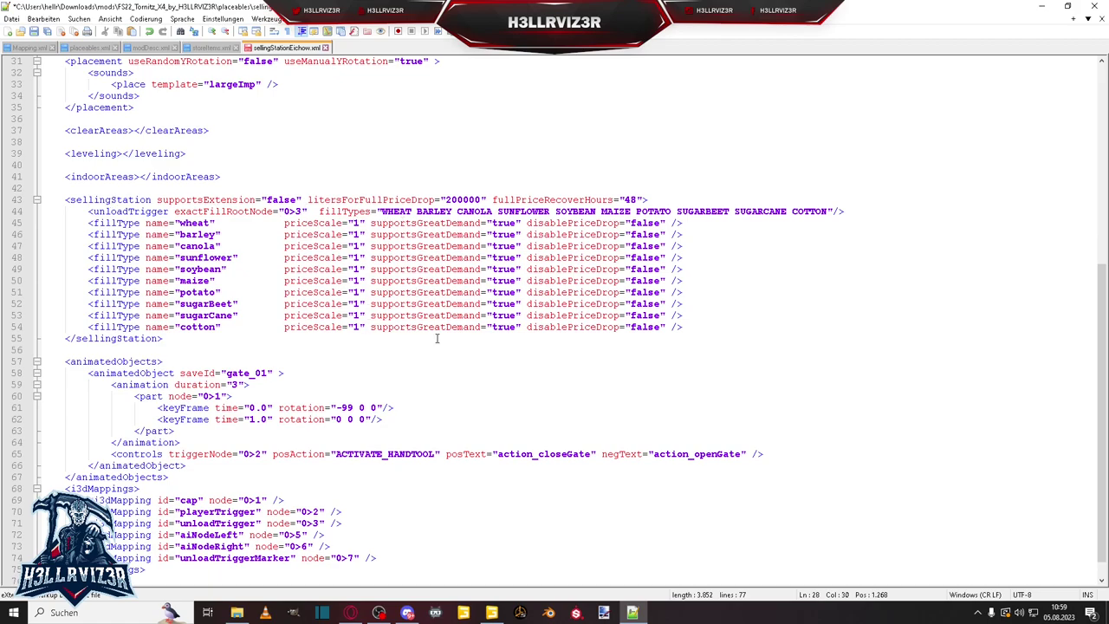
scroll(352, 354, "down", 1)
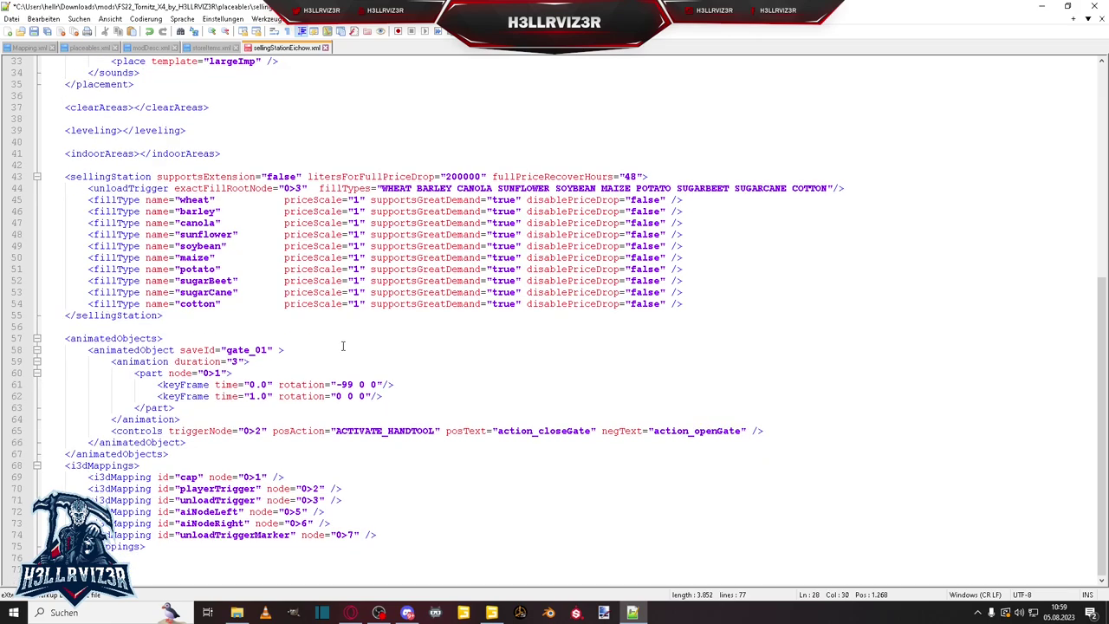
left_click(125, 339)
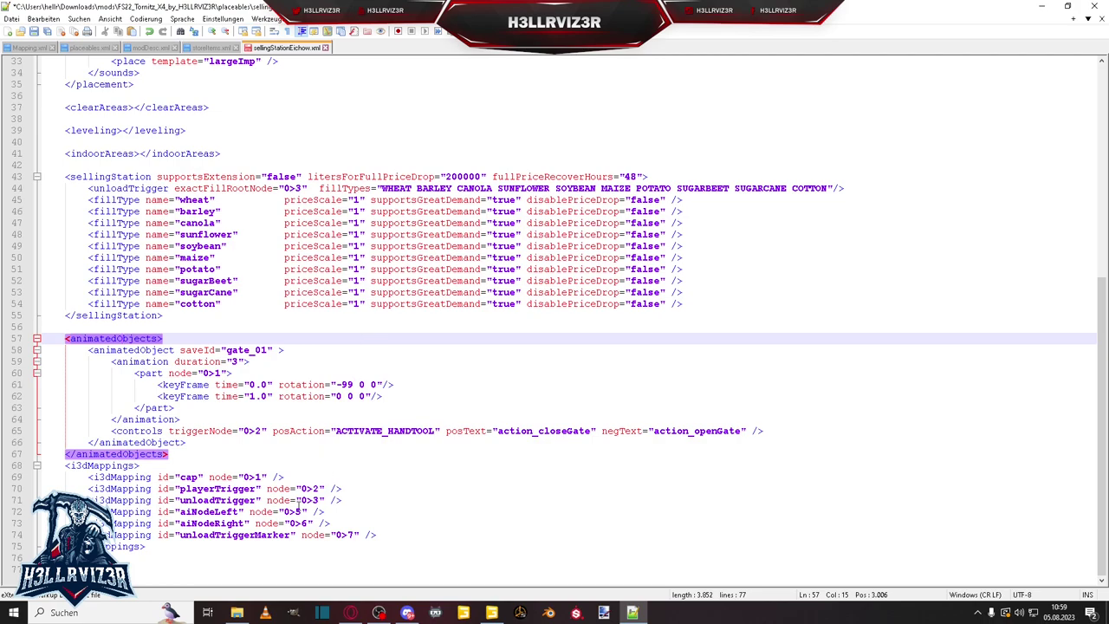
left_click(237, 612)
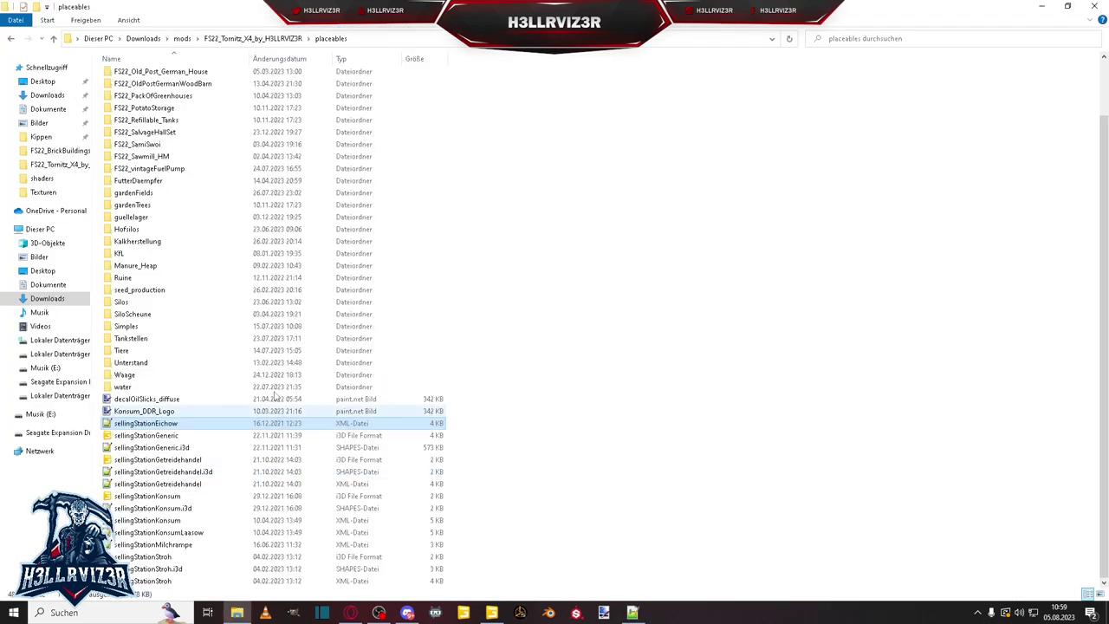
double_click(180, 435)
left_click(523, 378)
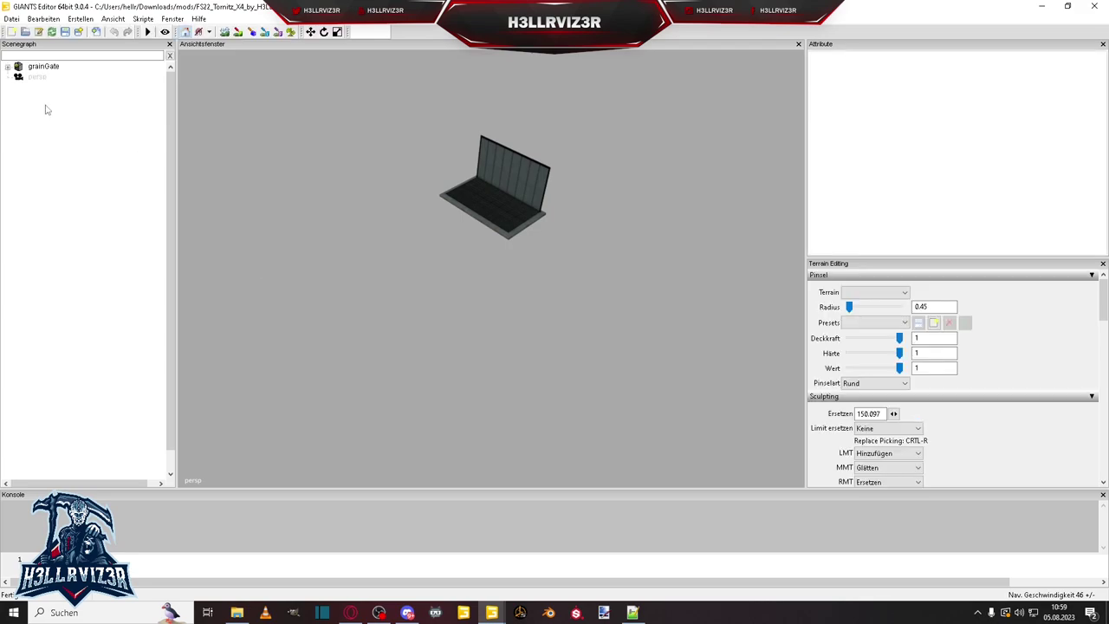
left_click(7, 66)
left_click(38, 68)
left_click(57, 77)
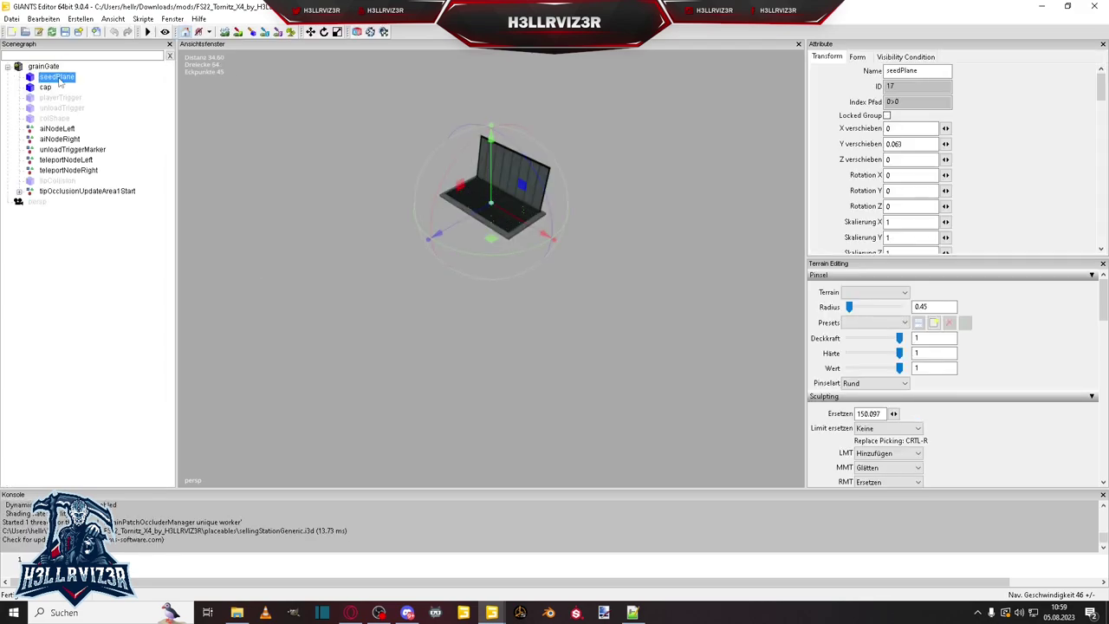
left_click(45, 88)
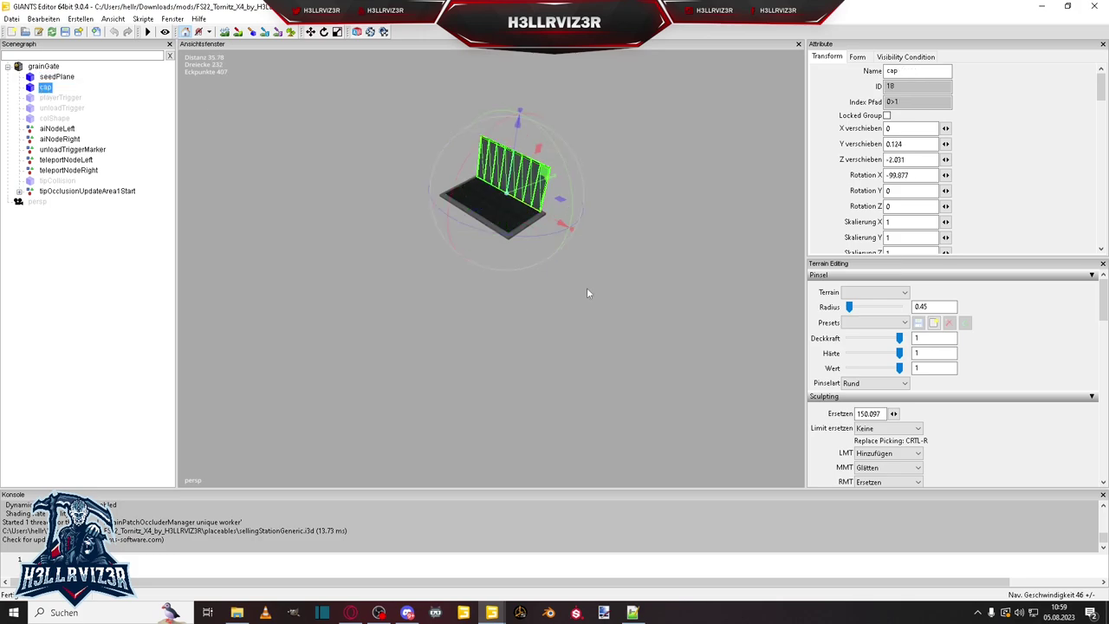
Switch back to Notepad++ and delete the entire animatedObjects block for gate_01 from sellingStationEichow.xml
left_click(633, 612)
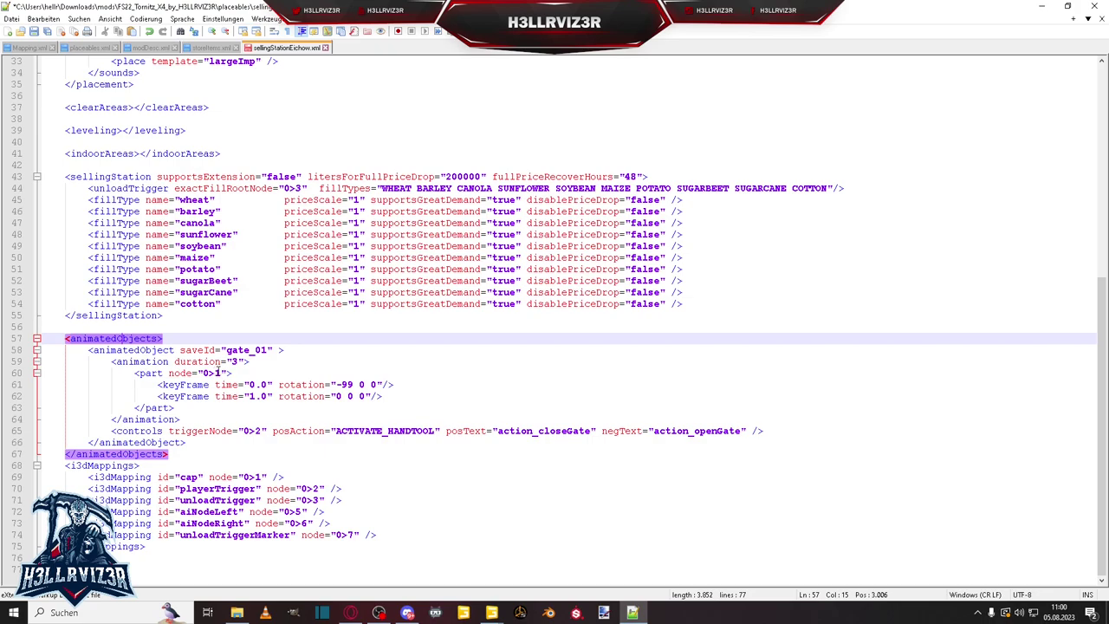
double_click(213, 376)
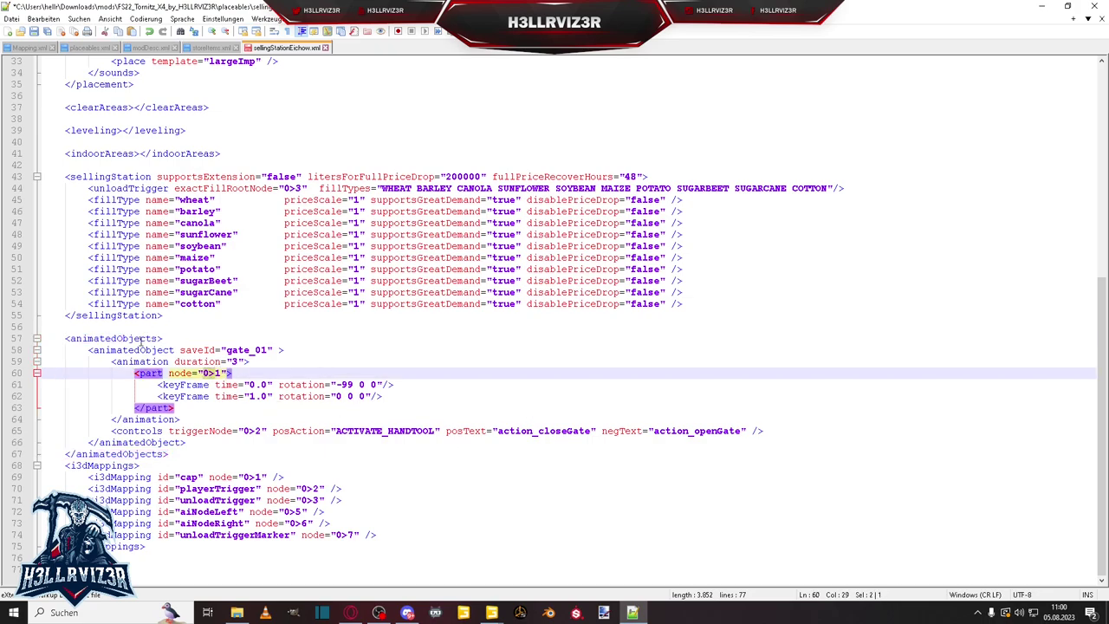
left_click_drag(65, 337, 194, 448)
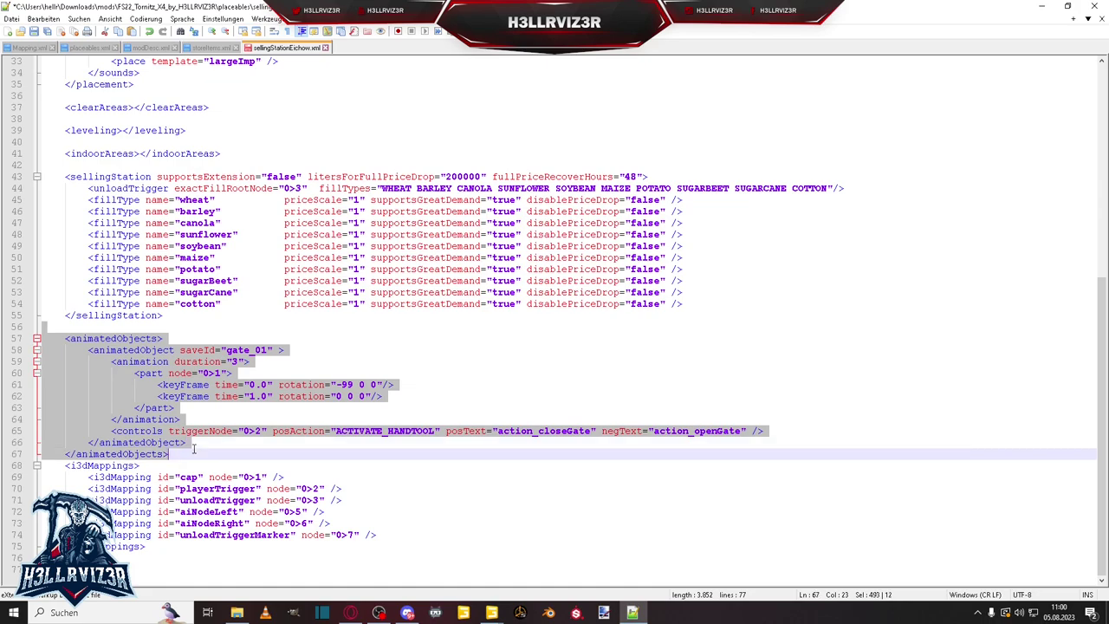
key("BackSpace")
key("BackSpace")
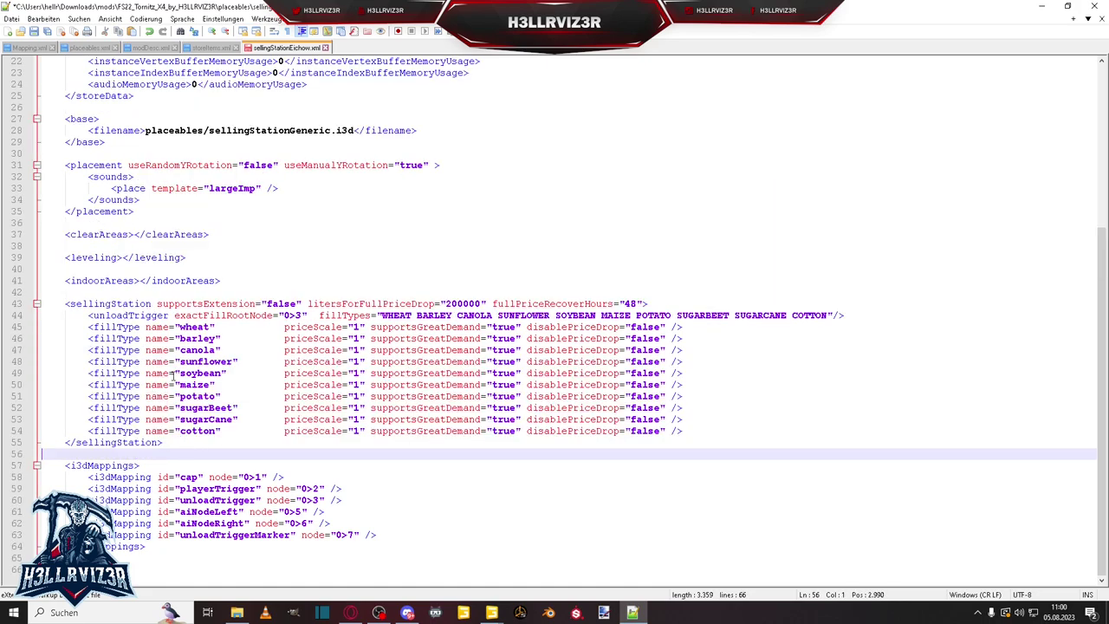
Switch to the GIANTS Editor window that has sellingStationGeneric.i3d open
left_click(237, 613)
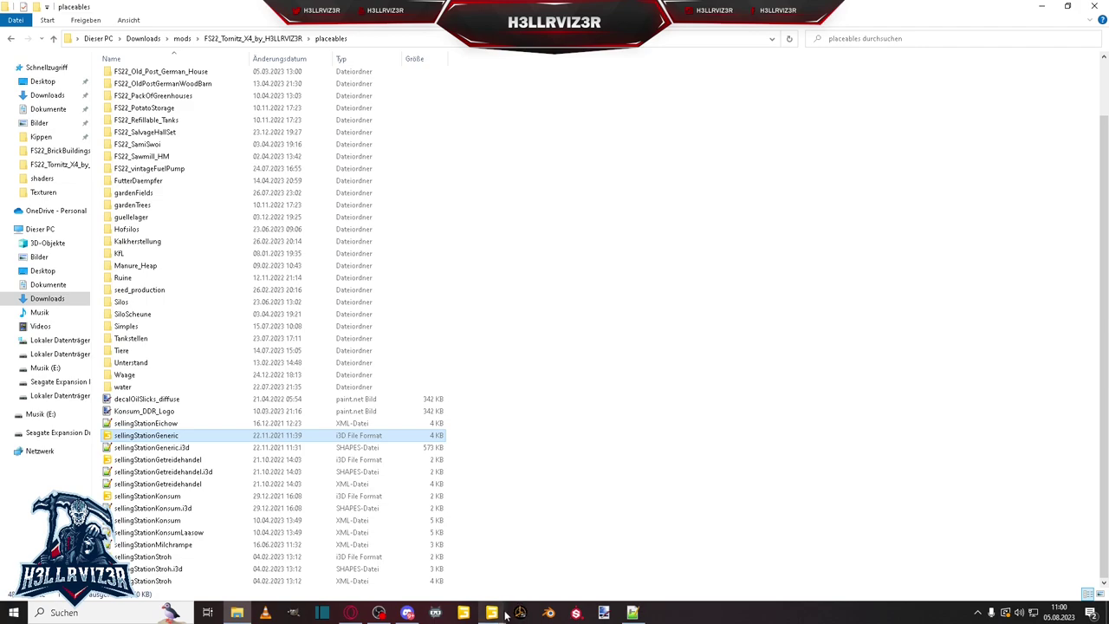
mouse_move(491, 613)
left_click(555, 565)
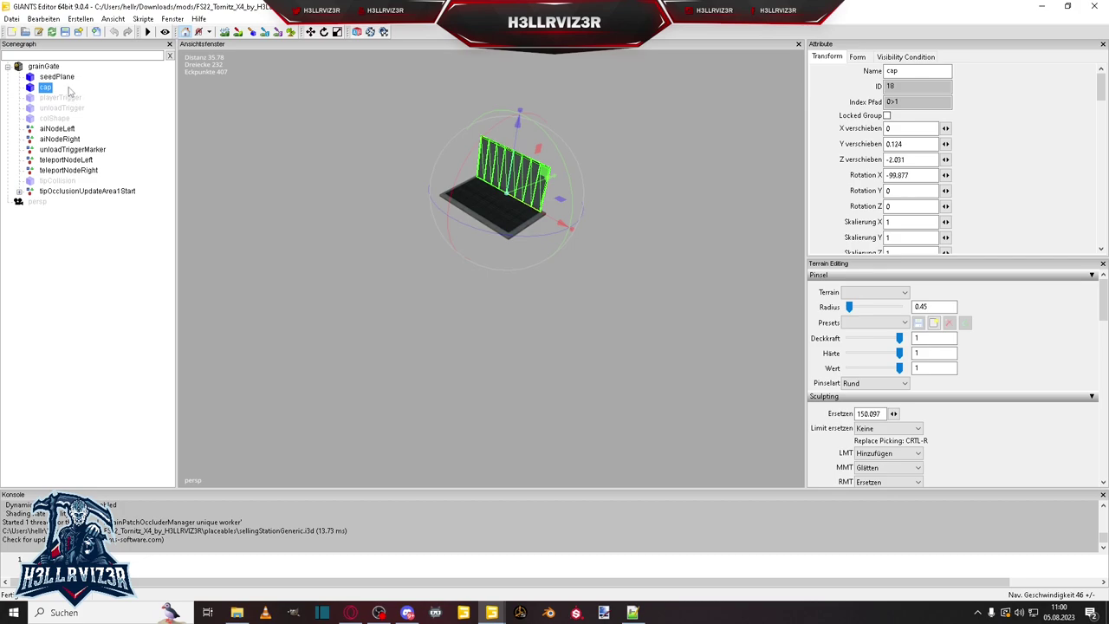
left_click(87, 19)
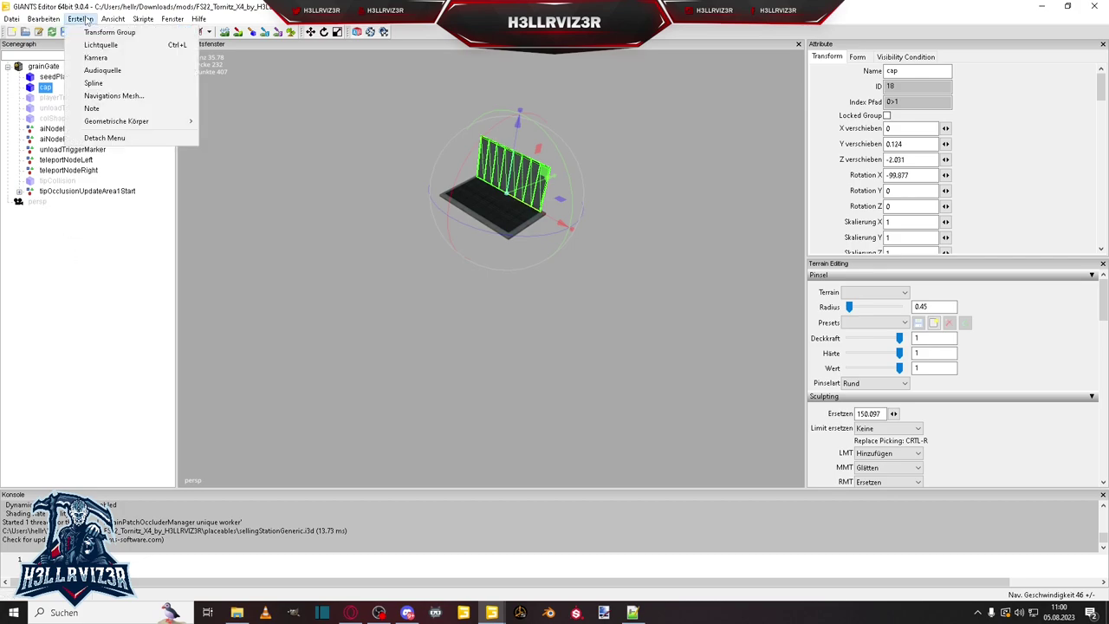
left_click(110, 32)
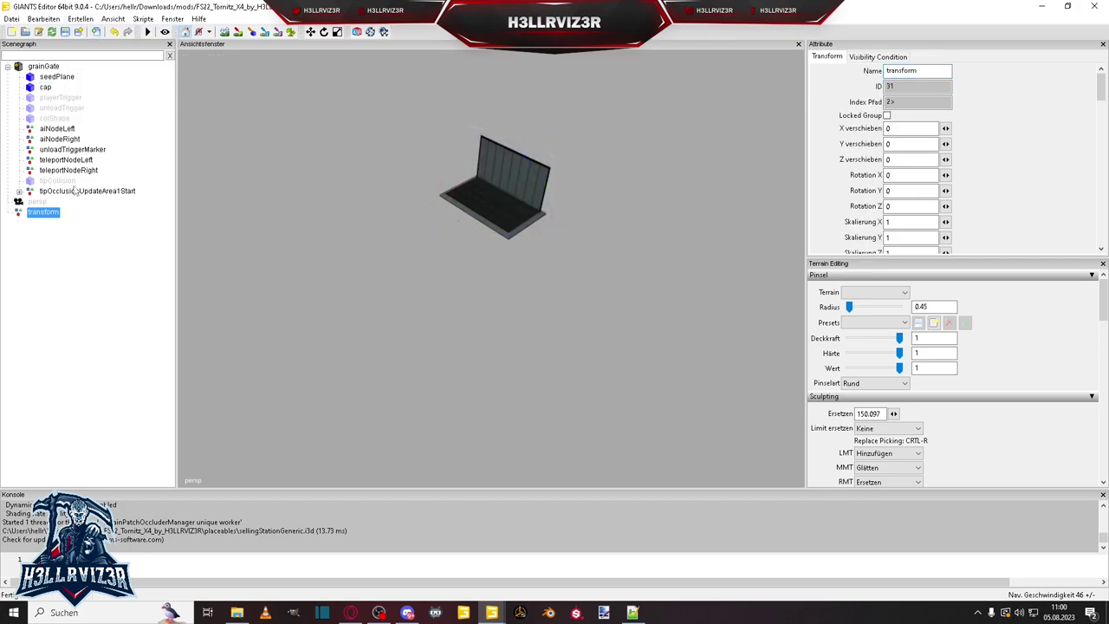
key("Delete")
Create a transform group named DummyTG inside grainGate and place it between seedPlane and cap
left_click(43, 67)
key("ctrl+alt+t")
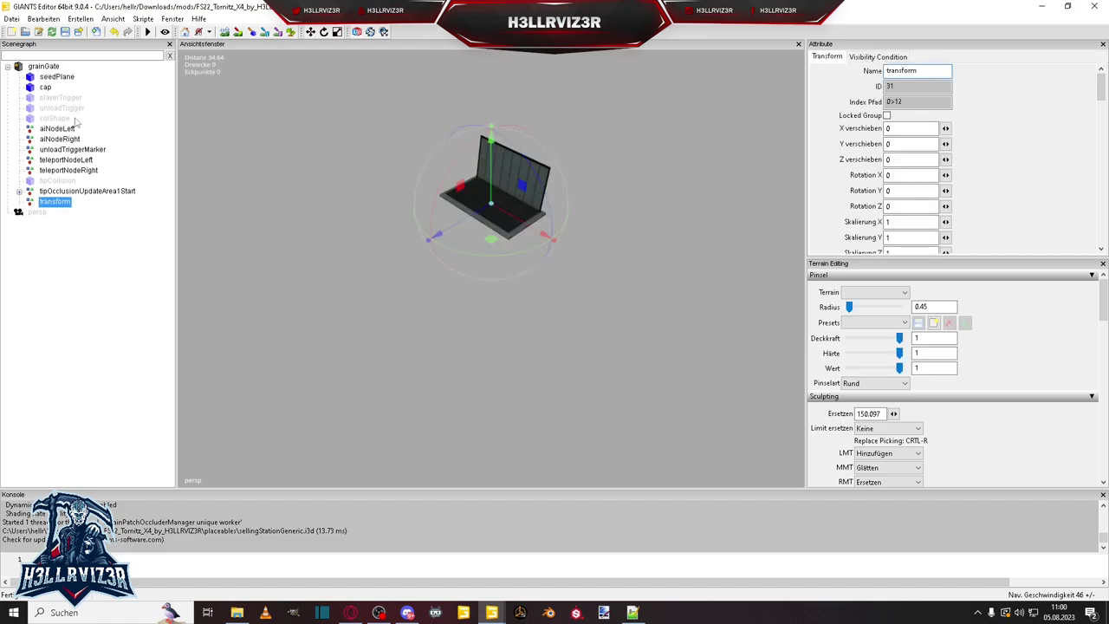
double_click(894, 73)
type("DummyTG")
key("Return")
left_click_drag(72, 205, 76, 90)
Check the cap's index path, delete the cap object from grainGate, and select the grainGate root
left_click(51, 99)
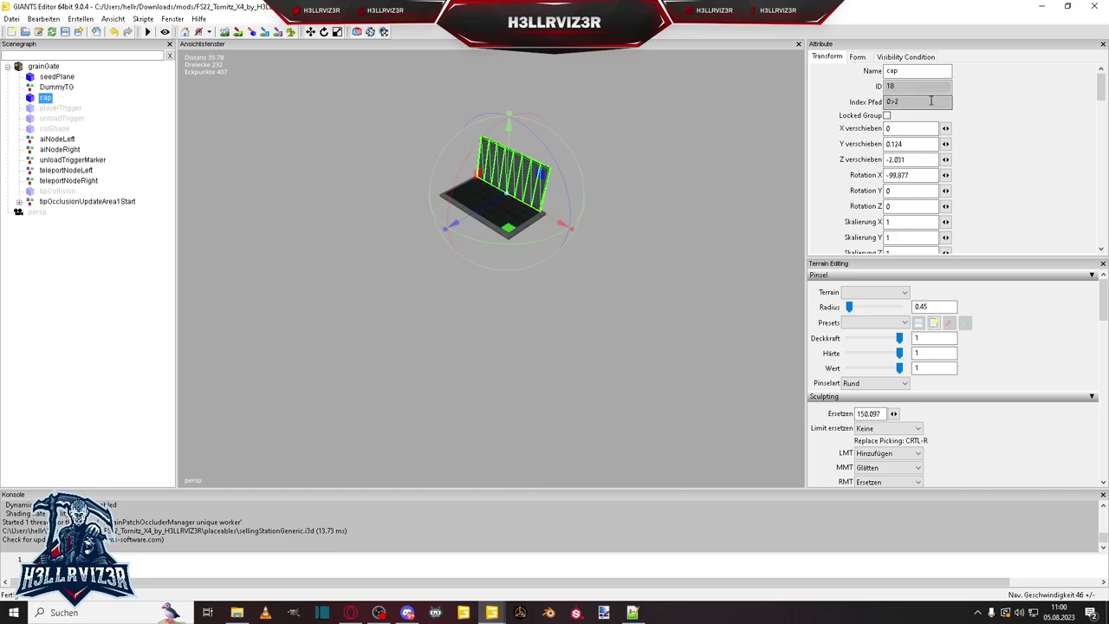
left_click(45, 98, "ctrl")
left_click(45, 98)
key("Delete")
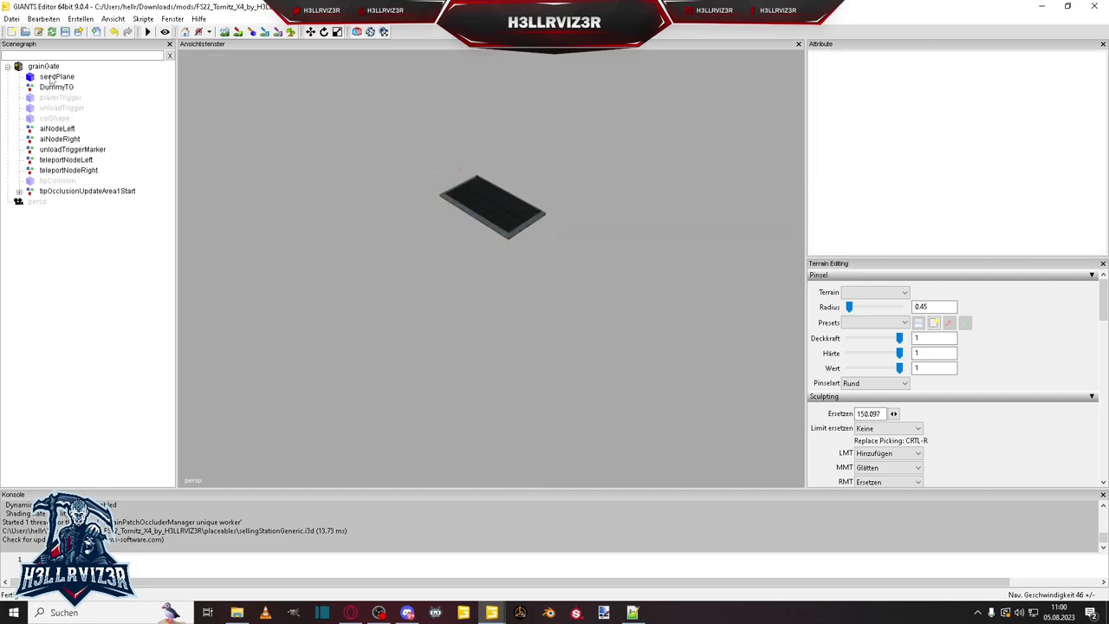
left_click(43, 66)
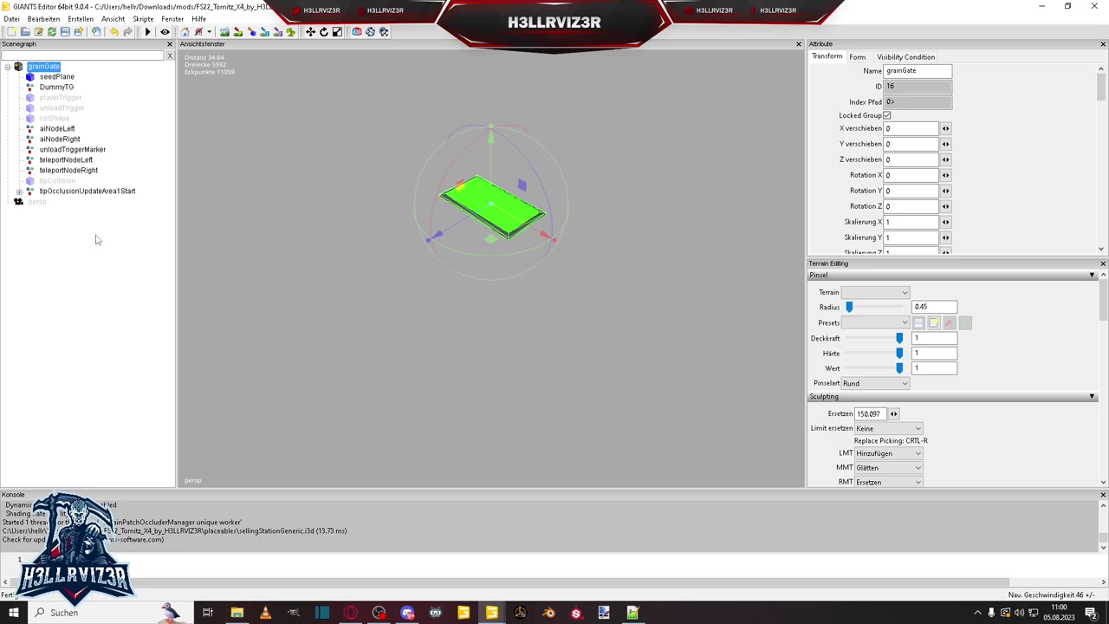
Switch to Notepad++ and delete the cap line from the i3dMappings block of sellingStationEichow.xml
left_click(632, 613)
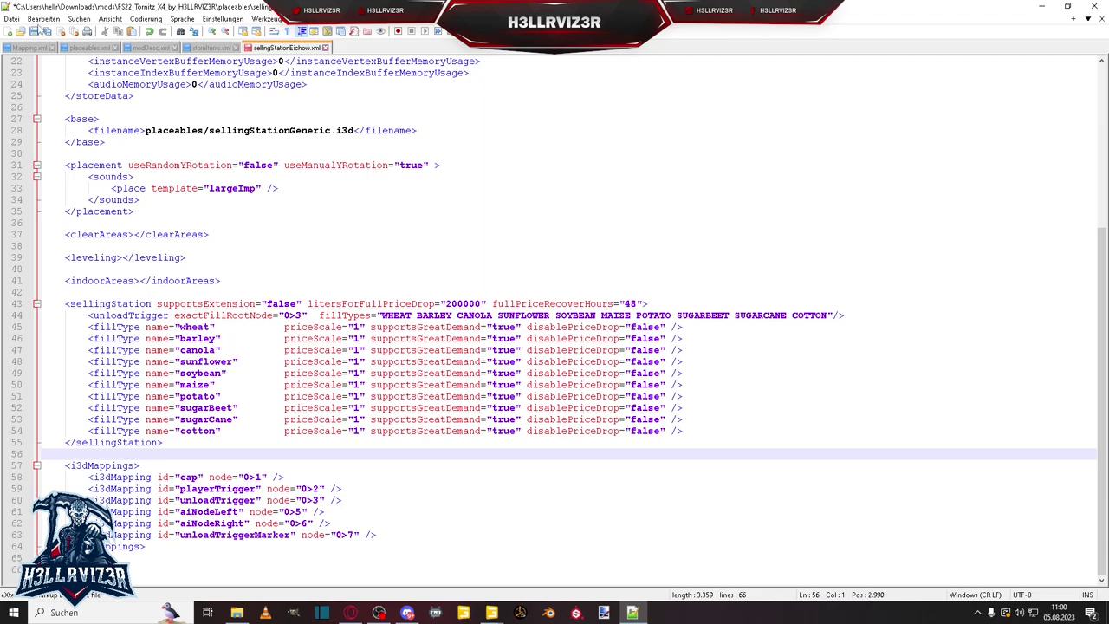
left_click(290, 476)
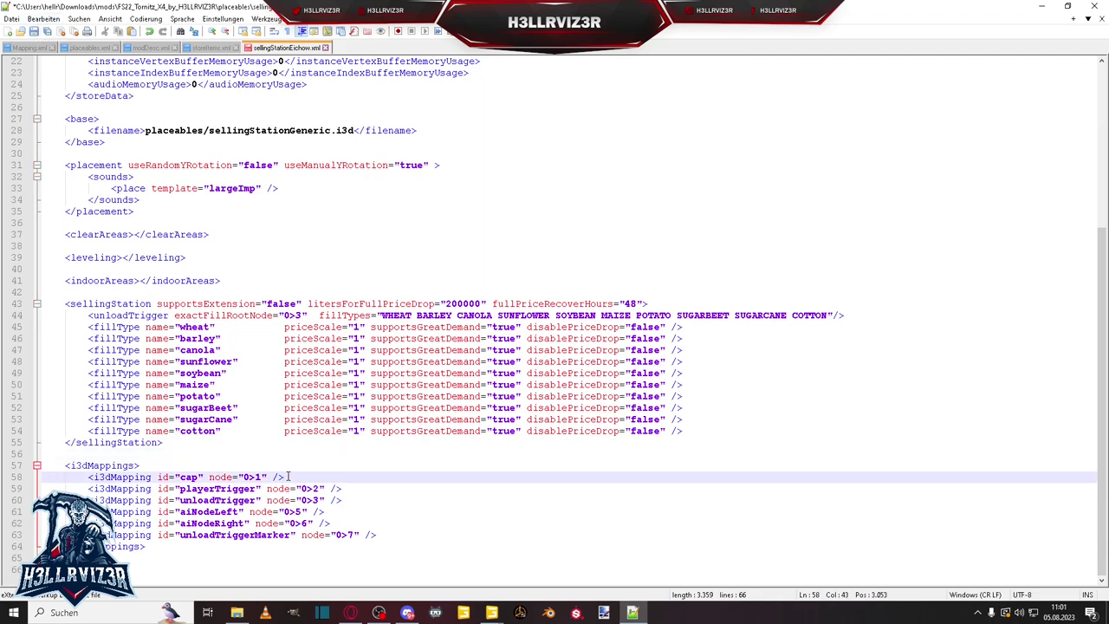
left_click_drag(285, 476, 281, 469)
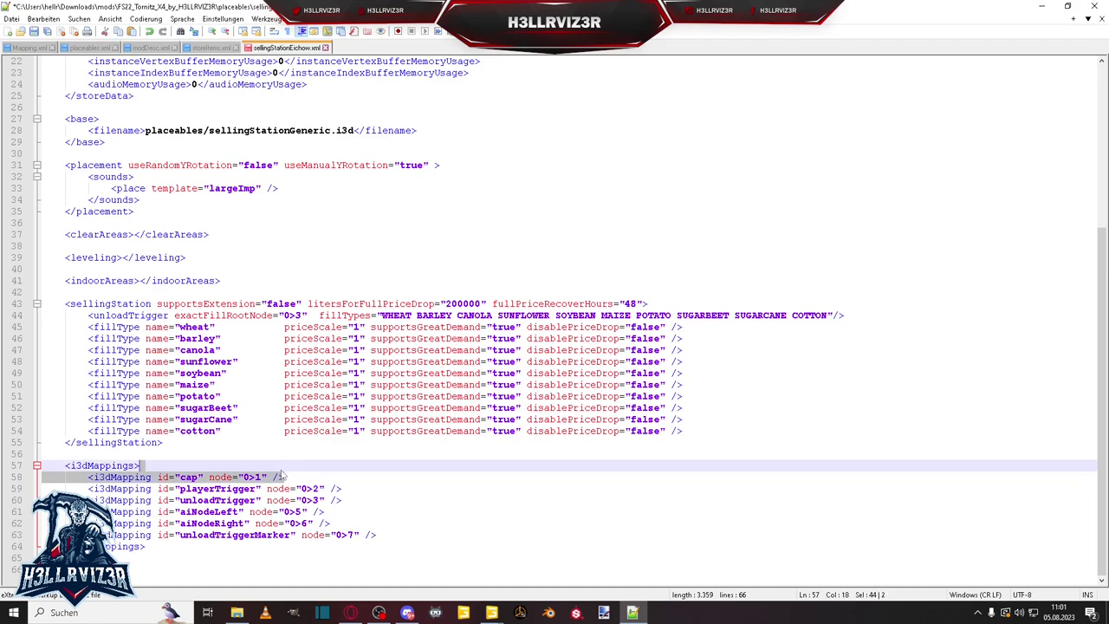
key("Delete")
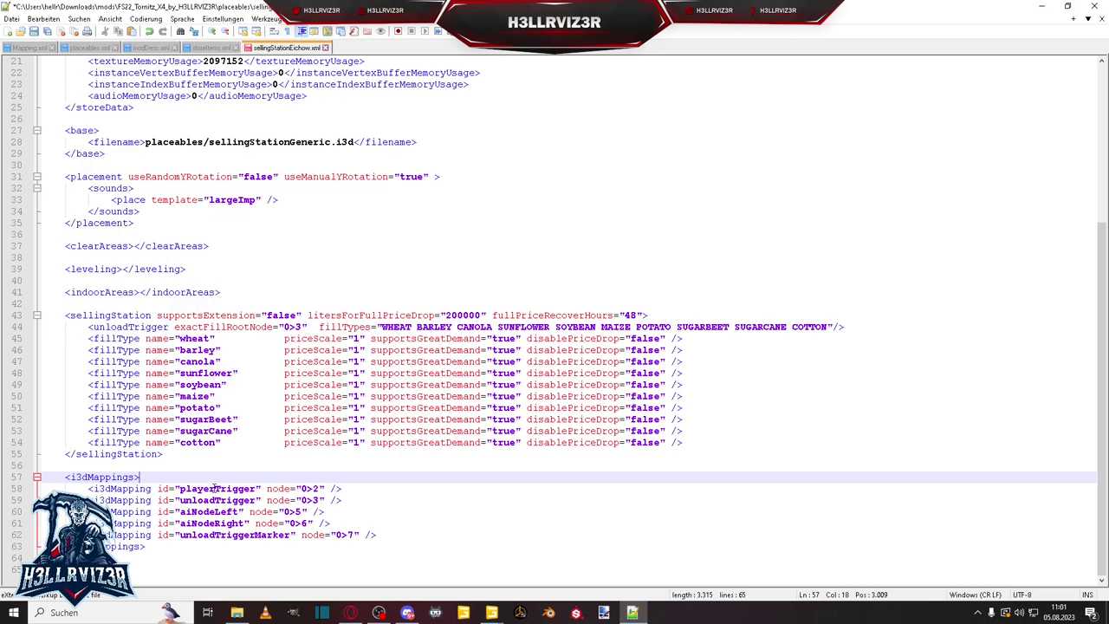
Check playerTrigger's index path in GIANTS Editor, then return to Notepad++ and save sellingStationEichow.xml
mouse_move(520, 611)
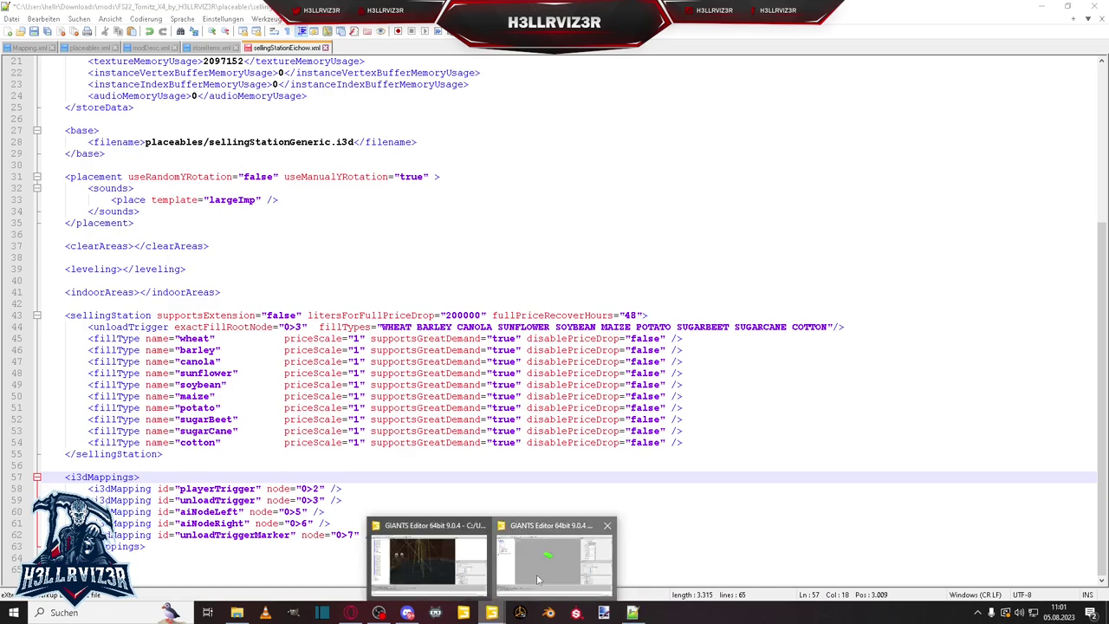
left_click(540, 579)
left_click(69, 100)
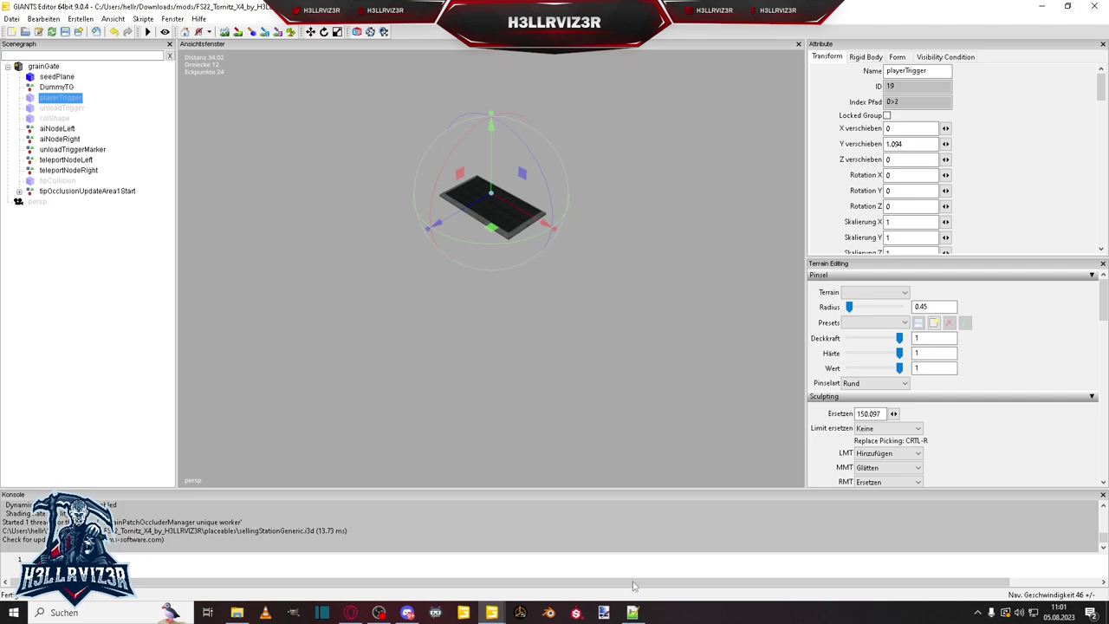
left_click(633, 611)
key("ctrl+s")
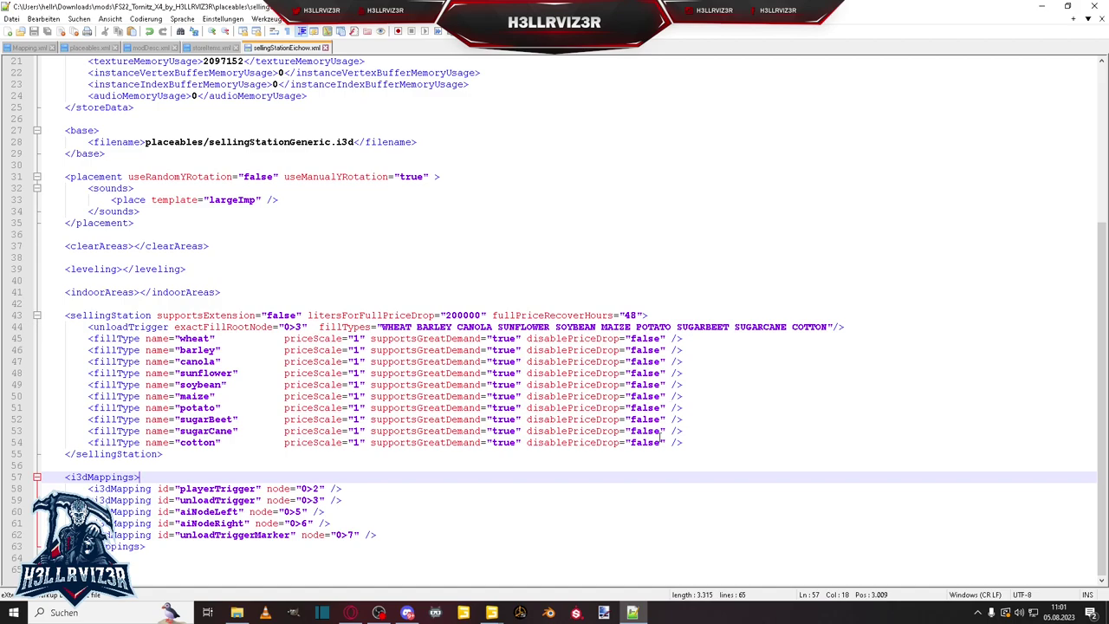
Switch to the map's GIANTS Editor window and view the brick barn over the railway track from outside
left_click(236, 613)
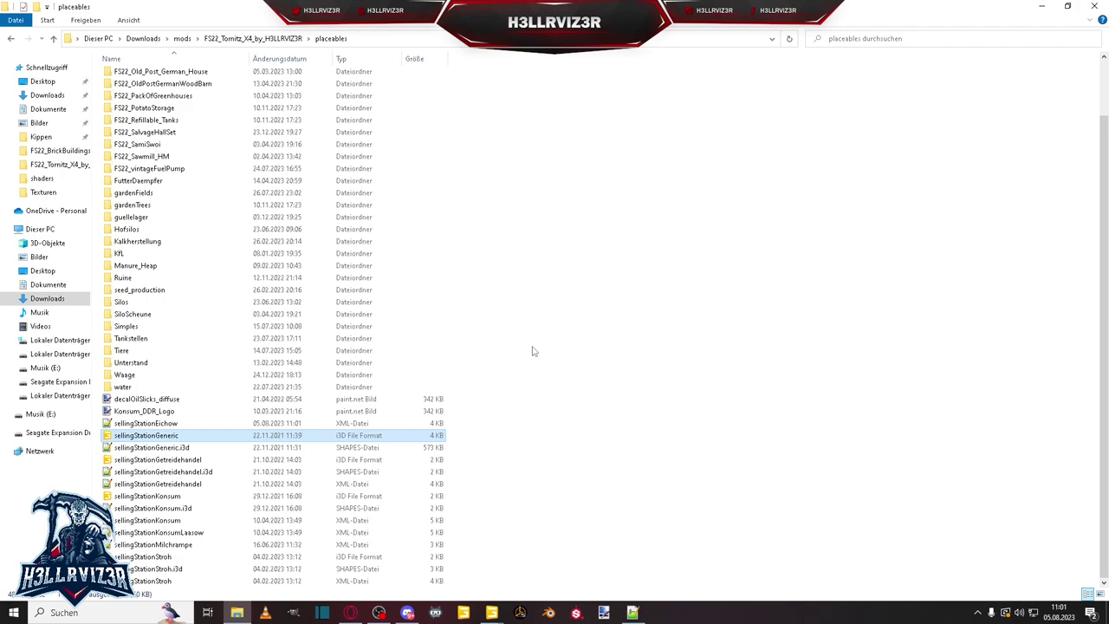
left_click(491, 613)
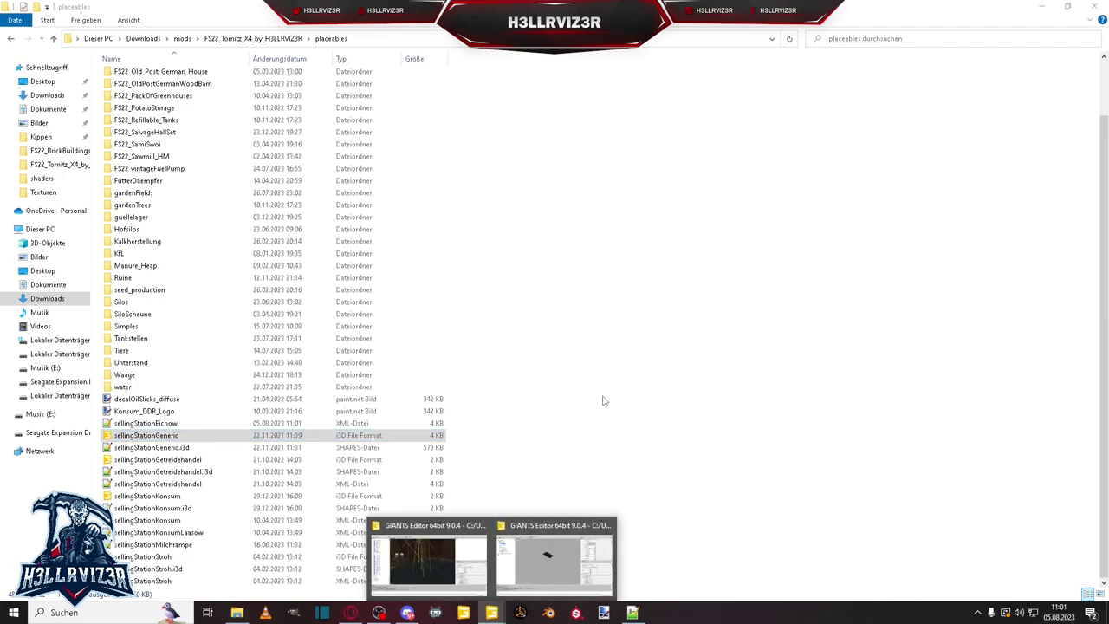
left_click(476, 570)
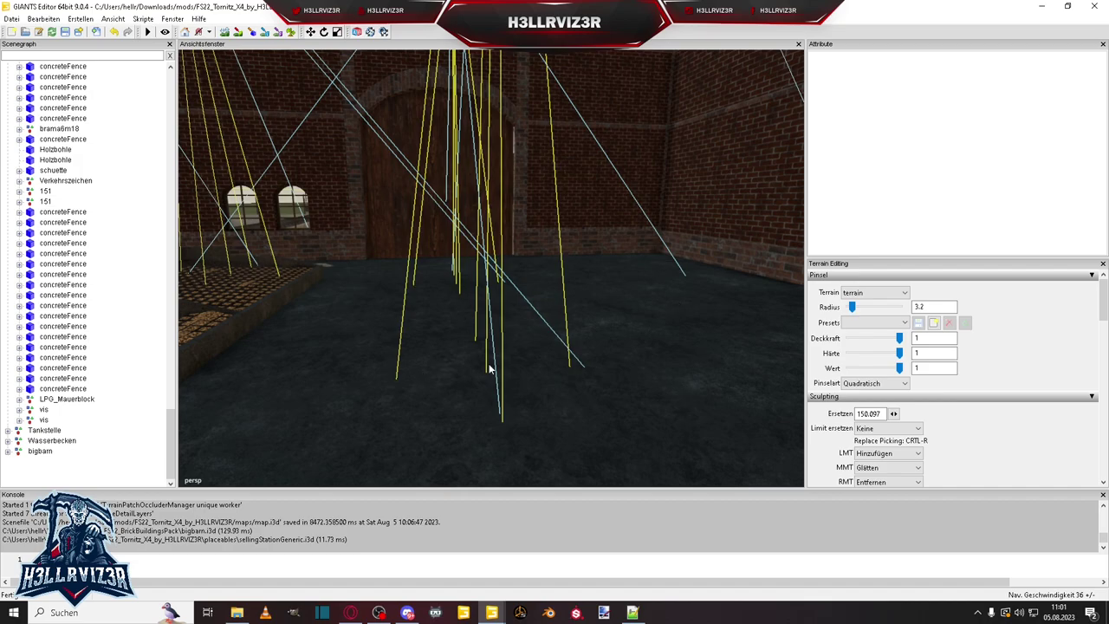
middle_click_drag(554, 316, 574, 290)
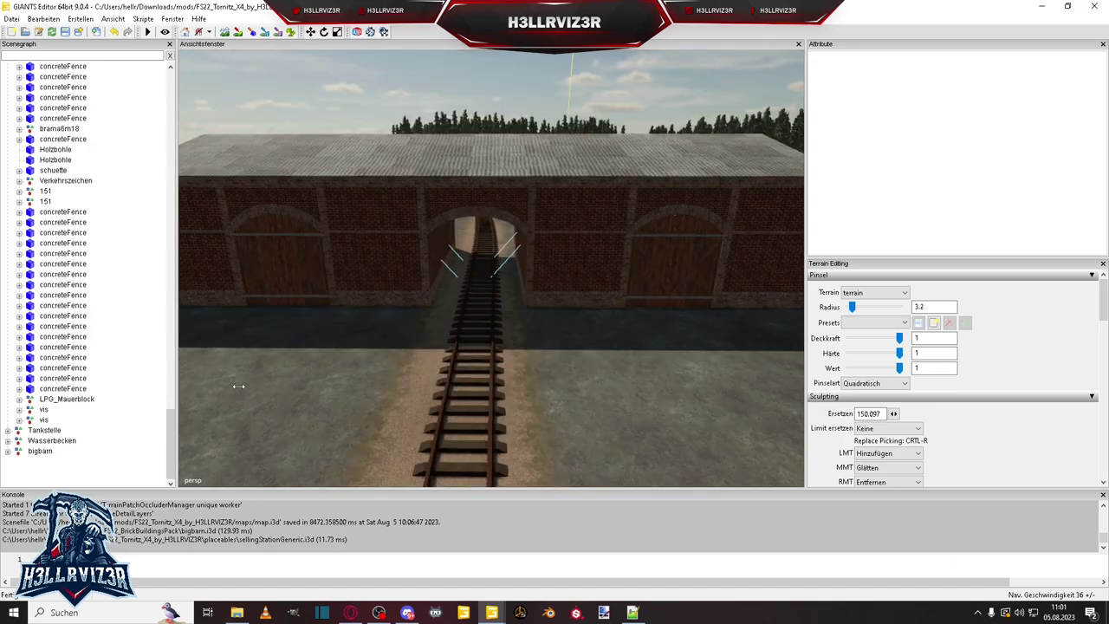
middle_click_drag(482, 332, 539, 331)
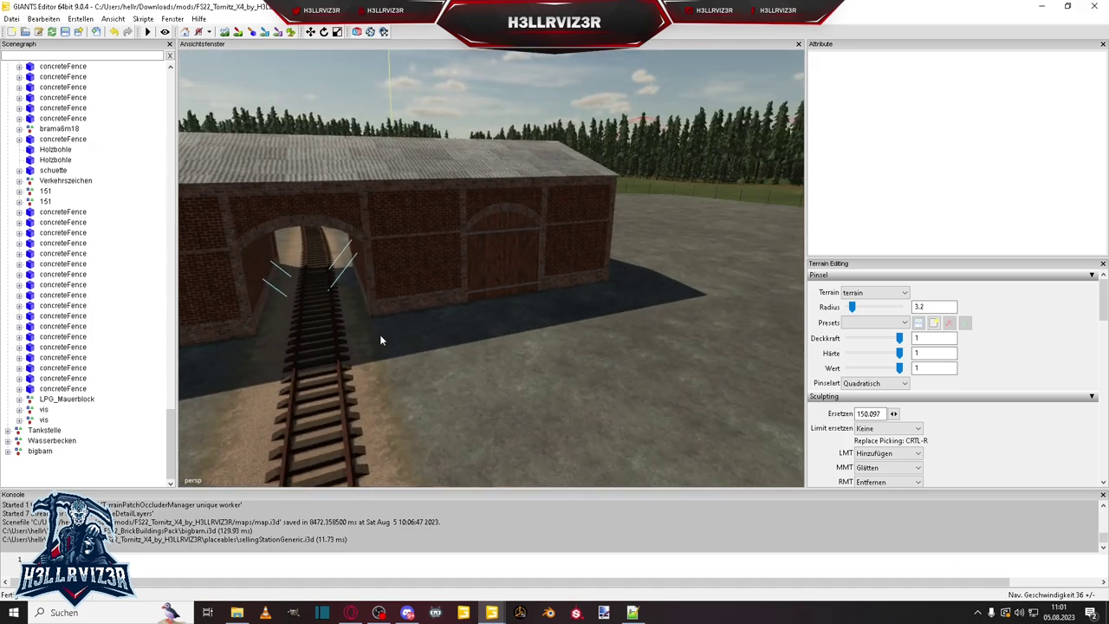
Look through the map's groups in the scenegraph, expand construction, and select buildingsPlaceholders
left_click_drag(172, 437, 182, 109)
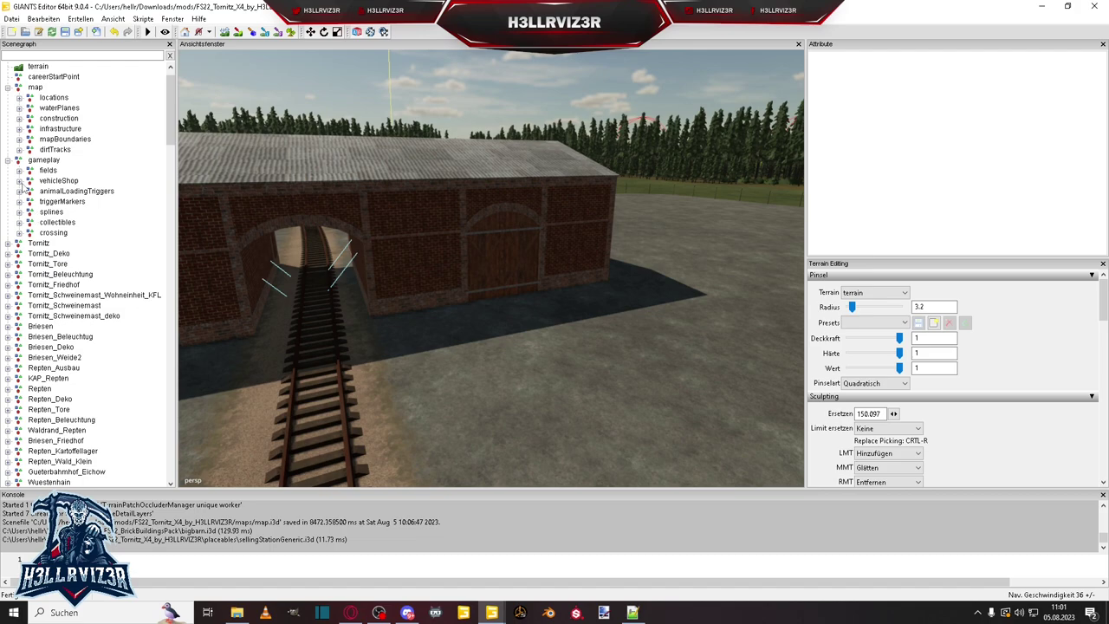
left_click(19, 139)
left_click(19, 140)
left_click(19, 129)
left_click(19, 129)
left_click(19, 129)
left_click(19, 129)
left_click(19, 119)
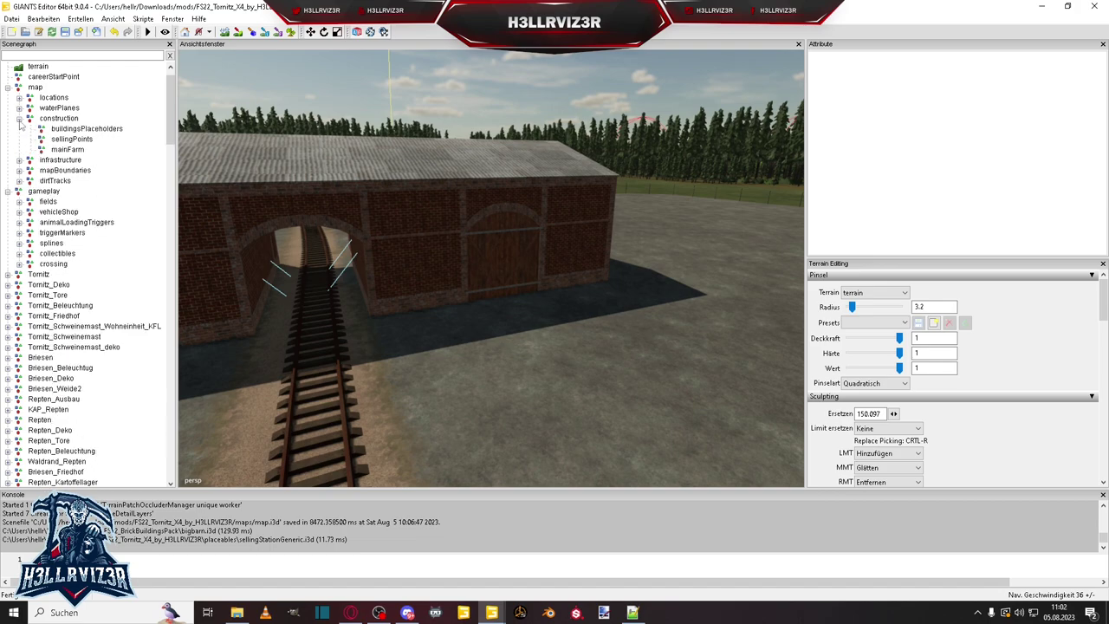
left_click(90, 128)
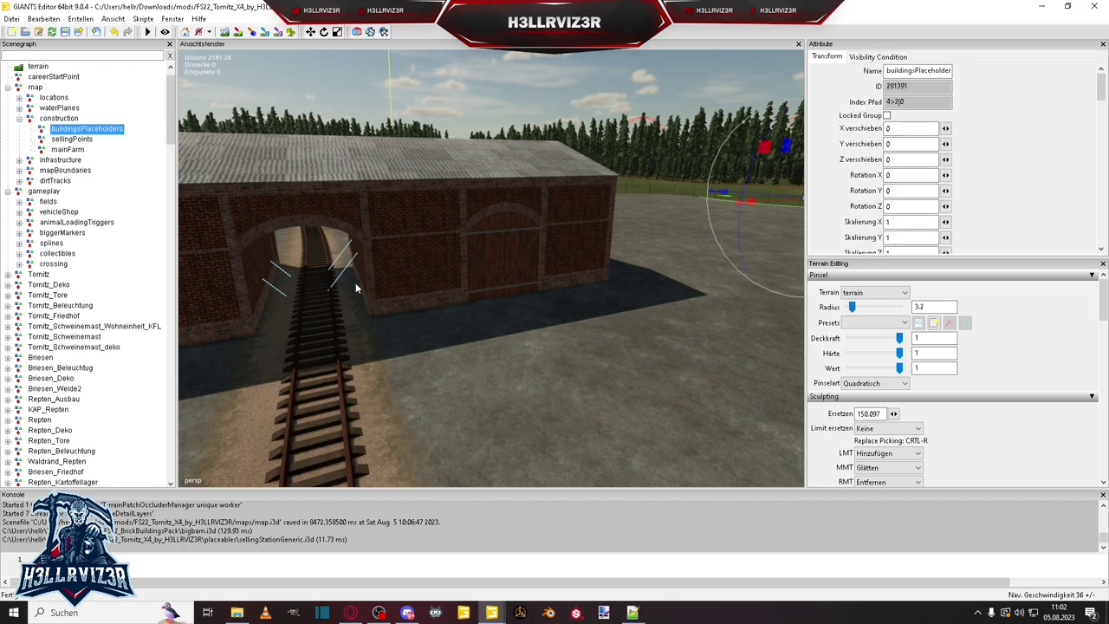
right_click_drag(418, 291, 626, 264)
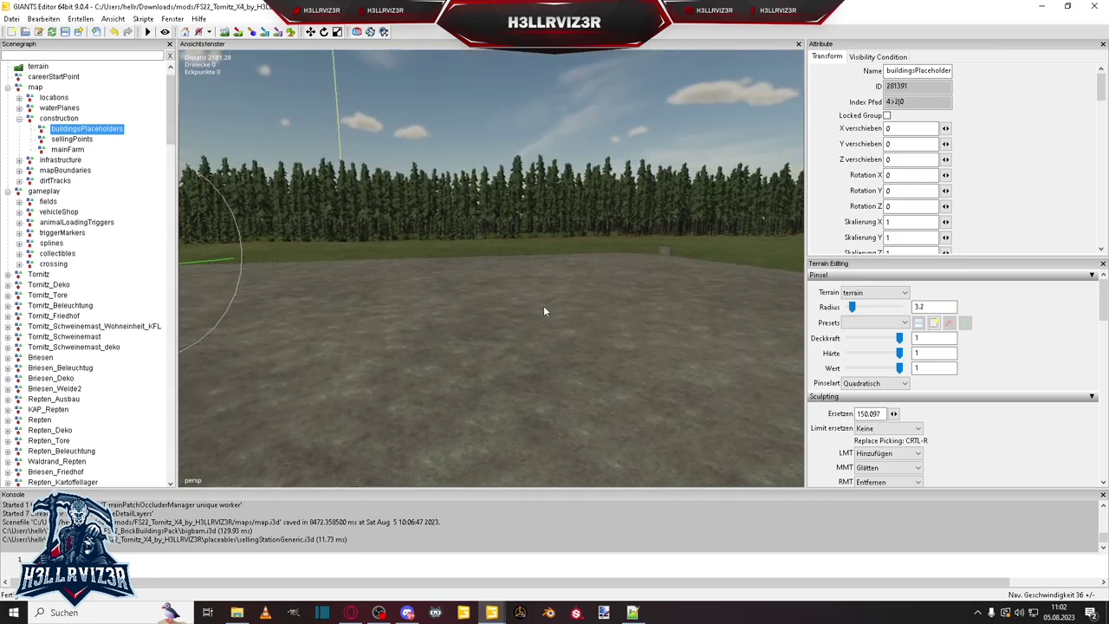
right_click_drag(591, 308, 382, 339)
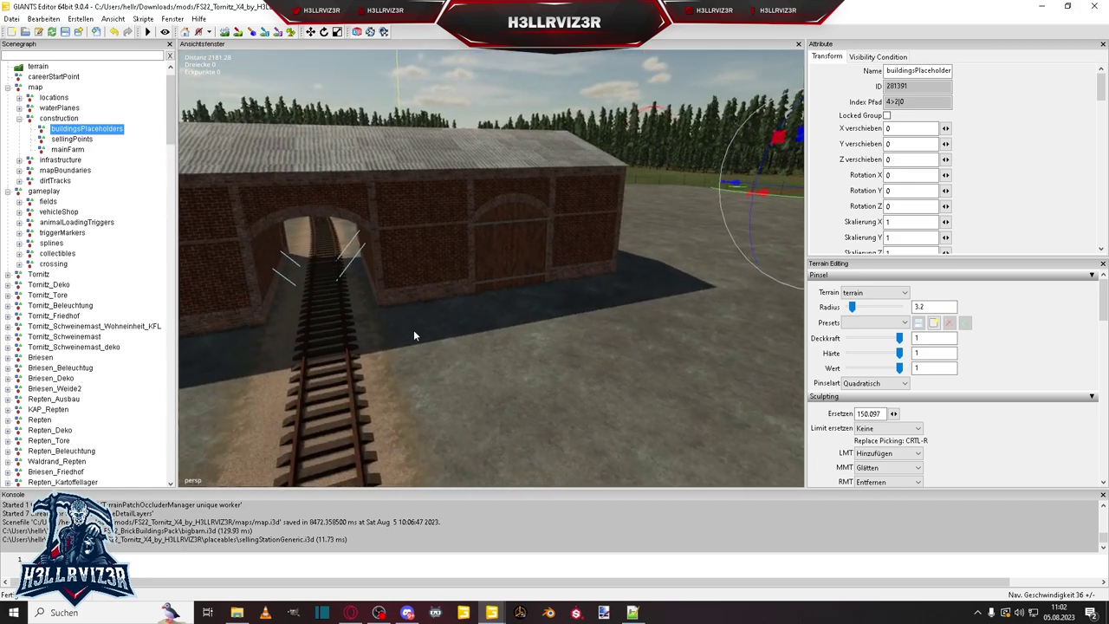
right_click_drag(520, 317, 485, 299)
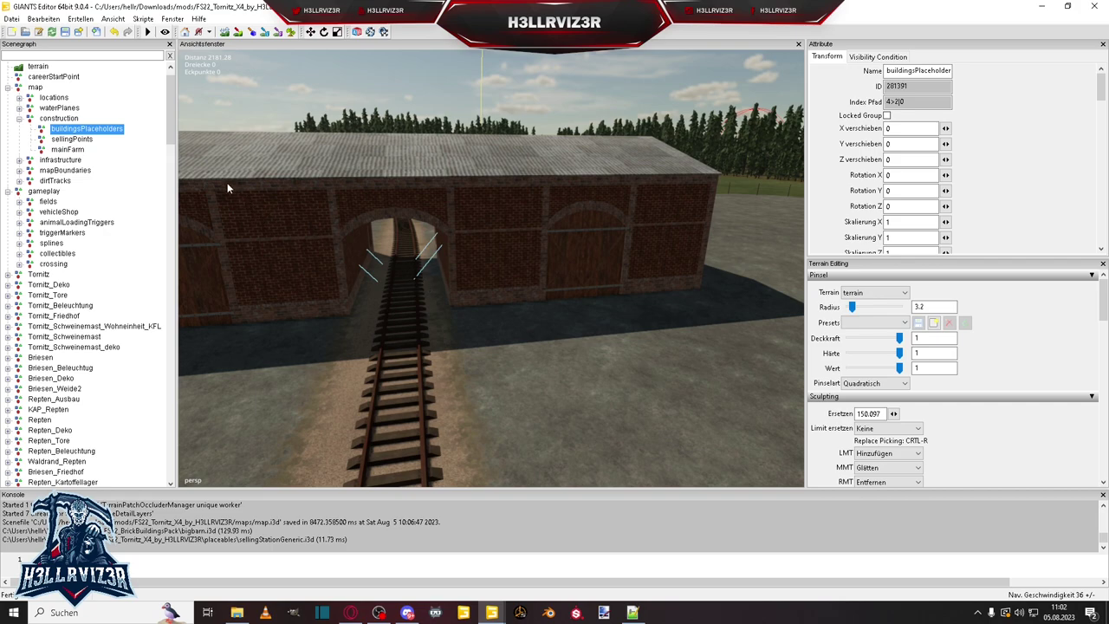
Select the bigbarn object at the end of the map's scenegraph and delete it
left_click_drag(172, 138, 185, 432)
left_click(40, 461)
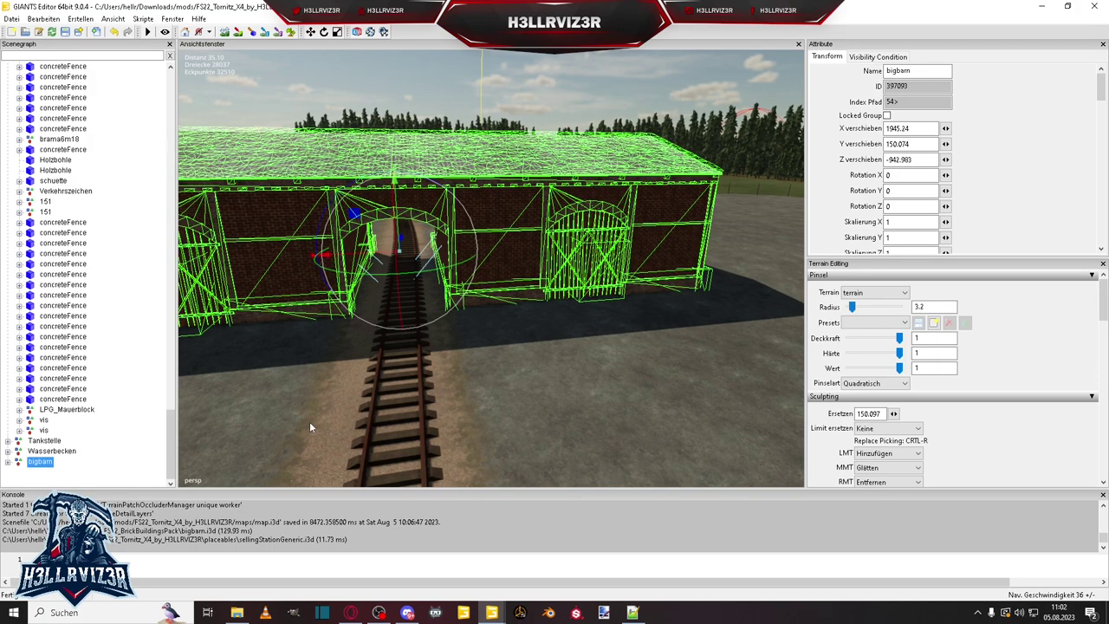
key("Delete")
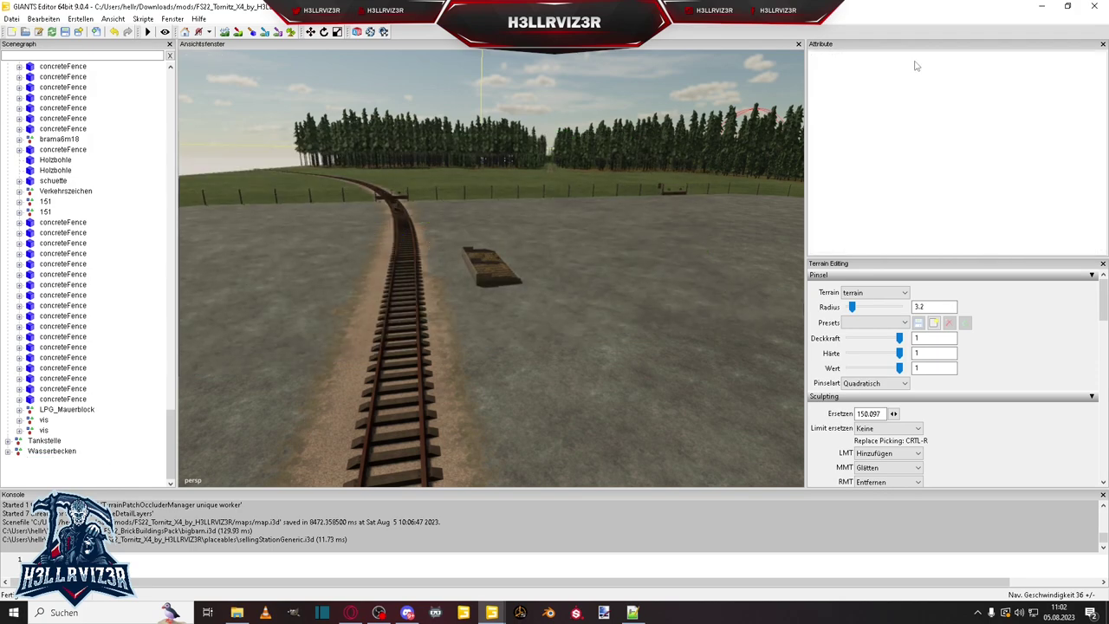
Switch to File Explorer, go up from placeables to the mod's main folder, and open its maps folder
left_click(236, 613)
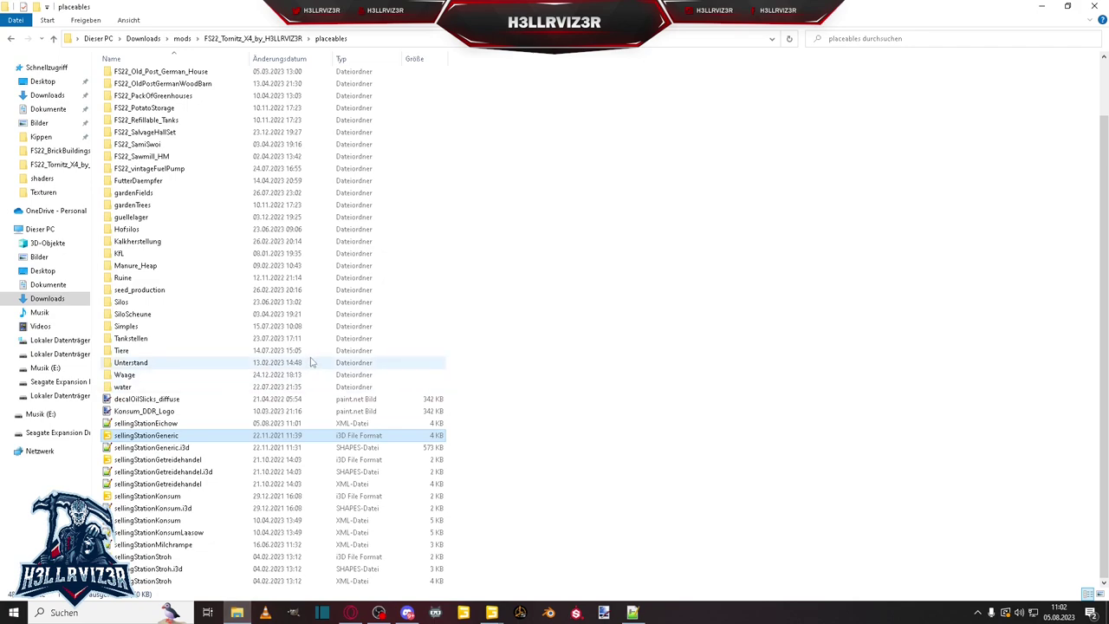
key("alt+Up")
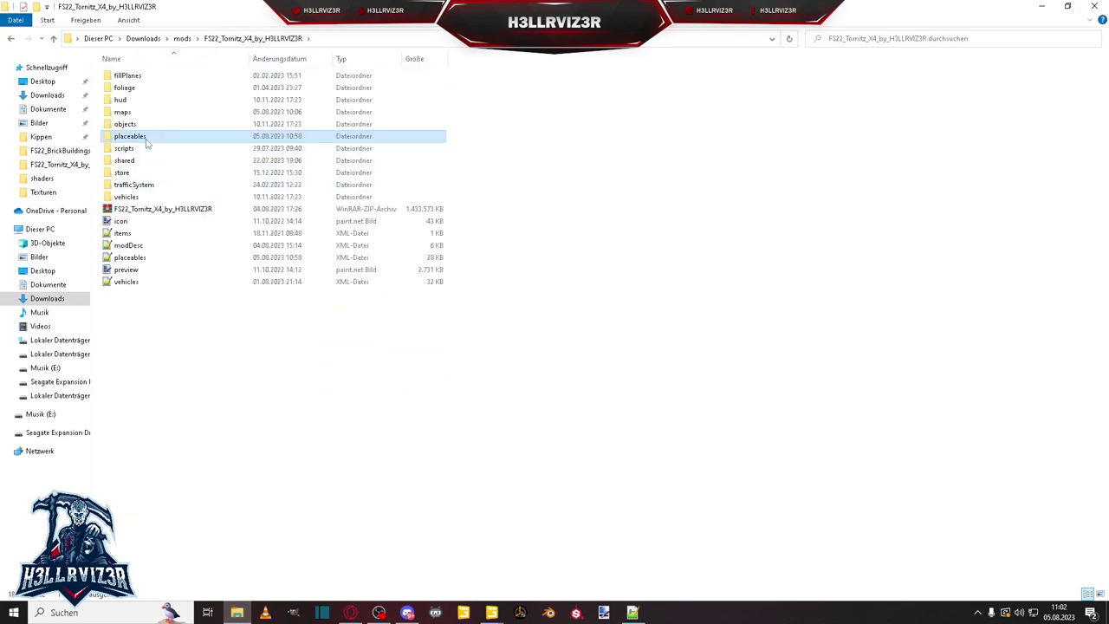
double_click(139, 113)
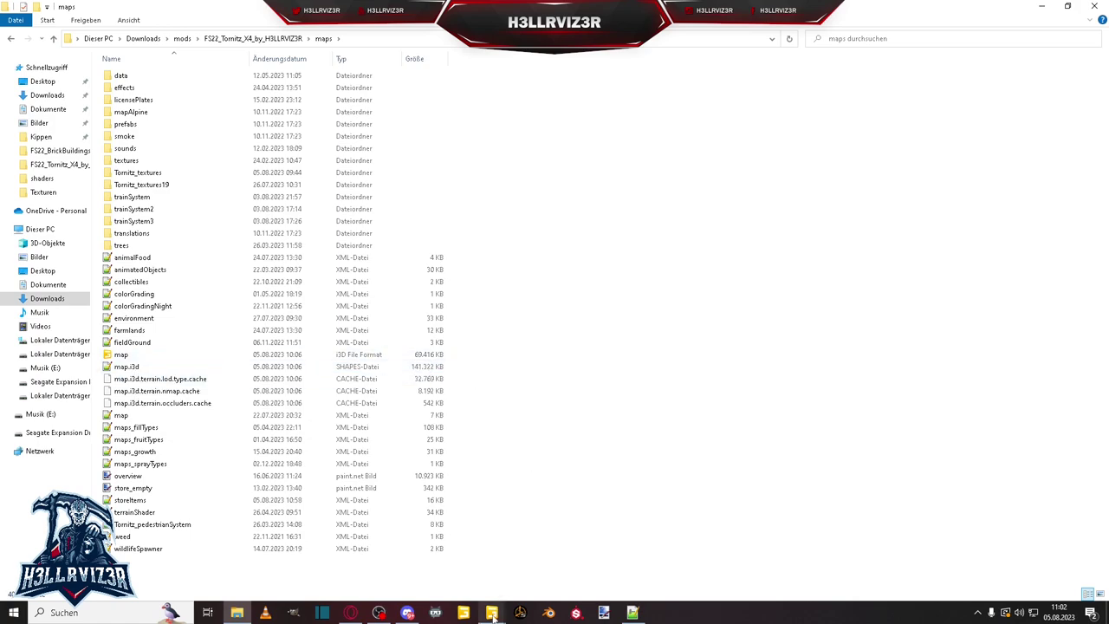
Close the sellingStationGeneric.i3d window in GIANTS Editor, saving its changes, and return to the map's editor window
mouse_move(494, 616)
left_click(555, 559)
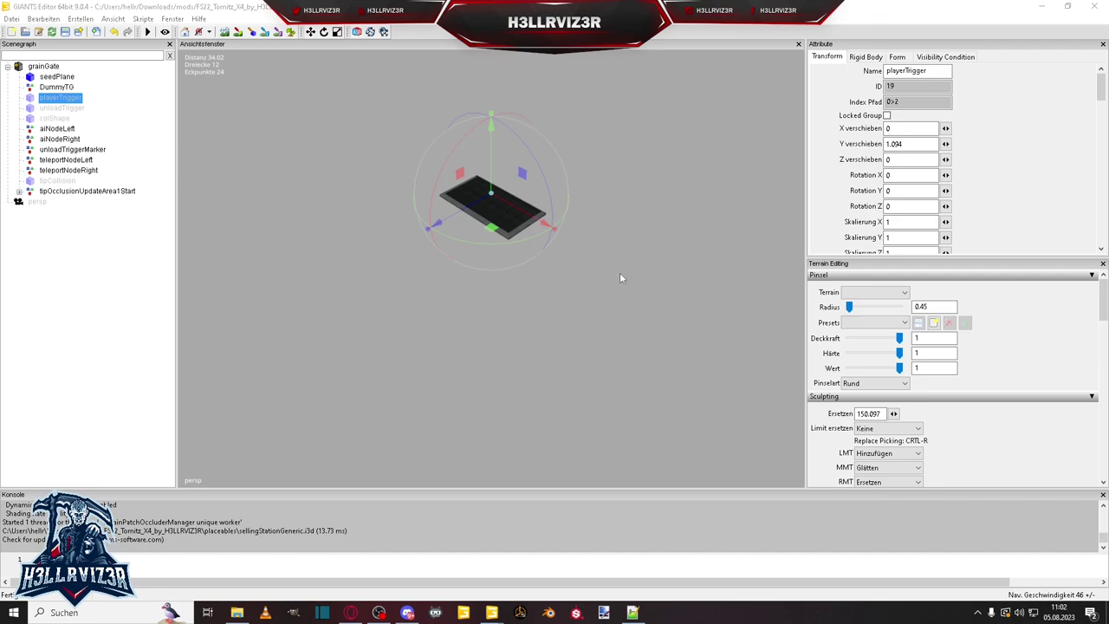
left_click(1097, 8)
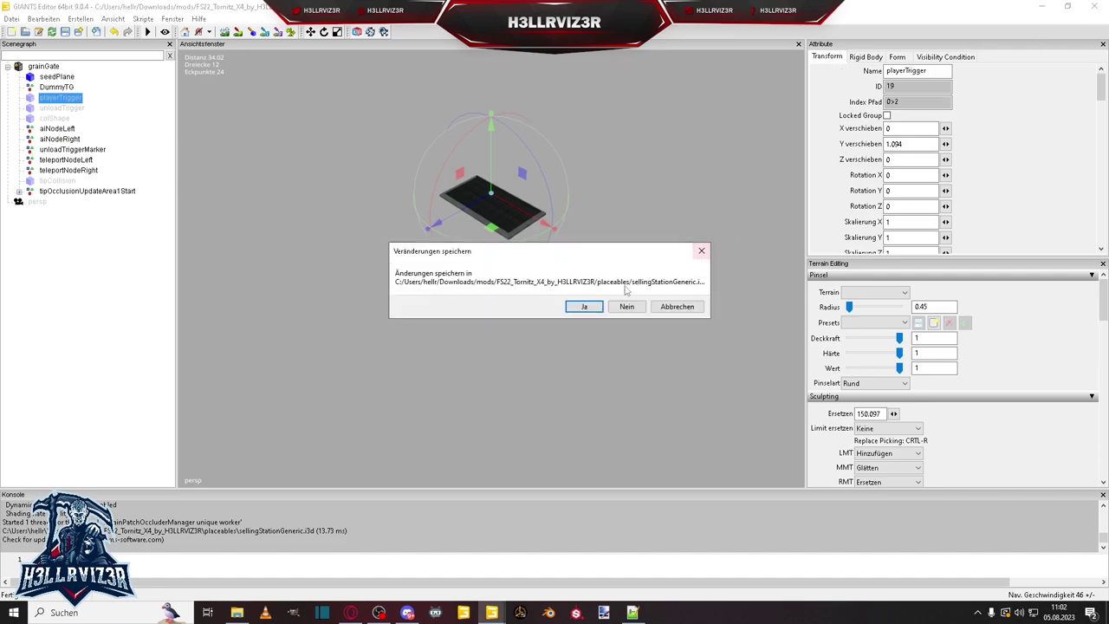
left_click(585, 308)
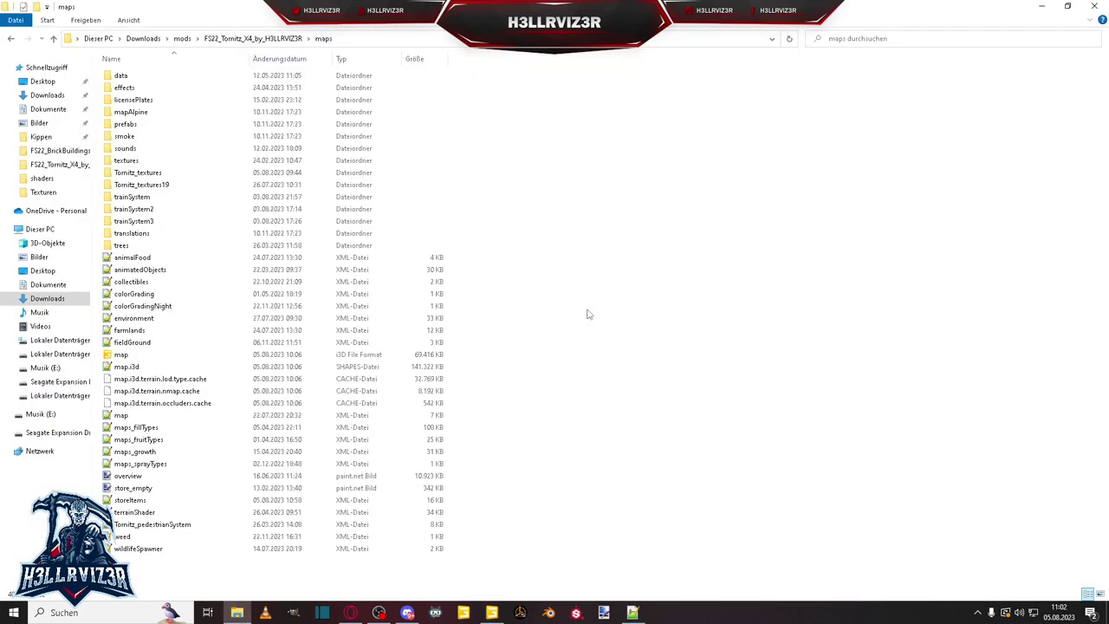
left_click(492, 613)
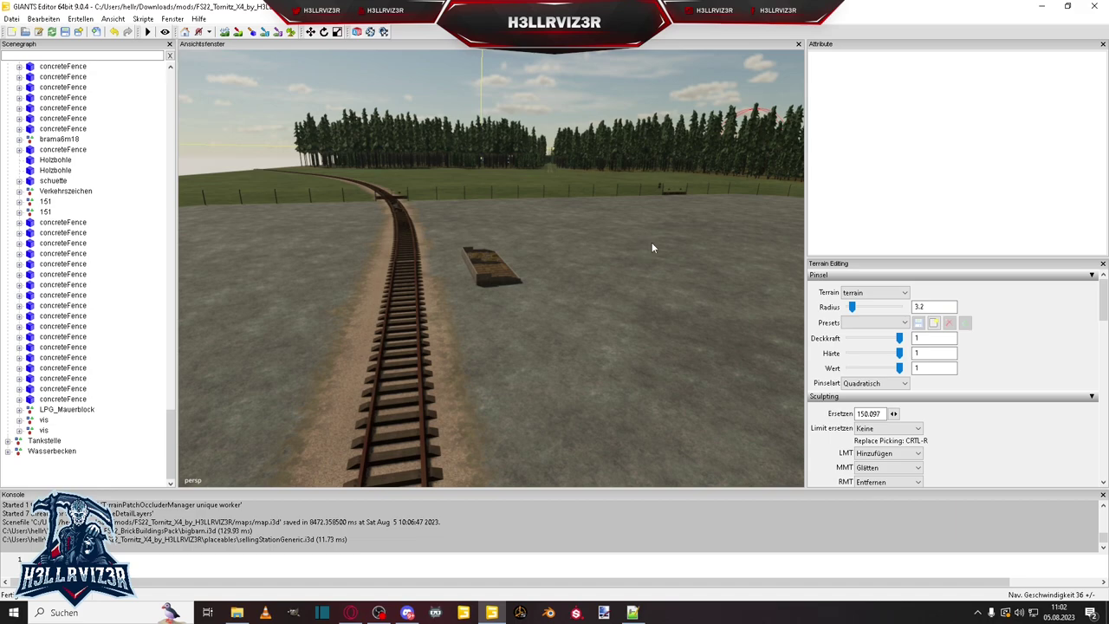
Close the map's GIANTS Editor window, saving its changes, and switch to File Explorer
left_click(1095, 6)
left_click(577, 311)
left_click(236, 612)
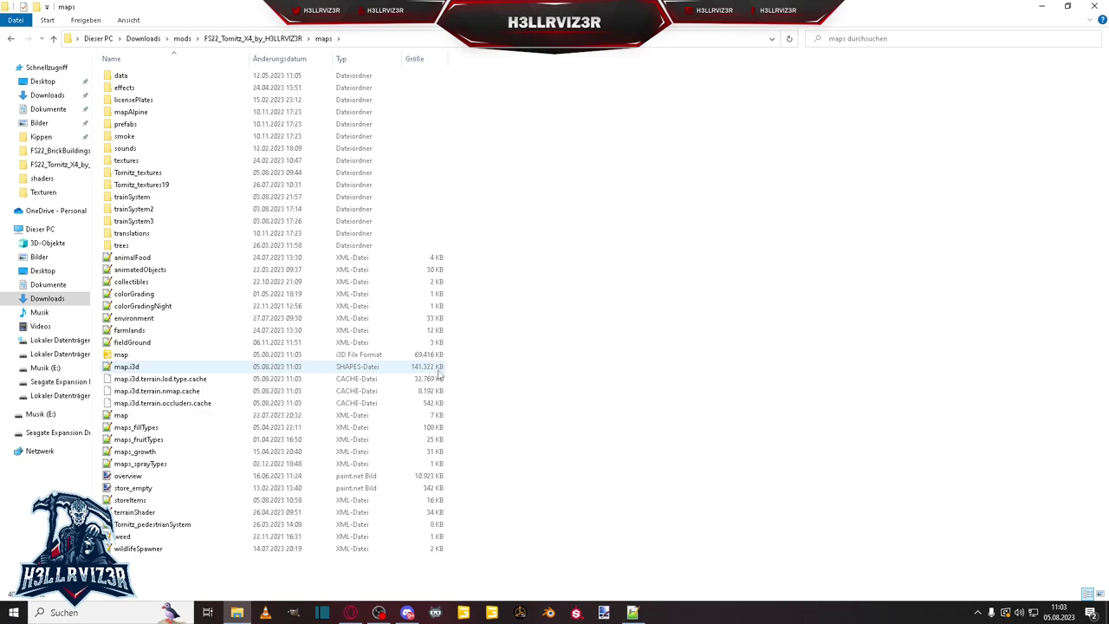
Switch to Notepad++ and review placeables.xml, modDesc.xml, storeItems.xml and the i3d filename in sellingStationEichow.xml
left_click(632, 612)
left_click(87, 47)
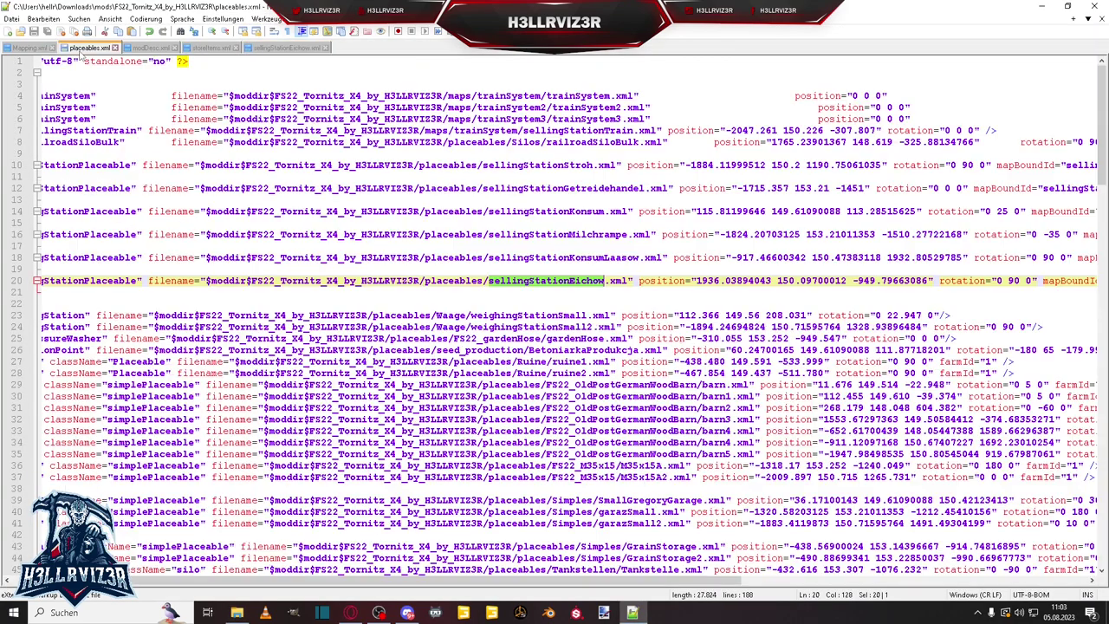
left_click(151, 50)
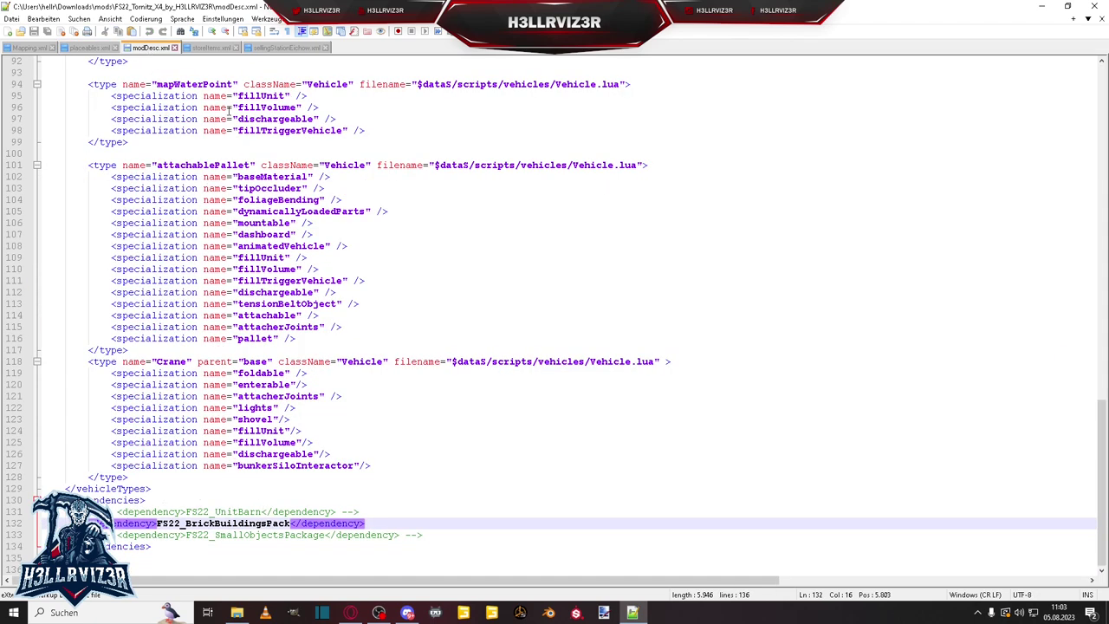
left_click(215, 49)
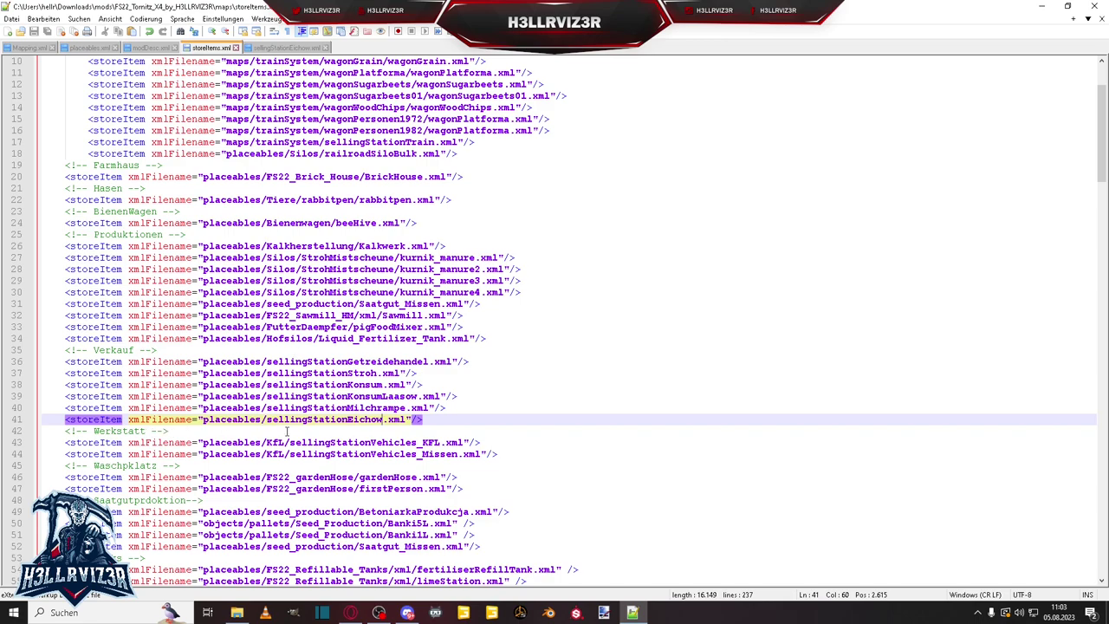
left_click(271, 49)
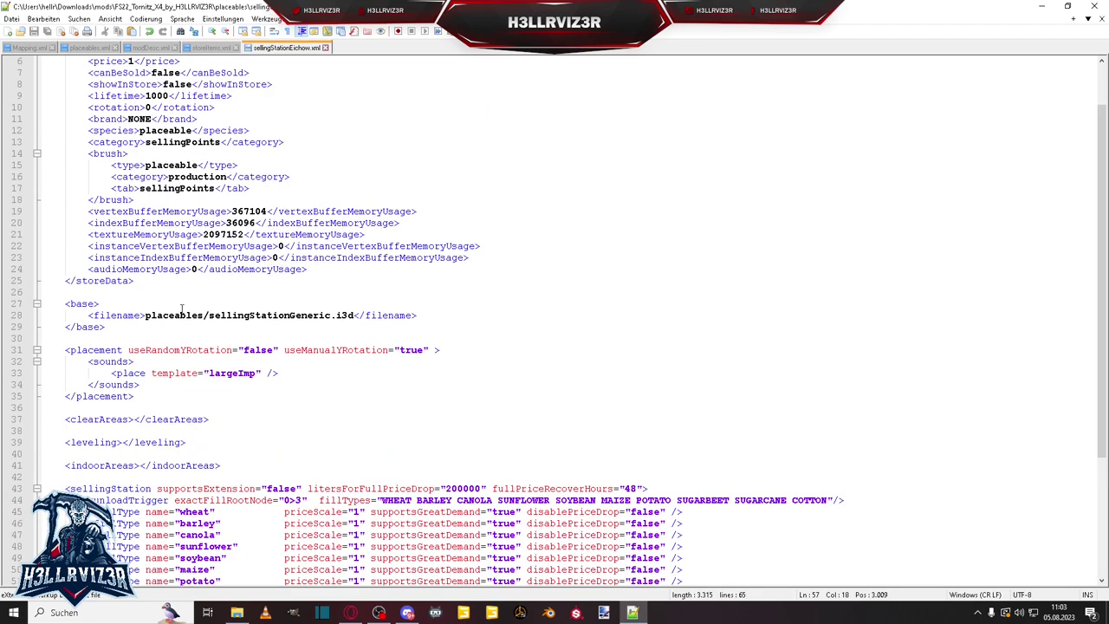
left_click(182, 314)
double_click(252, 316)
scroll(326, 319, "up", 2)
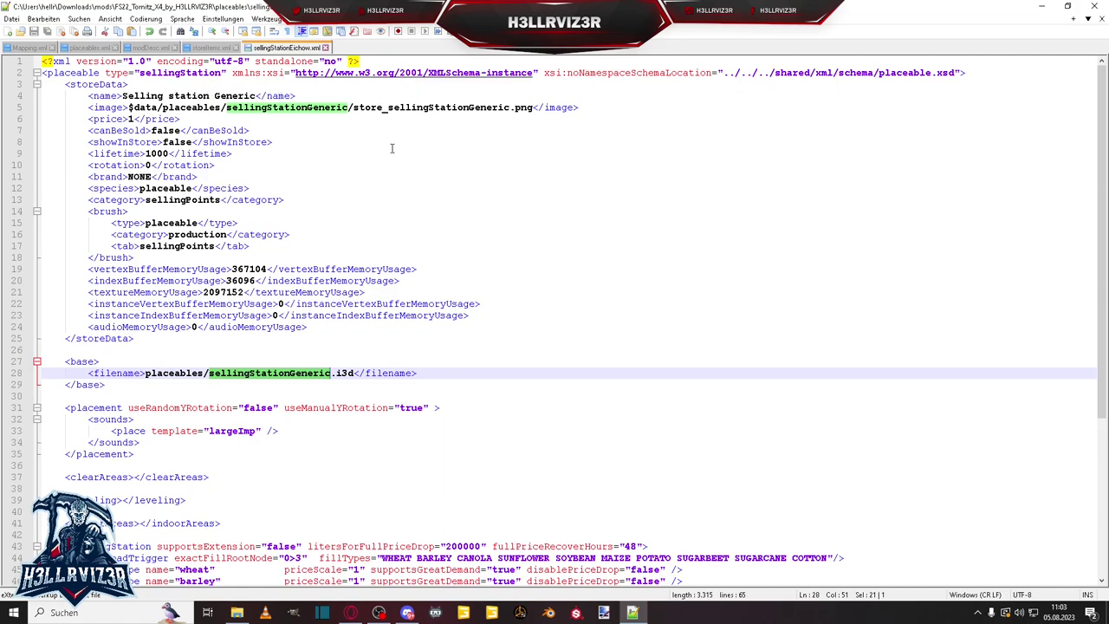
Switch to File Explorer and delete map.i3d.terrain.lod.type.cache and map.i3d.terrain.nmap.cache from the maps folder
left_click(236, 613)
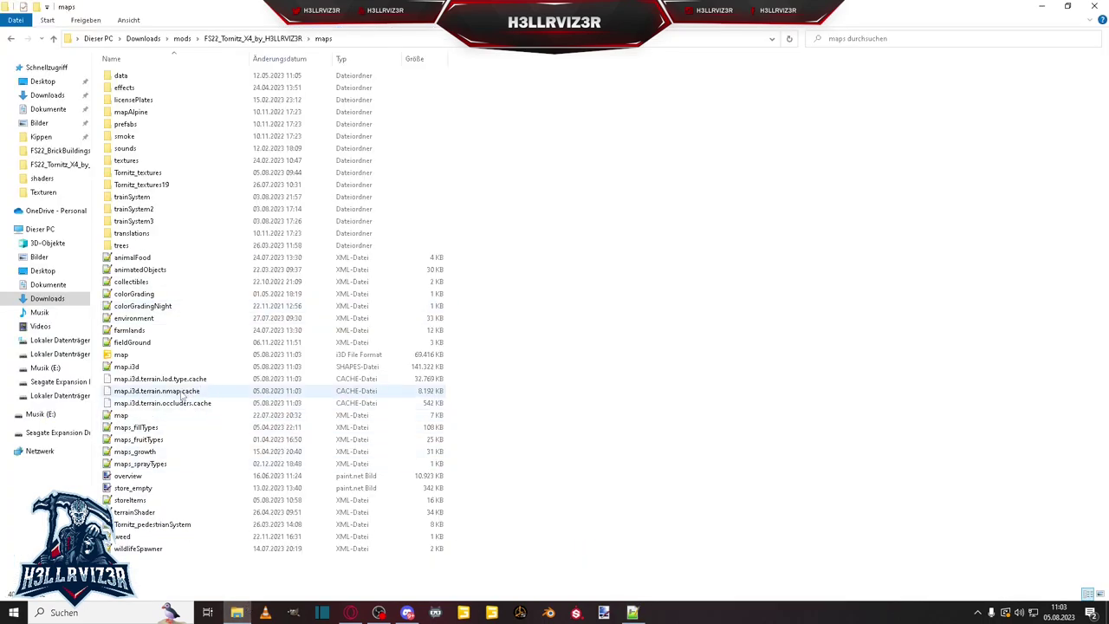
left_click(190, 383)
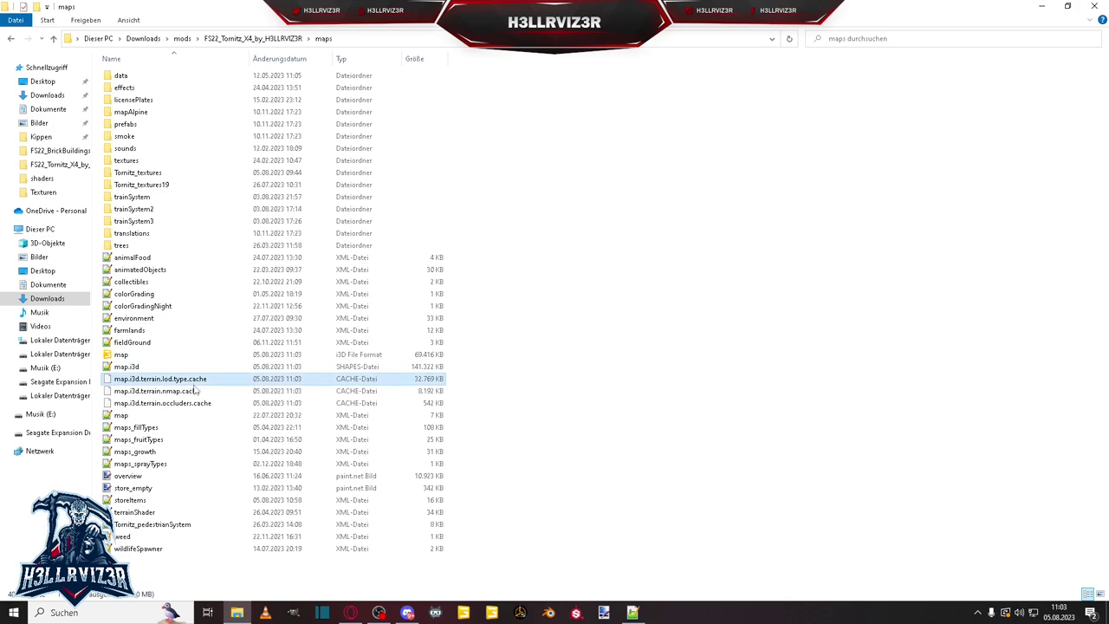
left_click(188, 392, "ctrl")
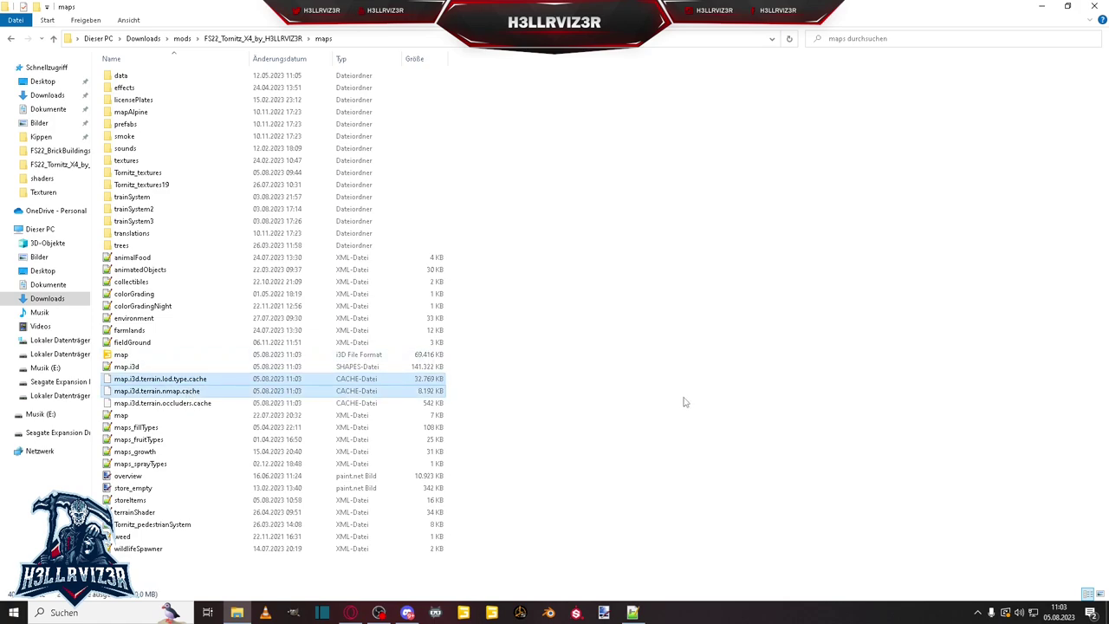
key("Delete")
In the mod's main folder, add all files and folders except the zip itself to the existing FS22_Tornitz_X4_by_H3LLRVIZ3R archive
left_click(253, 38)
left_click(192, 211)
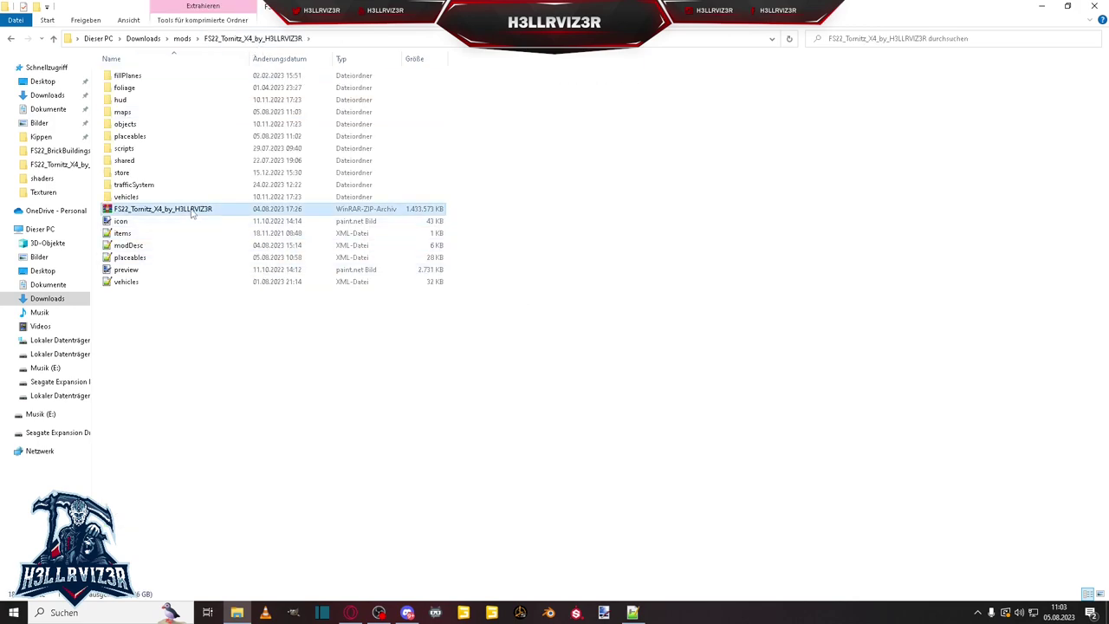
key("ctrl+a")
left_click(192, 211, "ctrl")
left_click_drag(192, 197, 211, 215)
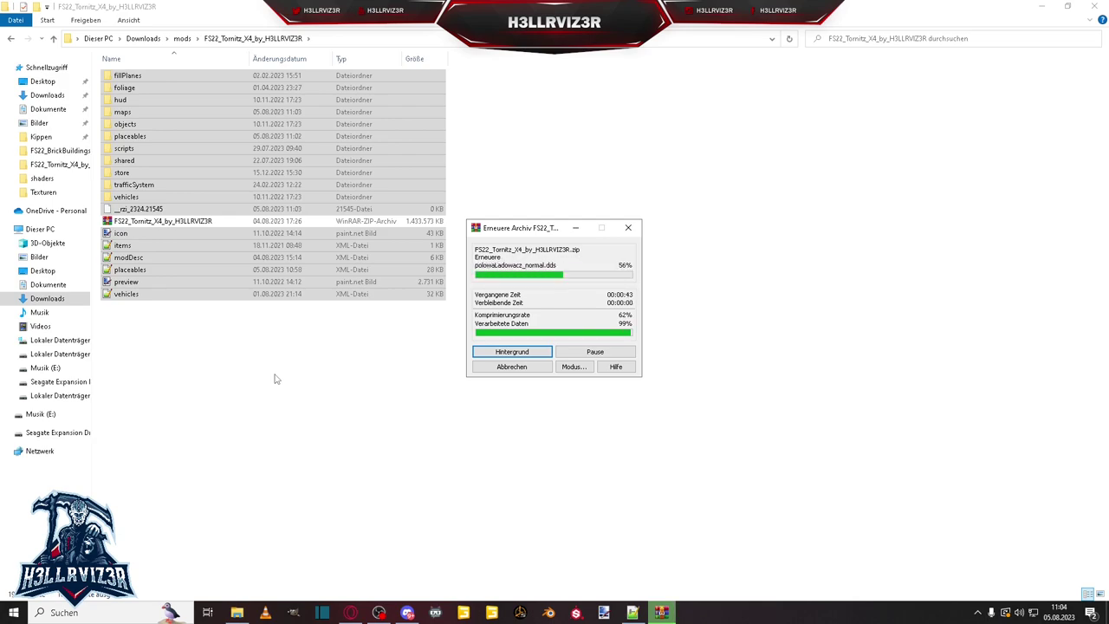
left_click(269, 369)
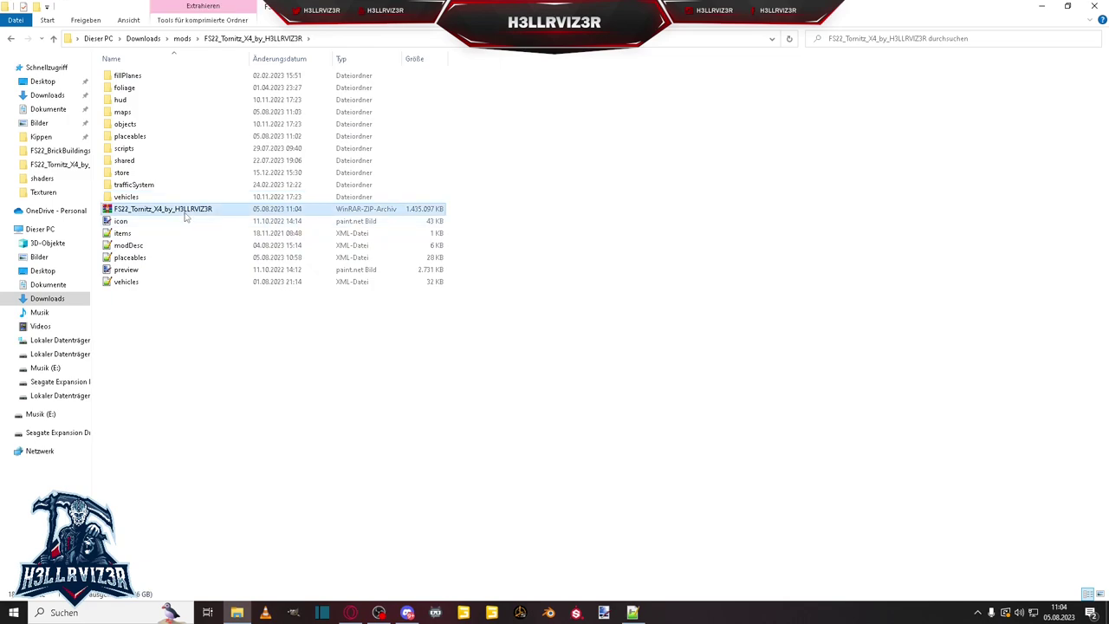
Copy the updated map archive into Documents > My Games > FarmingSimulator2022 > mods, replacing the existing file, and minimize File Explorer
left_click(54, 109)
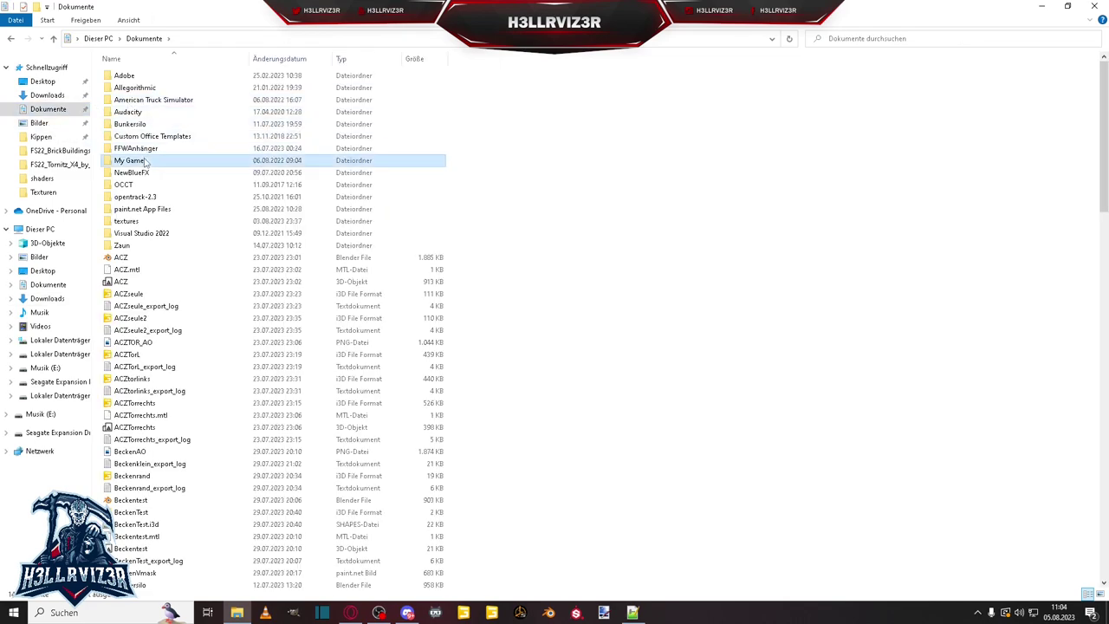
double_click(132, 161)
double_click(143, 88)
double_click(173, 149)
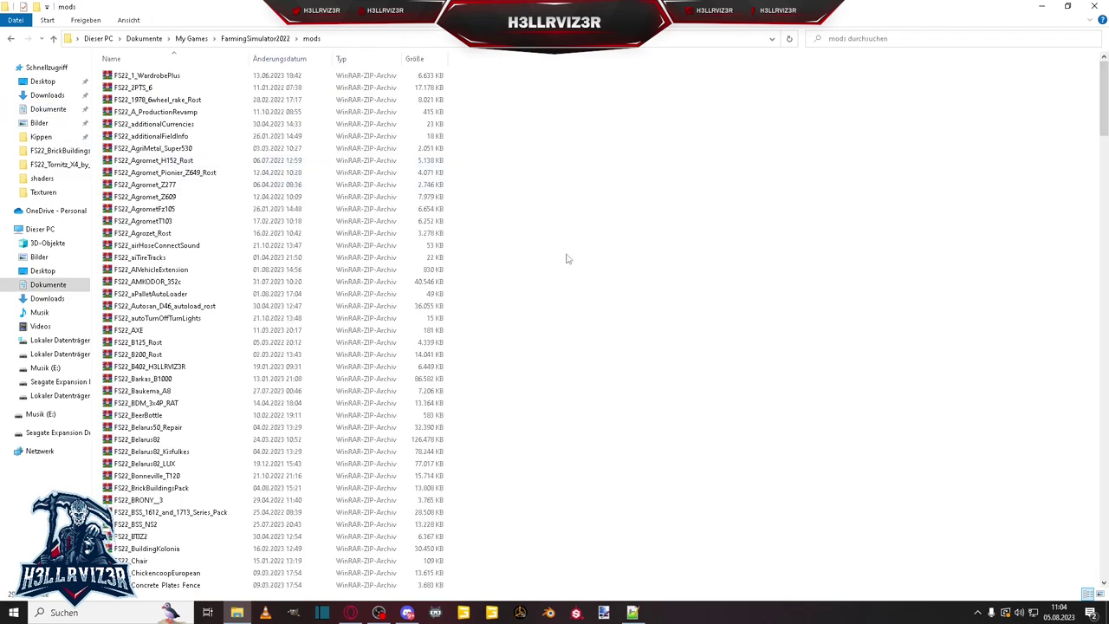
key("ctrl+v")
left_click(622, 224)
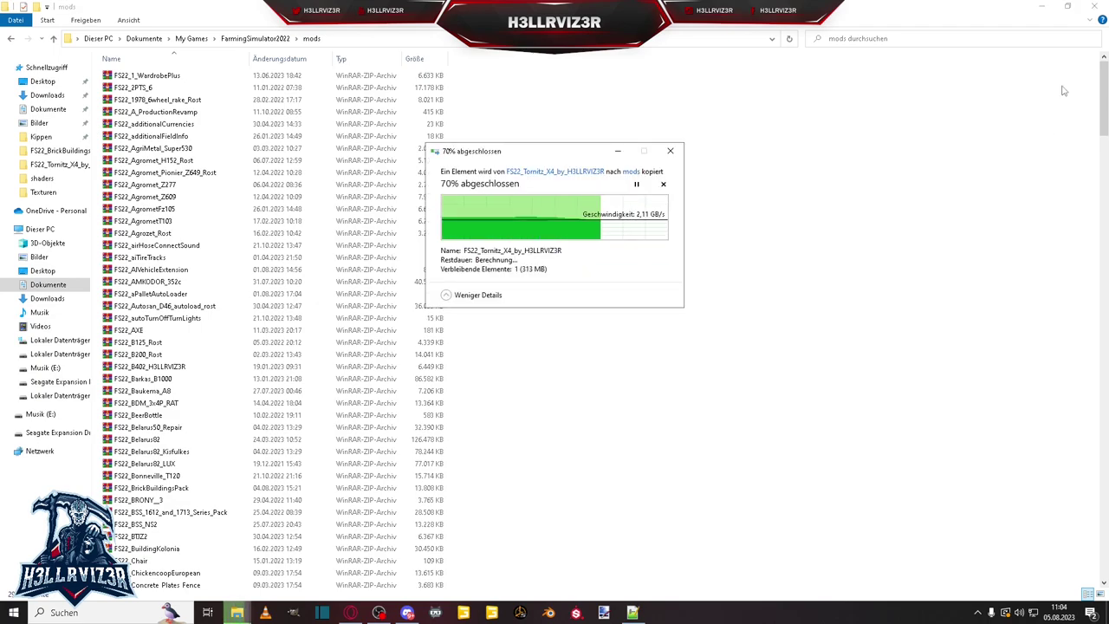
left_click(1043, 8)
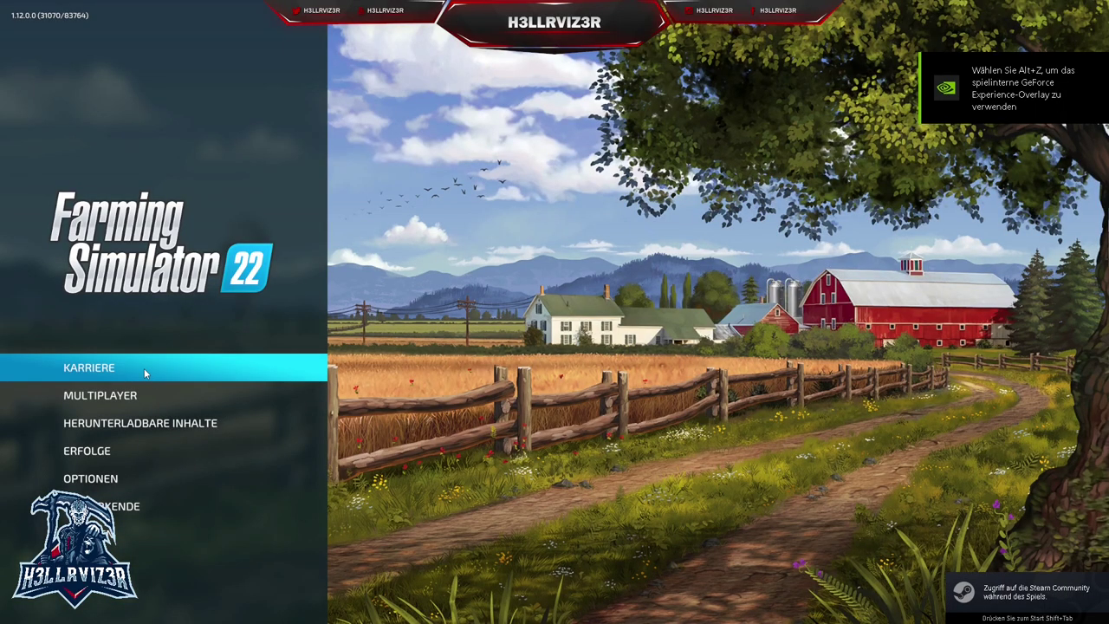
In Farming Simulator 22, start a new career in the free save slot on the Tornitz map
left_click(144, 368)
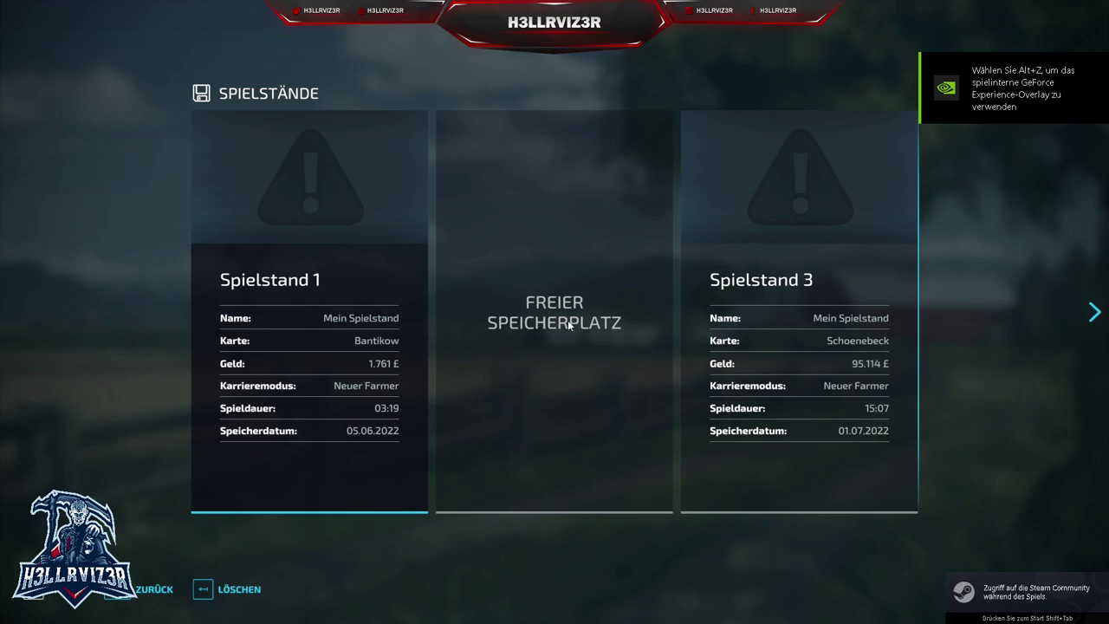
left_click(569, 325)
left_click(387, 350)
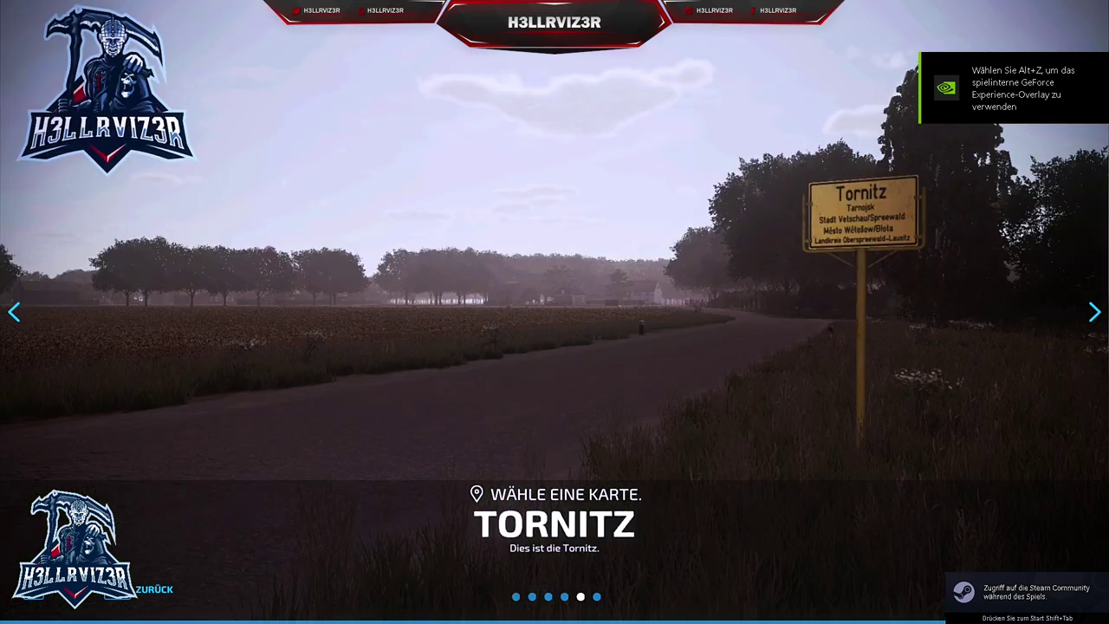
left_click(502, 380)
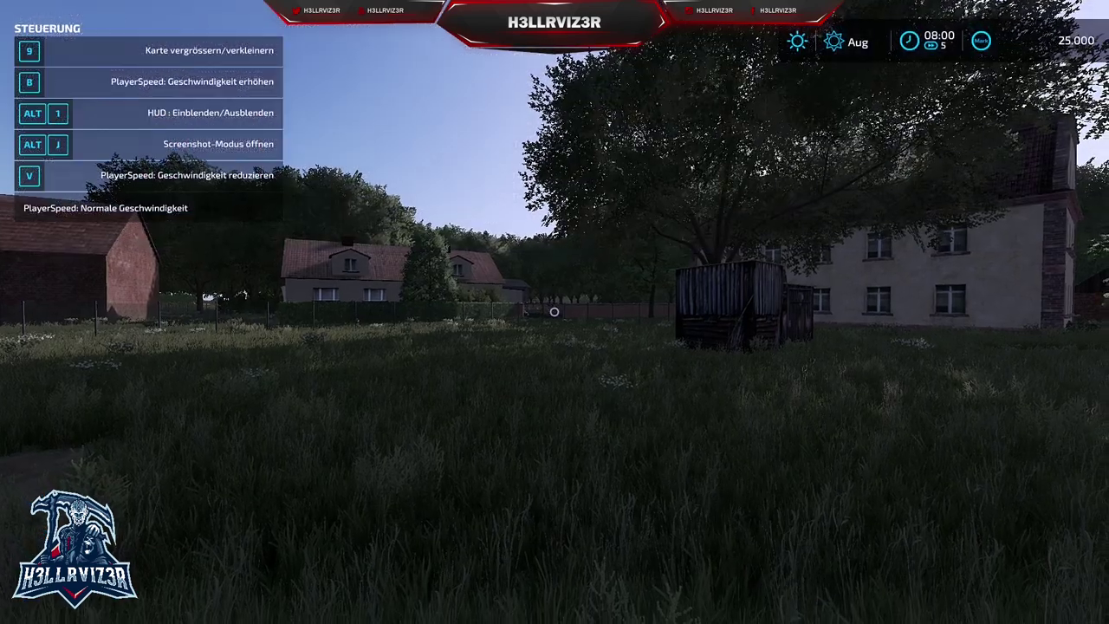
Open the in-game map and visit the Alte Kraftstoffpumpe at the map's northern edge
key("Escape")
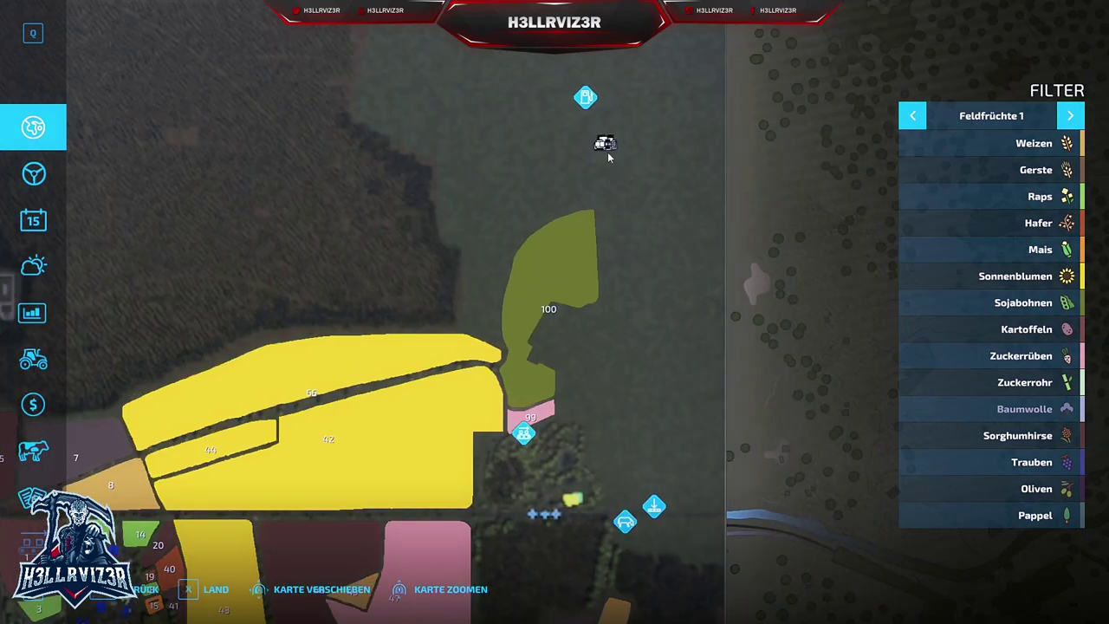
left_click(602, 143)
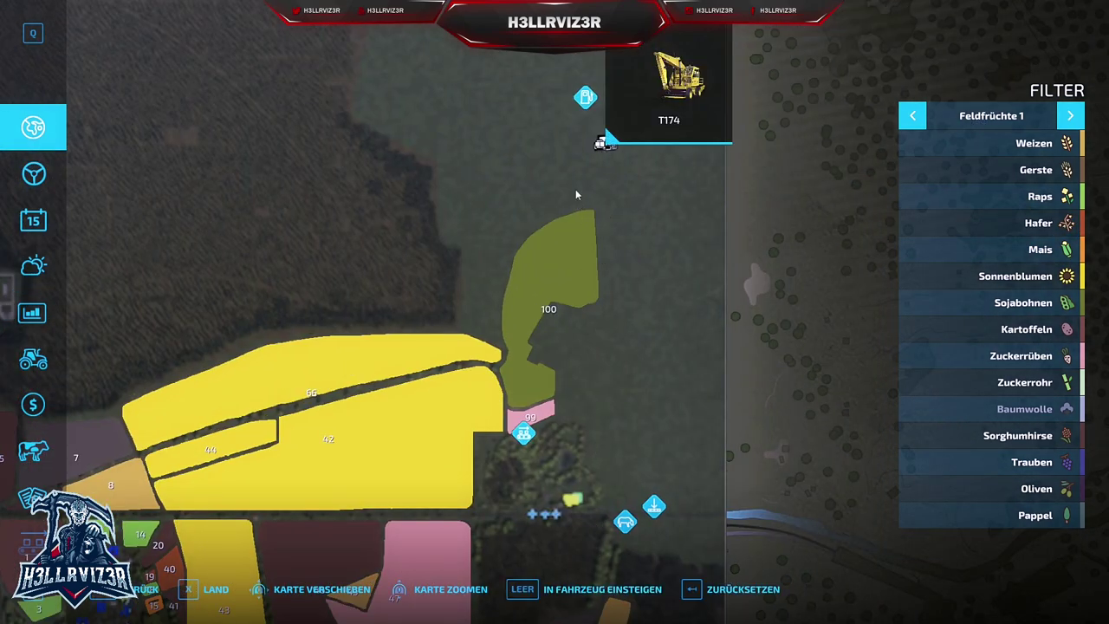
left_click(582, 102)
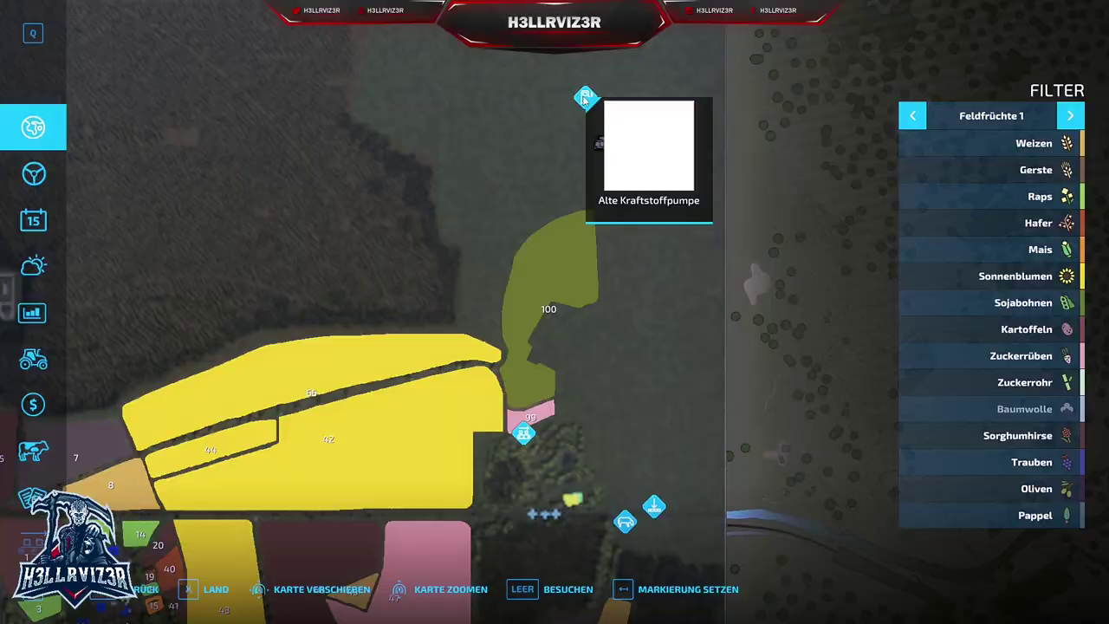
left_click(547, 589)
Run from the fuel pump to the railway gate of the fenced yard with PlayerSpeed at x8
key("b")
key("b")
key("b")
key("w")
key("b")
key("v")
key("v")
key("v")
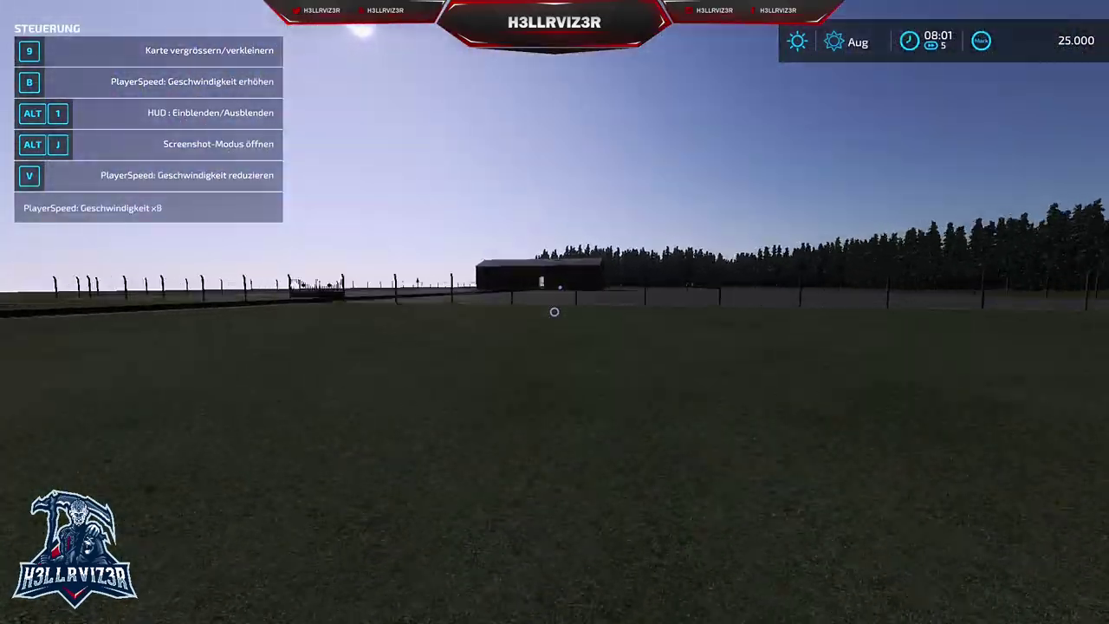
key("w")
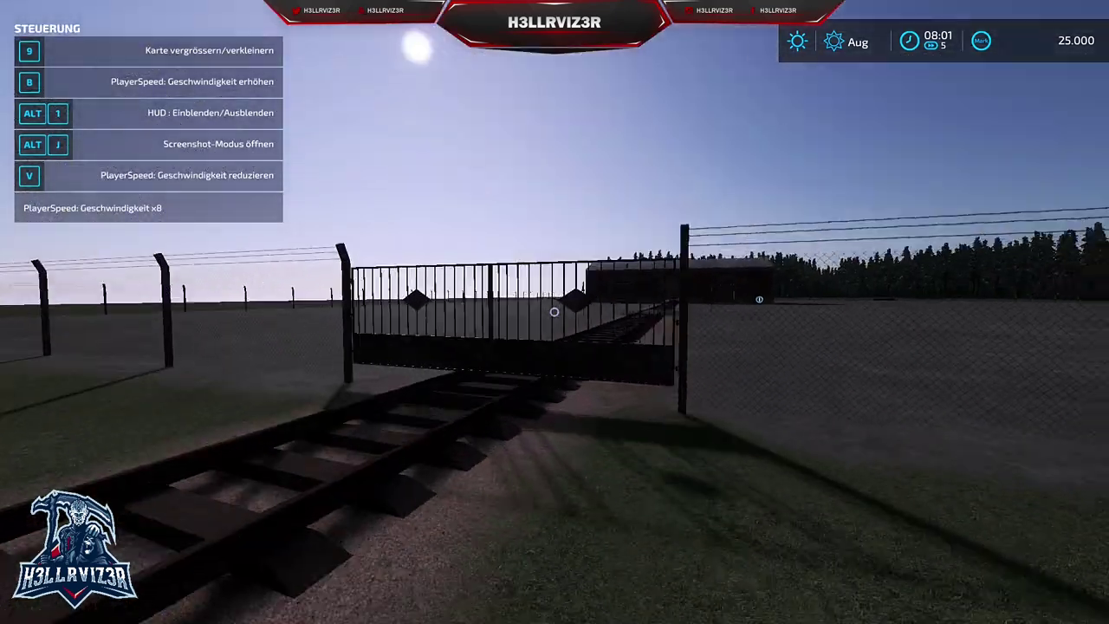
Reduce PlayerSpeed to x3, enter the brick barn and inspect the unloading grates inside from several sides
key("r")
key("v")
key("v")
key("w")
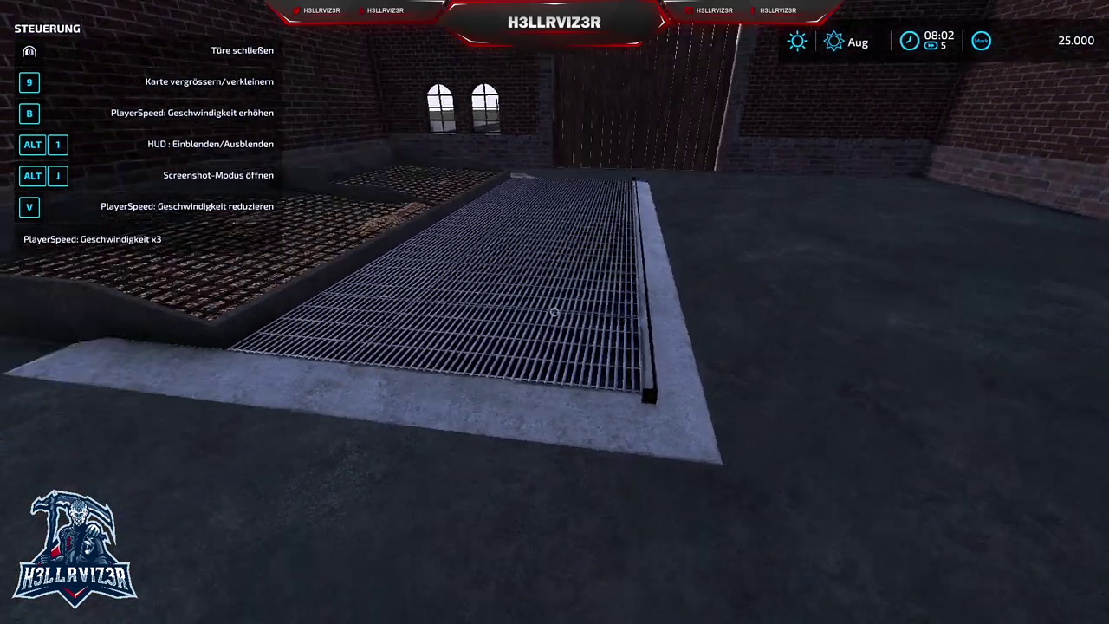
key("w")
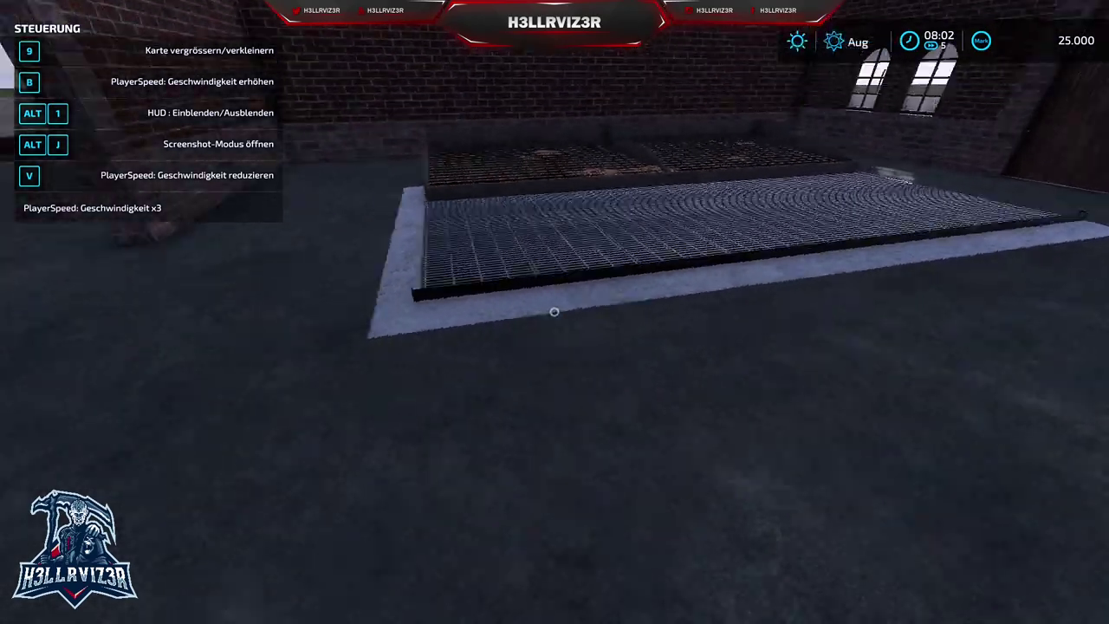
key("w")
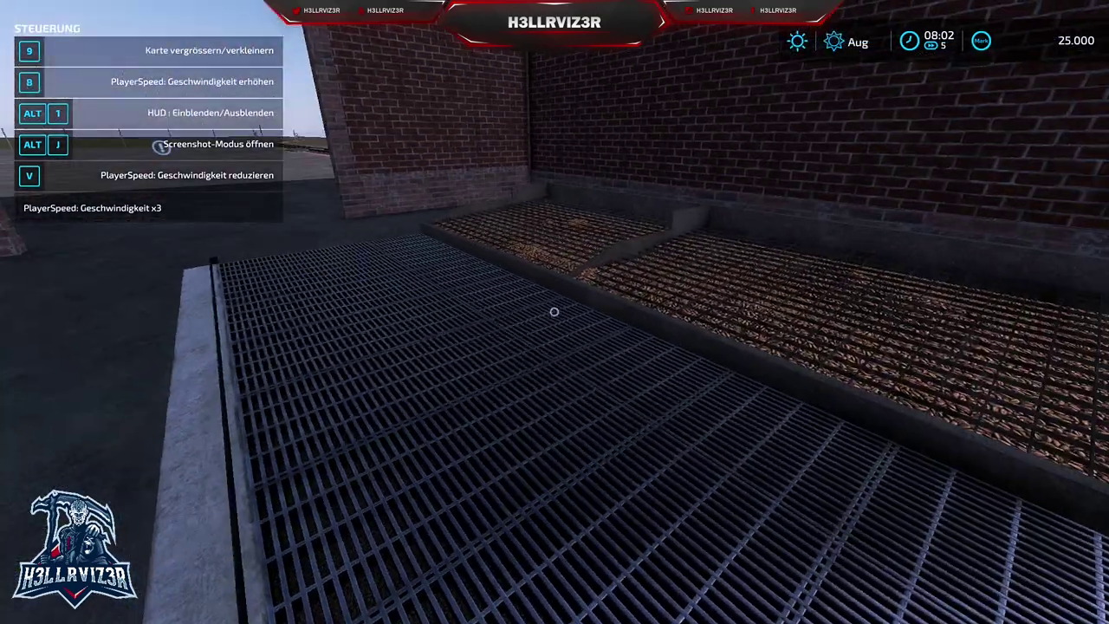
key("s")
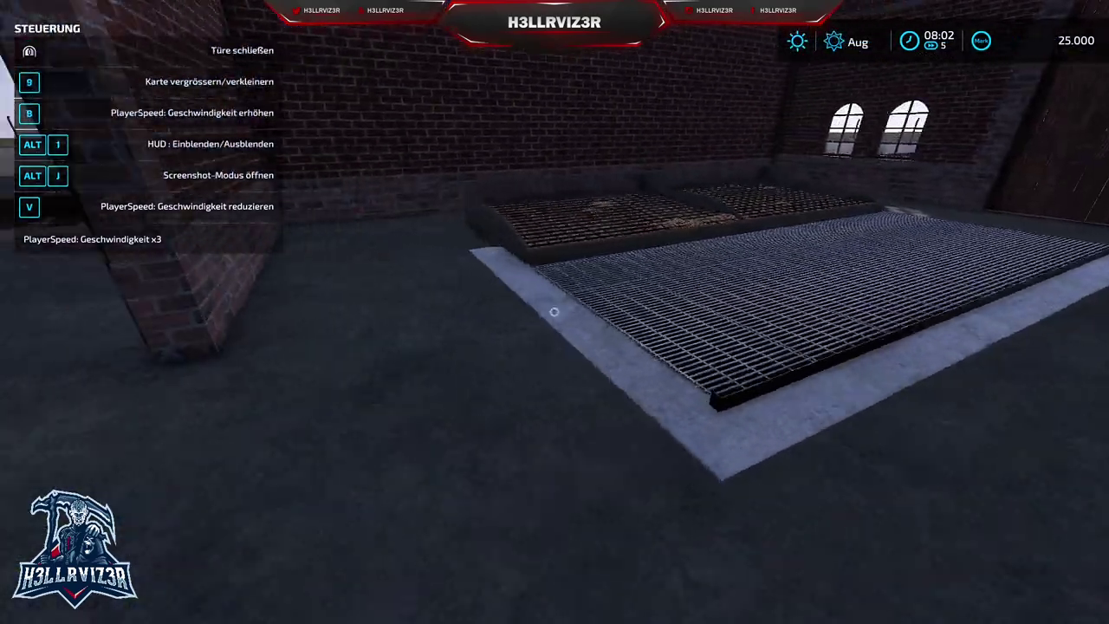
key("w")
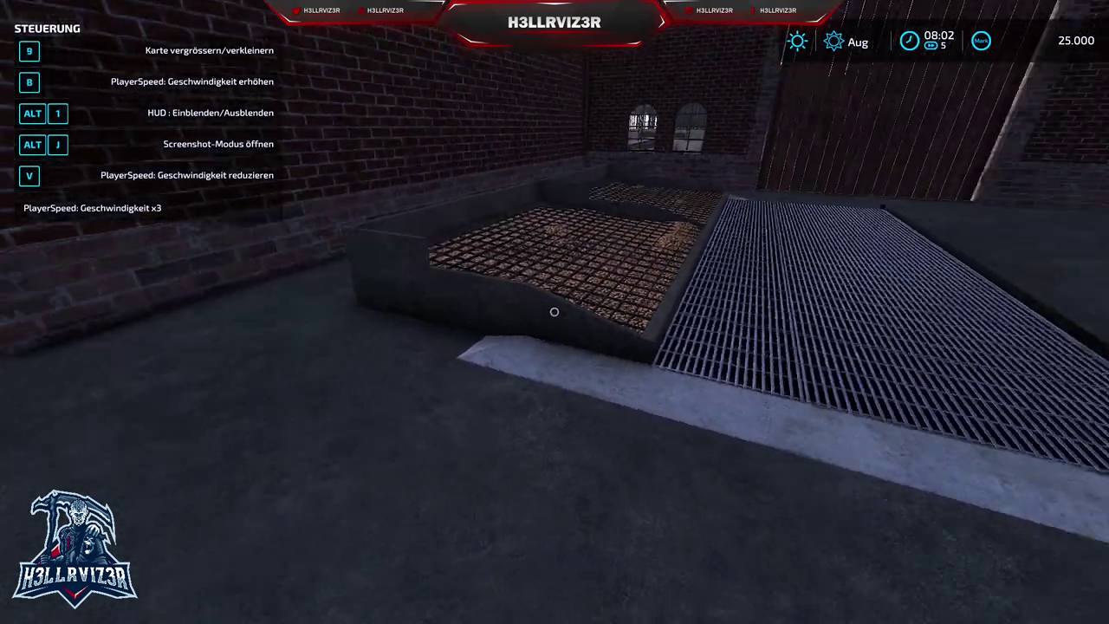
key("w")
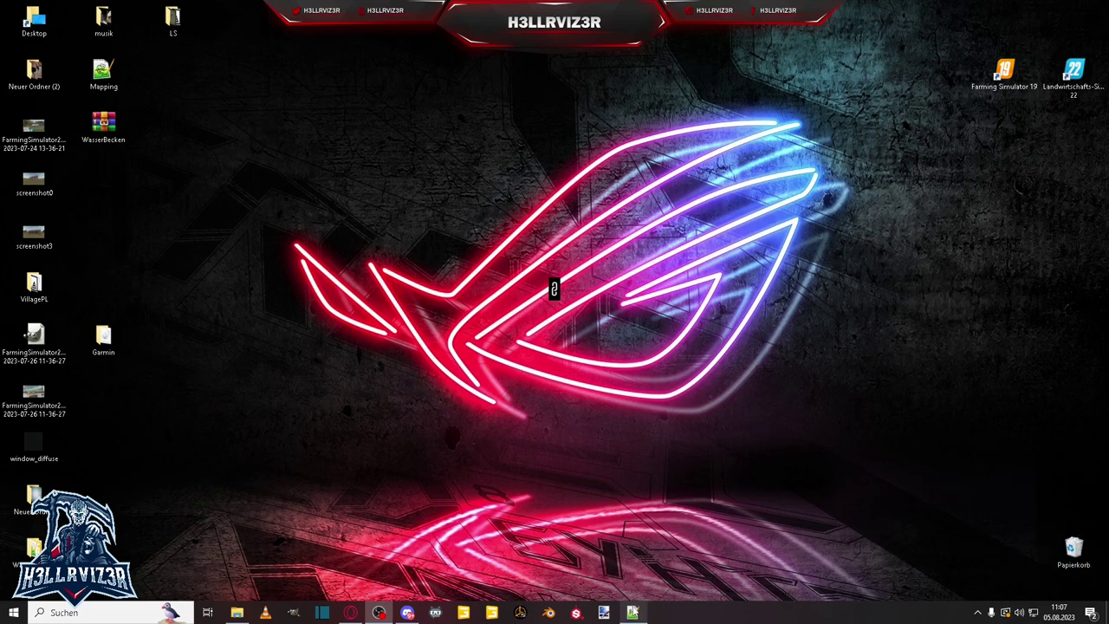
Switch to Notepad++ and review the clearAreas, indoorAreas, leveling and placement entries of sellingStationEichow.xml
left_click(632, 613)
scroll(320, 315, "down", 3)
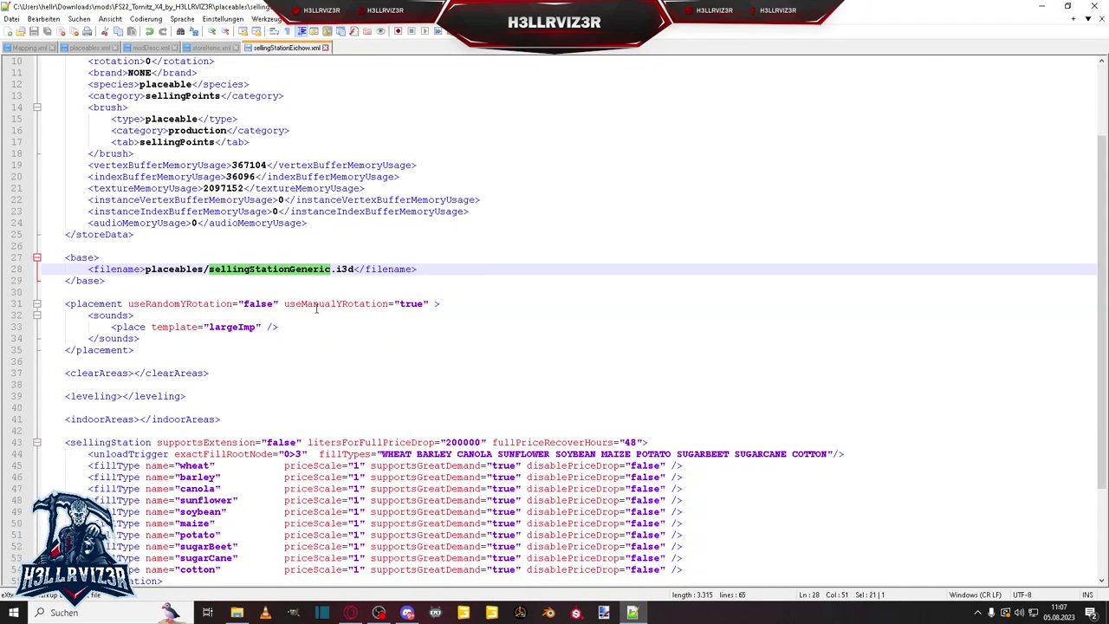
scroll(146, 310, "down", 2)
triple_click(106, 304)
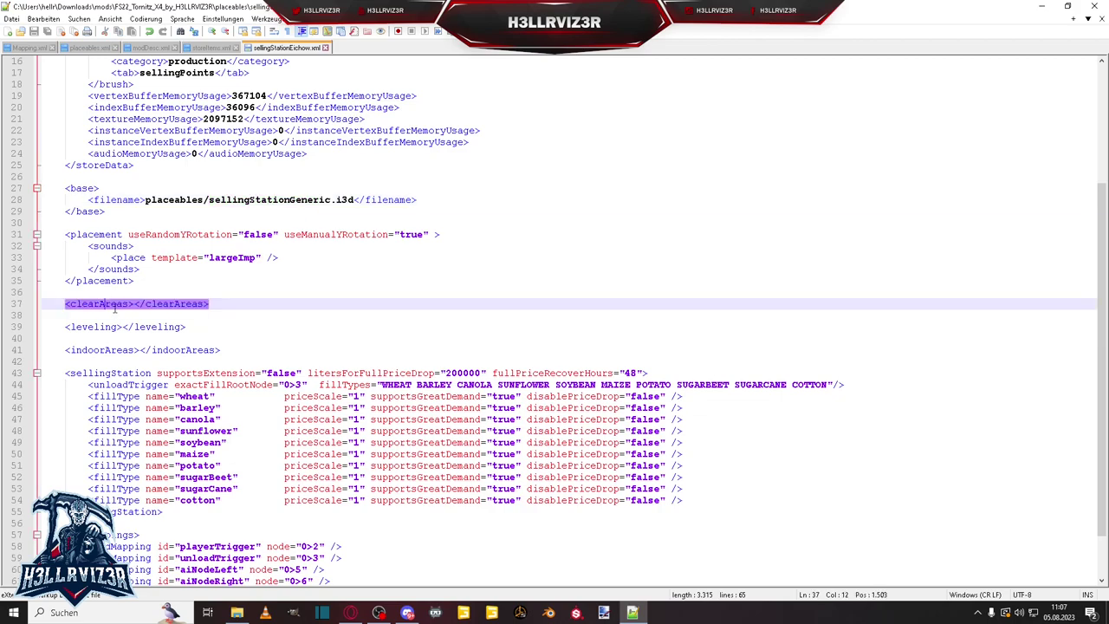
scroll(131, 313, "down", 2)
triple_click(106, 291)
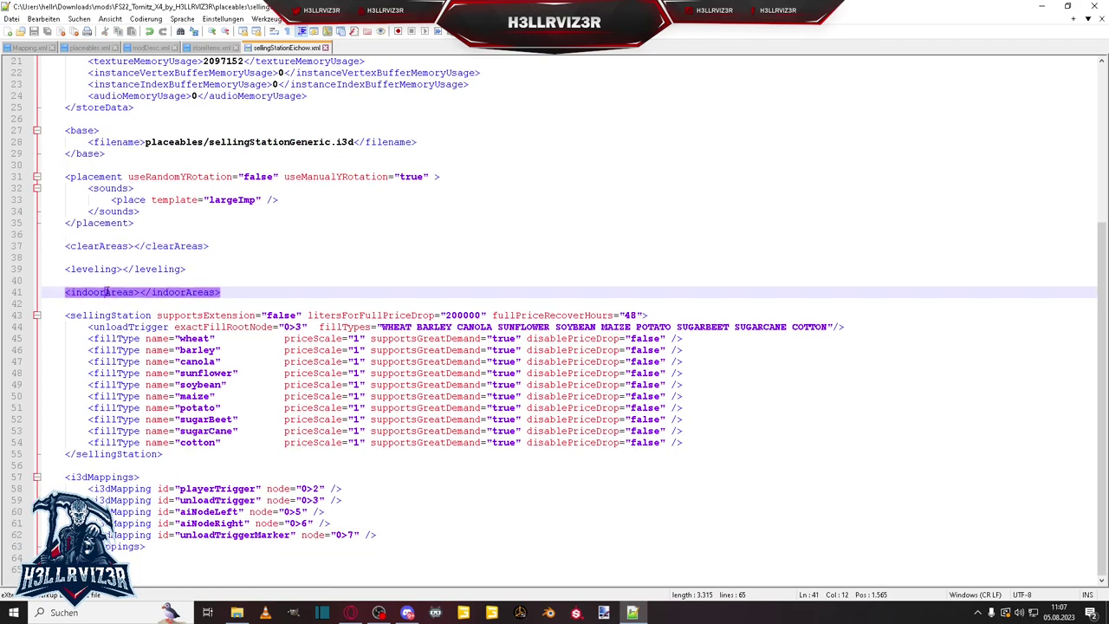
triple_click(95, 269)
scroll(152, 269, "up", 2)
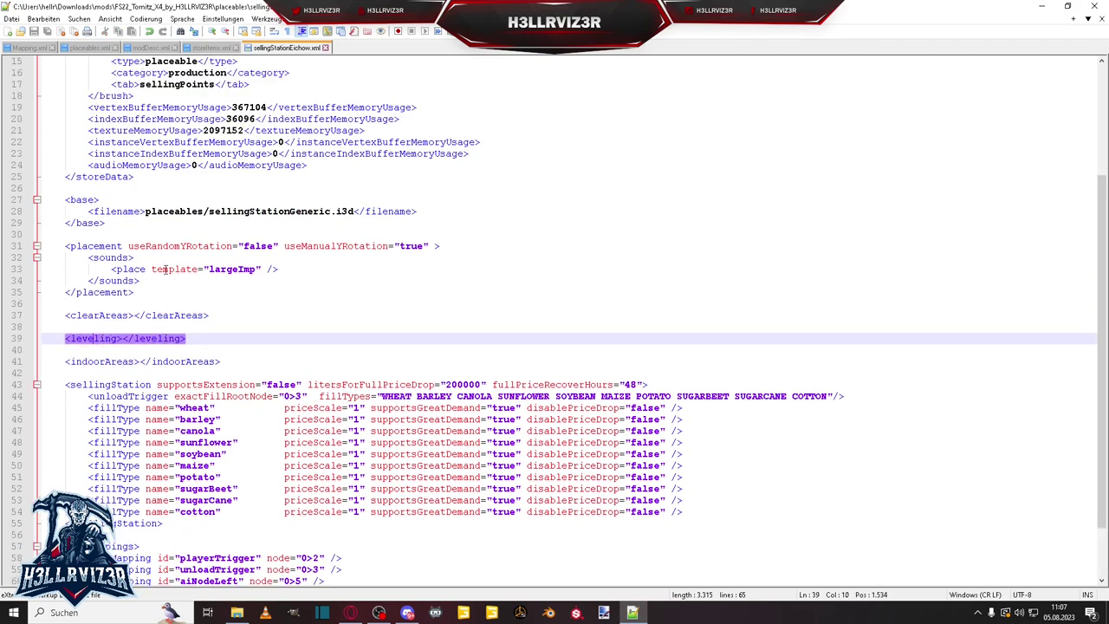
scroll(253, 278, "up", 4)
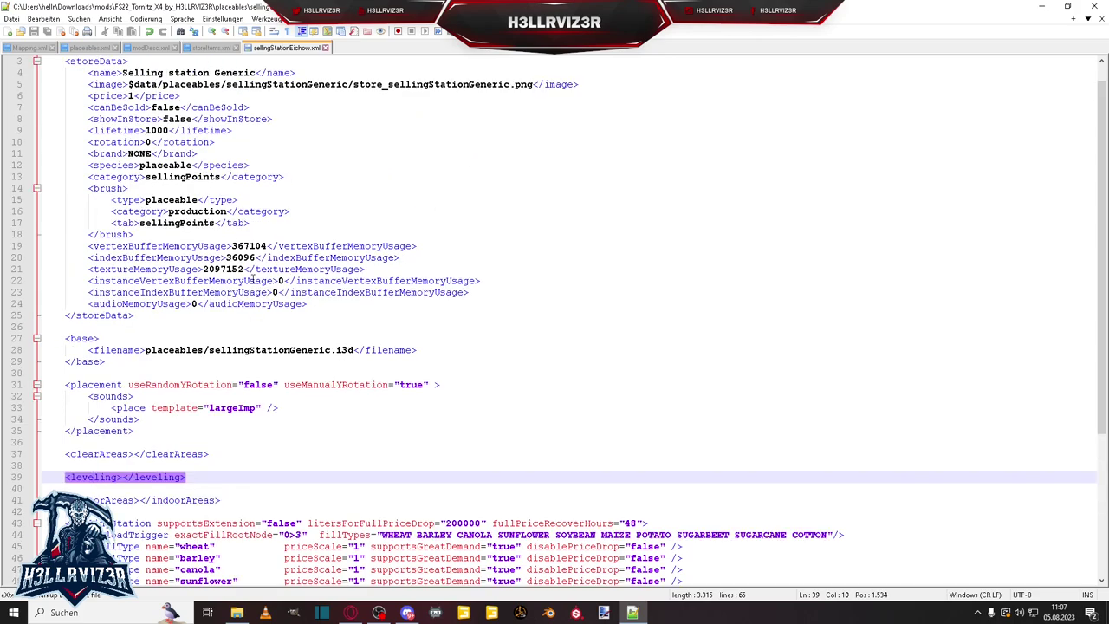
Switch to File Explorer and open sellingStationGetreidehandel.xml from the placeables folder of the FS22_Tornitz_X4_by_H3LLRVIZ3R mod in Downloads
left_click(236, 613)
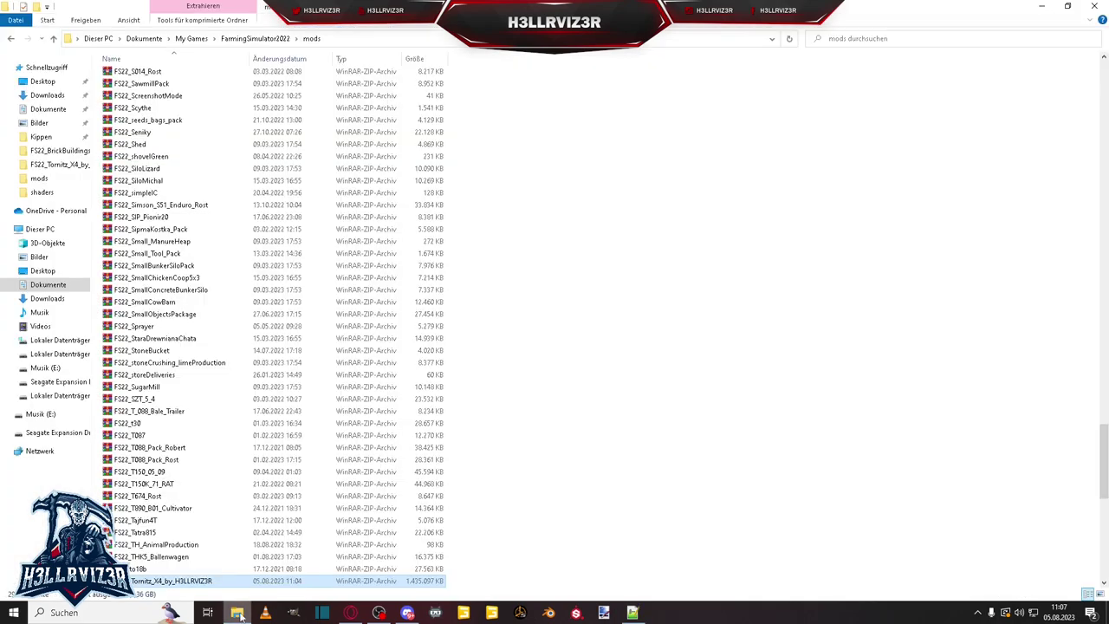
key("alt+Up")
key("alt+Up")
key("alt+Up")
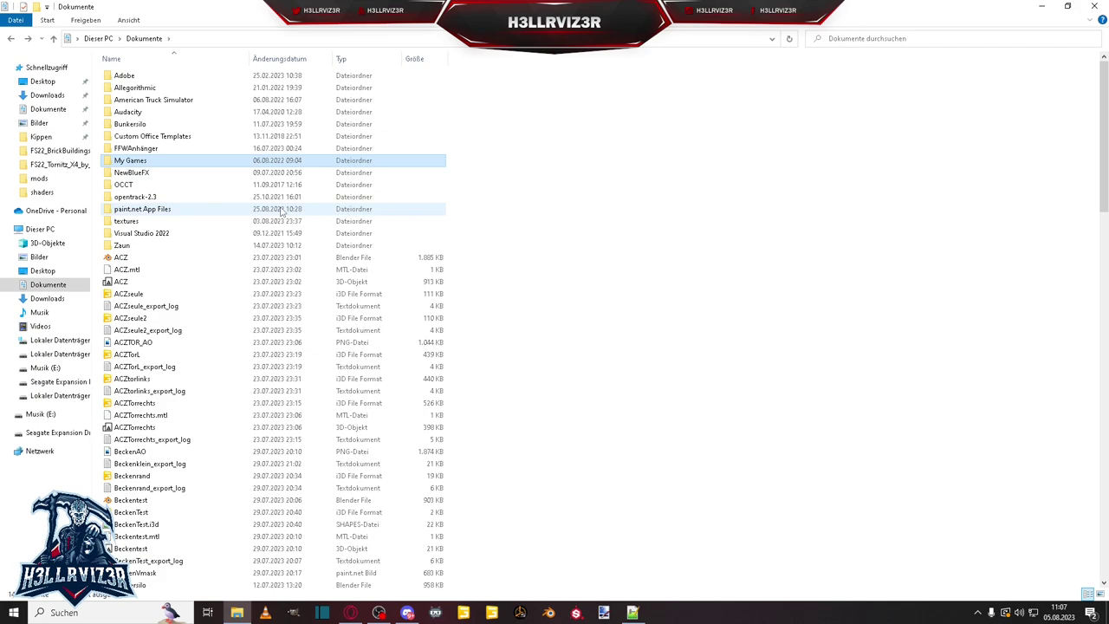
key("alt+Left")
left_click(152, 139)
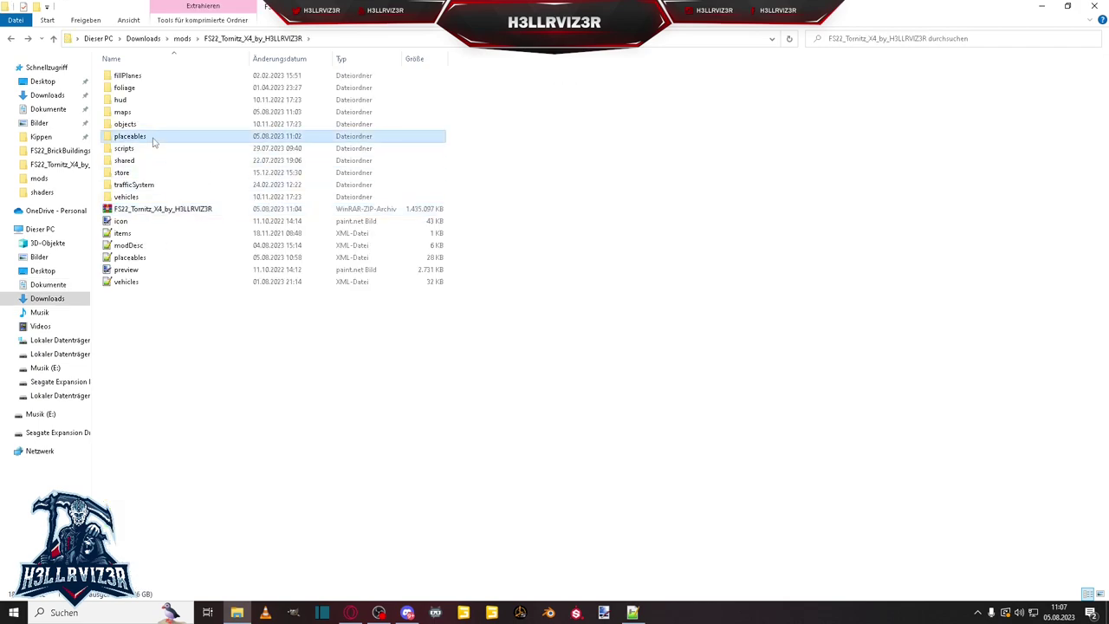
double_click(152, 137)
scroll(208, 312, "down", 10)
double_click(179, 484)
Compare the ai, hotspots, triggerMarkers and sellingStation entries of sellingStationGetreidehandel.xml with those in sellingStationEichow.xml
scroll(324, 341, "down", 7)
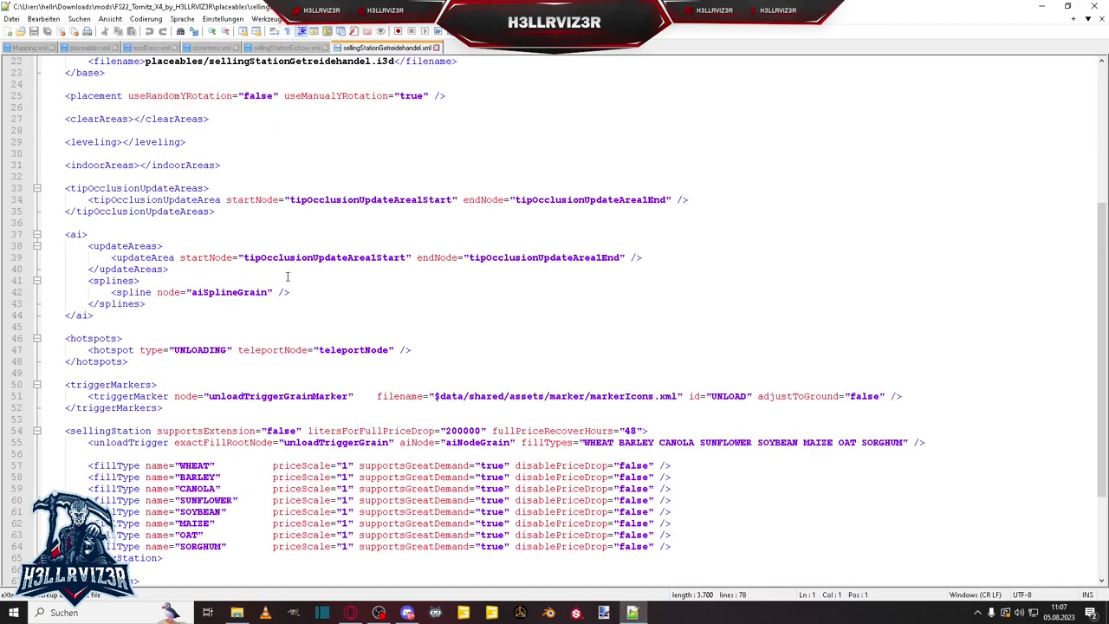
scroll(288, 277, "up", 2)
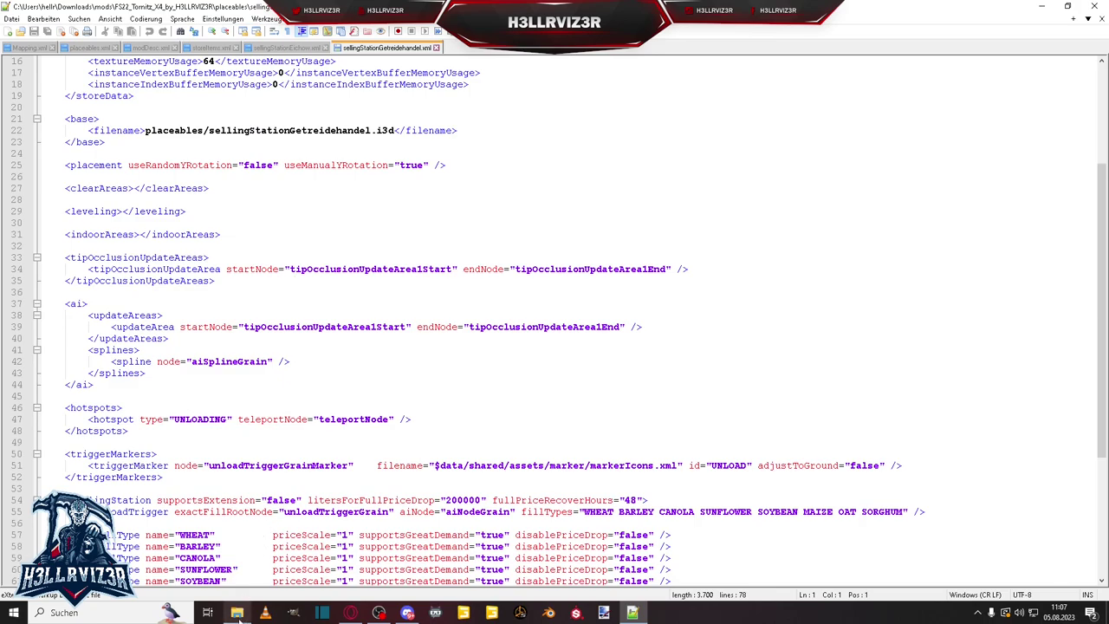
left_click(300, 49)
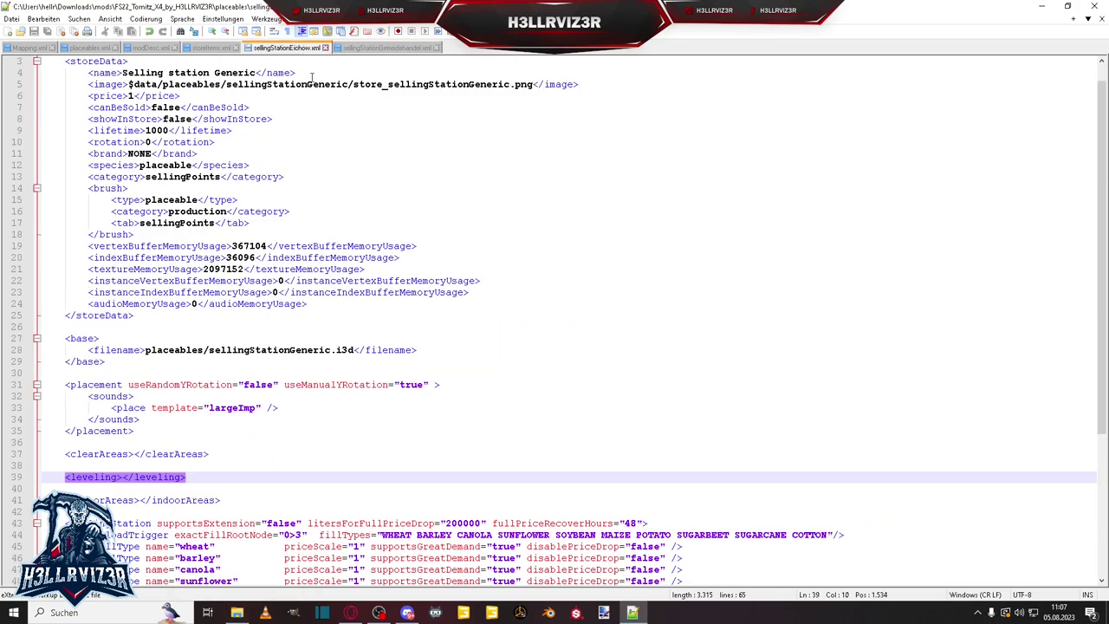
scroll(321, 344, "down", 6)
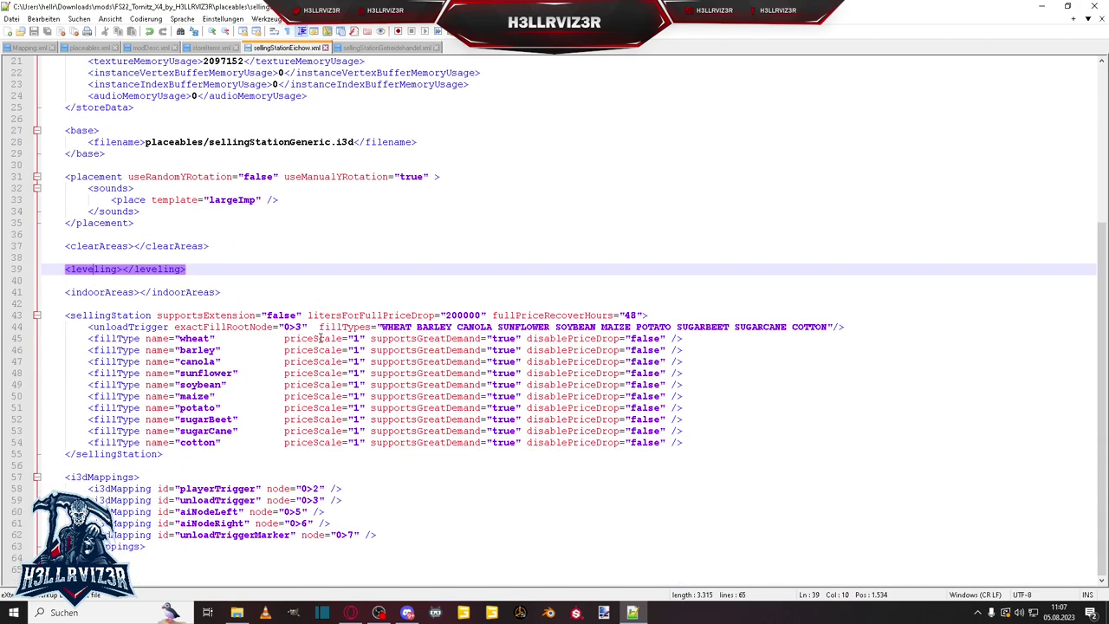
Open sellingStationGeneric.i3d from the placeables folder in GIANTS Editor 9.0.4 and inspect aiNodeLeft and aiNodeRight under grainGate
left_click(251, 607)
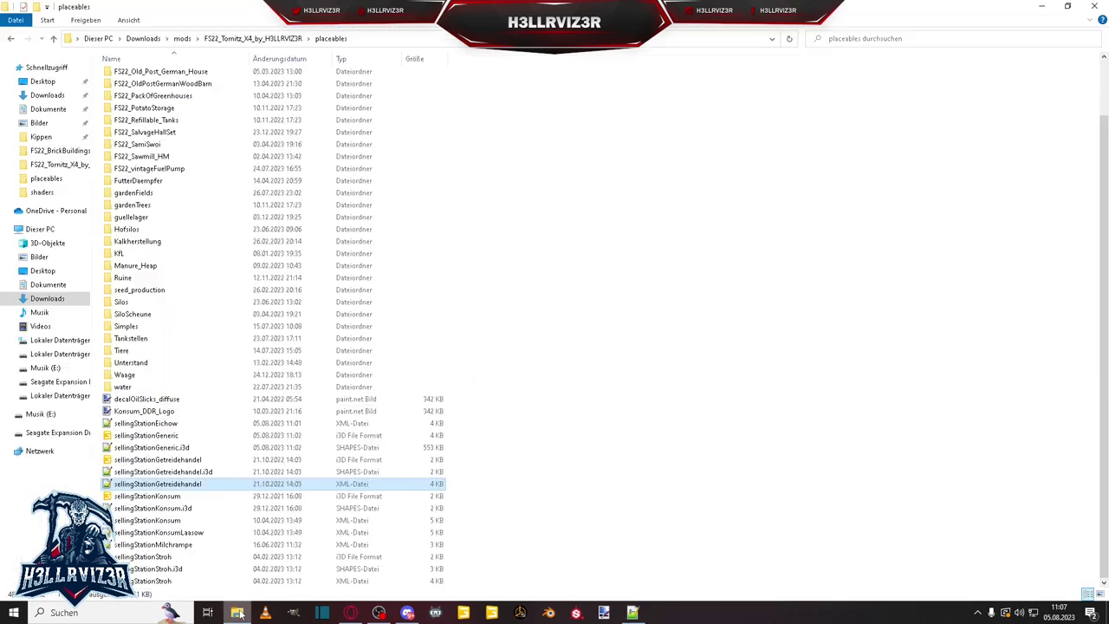
double_click(161, 437)
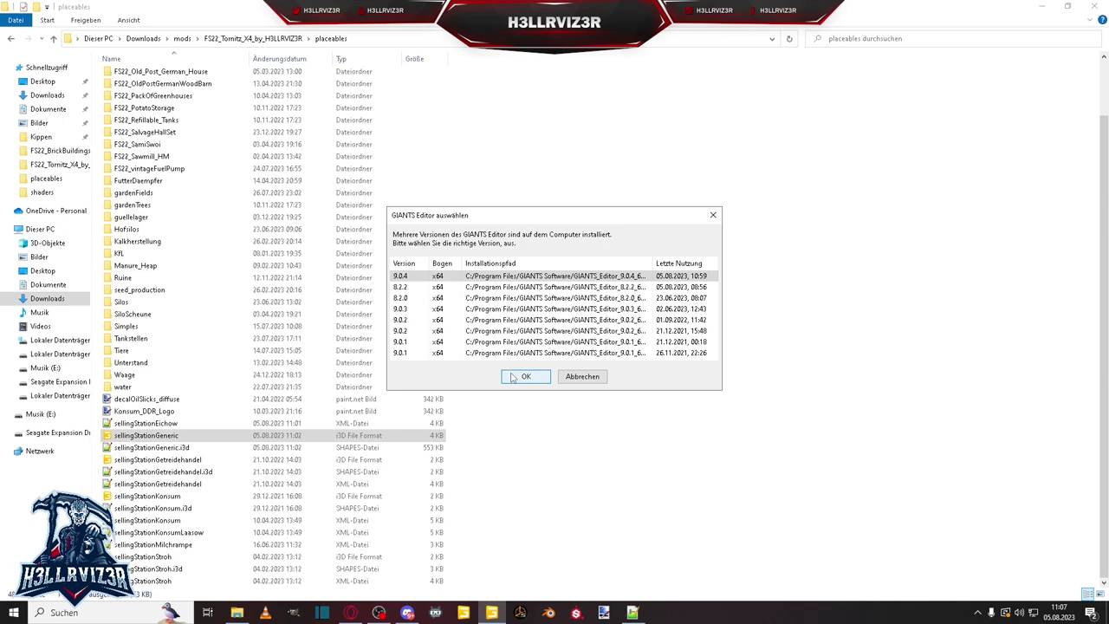
left_click(524, 377)
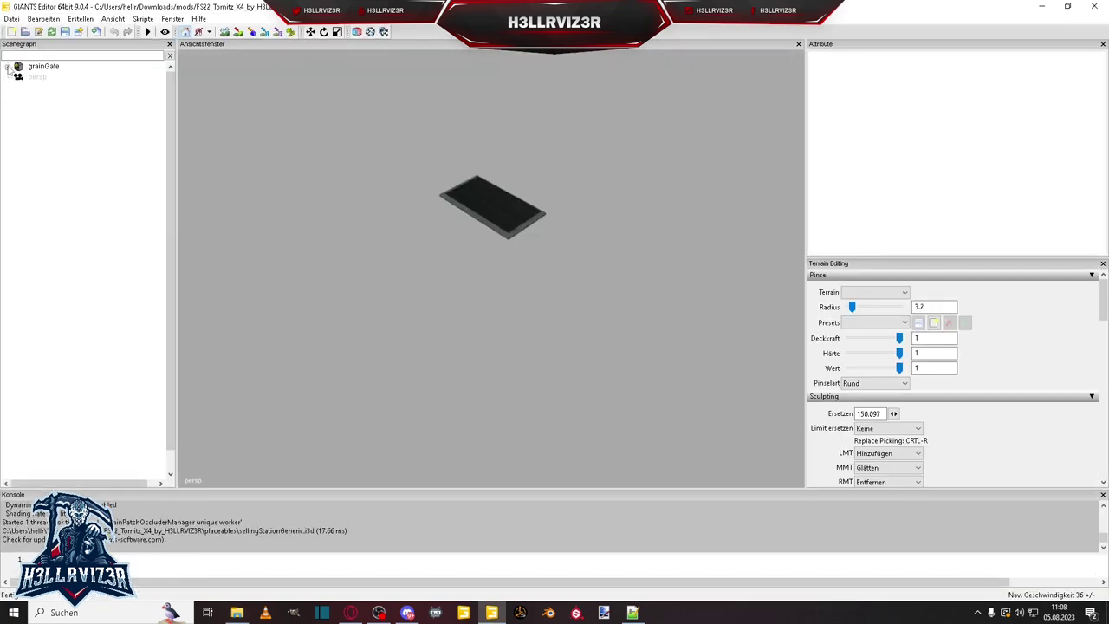
left_click(7, 69)
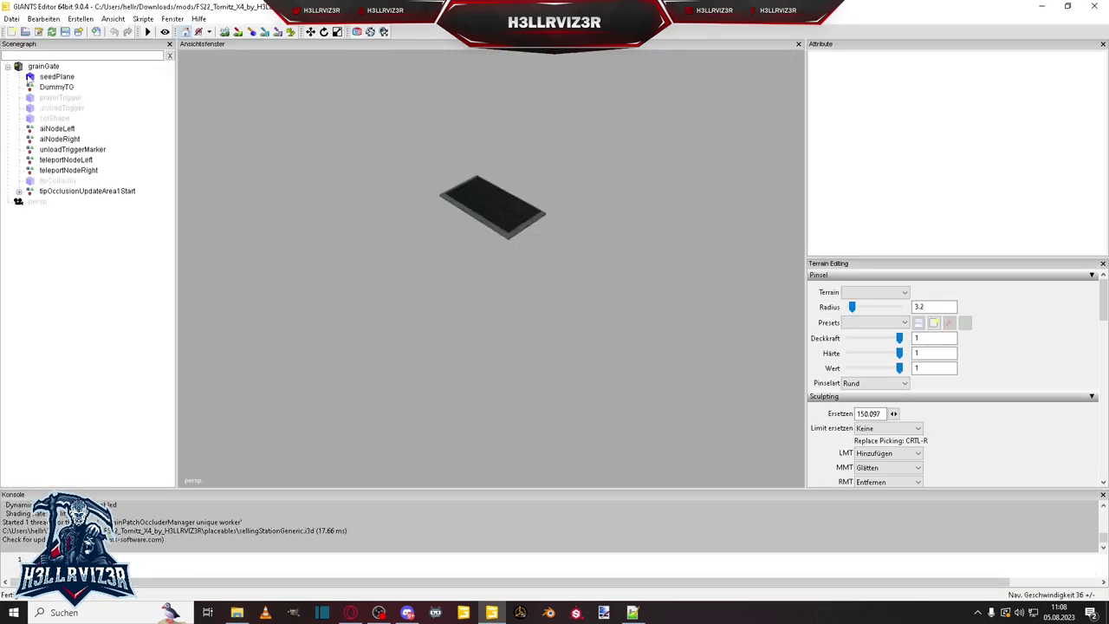
left_click(57, 130)
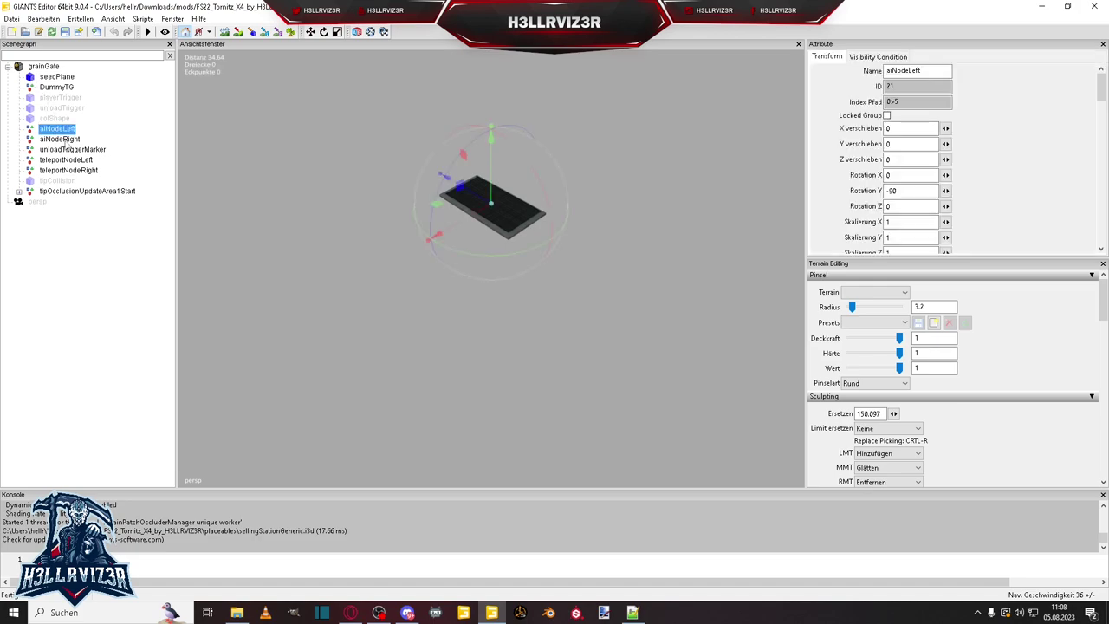
left_click(61, 139)
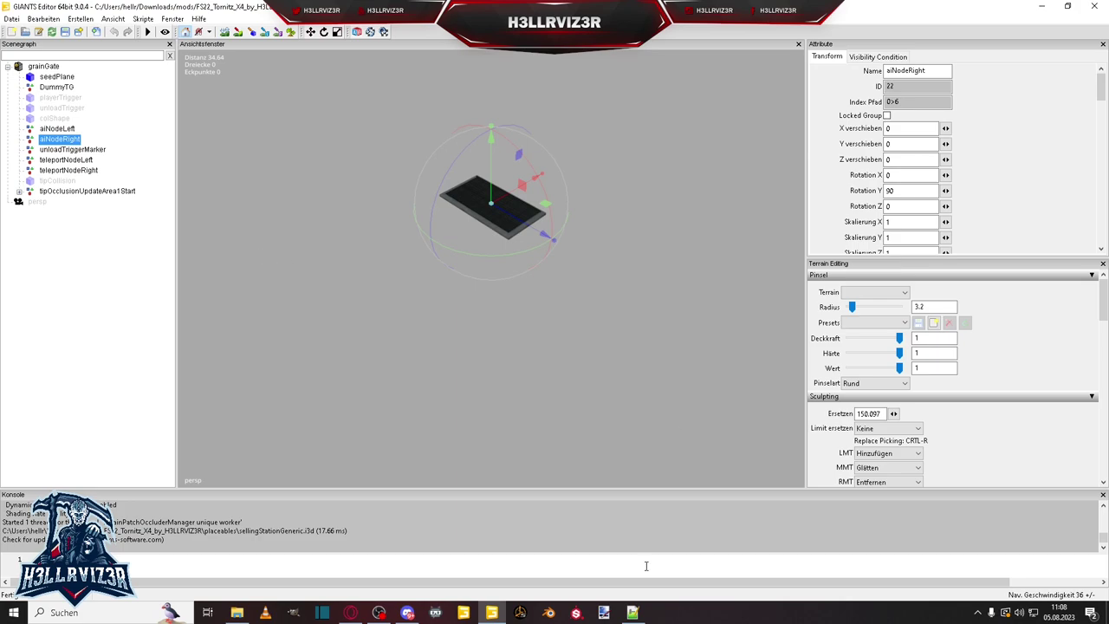
Switch to Notepad++, look over sellingStationEichow.xml, and copy the complete ai block from sellingStationGetreidehandel.xml
left_click(632, 613)
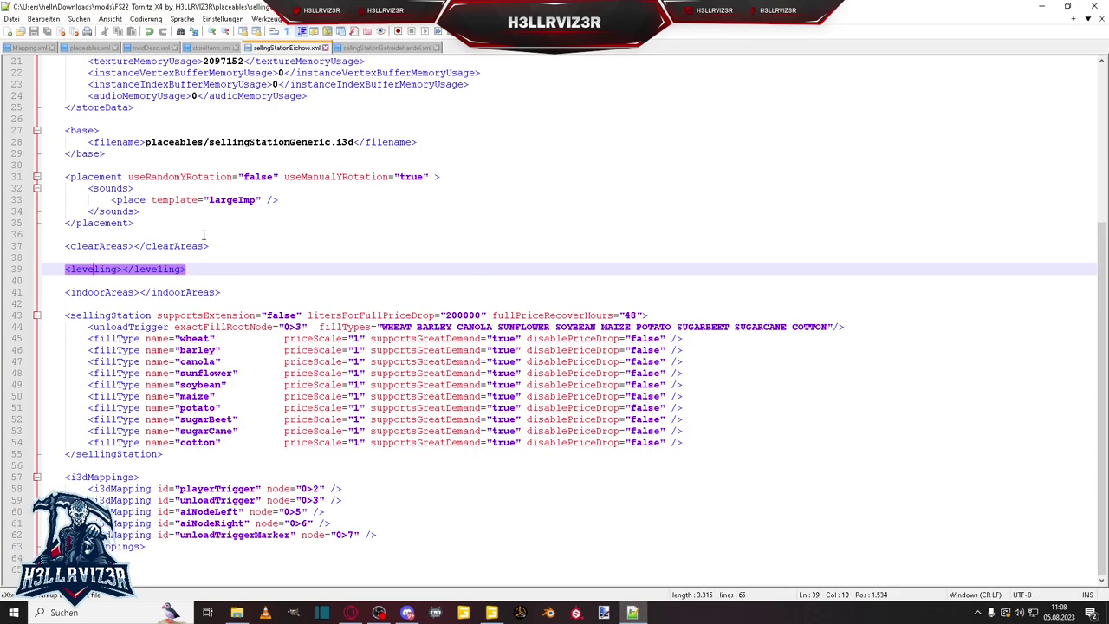
scroll(292, 210, "up", 7)
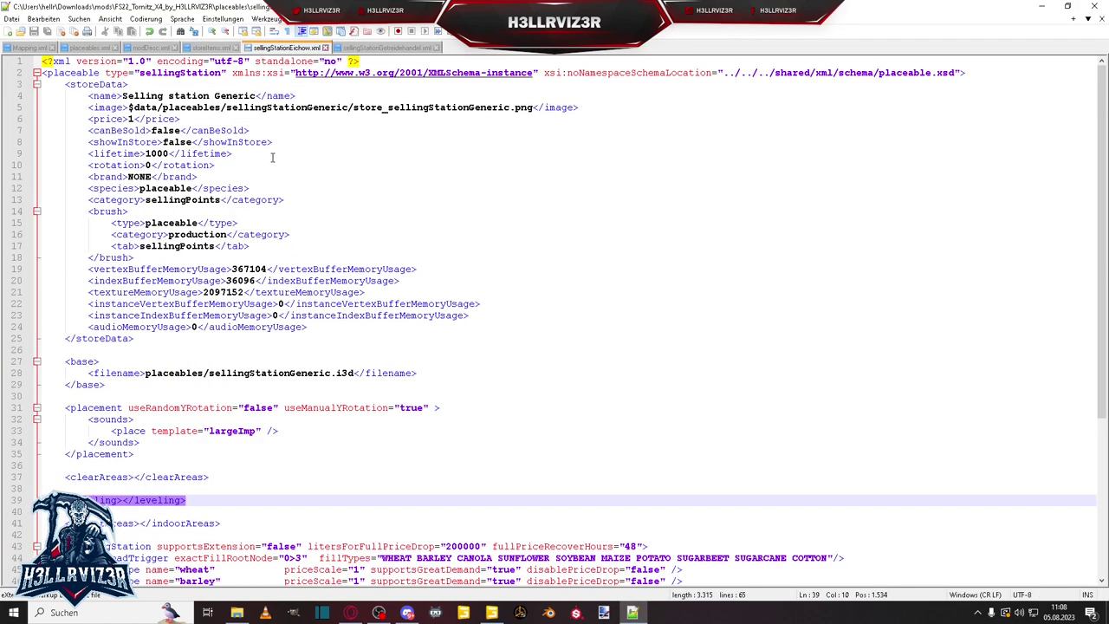
scroll(226, 76, "down", 4)
left_click(368, 49)
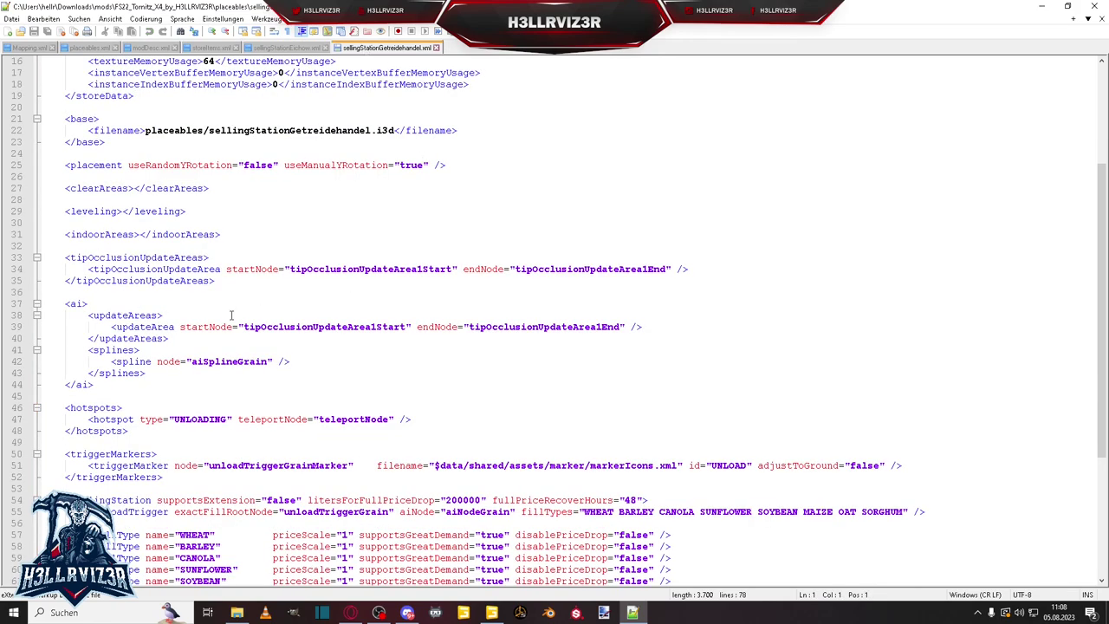
scroll(232, 314, "down", 3)
left_click_drag(70, 202, 112, 279)
key("ctrl+c")
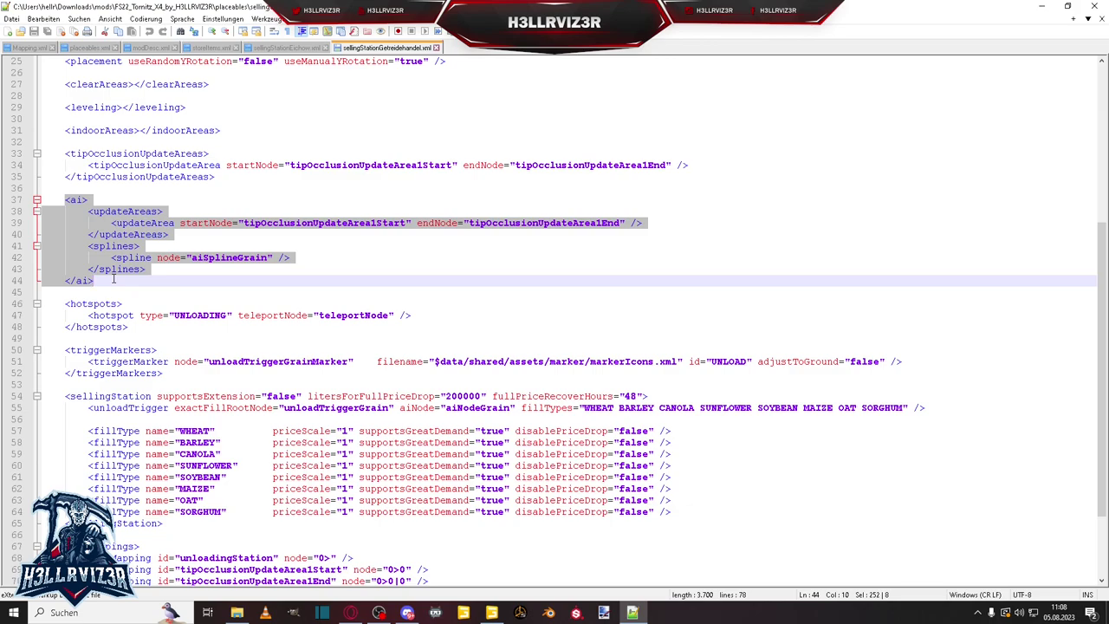
Paste the ai block into sellingStationEichow.xml on the empty line between the sellingStation and i3dMappings blocks
left_click(280, 48)
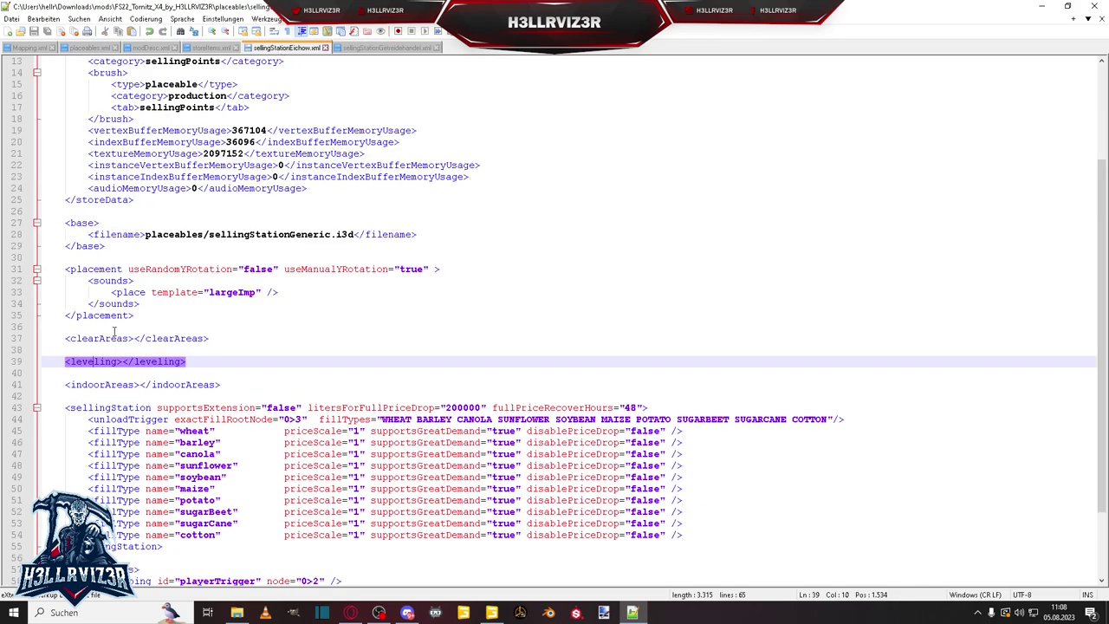
left_click(88, 373)
scroll(164, 302, "down", 3)
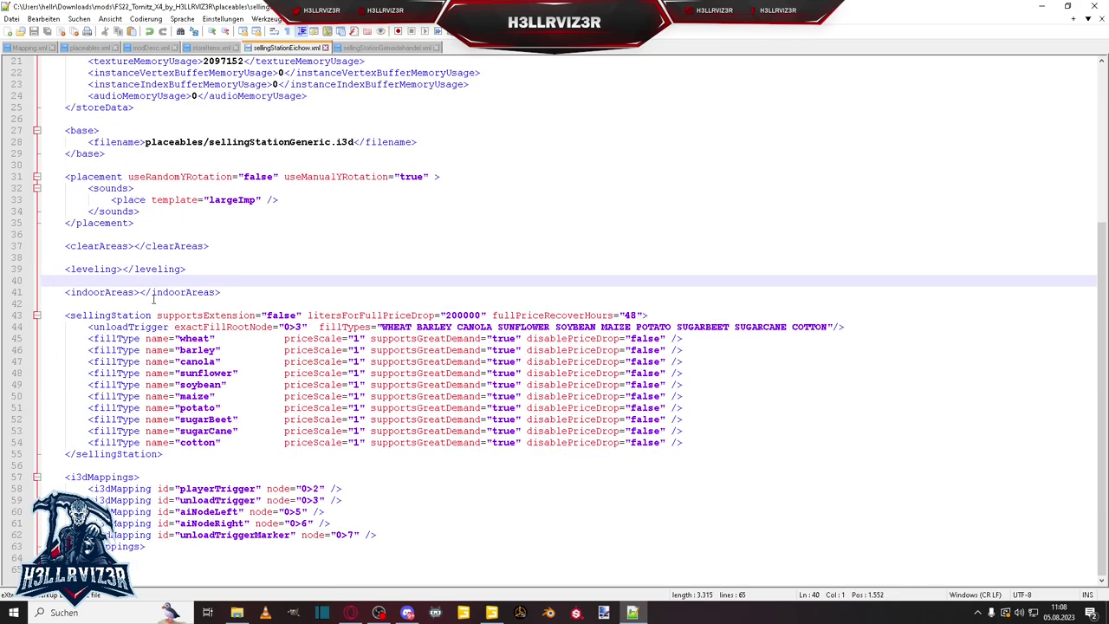
left_click(93, 465)
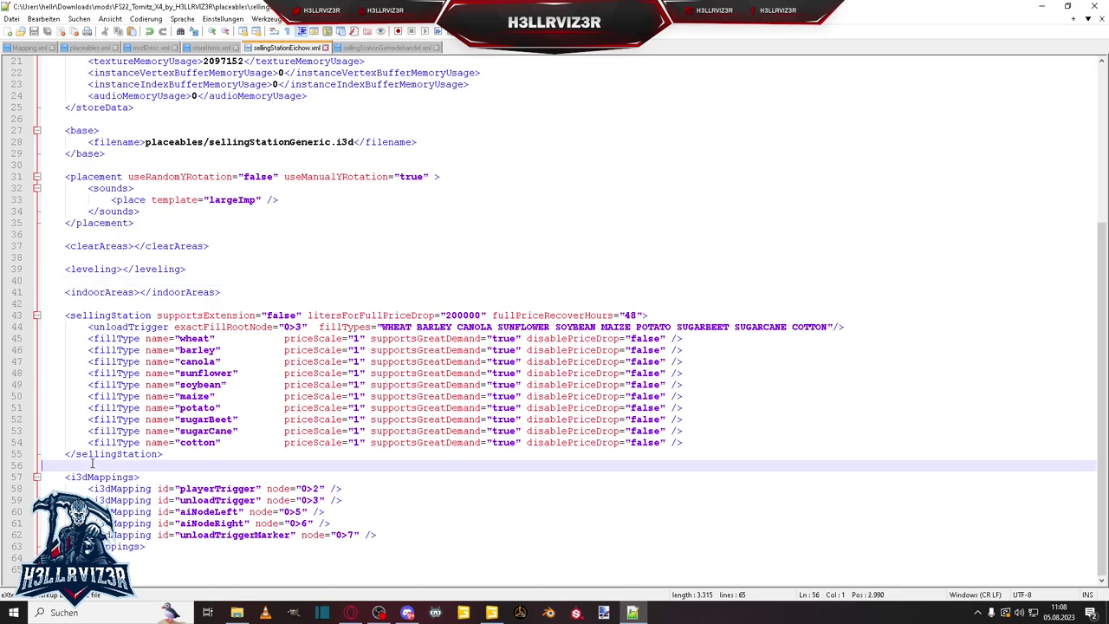
key("ctrl+v")
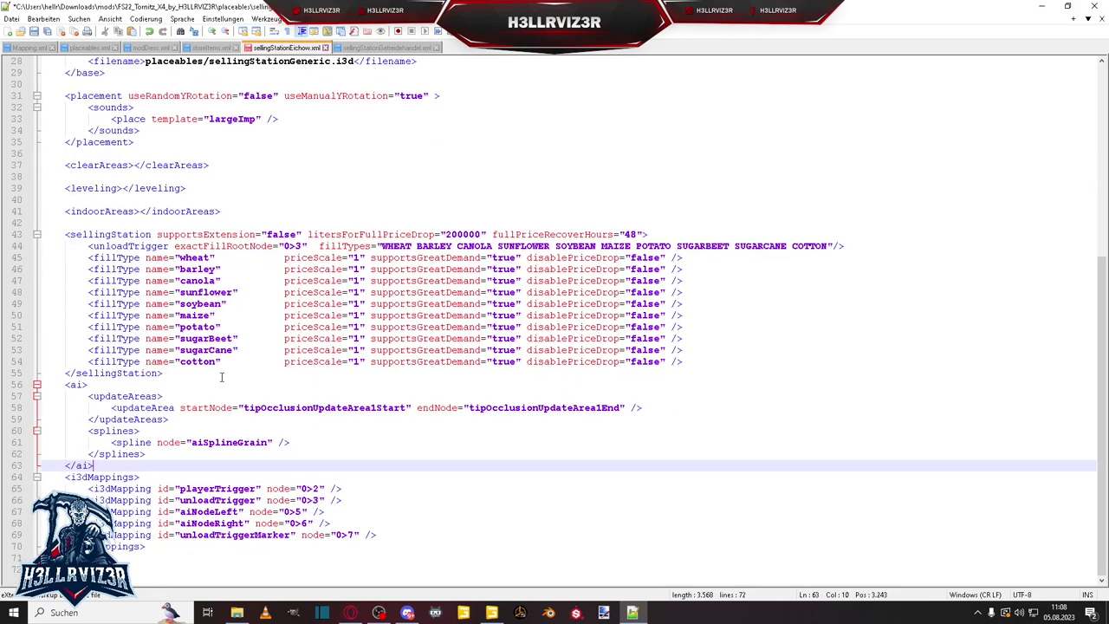
left_click(76, 384)
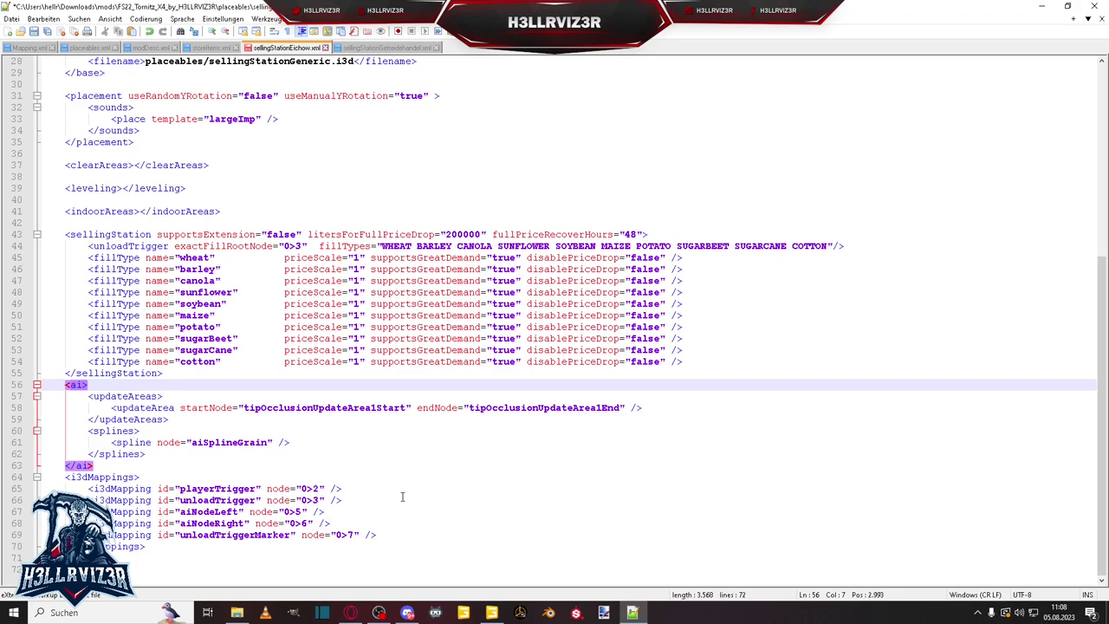
Switch to GIANTS Editor, expand tipOcclusionUpdateArea1Start and check its index path
left_click(492, 613)
left_click(19, 191)
left_click(76, 192)
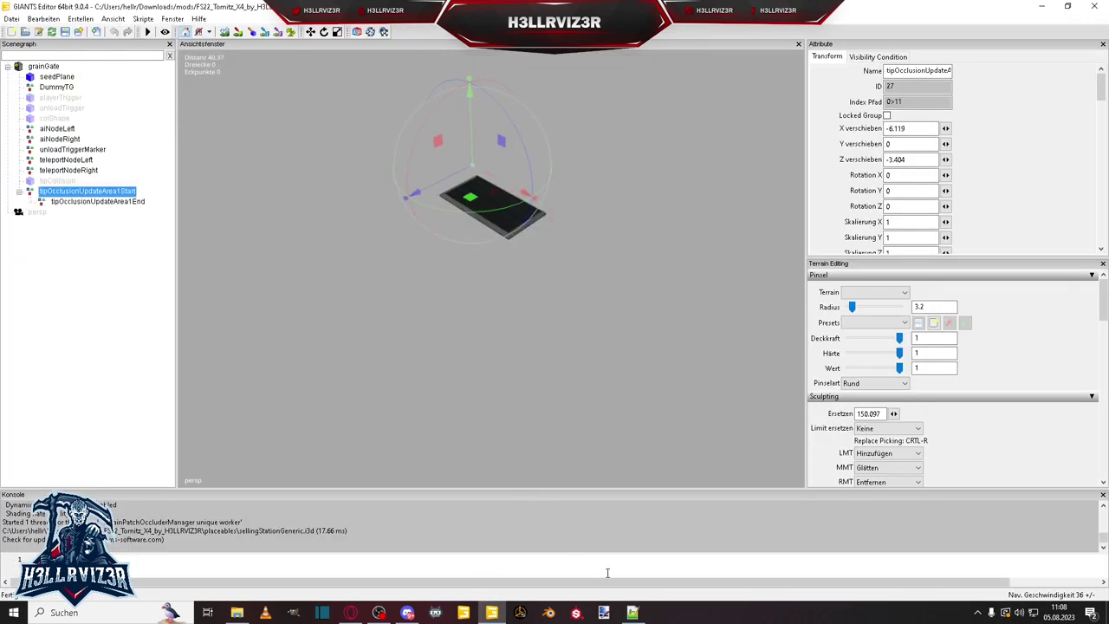
left_click(908, 101)
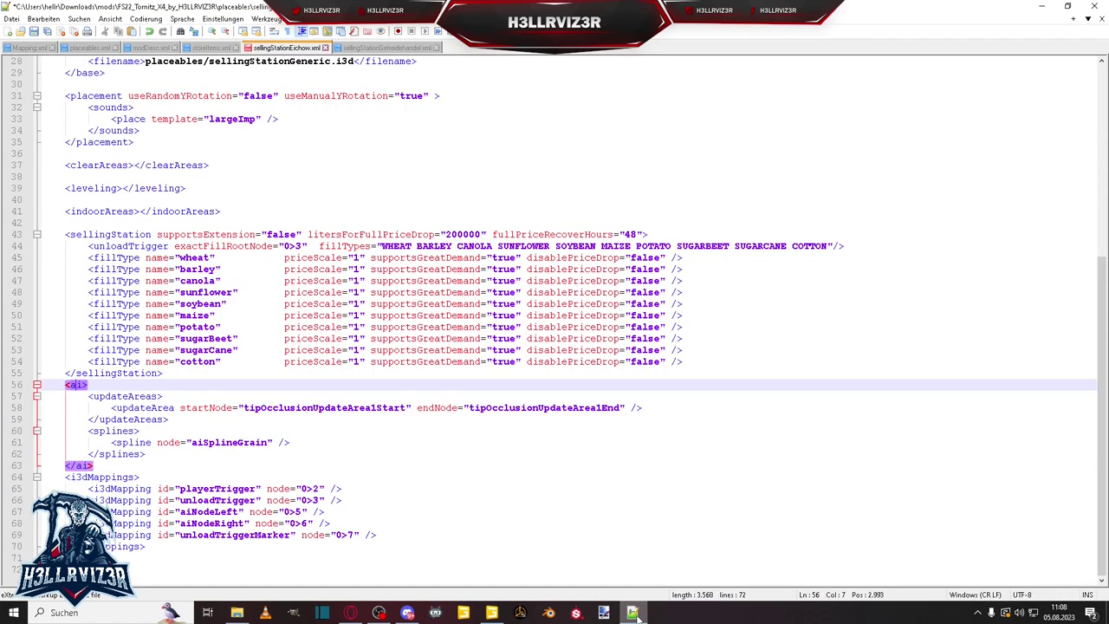
Switch to Notepad++ and add two copies of the unloadTriggerMarker mapping line below the original in the i3dMappings block
left_click(632, 613)
left_click_drag(87, 535, 385, 534)
key("ctrl+c")
left_click(389, 534)
key("Return")
key("ctrl+v")
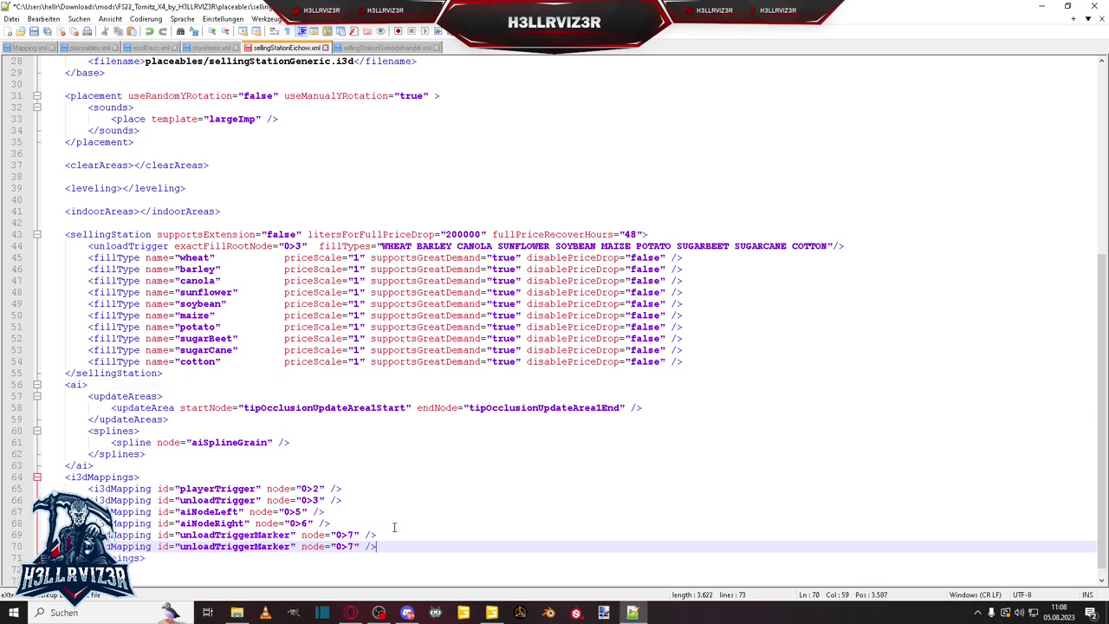
scroll(388, 523, "down", 1)
key("Return")
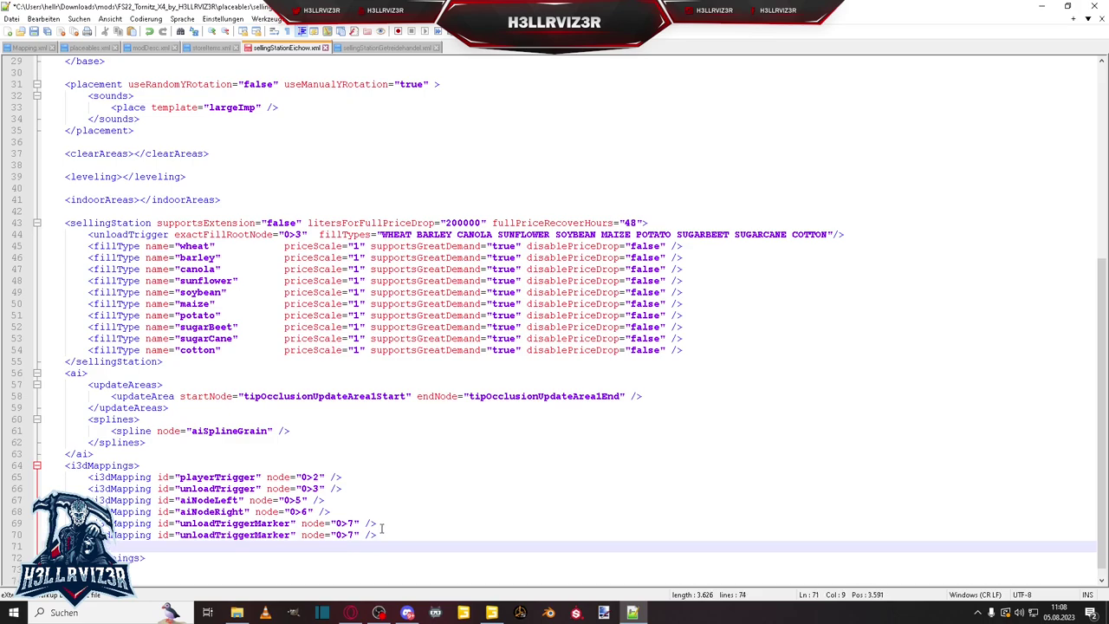
key("ctrl+v")
Set the ids of the two duplicated mappings to tipOcclusionUpdateArea1Start and tipOcclusionUpdateArea1End, copied from the updateArea entry
double_click(327, 396)
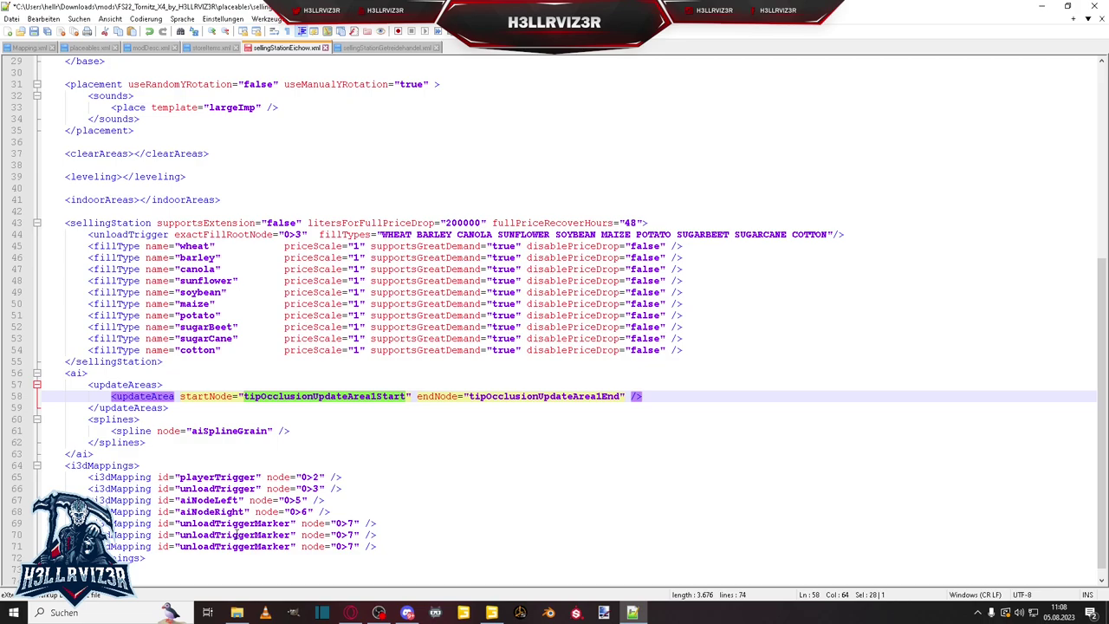
key("ctrl+c")
double_click(234, 535)
key("ctrl+v")
left_click(524, 396)
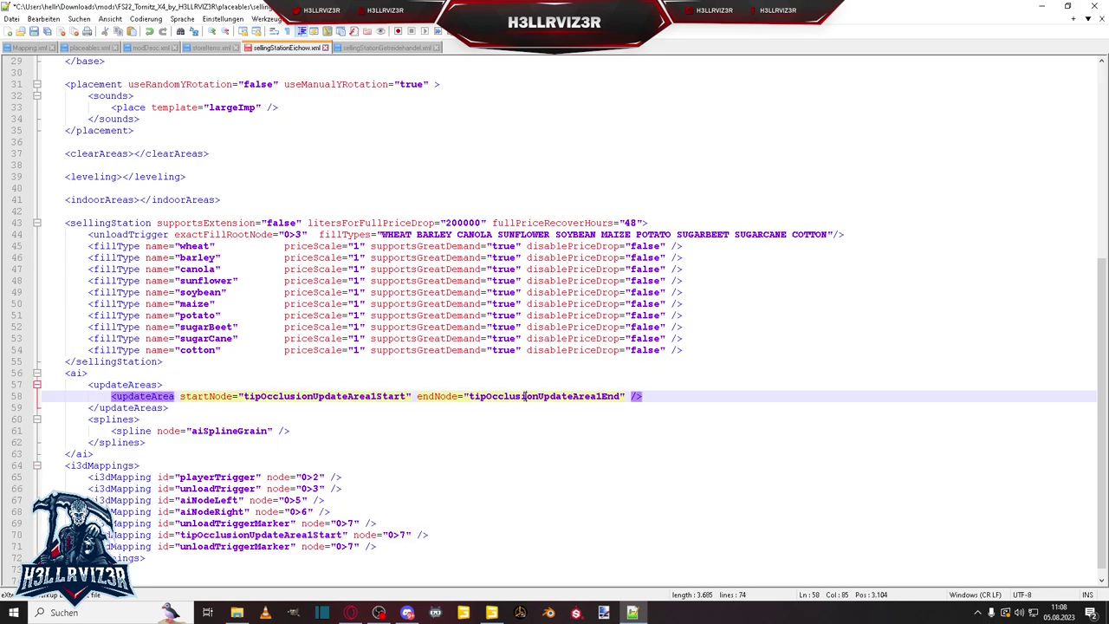
double_click(524, 396)
key("ctrl+c")
double_click(250, 548)
key("ctrl+v")
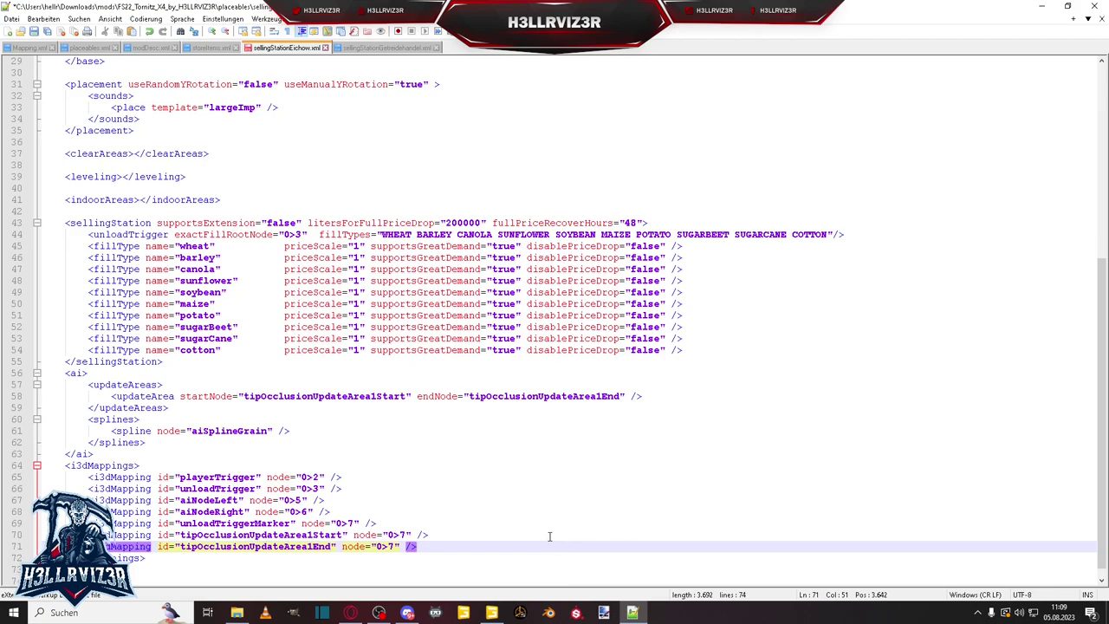
Copy the index path of tipOcclusionUpdateArea1Start from GIANTS Editor and set its mapping node in sellingStationEichow.xml to 0>11
left_click(491, 612)
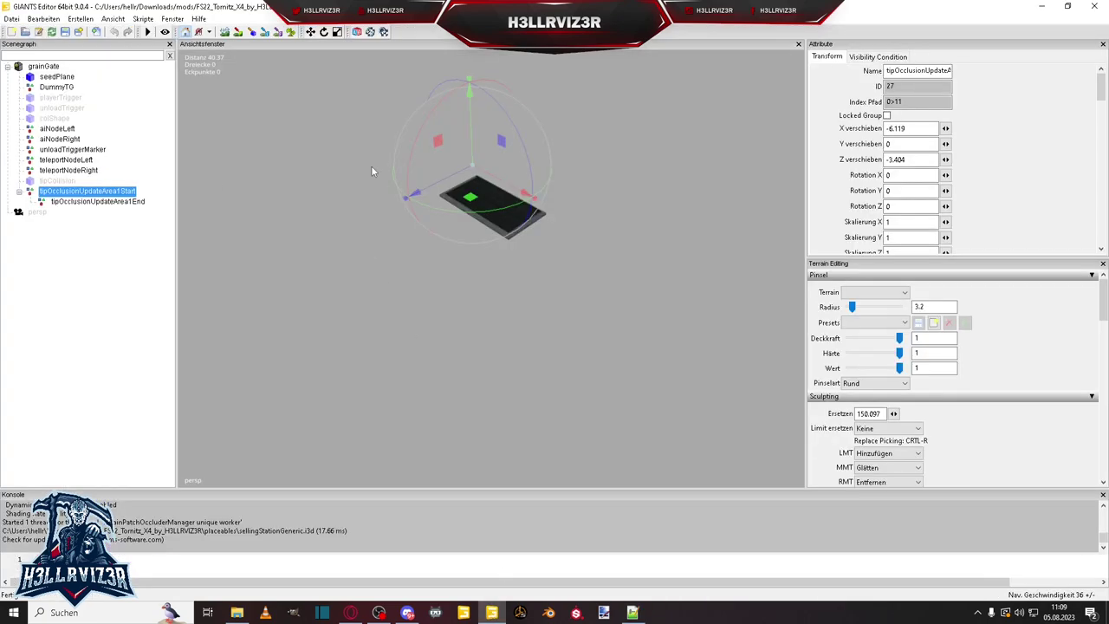
double_click(895, 101)
left_click(632, 613)
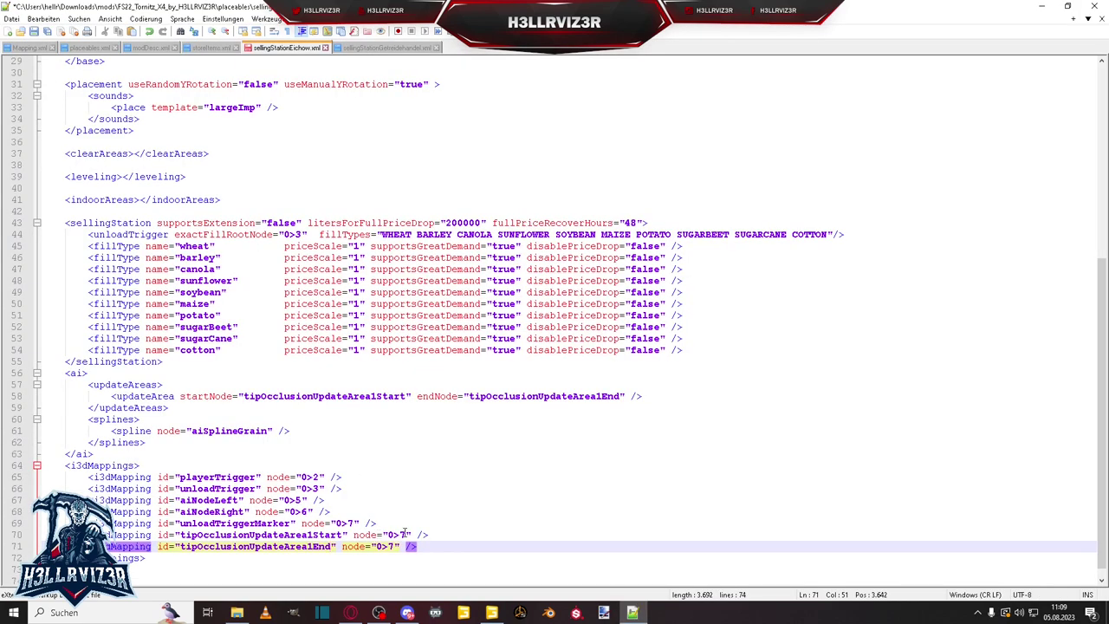
left_click_drag(407, 535, 387, 534)
key("ctrl+v")
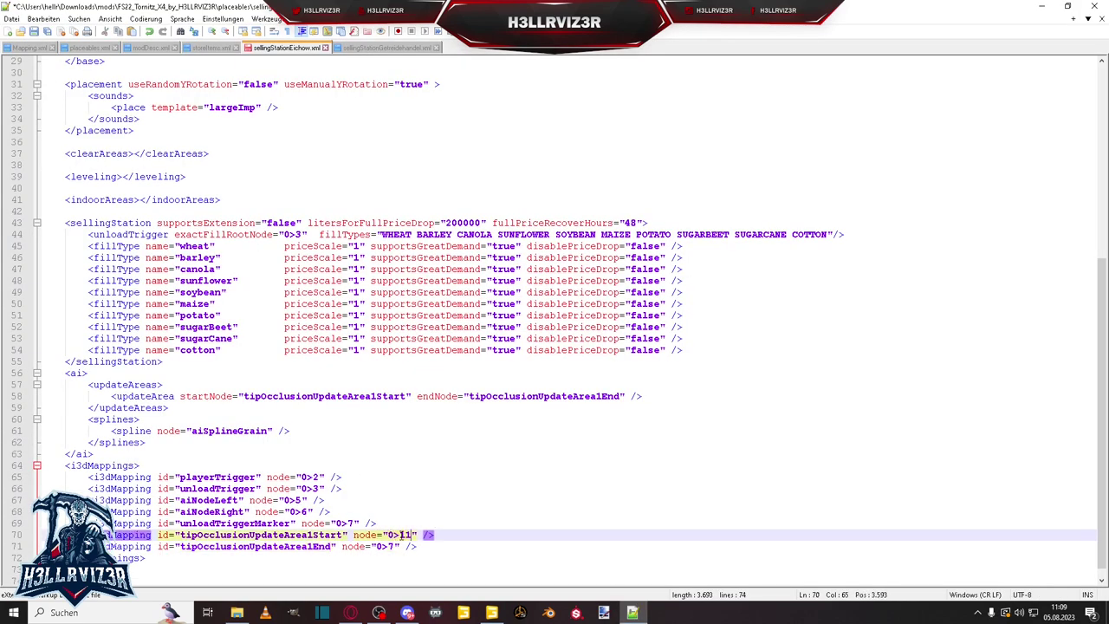
Copy the index path of tipOcclusionUpdateArea1End from GIANTS Editor, set its mapping node in sellingStationEichow.xml to 0>11|0 and save the file
left_click(492, 613)
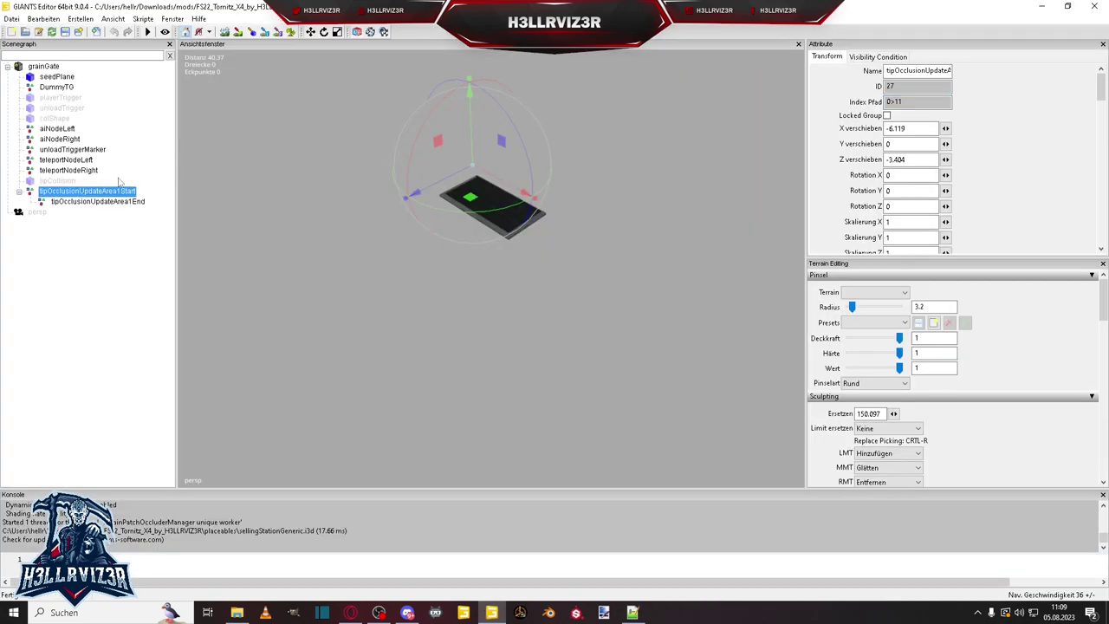
left_click(97, 201)
left_click_drag(923, 102, 875, 103)
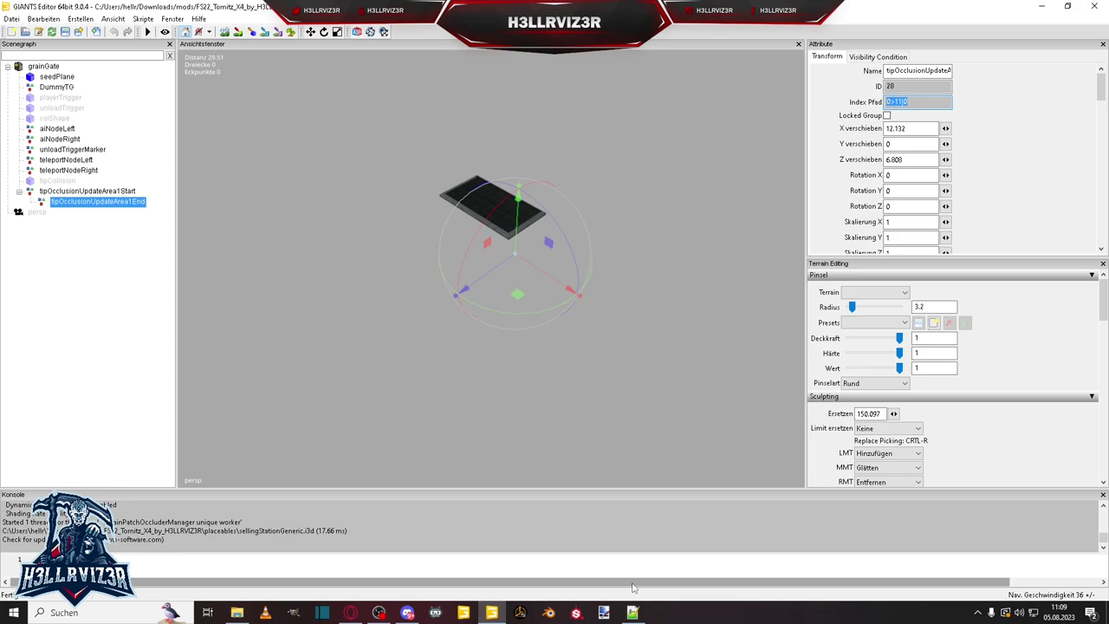
left_click(633, 613)
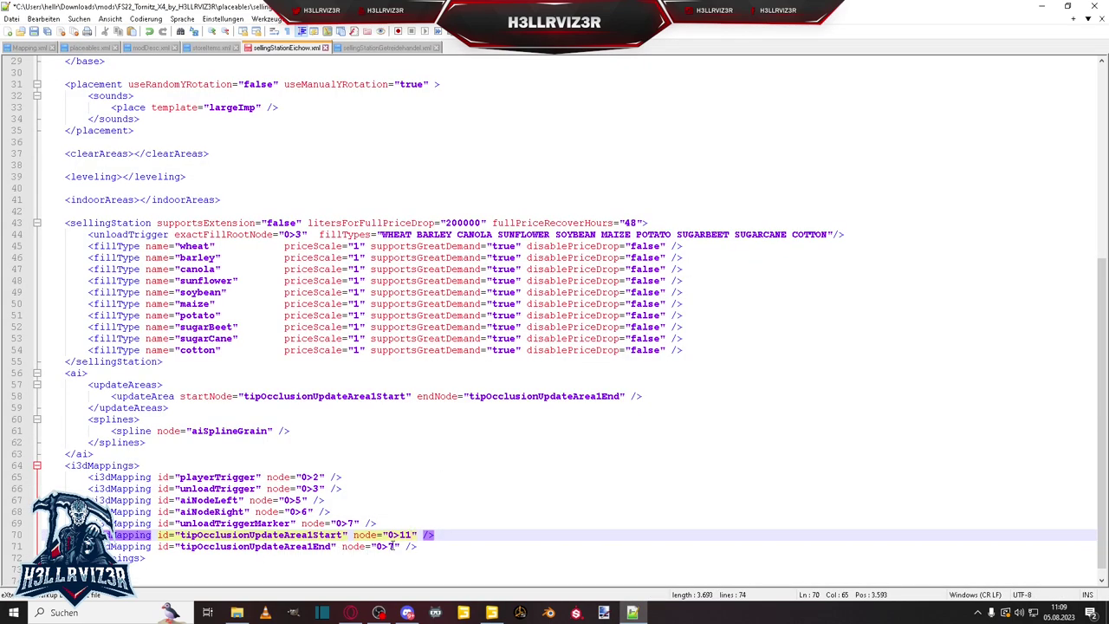
left_click_drag(394, 546, 376, 546)
key("ctrl+v")
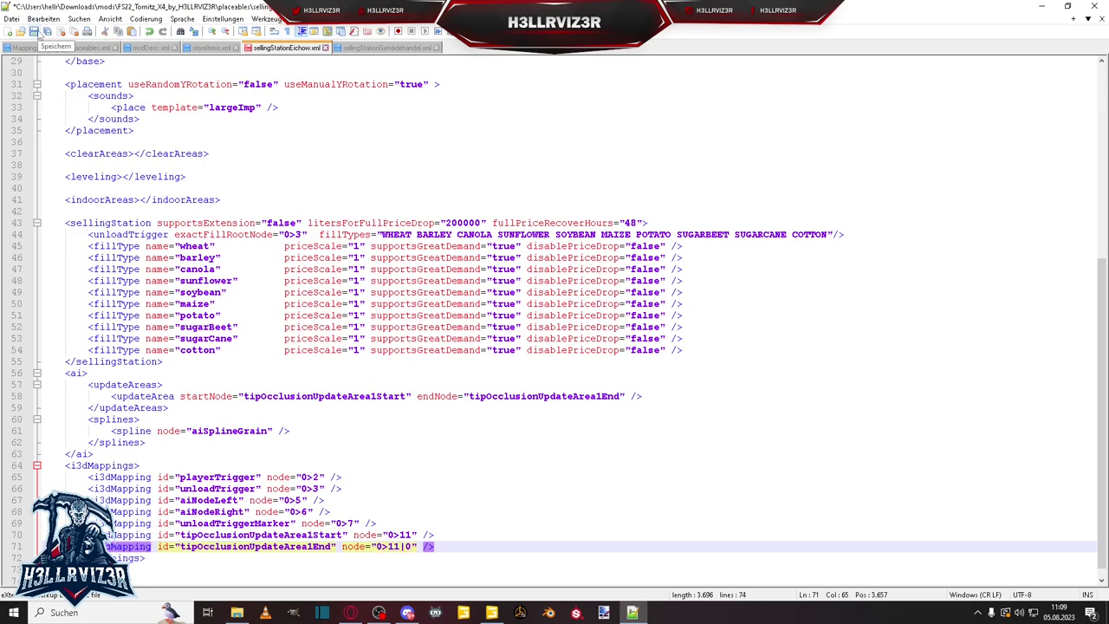
Review sellingStationEichow.xml, comparing the tipOcclusionUpdateArea1 mapping ids with the updateArea entry and examining the aiSplineGrain spline node
scroll(374, 286, "up", 4)
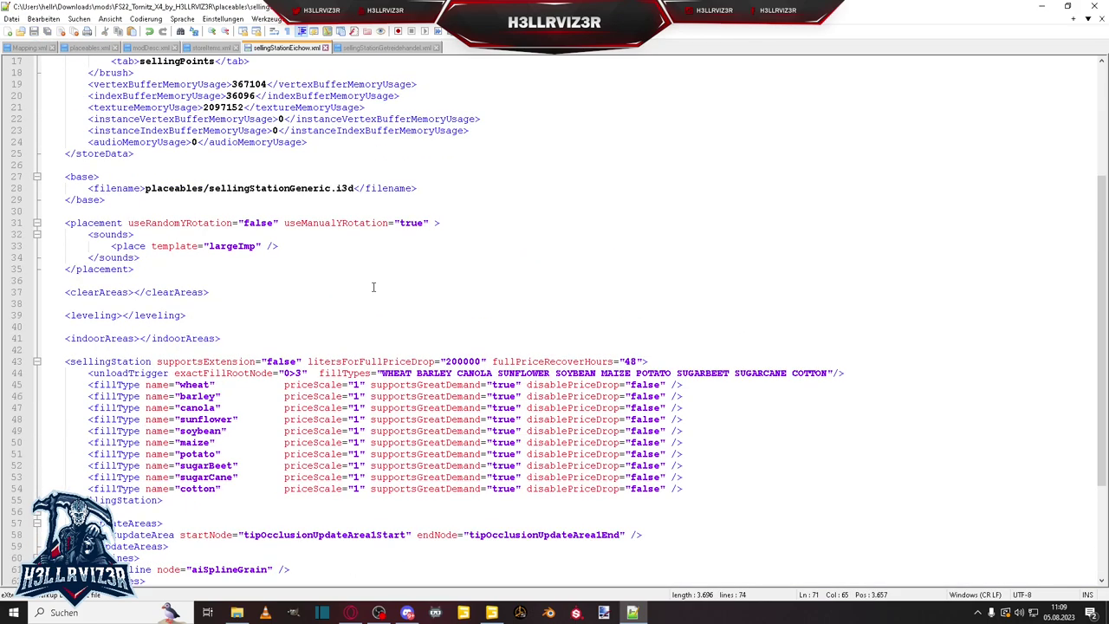
scroll(373, 287, "up", 5)
scroll(373, 286, "down", 10)
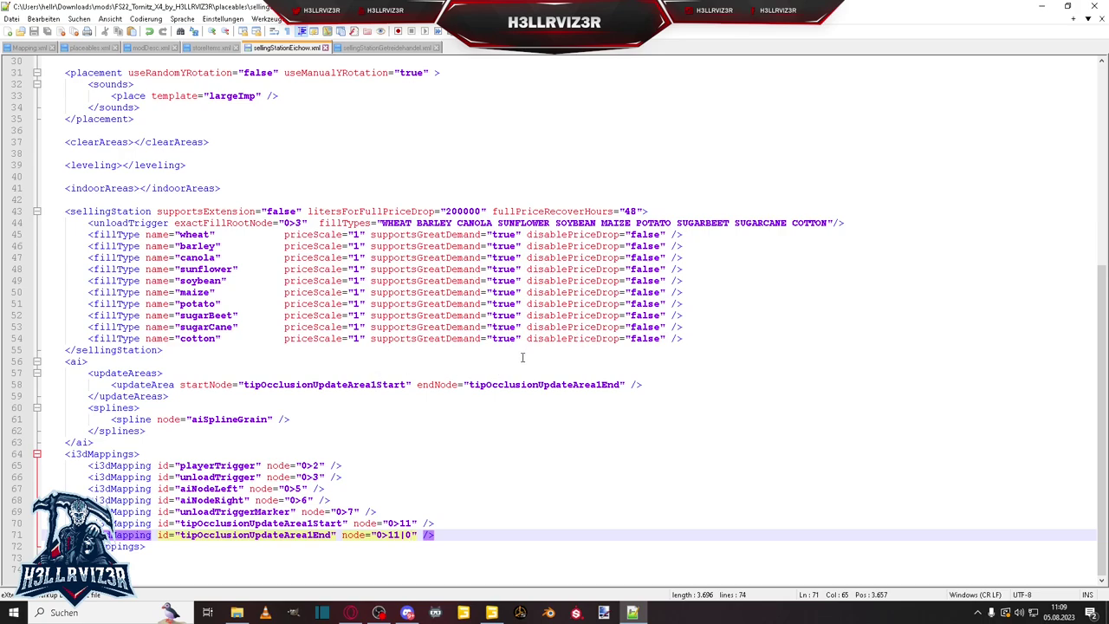
double_click(220, 535)
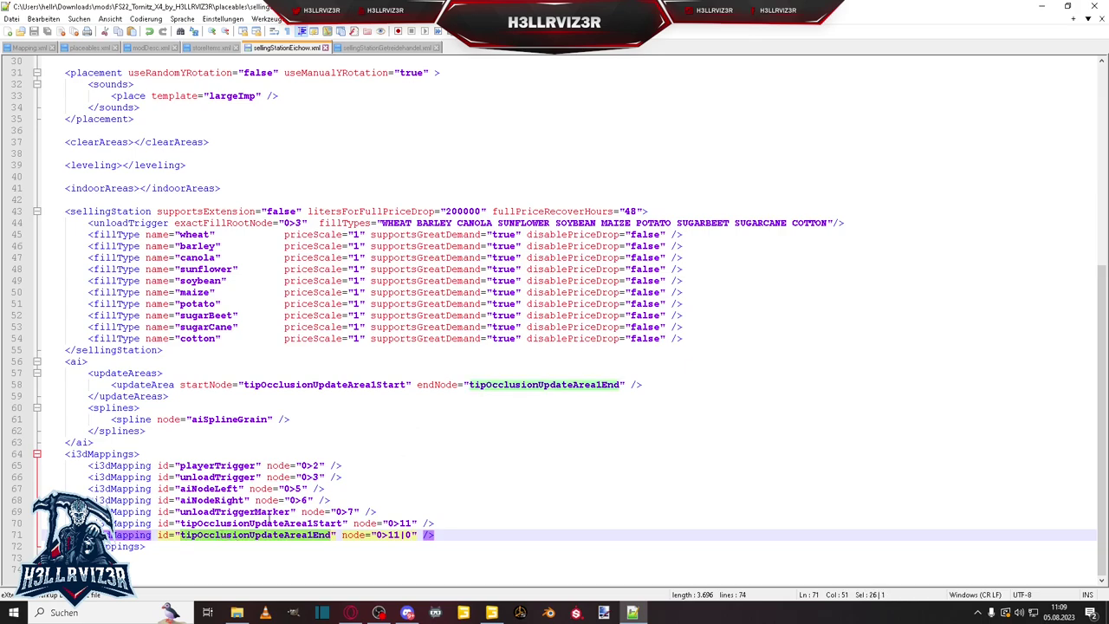
double_click(272, 525)
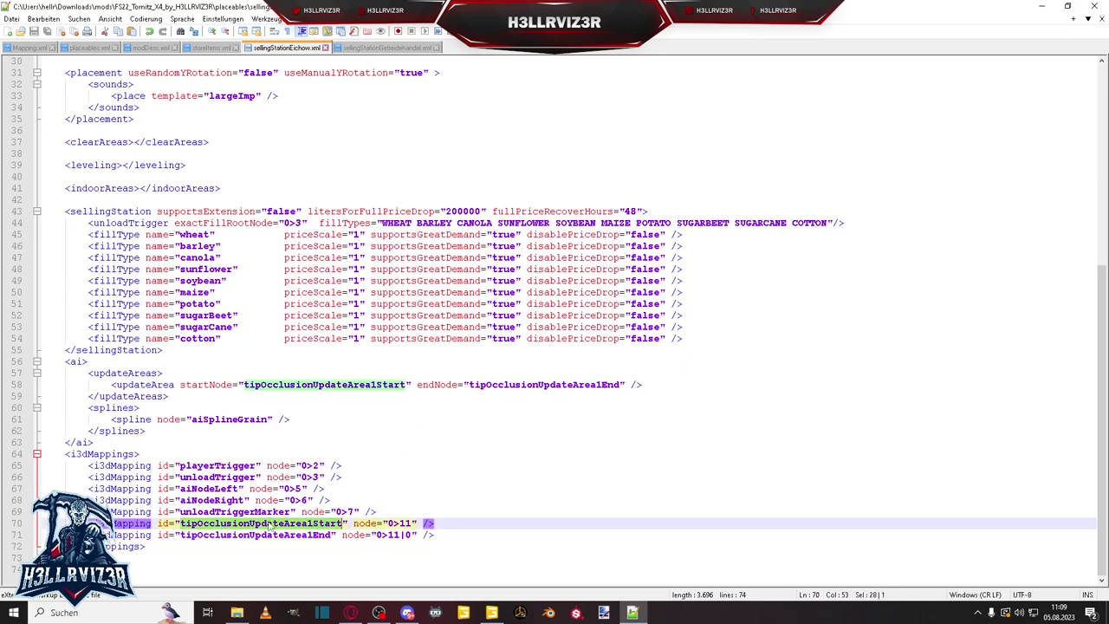
double_click(224, 420)
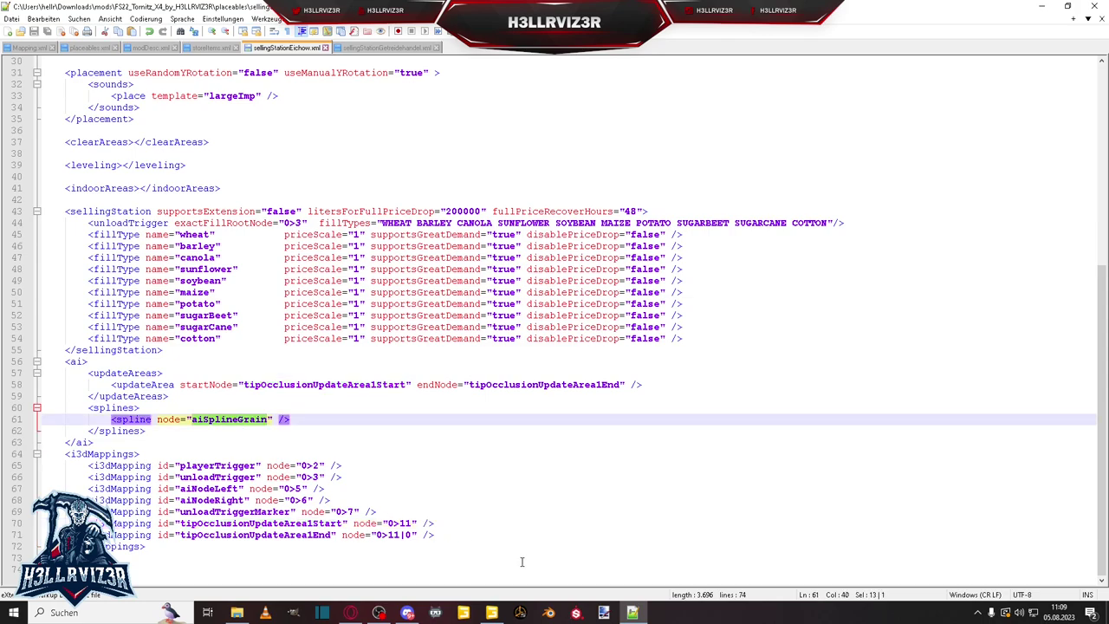
Switch to GIANTS Editor and check the grainGate child nodes from tipCollision up to colShape for an aiSplineGrain spline
left_click(491, 612)
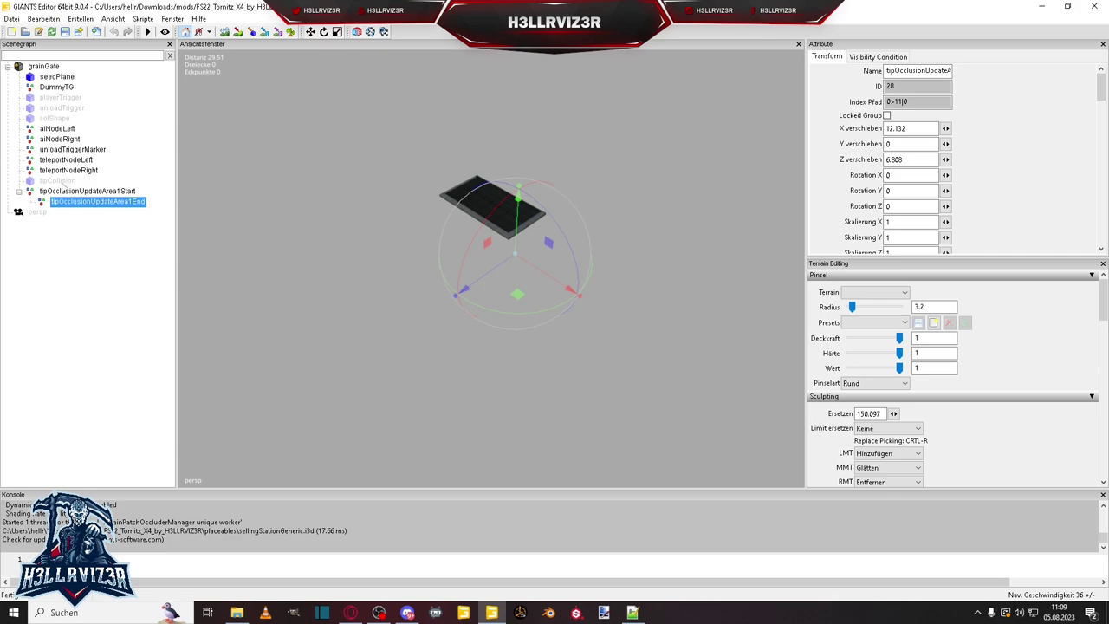
left_click(62, 181)
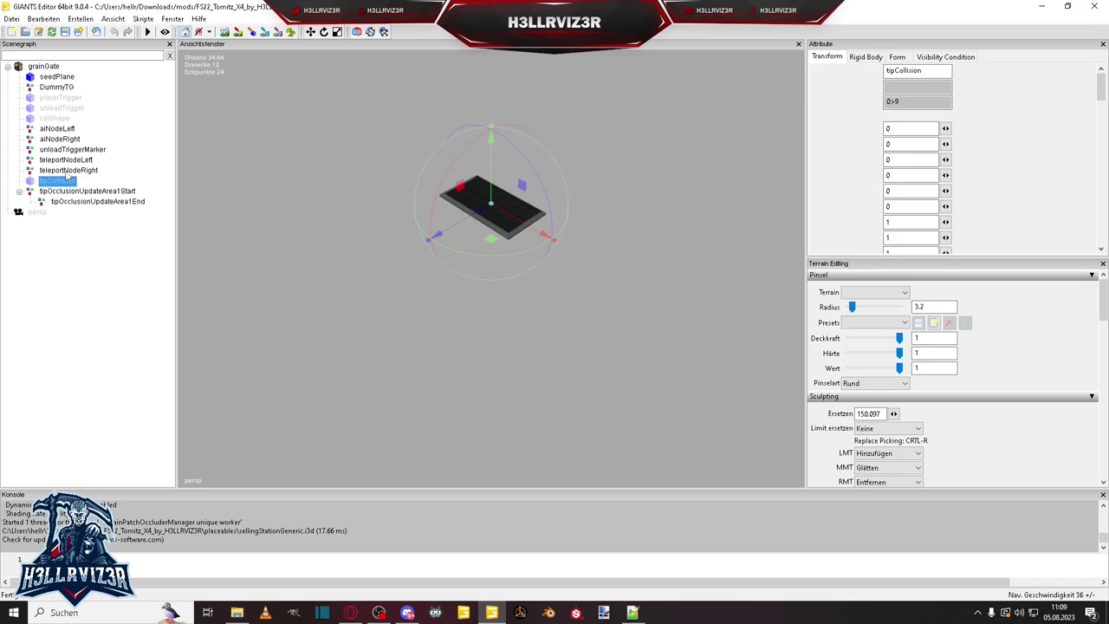
left_click(65, 172)
left_click(64, 160)
left_click(62, 149)
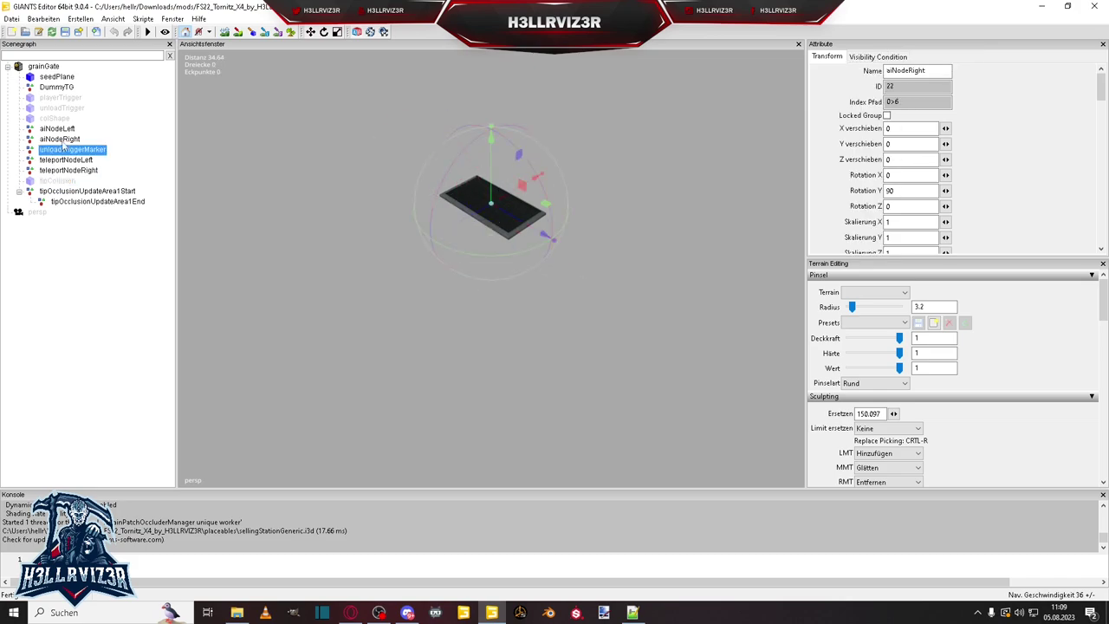
left_click(62, 139)
left_click(61, 128)
left_click(59, 118)
left_click(462, 433)
Switch to Notepad++, delete the splines block containing aiSplineGrain from the ai section of sellingStationEichow.xml and save the file
left_click(632, 613)
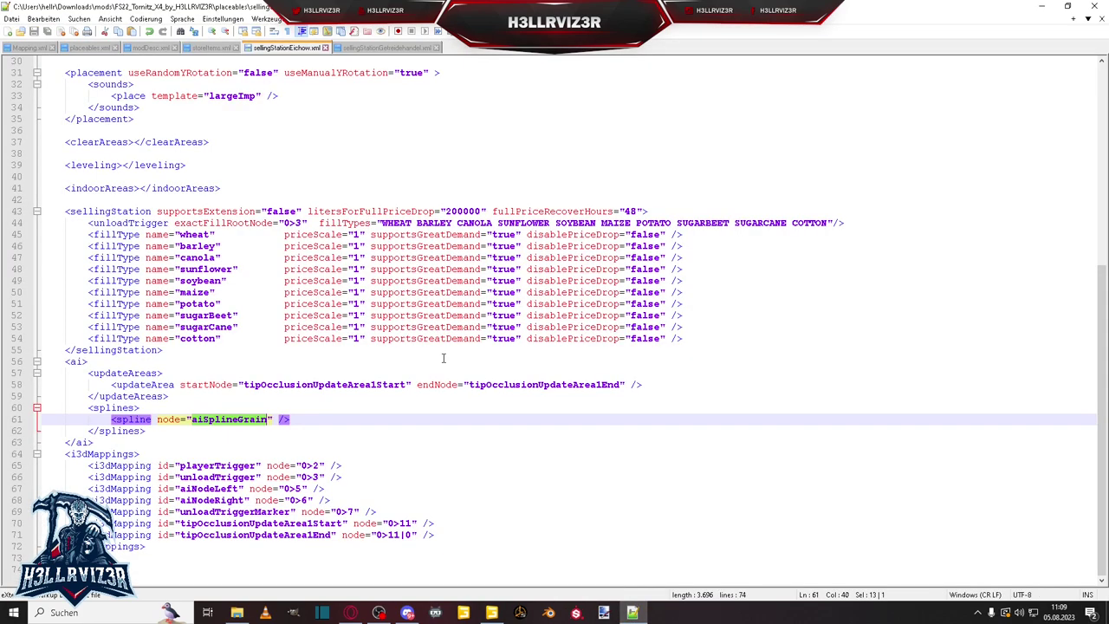
left_click_drag(167, 431, 180, 406)
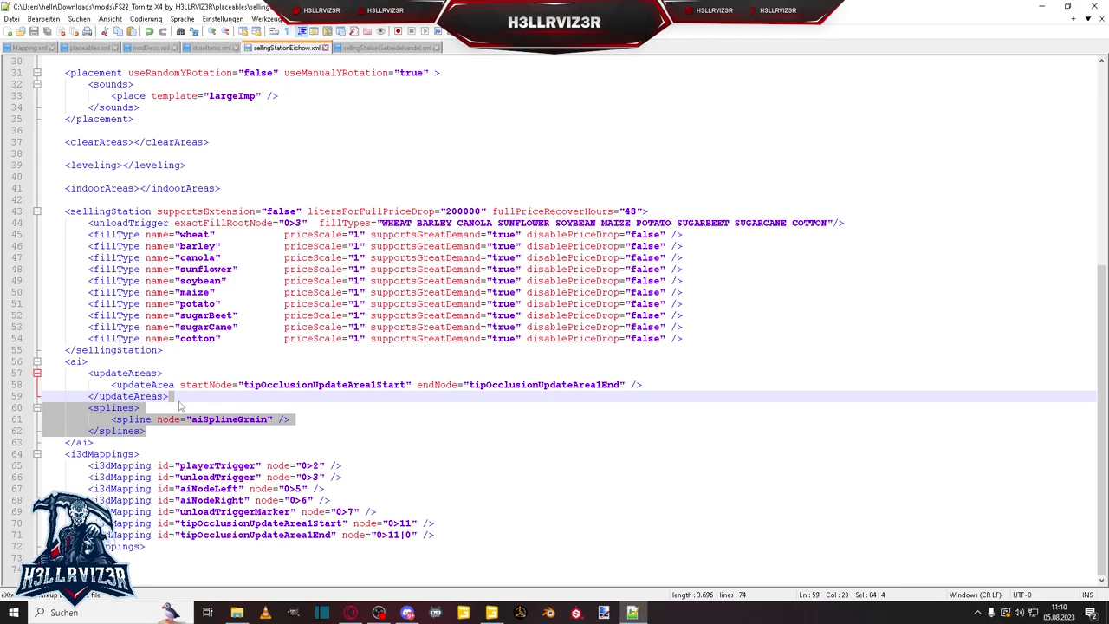
key("BackSpace")
left_click(33, 32)
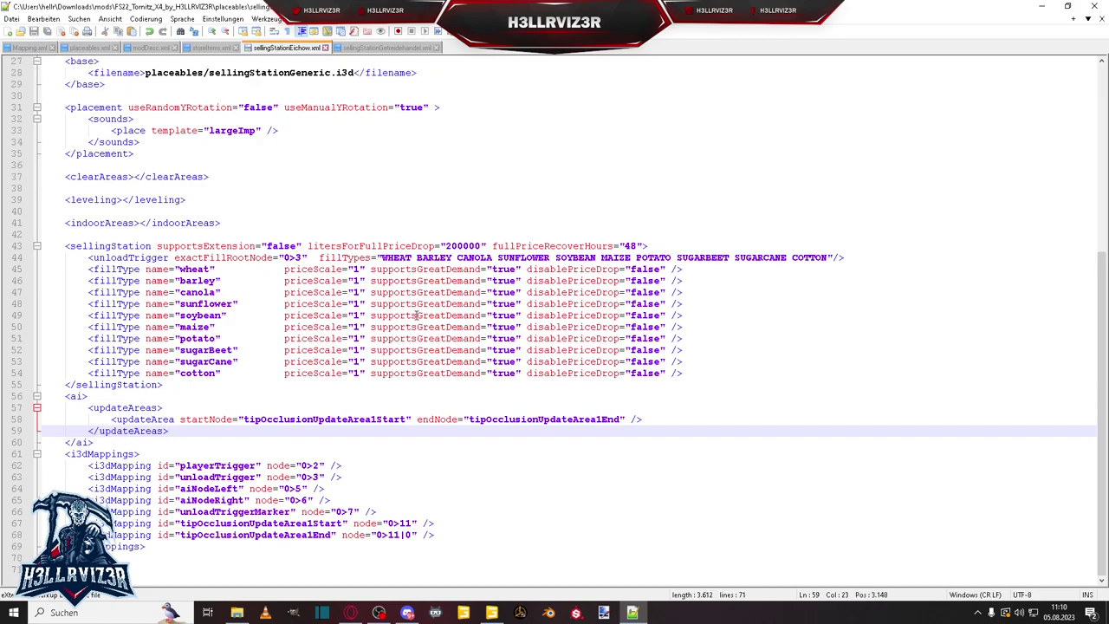
scroll(417, 315, "up", 9)
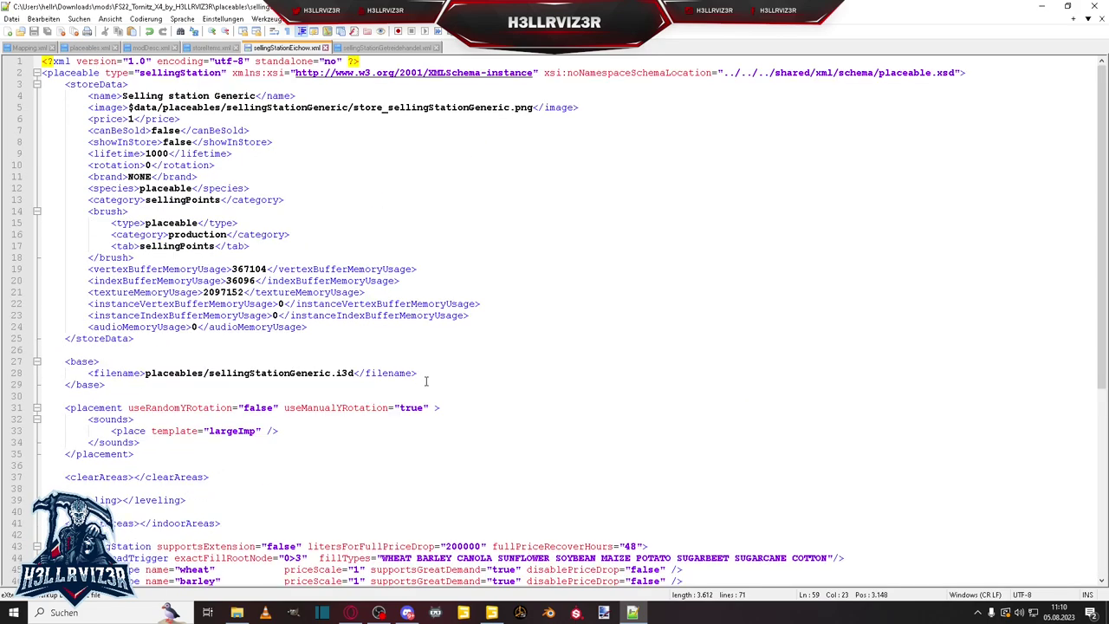